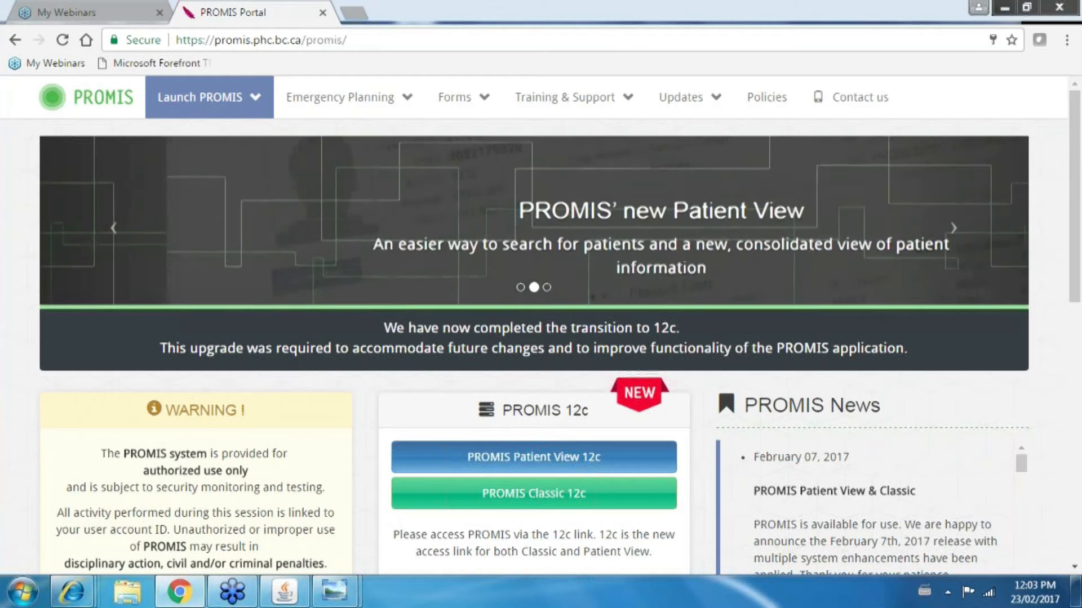
Step: Log in to PROMIS Patient View 12c with the user's username and password
click(569, 453)
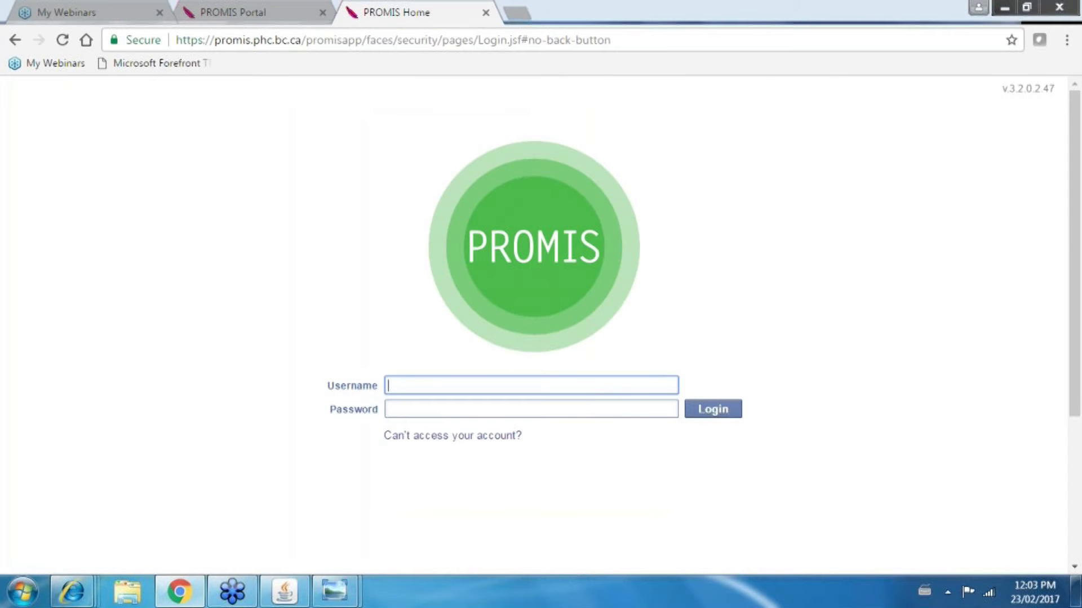
key(Tab)
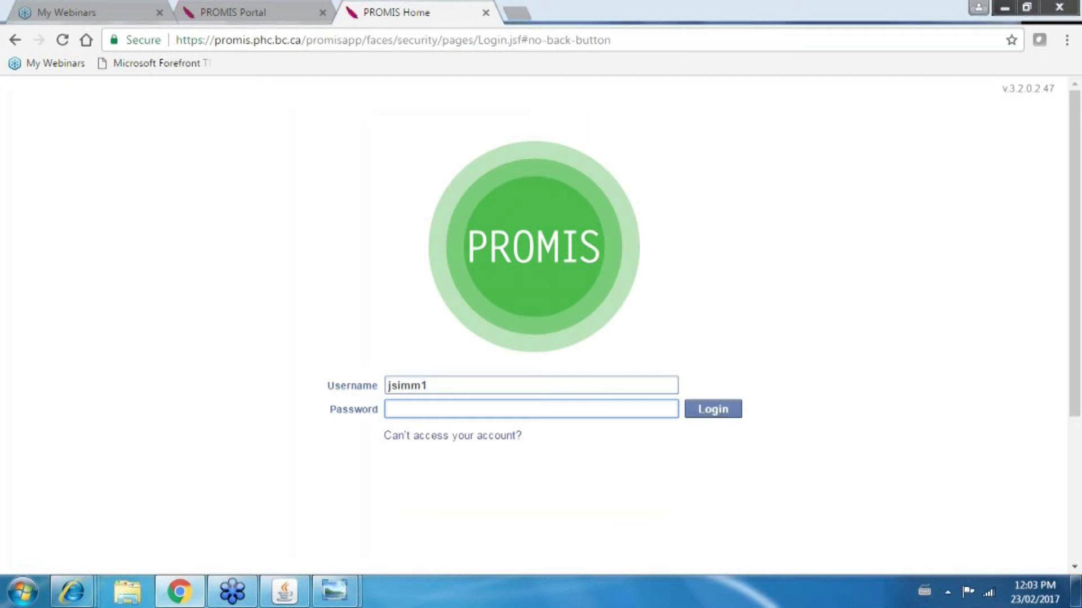
text(********)
key(Return)
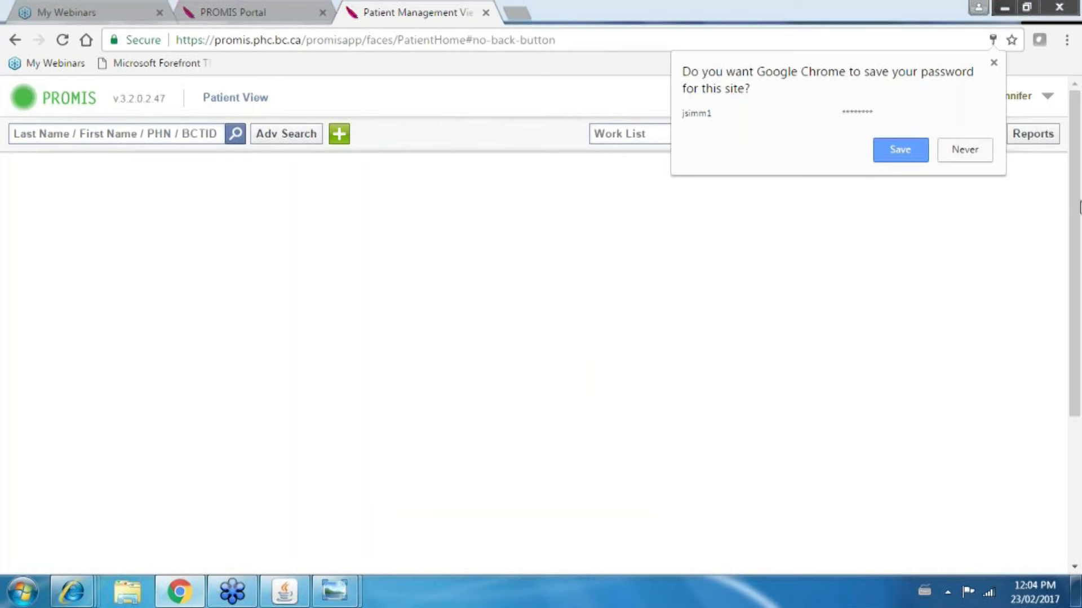
Step: Decline saving the password and open the test patient's record through a name search
click(973, 150)
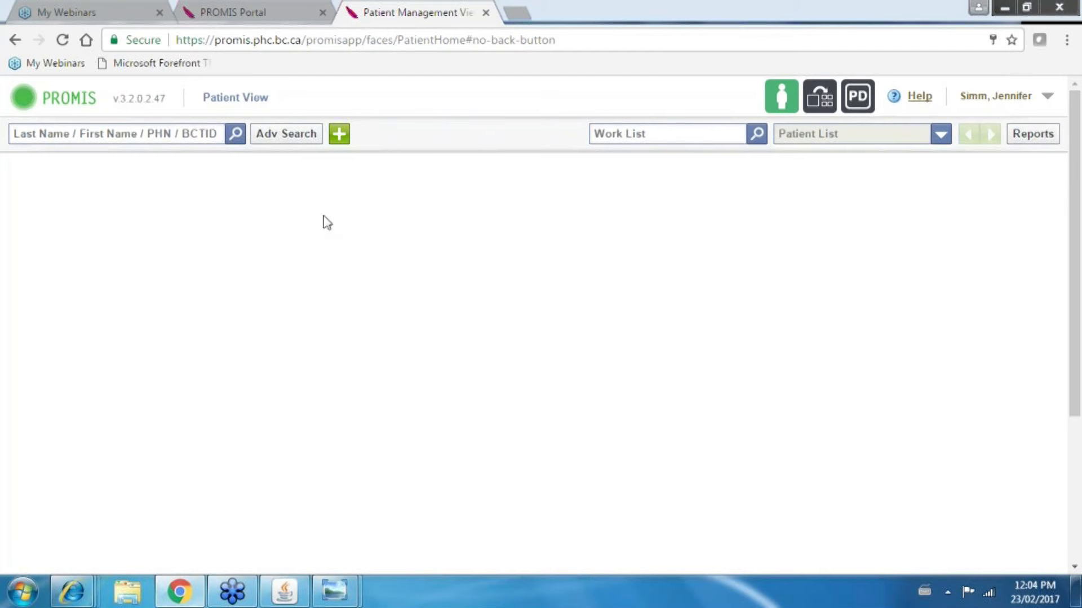
click(42, 135)
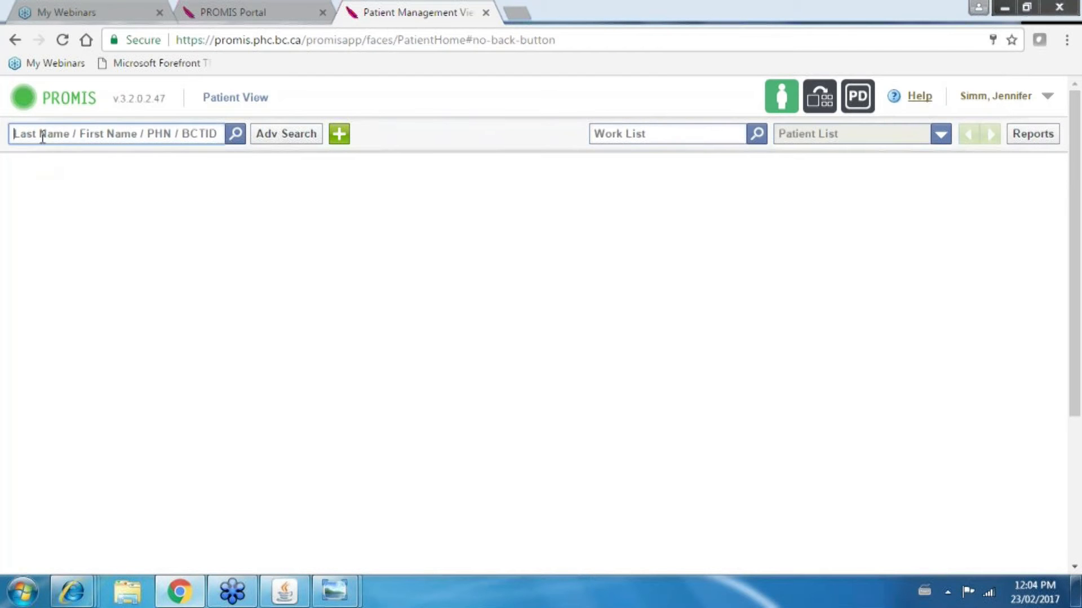
text(test, a)
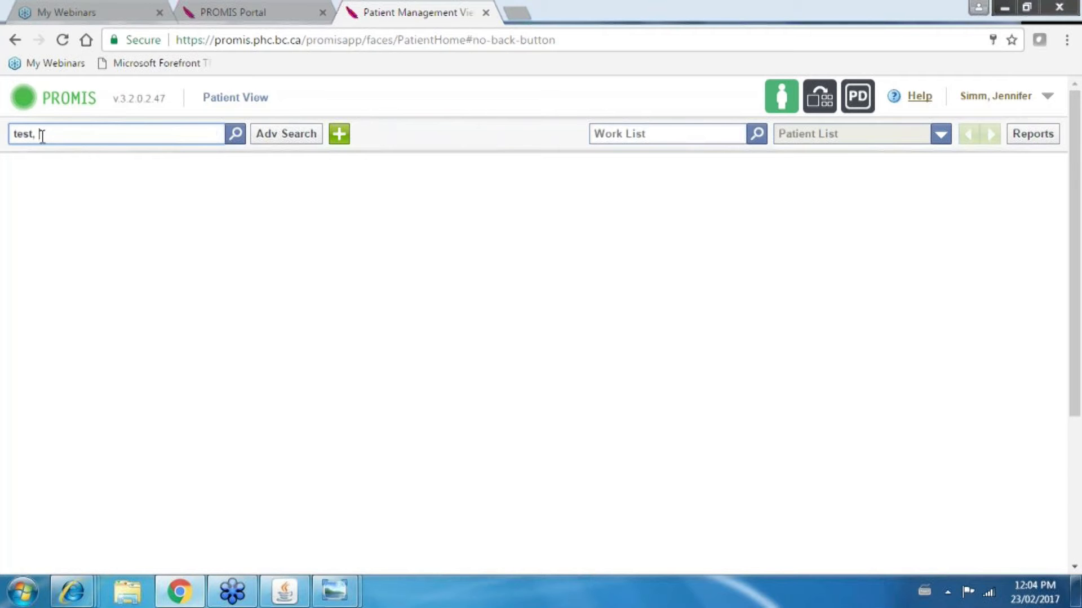
text(laine)
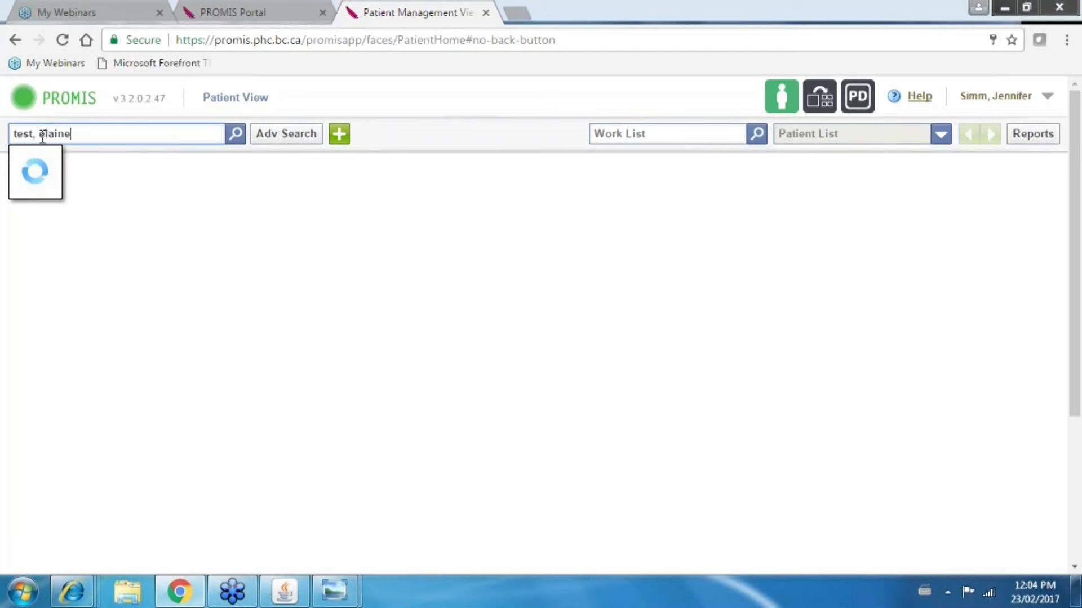
key(Return)
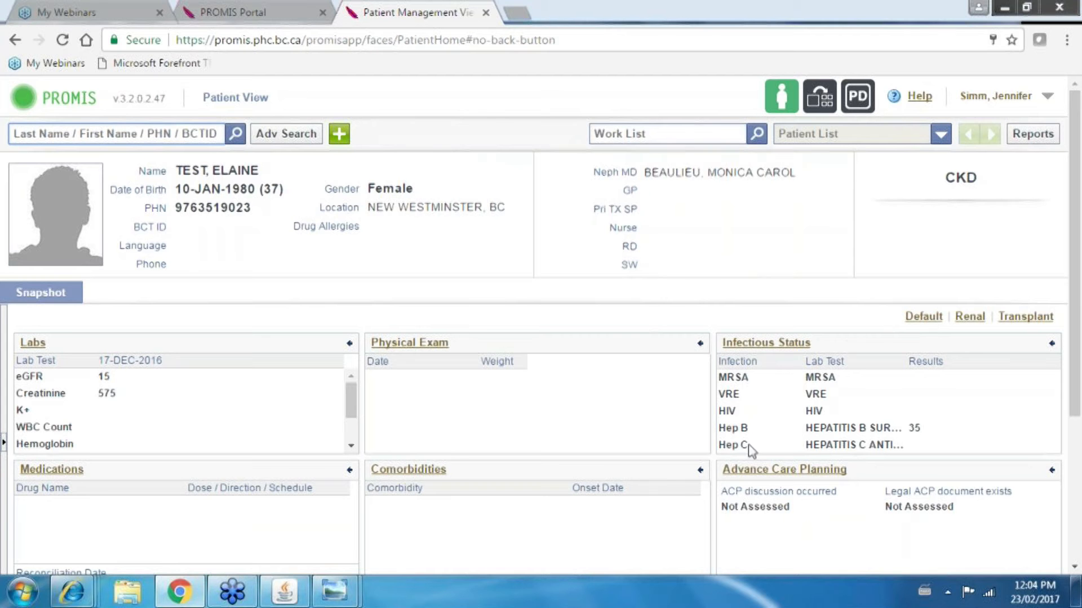
Step: Switch the patient snapshot to the Renal layout and look down its panels
click(978, 320)
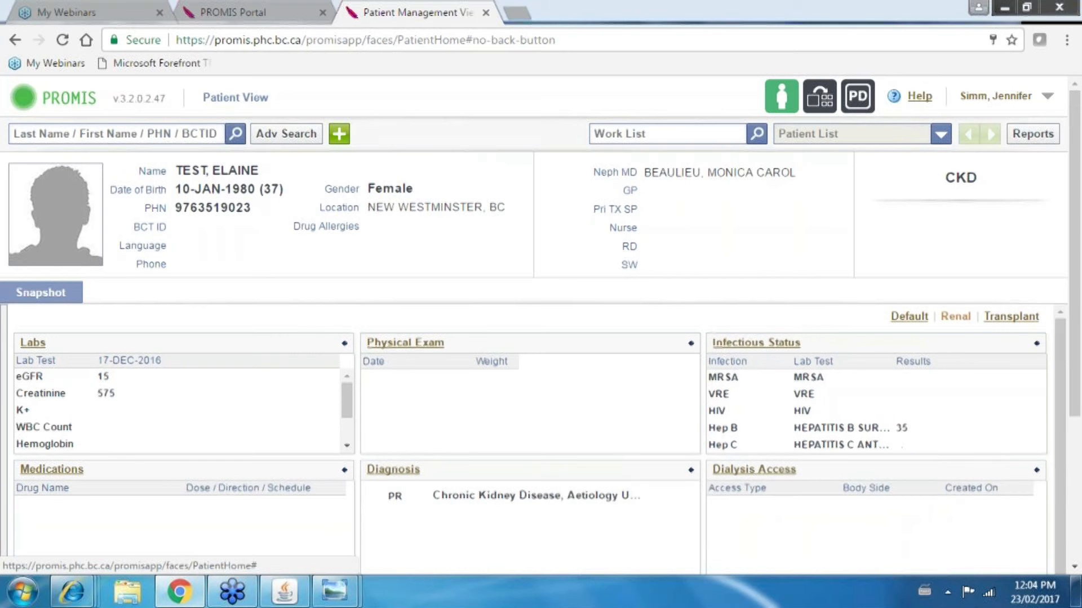
click(1073, 571)
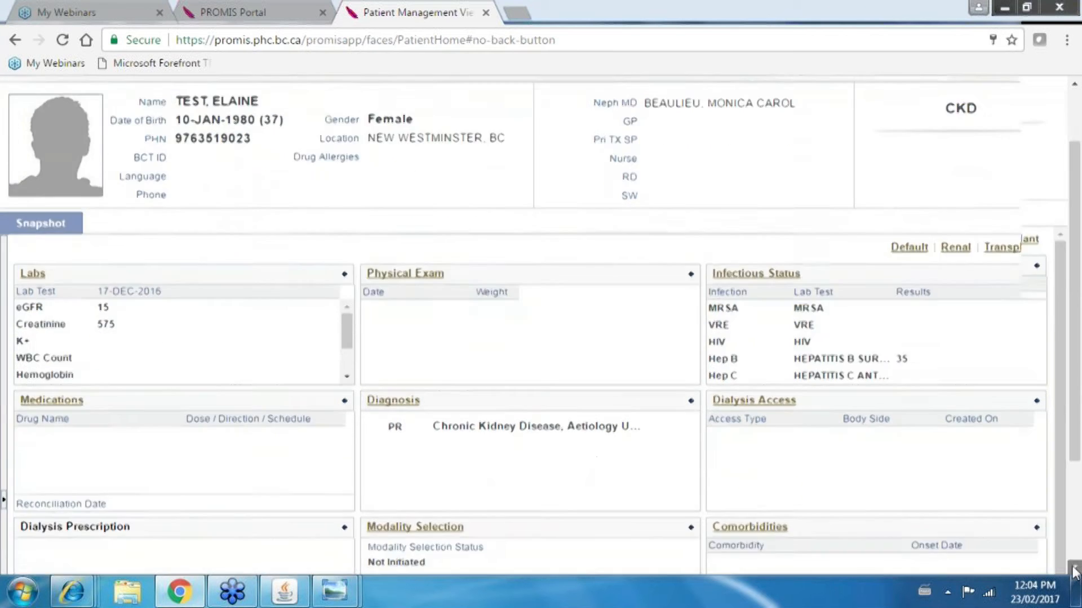
click(1075, 570)
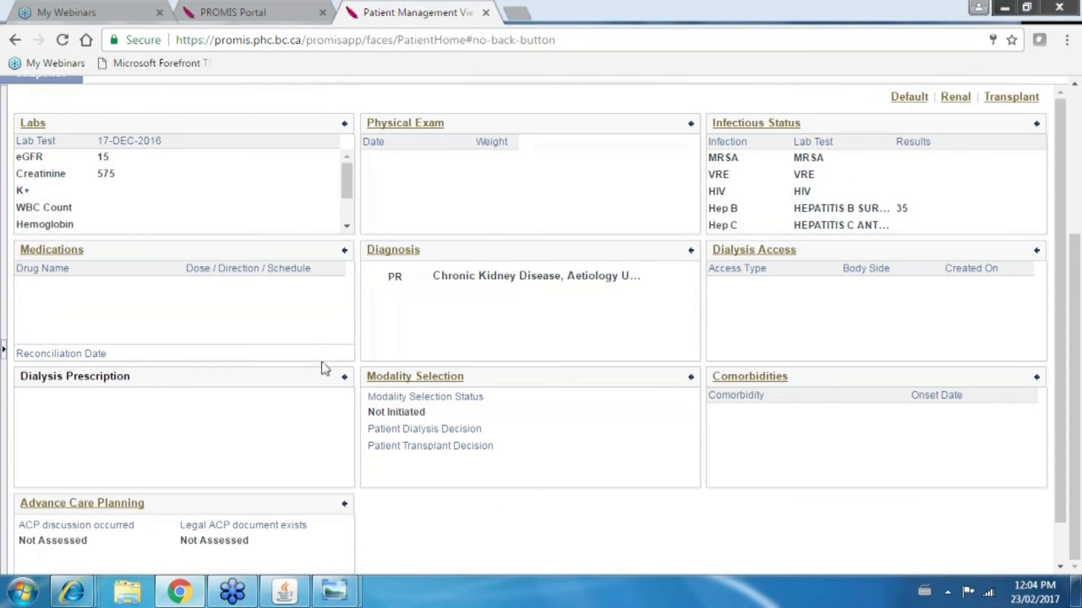
Step: Open the Modality Selection details and start a new modality selection cycle
click(396, 385)
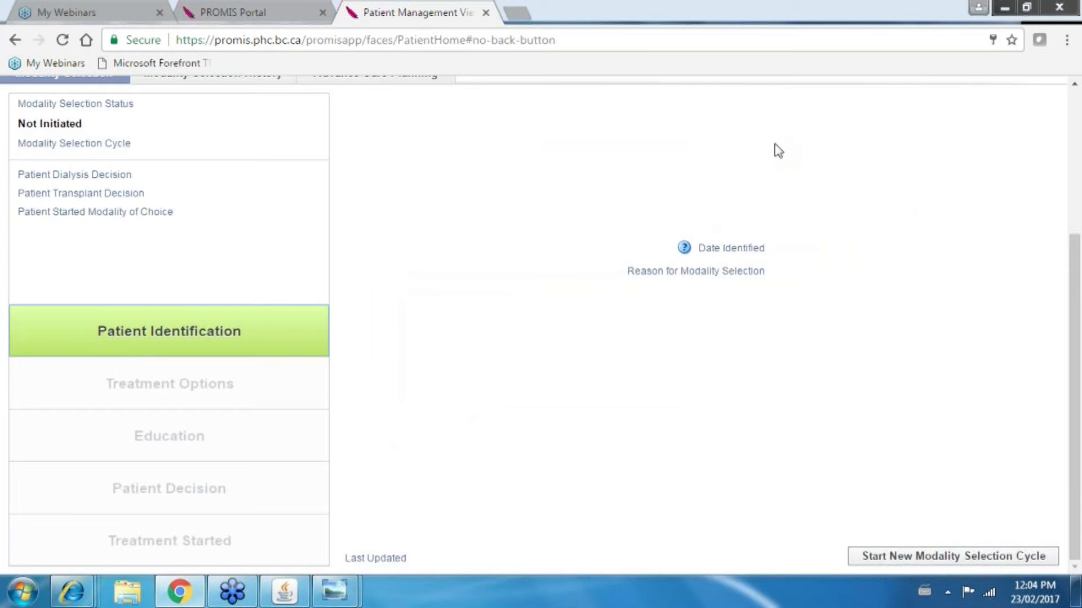
scroll(778, 151, up, 4)
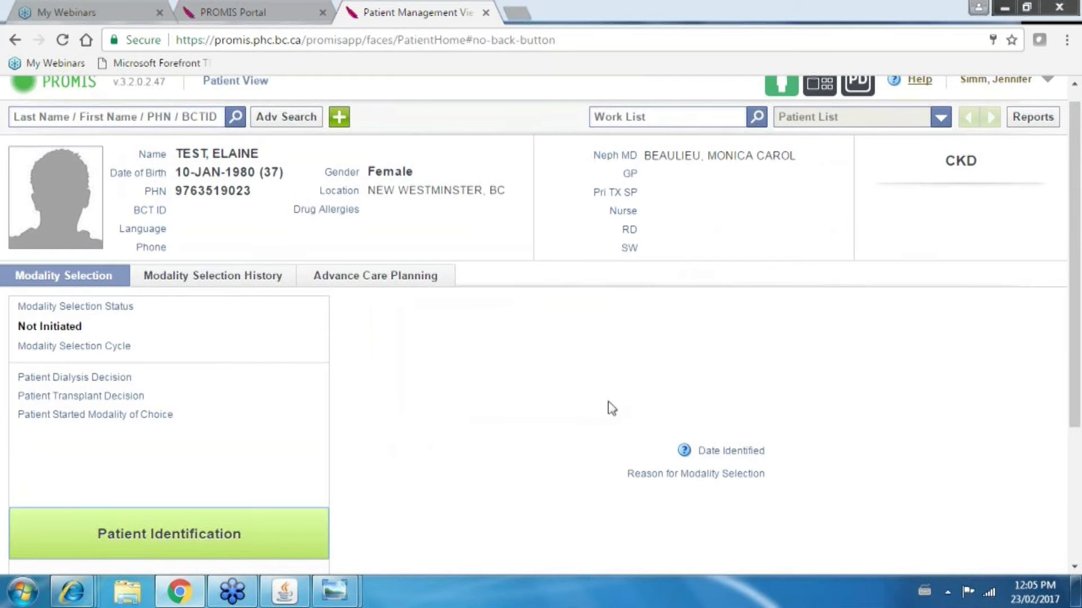
scroll(608, 401, down, 3)
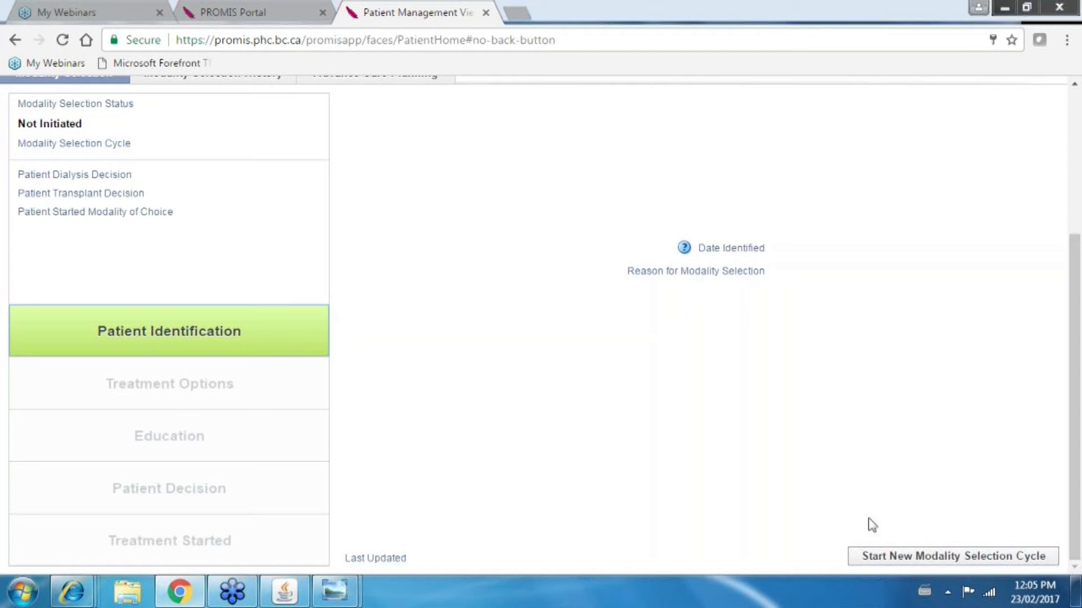
click(900, 559)
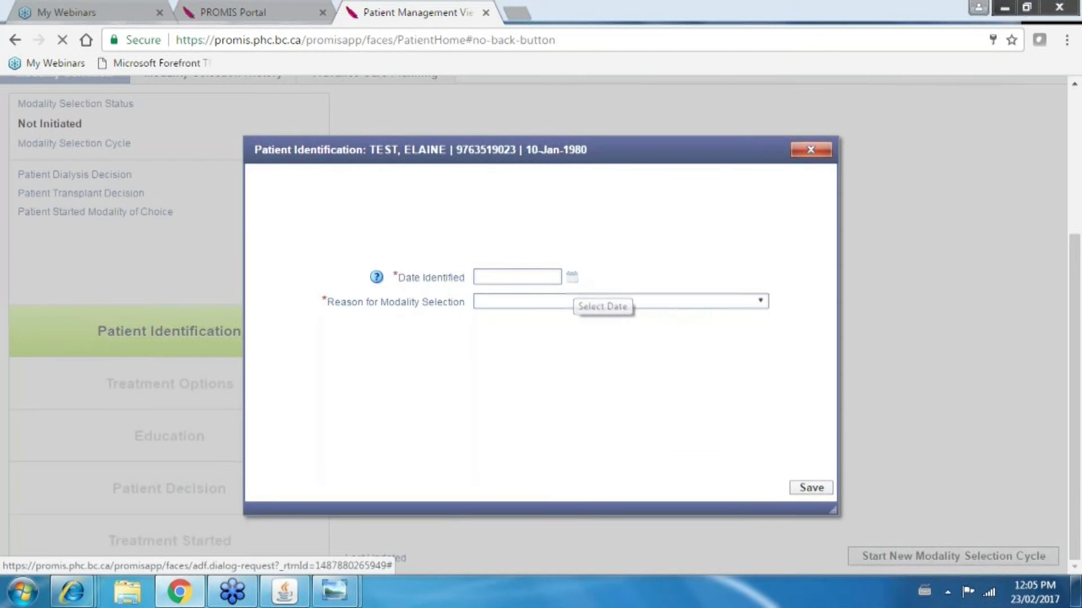
Step: Save Patient Identification dated 23-FEB-2017 with reason eGFR Level less than 25 mL
click(573, 279)
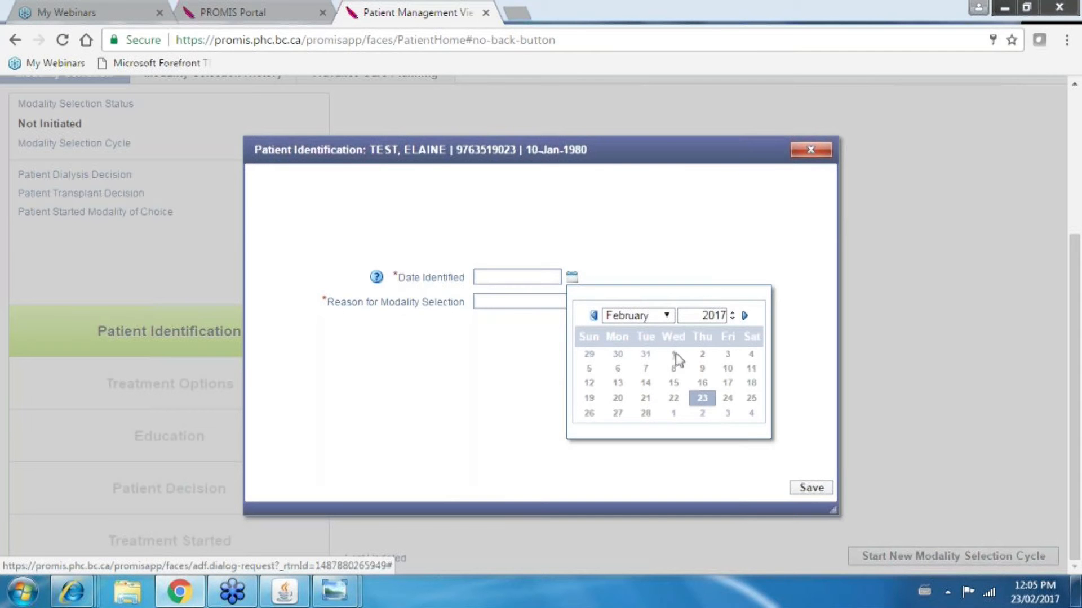
click(701, 398)
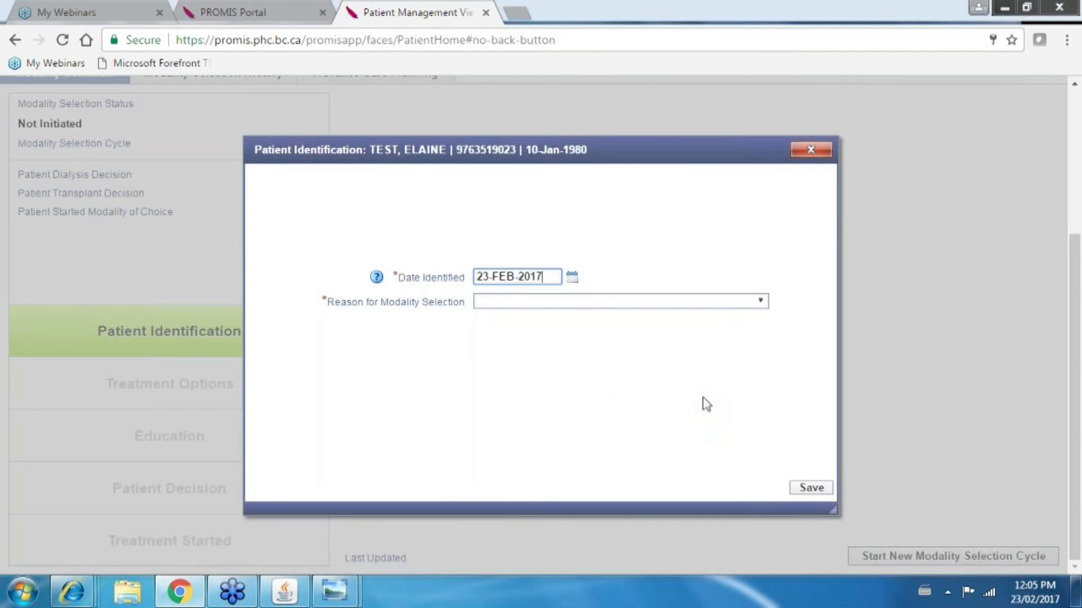
click(760, 301)
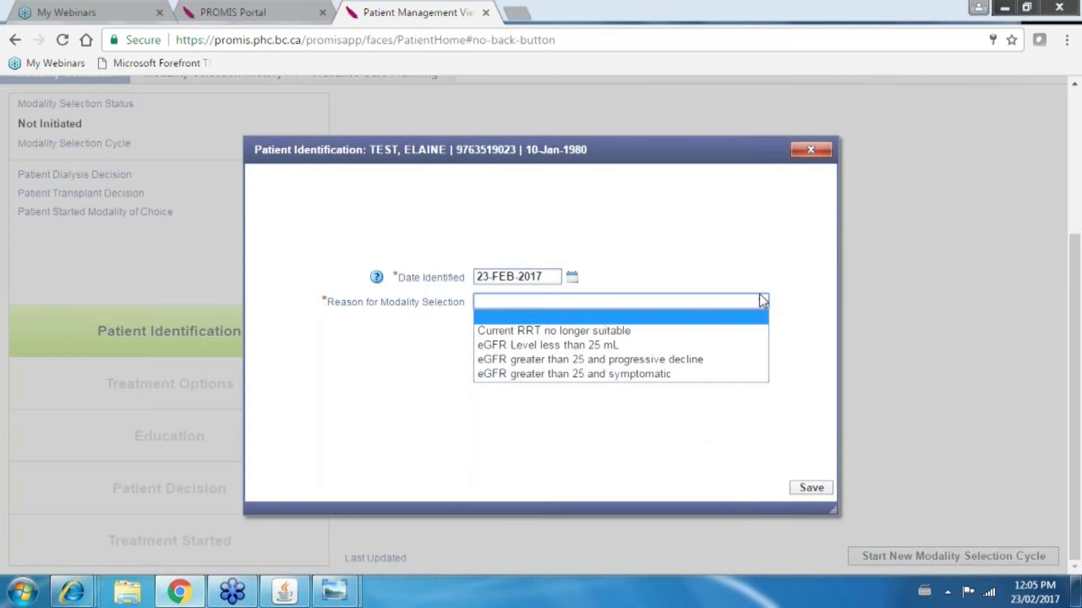
click(711, 345)
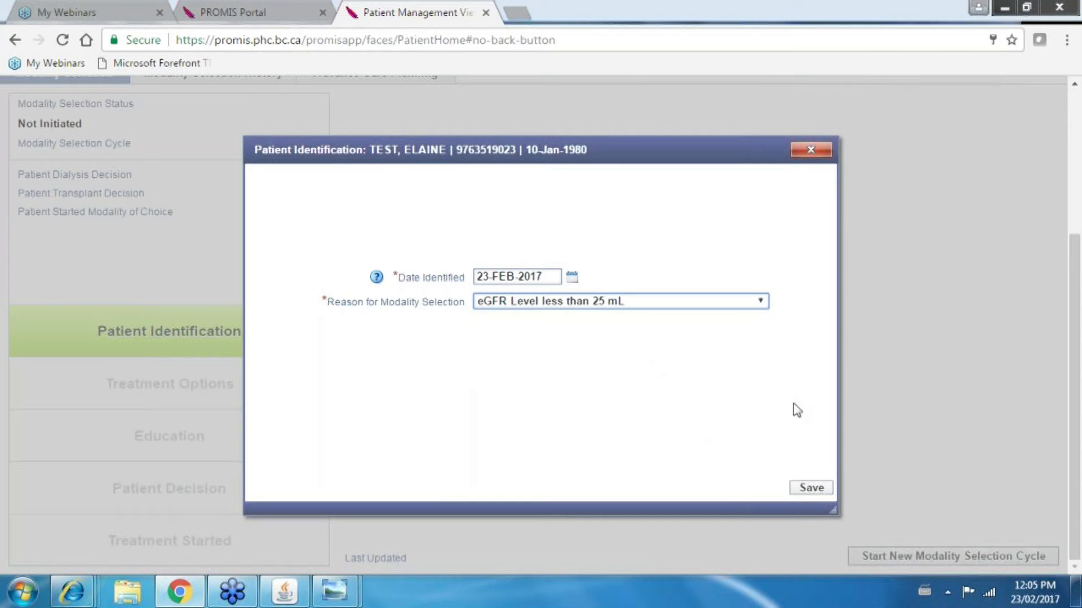
click(810, 485)
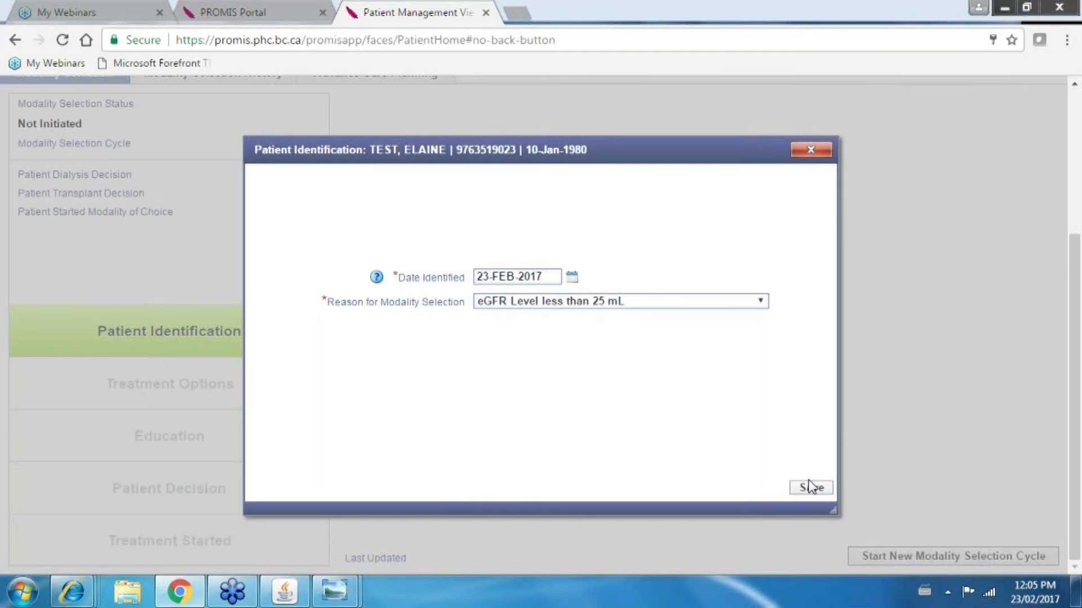
click(810, 489)
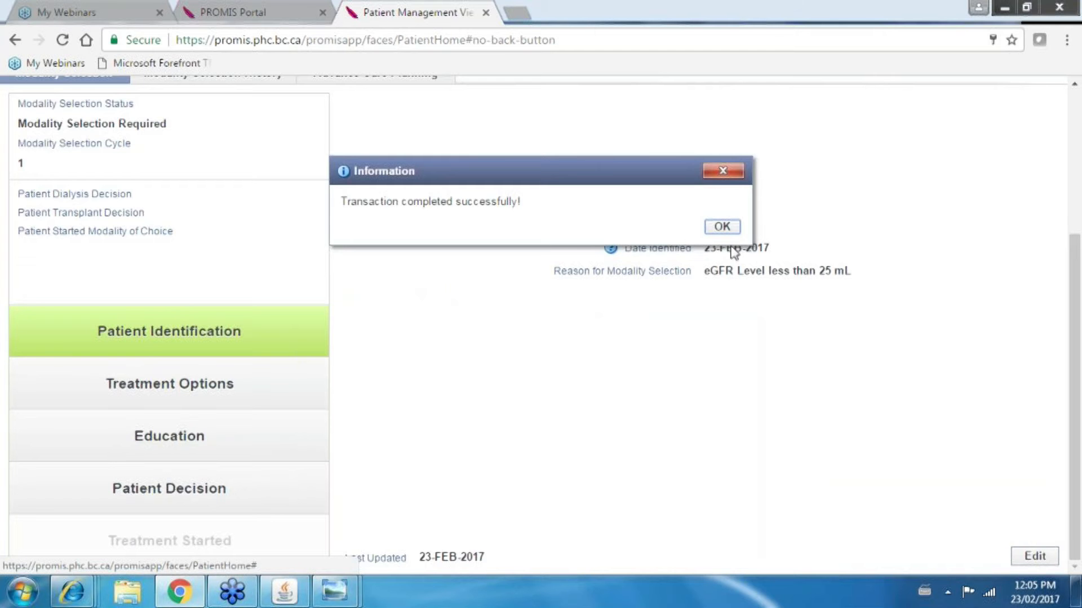
click(725, 227)
Step: Go to the Treatment Options step and open its suitability assessment for editing
scroll(540, 315, down, 2)
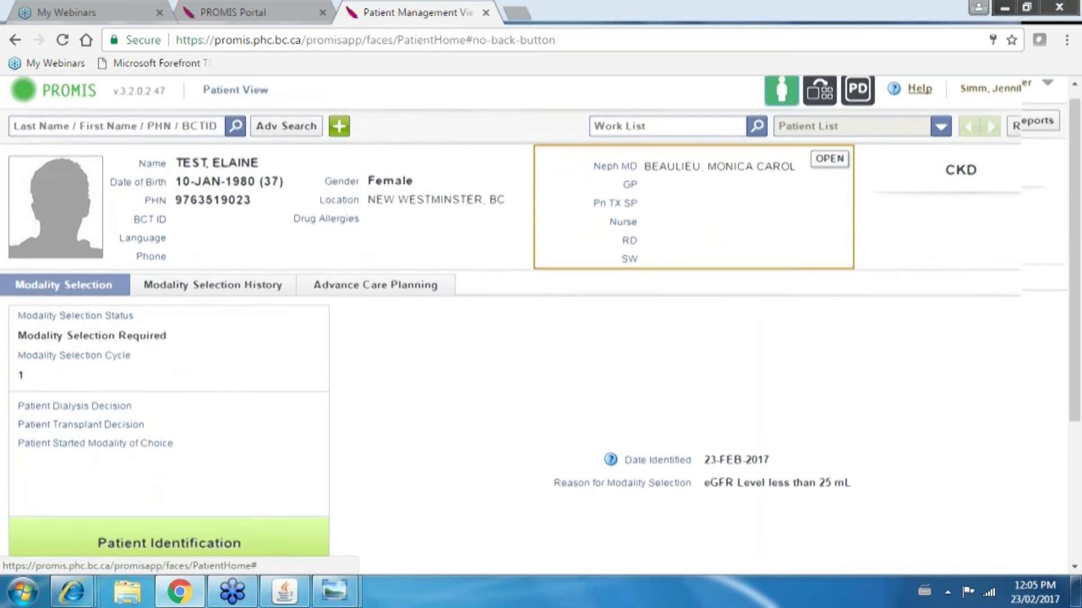
scroll(539, 315, down, 1)
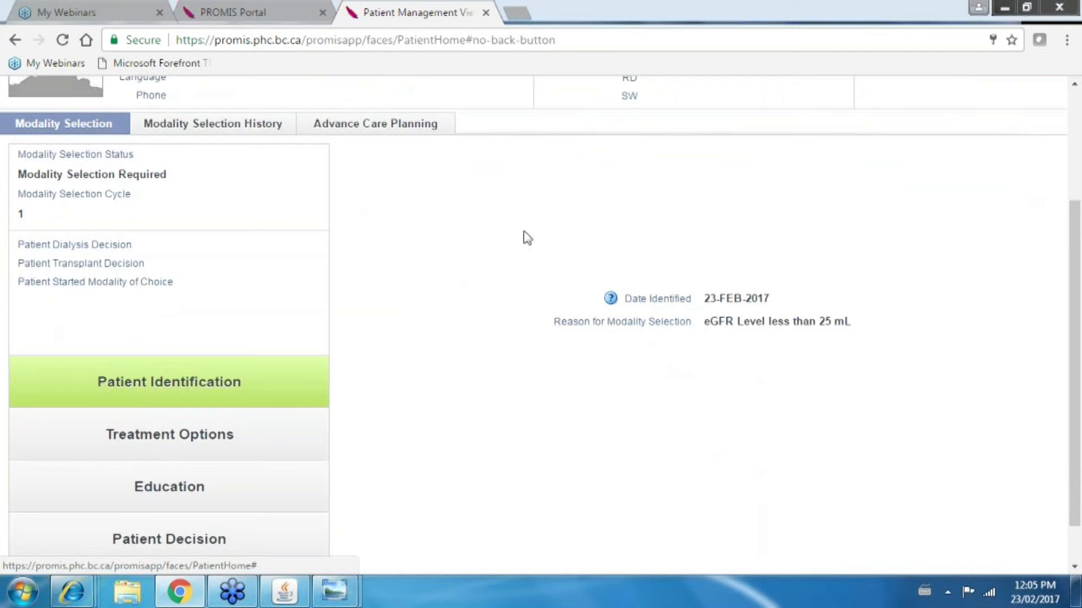
click(193, 439)
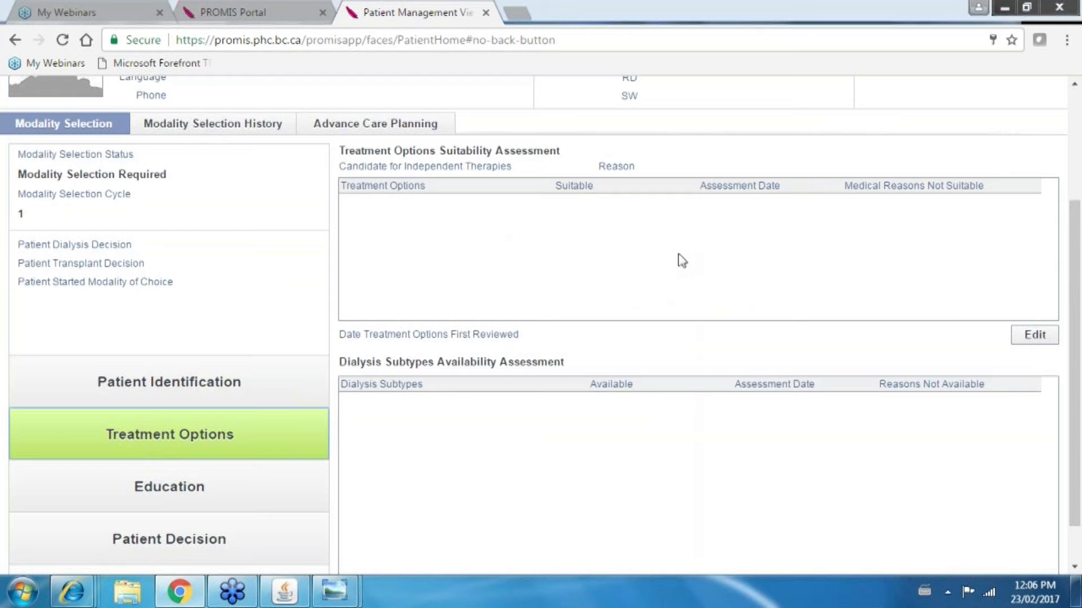
click(1021, 337)
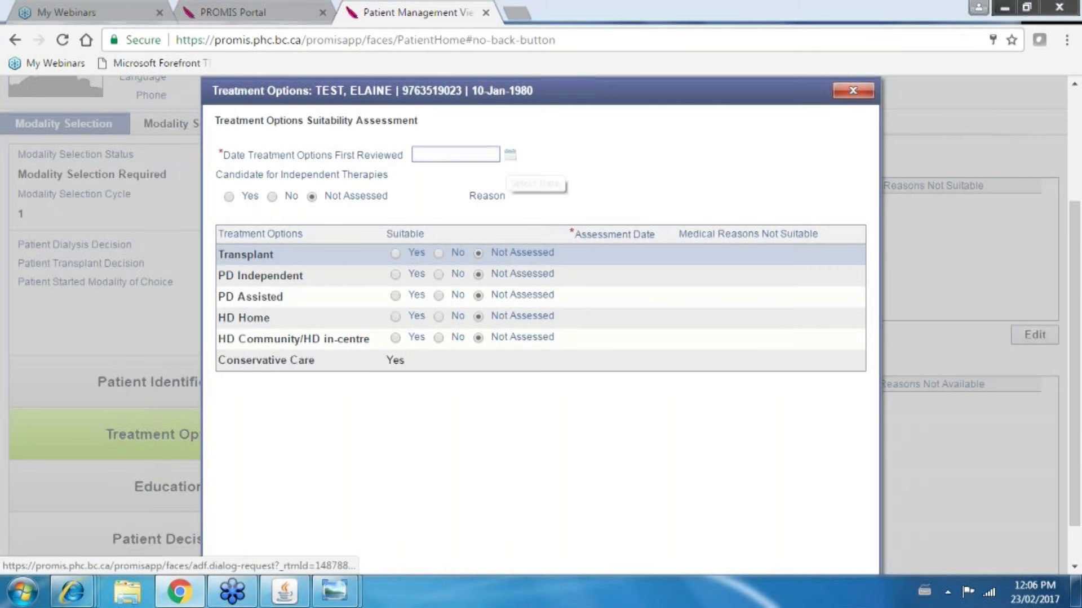
Step: Save the assessment as first reviewed 23-FEB-2017, independent-therapy candidate, PD Independent and PD Assisted suitable
click(509, 156)
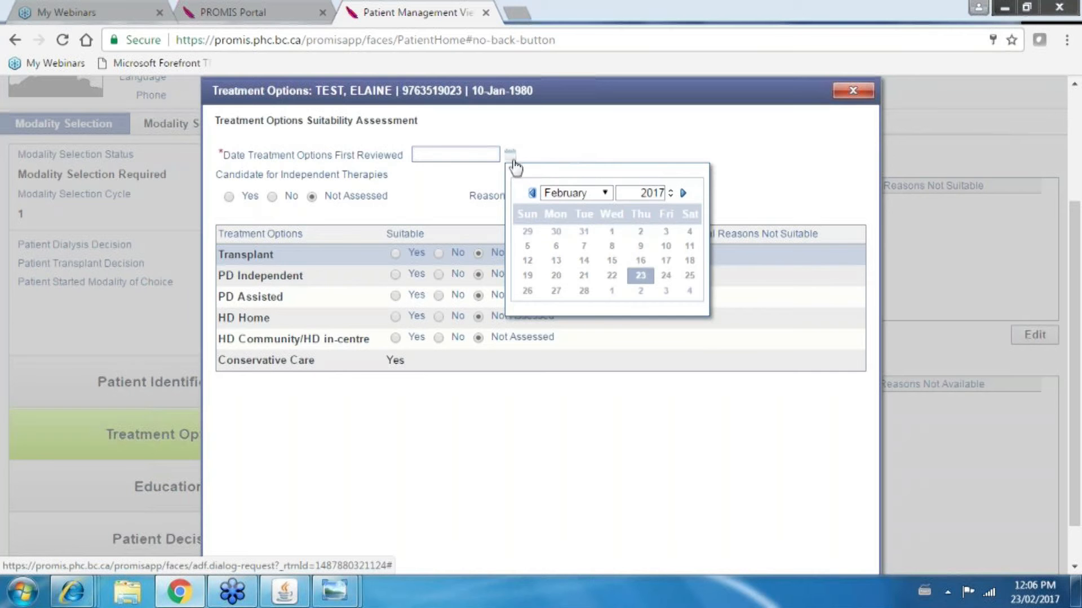
click(641, 275)
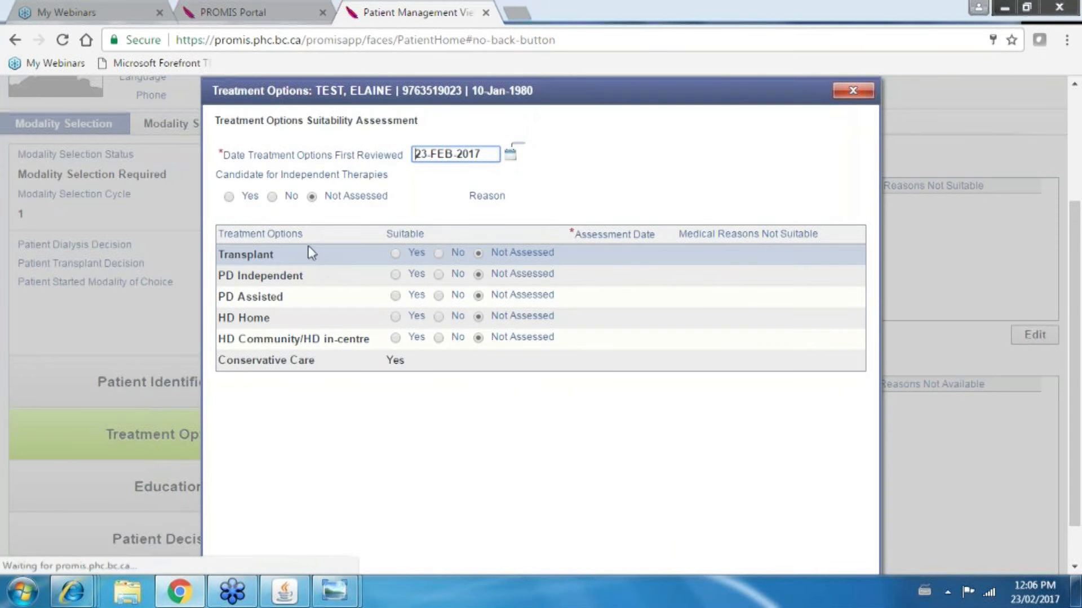
click(231, 198)
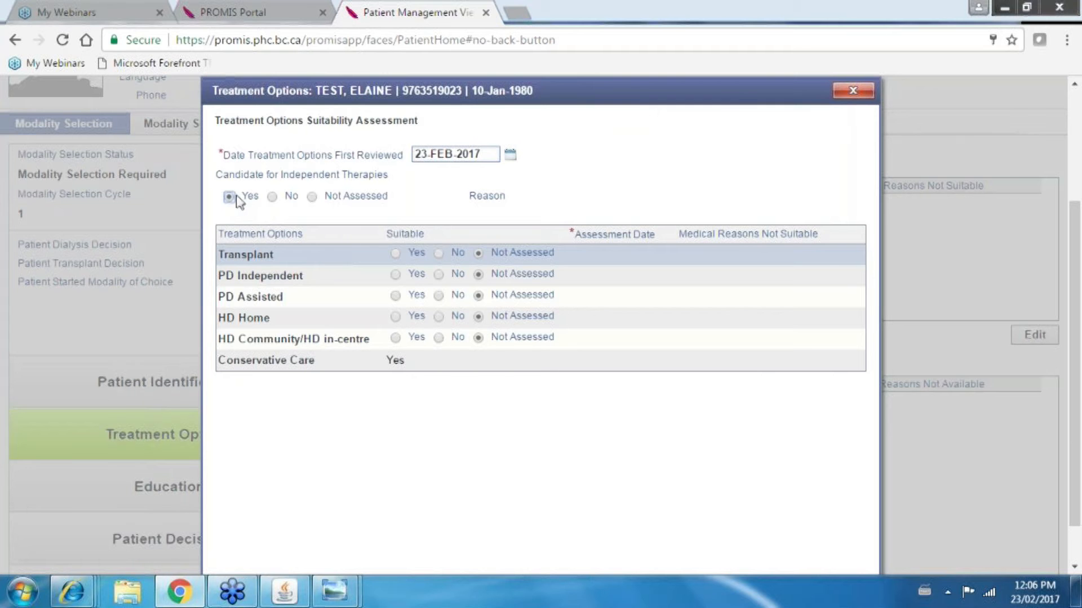
click(396, 275)
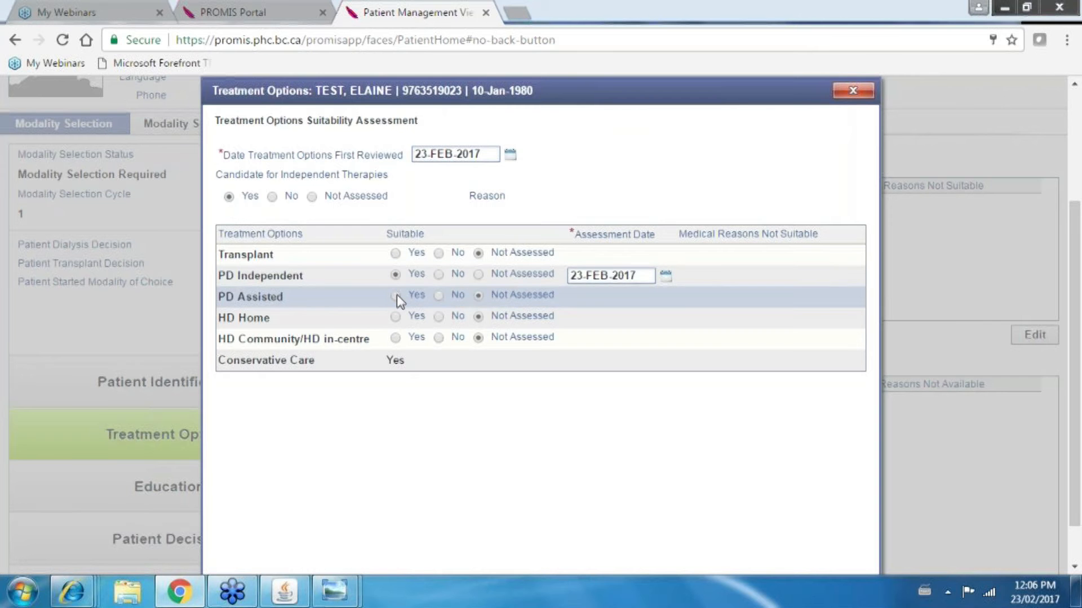
click(396, 296)
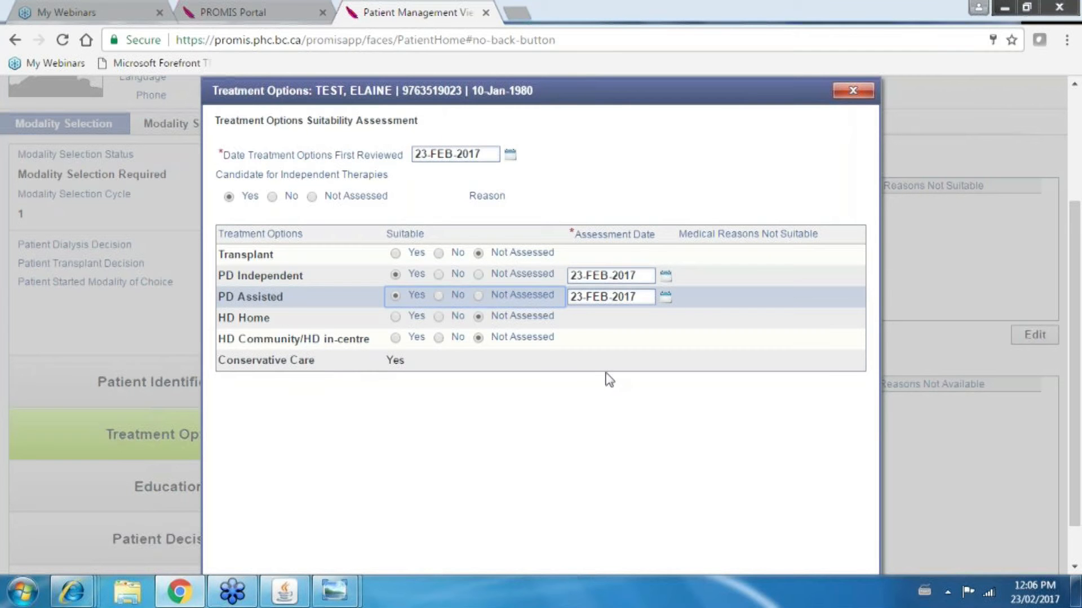
key(Down)
key(Down)
key(Down)
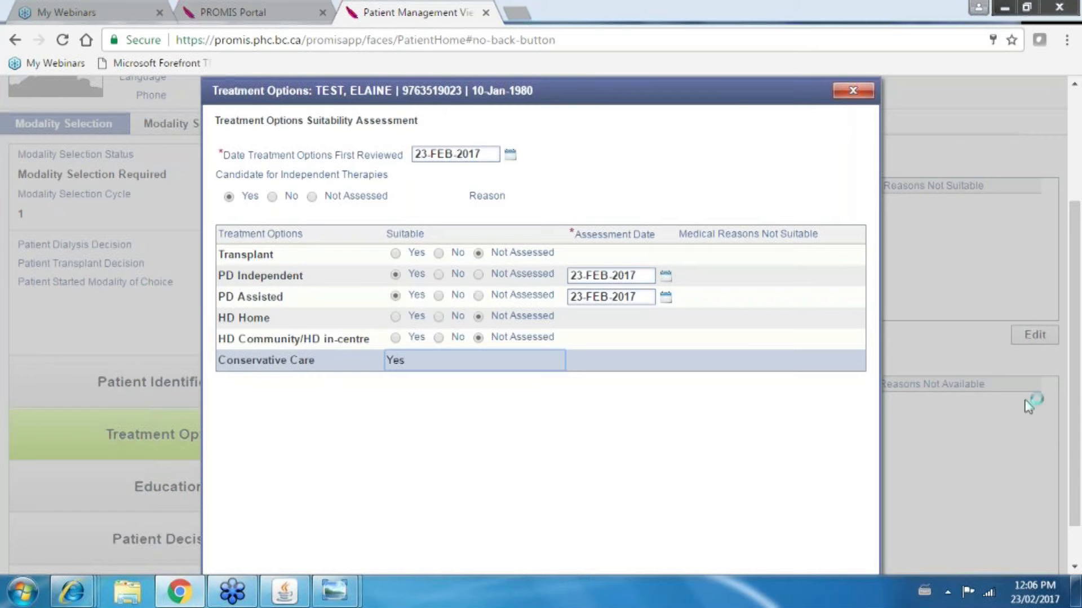
scroll(1071, 569, down, 1)
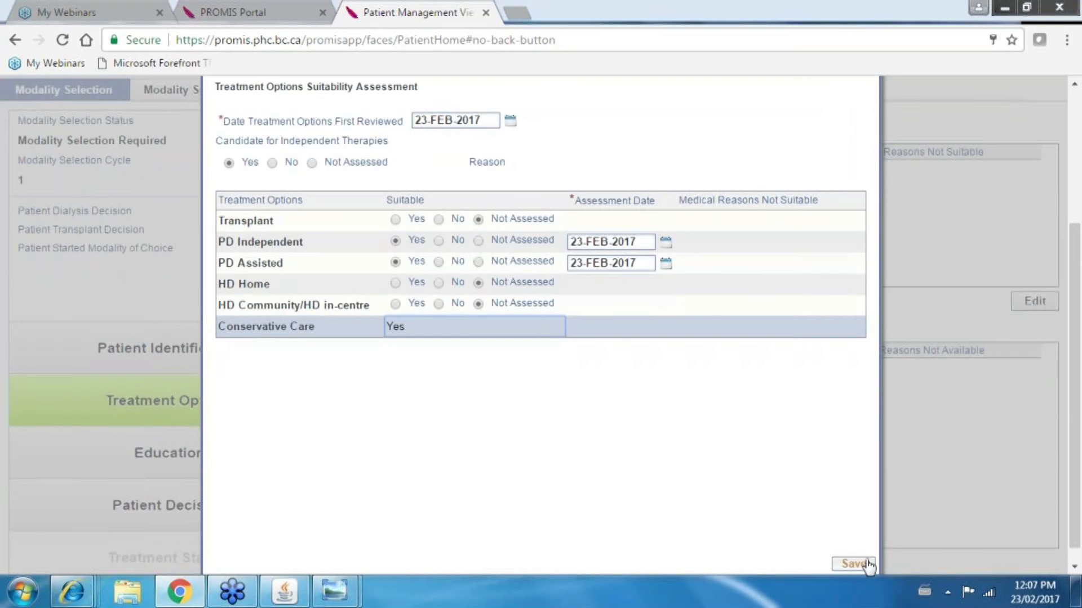
click(860, 564)
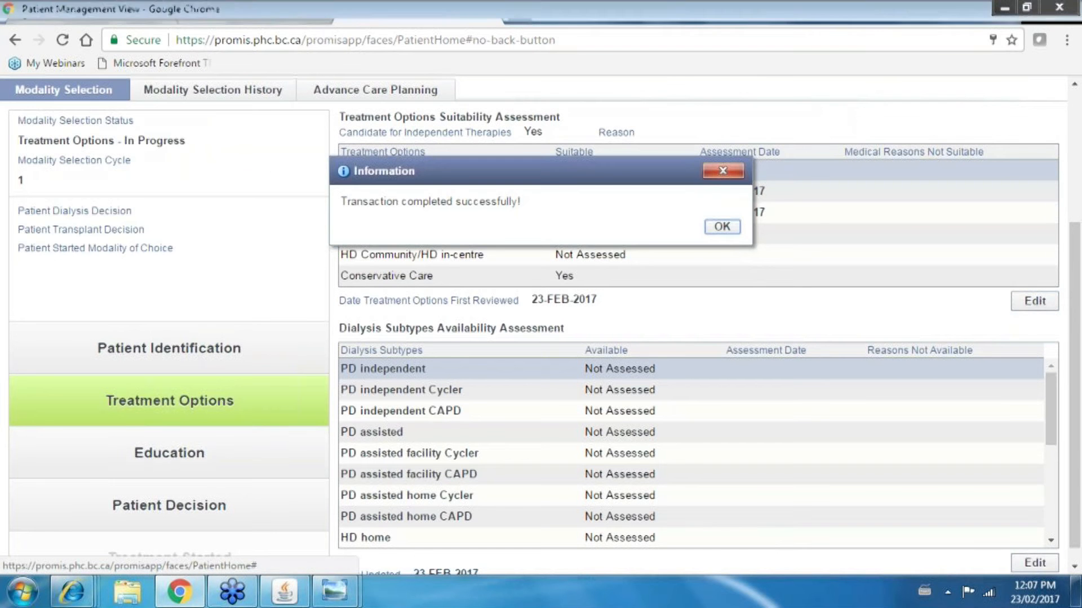
click(722, 226)
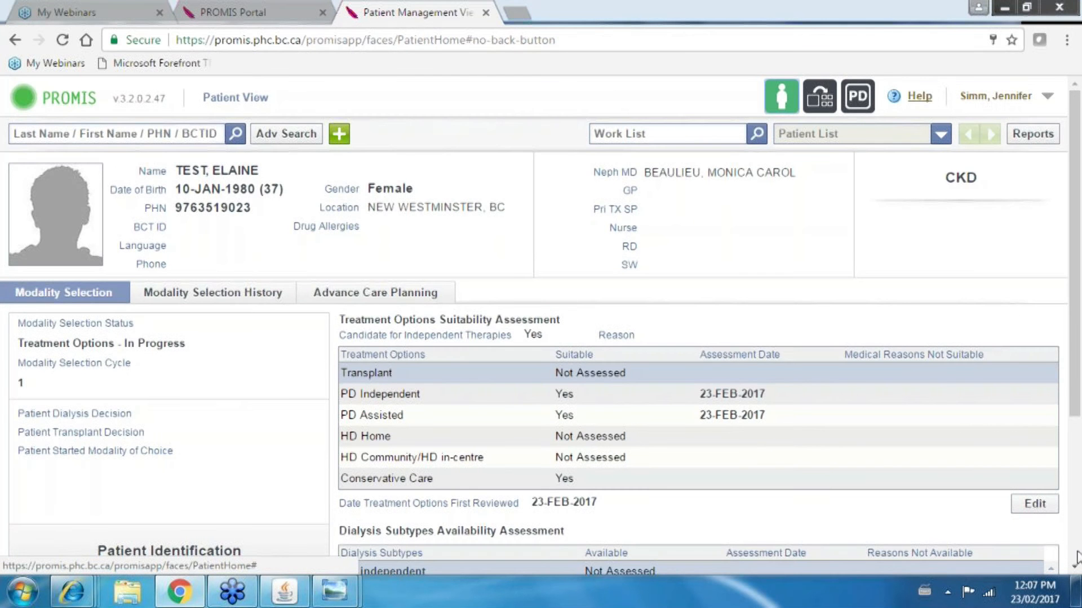
Step: Open the Education step and start adding a new education record
click(1074, 567)
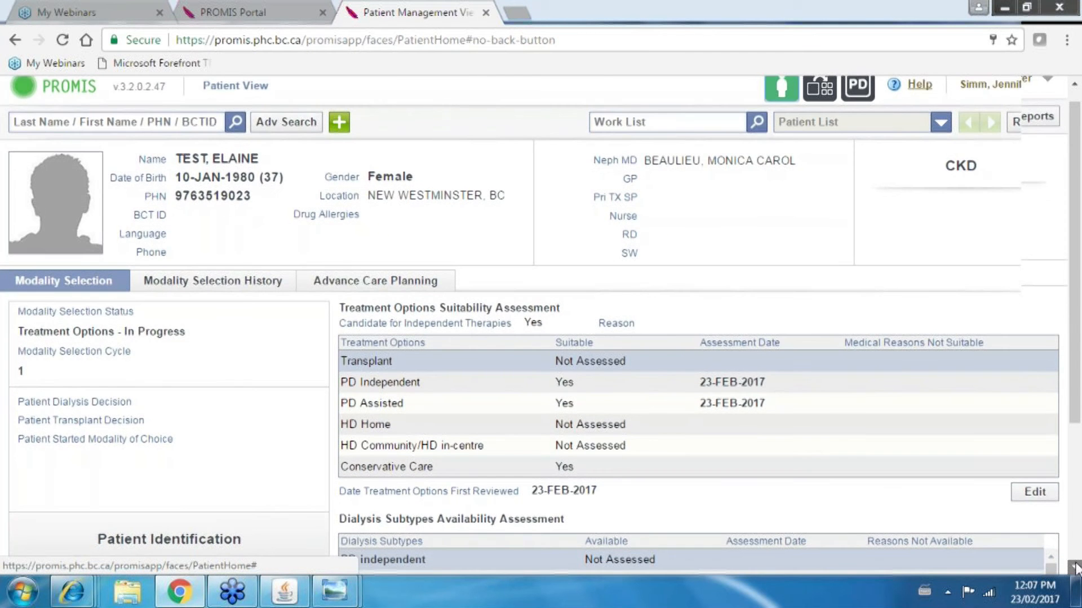
scroll(1074, 567, down, 3)
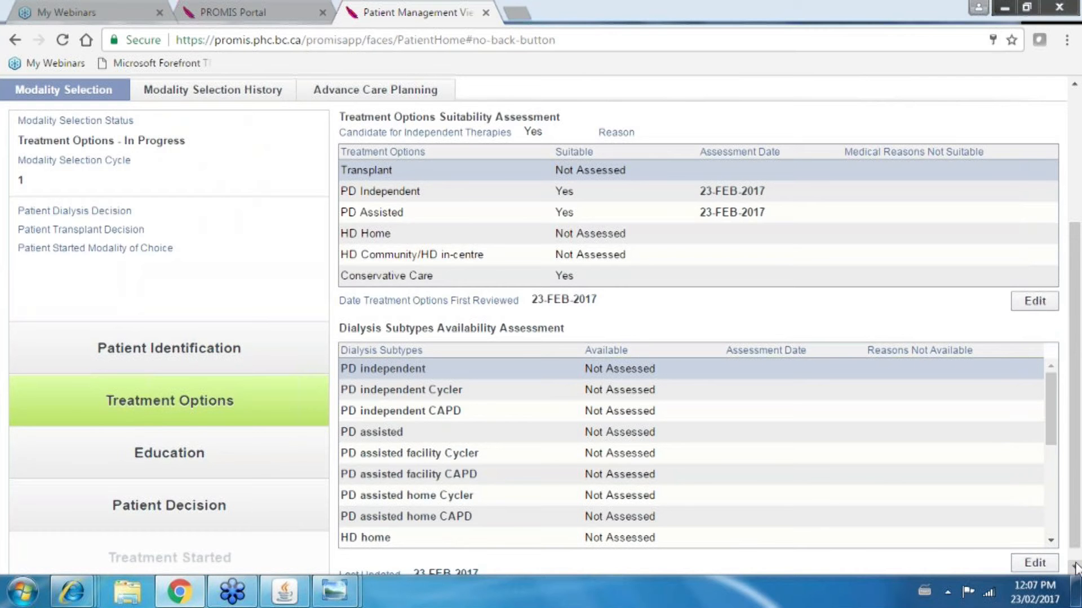
click(1075, 568)
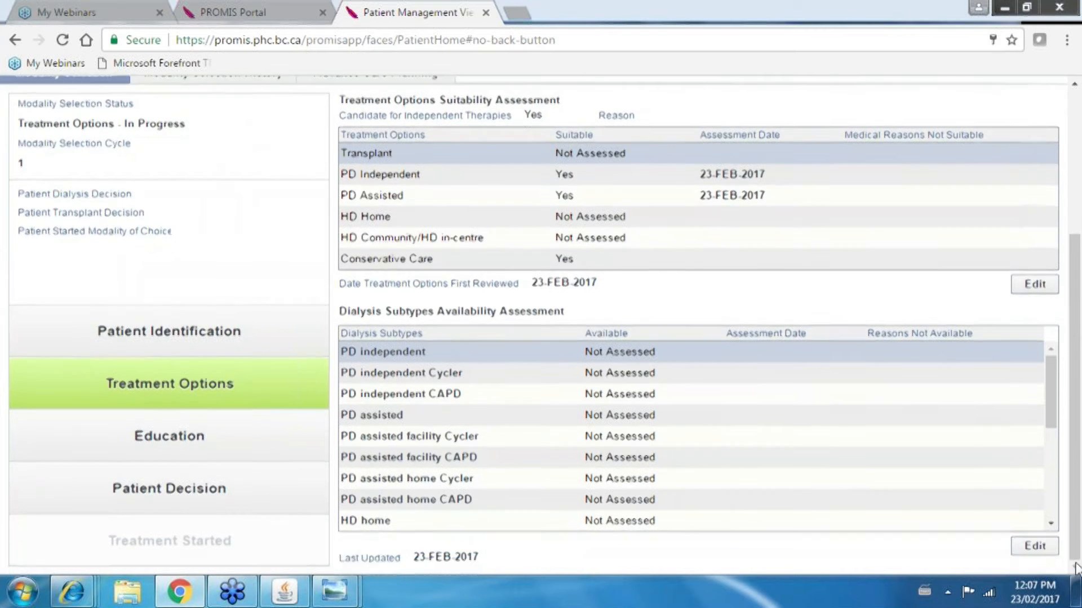
click(285, 438)
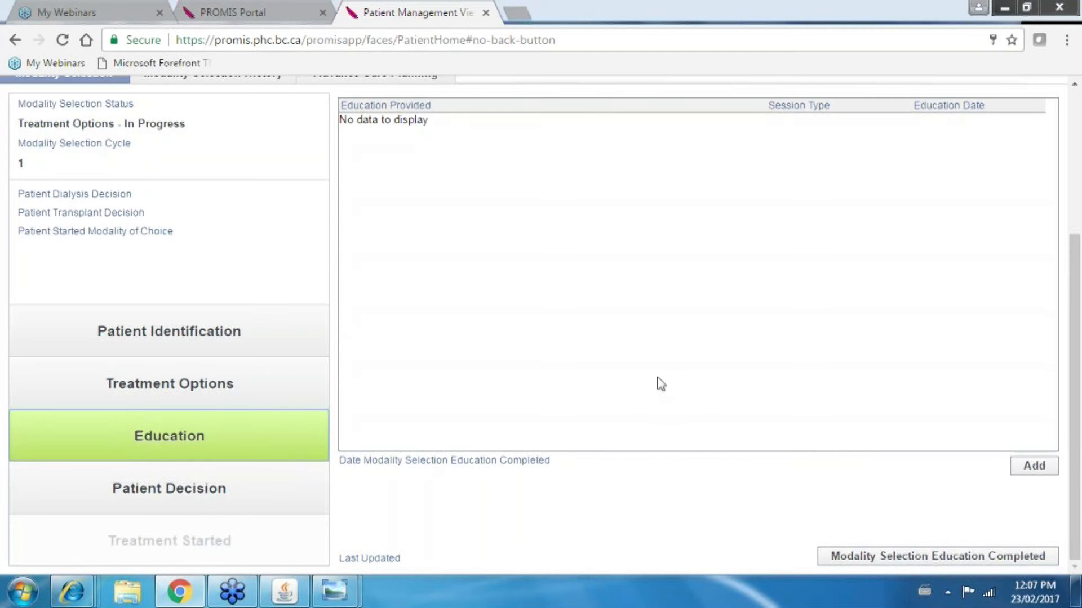
click(1020, 469)
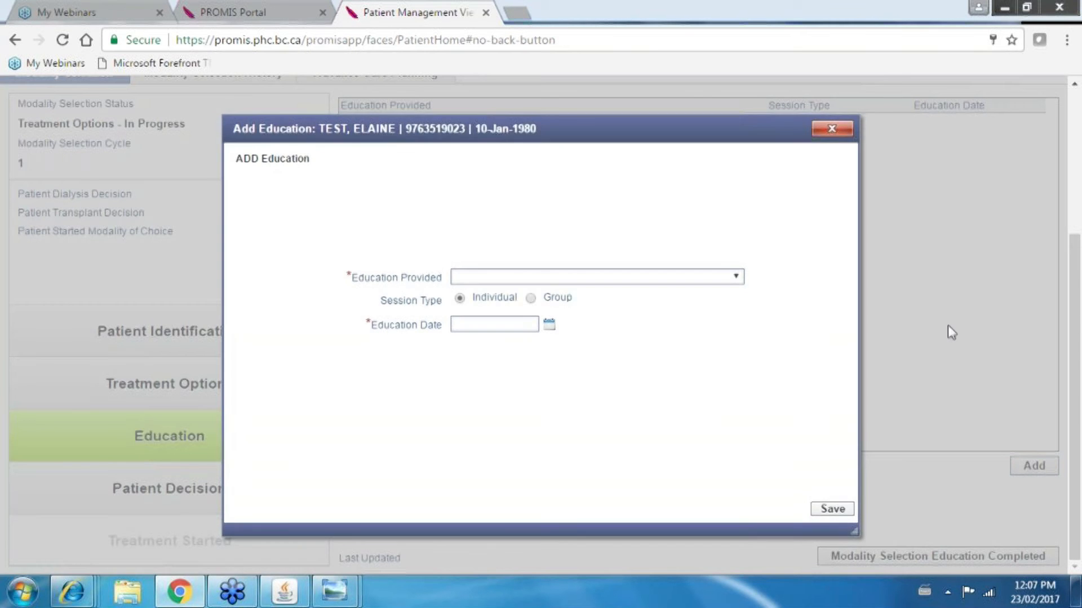
Step: Save an individual PD: Education/Discussion session dated 23-FEB-2017, then go to Patient Decision
click(741, 289)
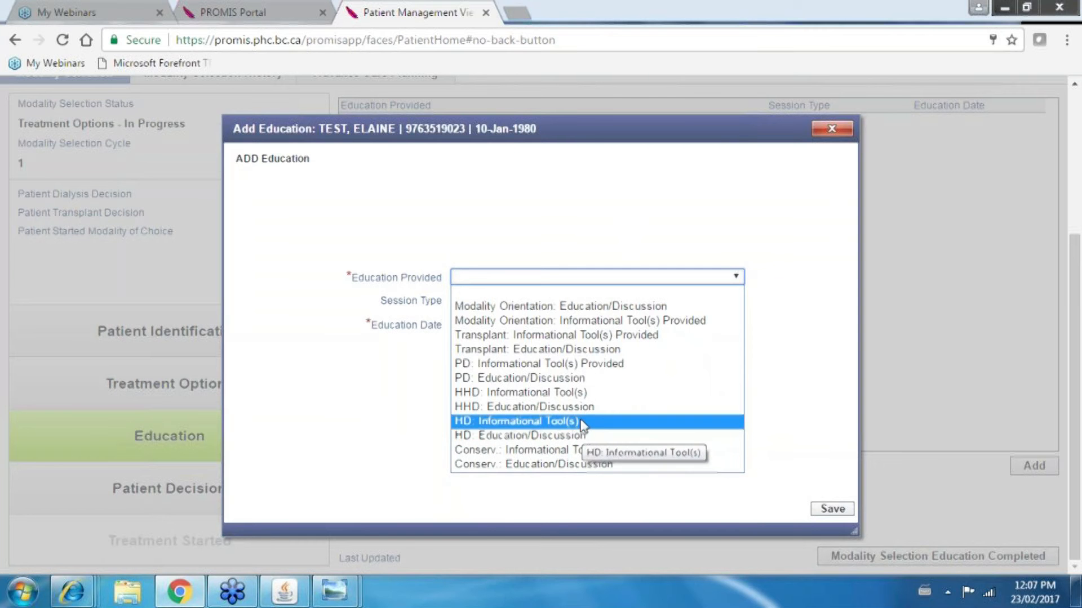
click(569, 378)
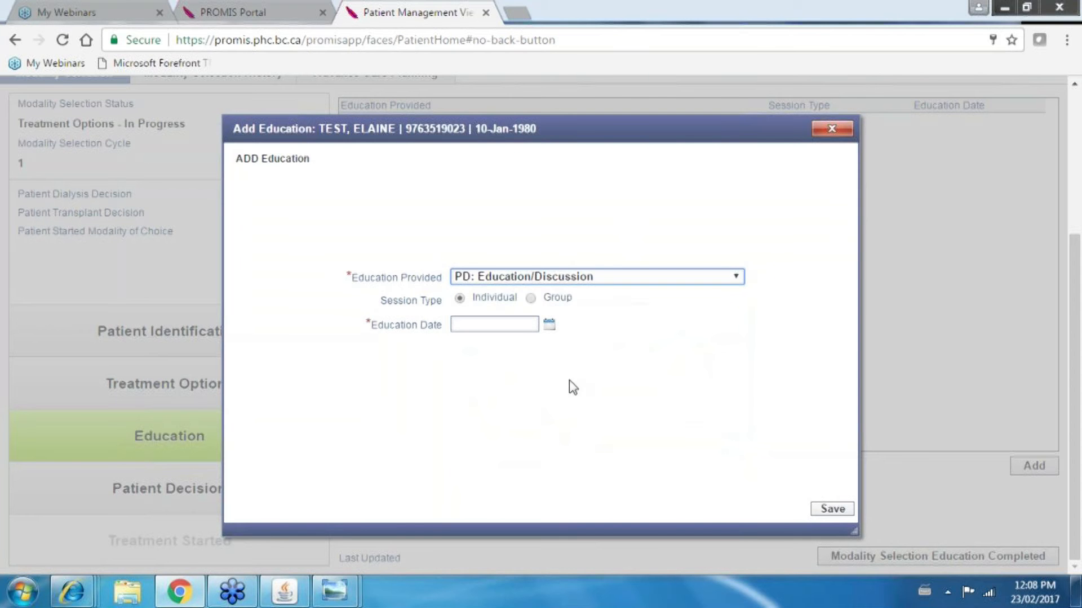
click(549, 326)
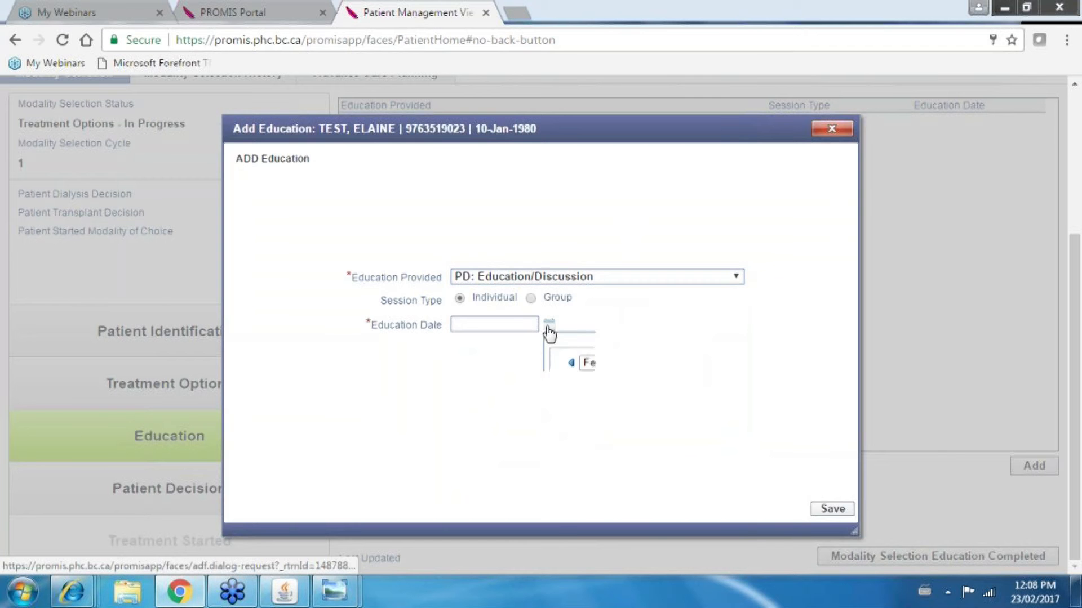
click(679, 448)
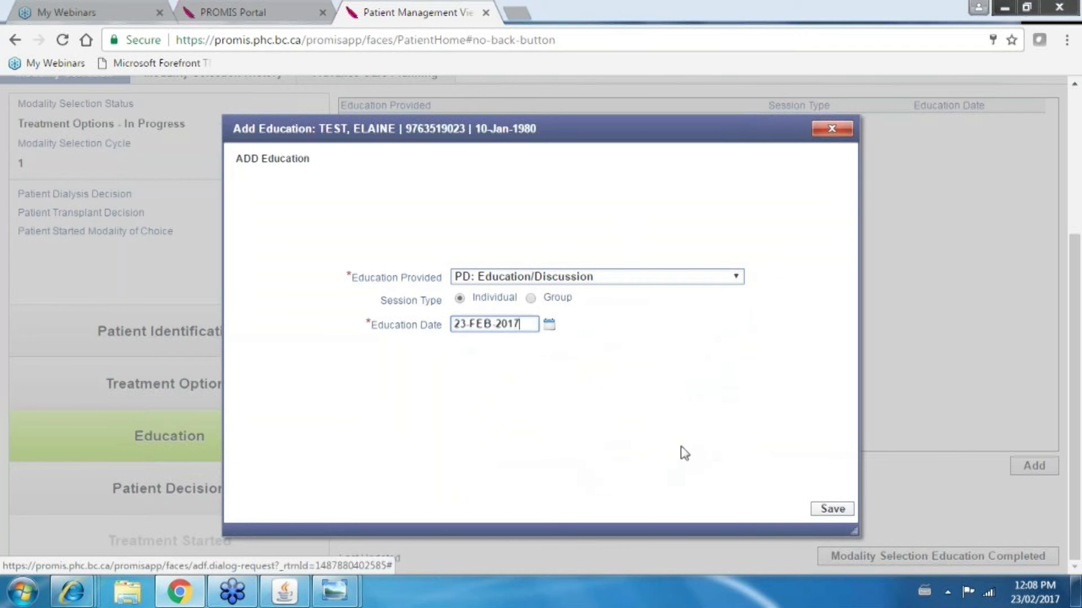
click(832, 508)
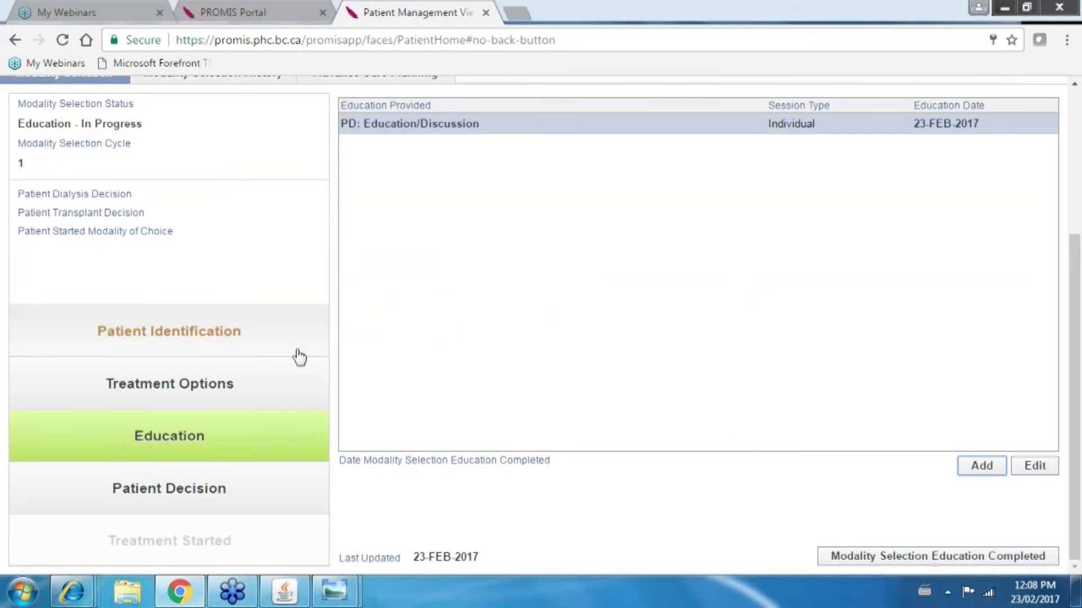
click(222, 488)
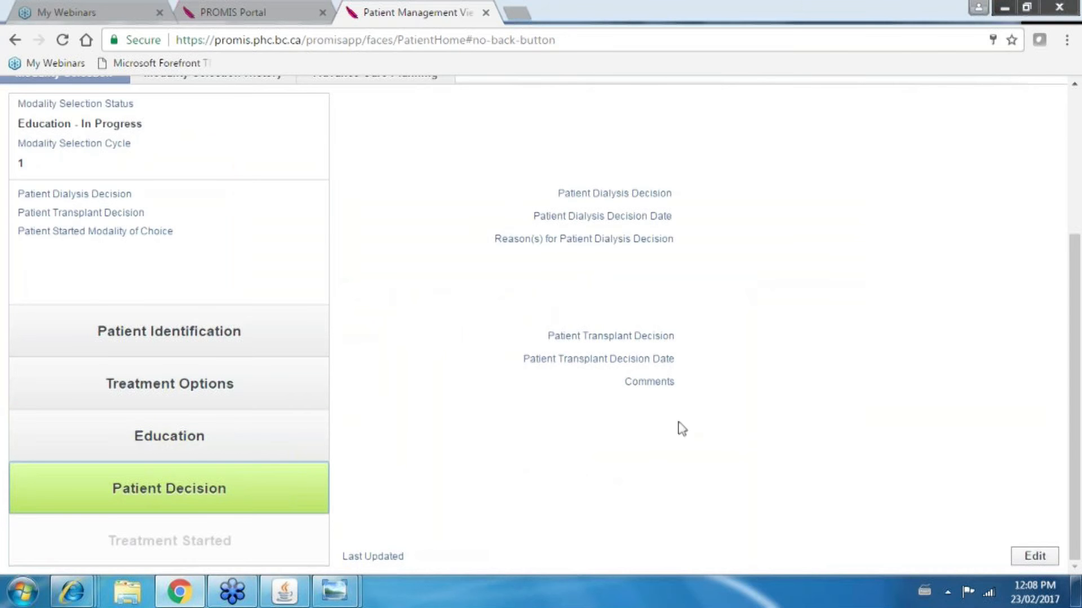
Step: Edit the Patient Decision to PD independent dated 23-FEB-2017, adding Medical as the reason
click(1045, 558)
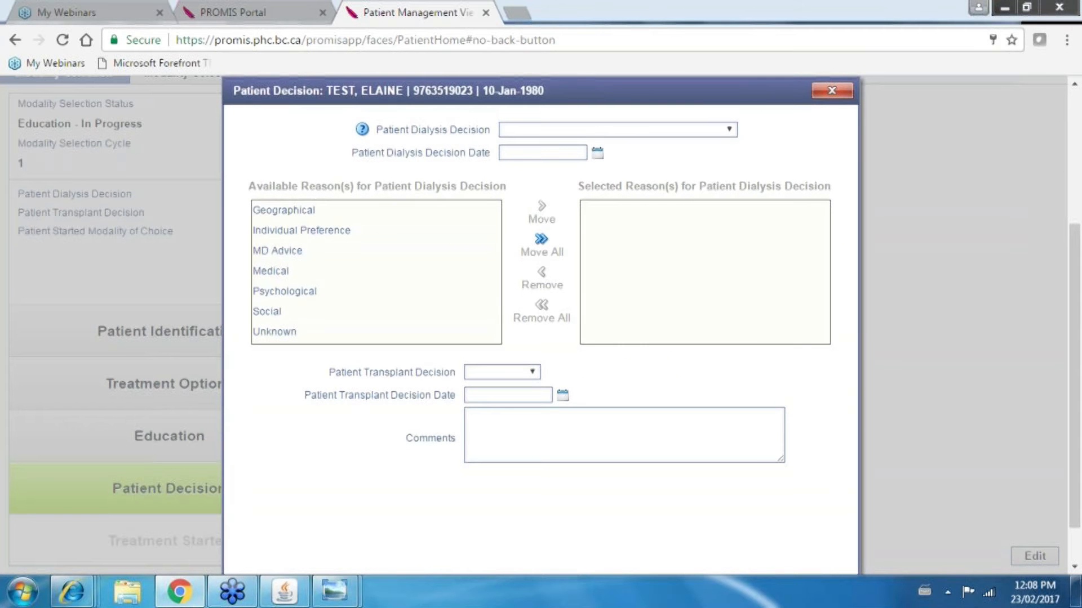
click(728, 132)
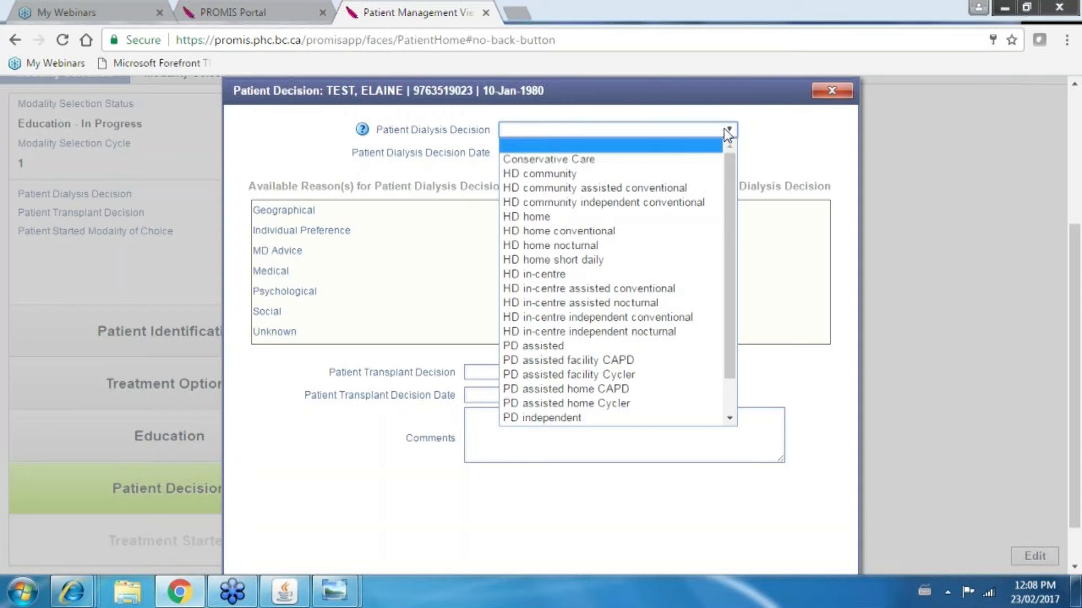
key(Down)
key(Down)
key(Down)
key(Down)
key(Down)
key(Down)
key(Down)
key(Down)
key(Down)
key(Down)
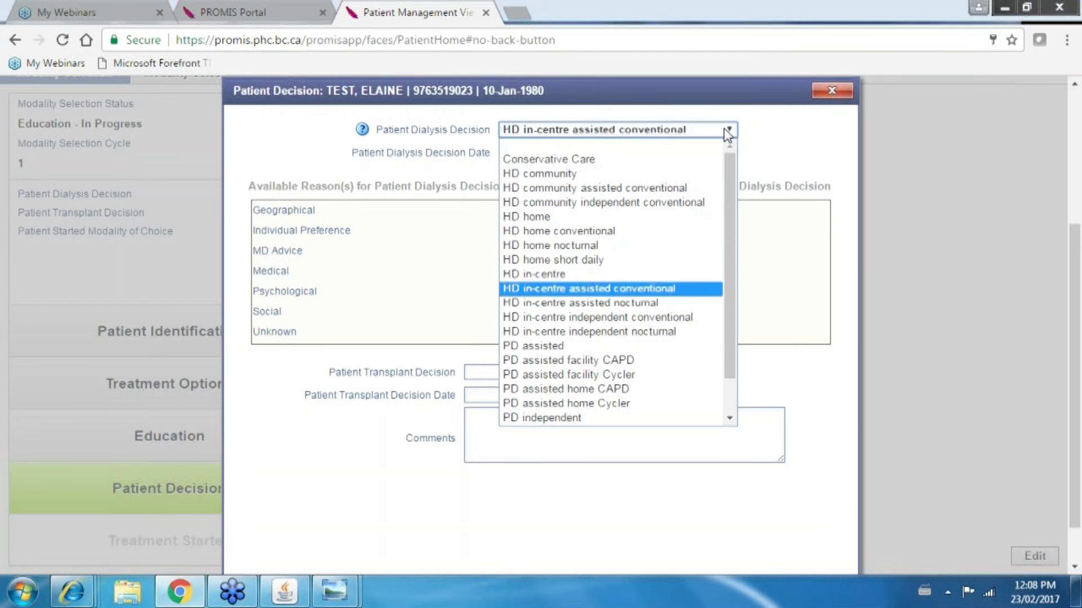
key(Down)
key(Down)
key(Down)
key(Down)
key(Down)
key(Down)
key(Down)
key(Down)
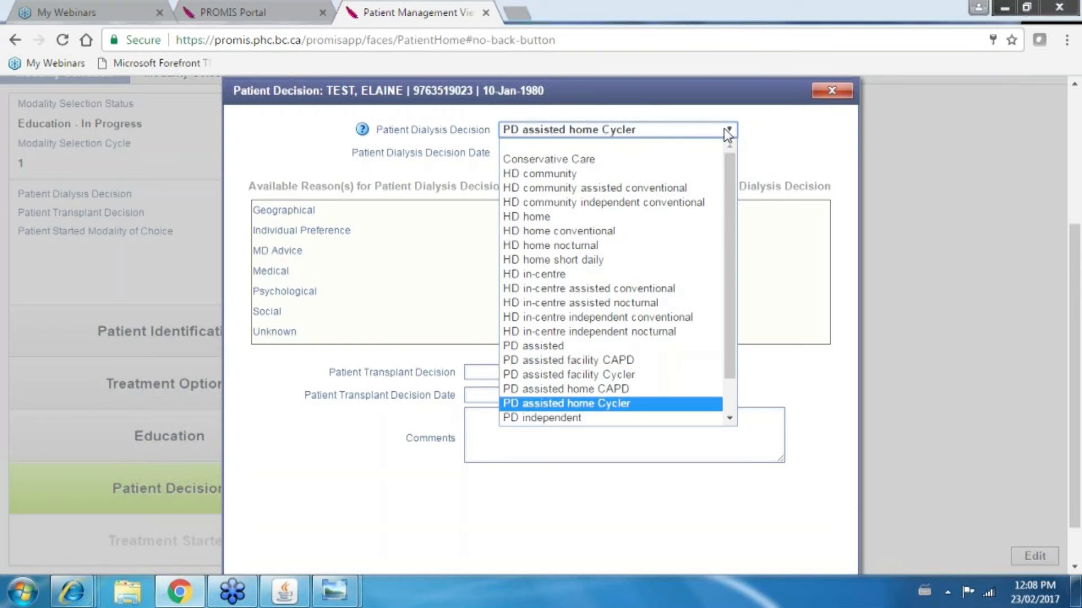
key(Down)
key(Return)
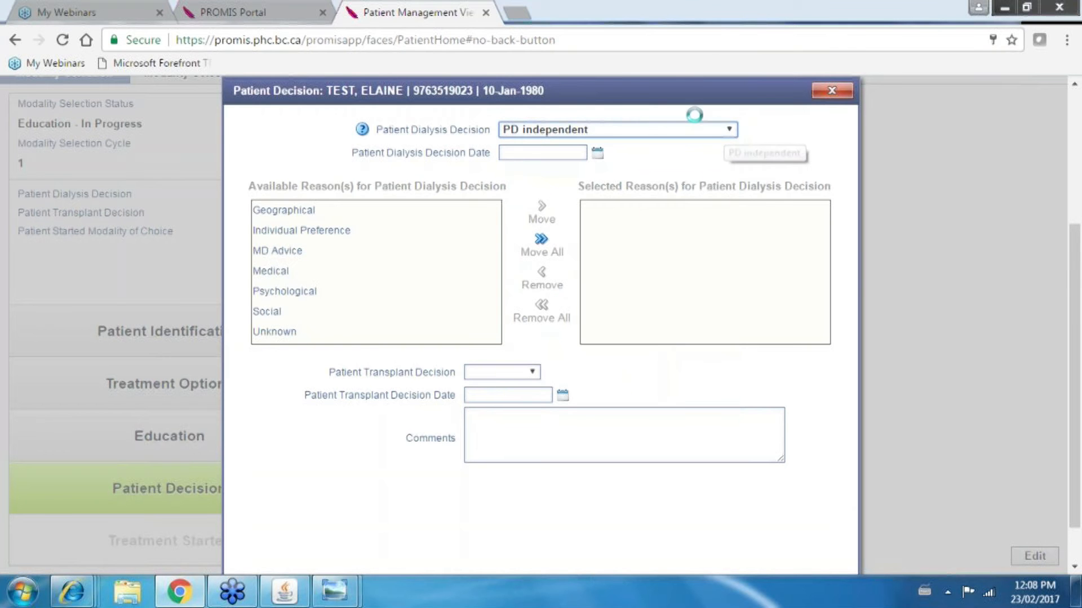
click(599, 154)
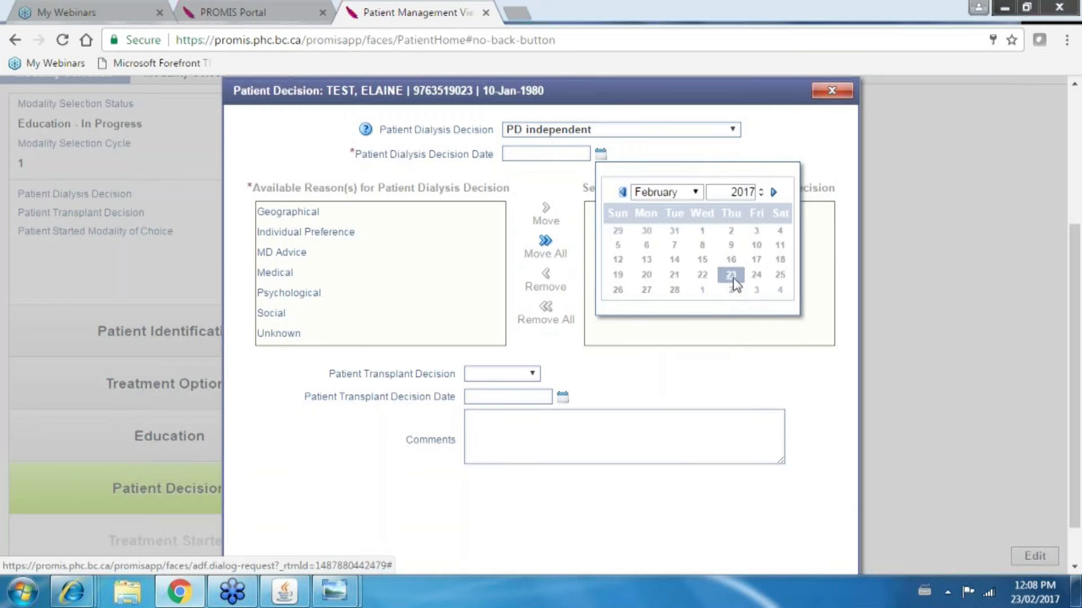
click(730, 275)
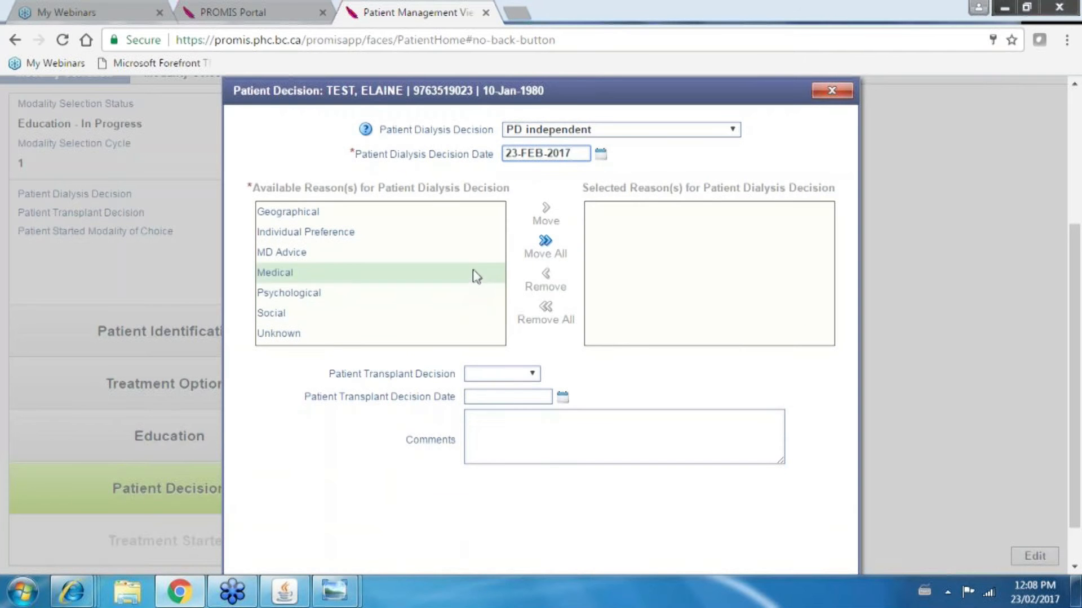
click(303, 275)
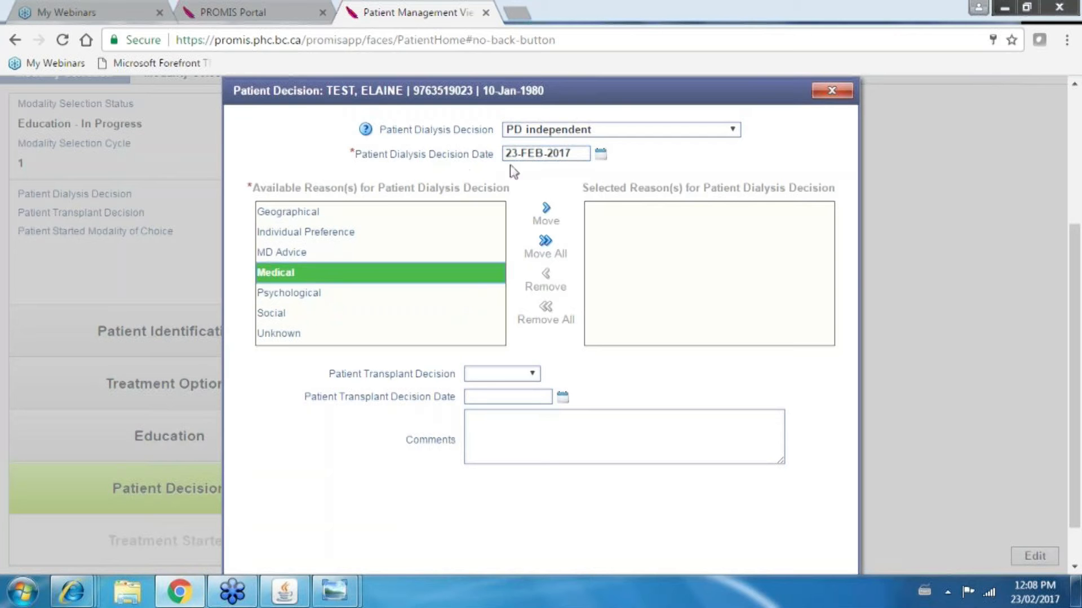
click(547, 214)
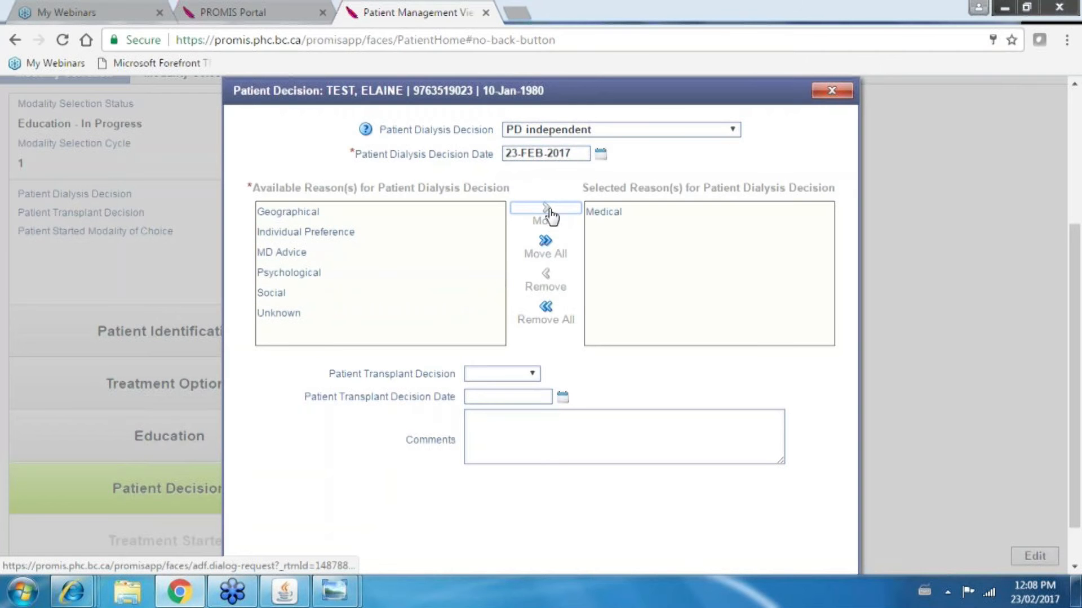
click(532, 374)
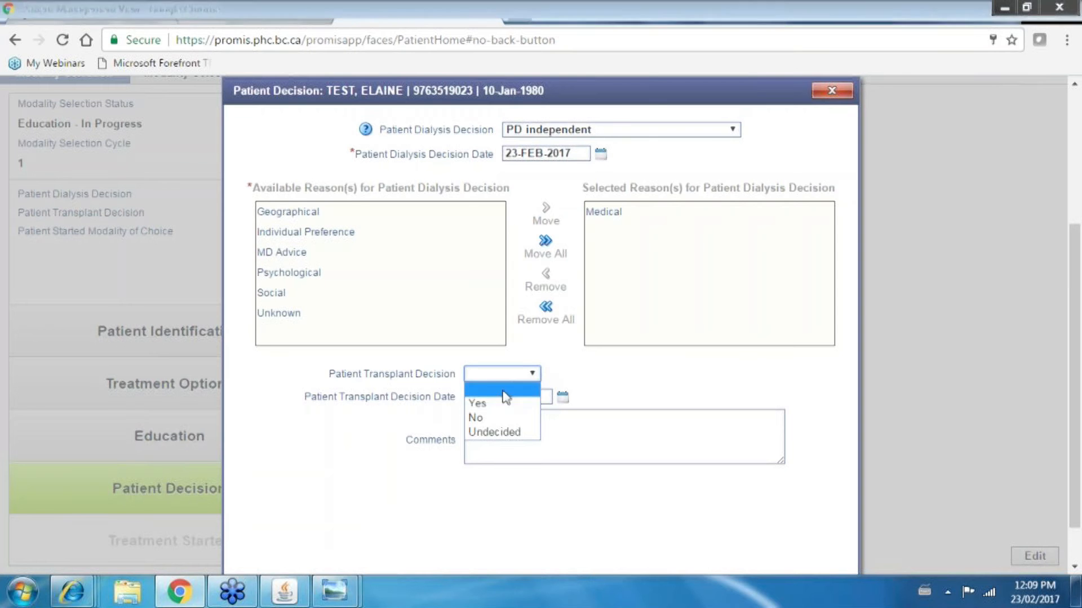
Step: Set the transplant decision to Yes dated 23-FEB-2017 and save the Patient Decision
click(477, 403)
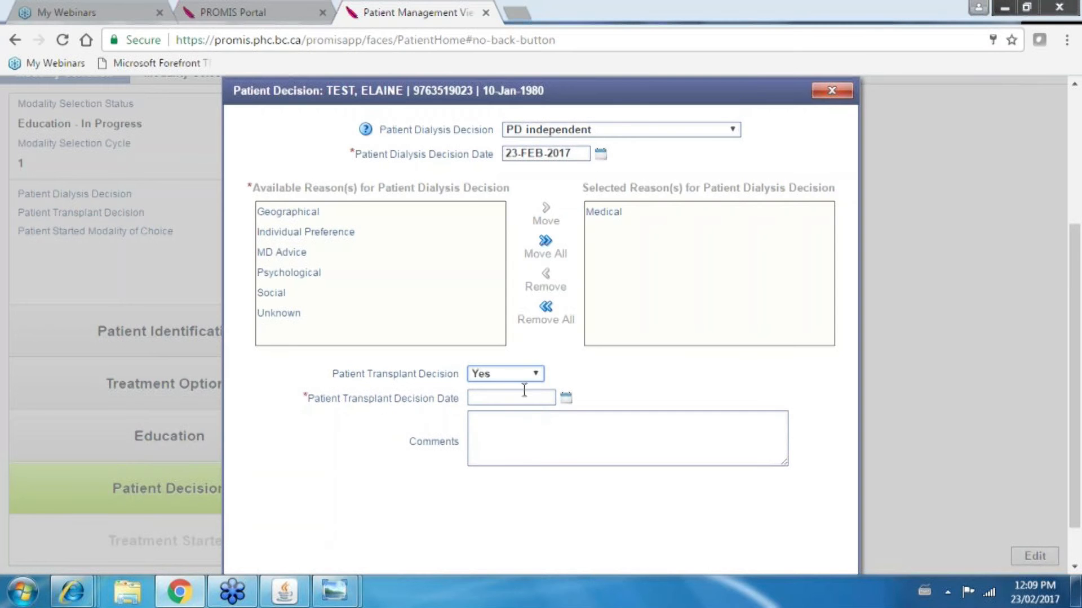
click(565, 398)
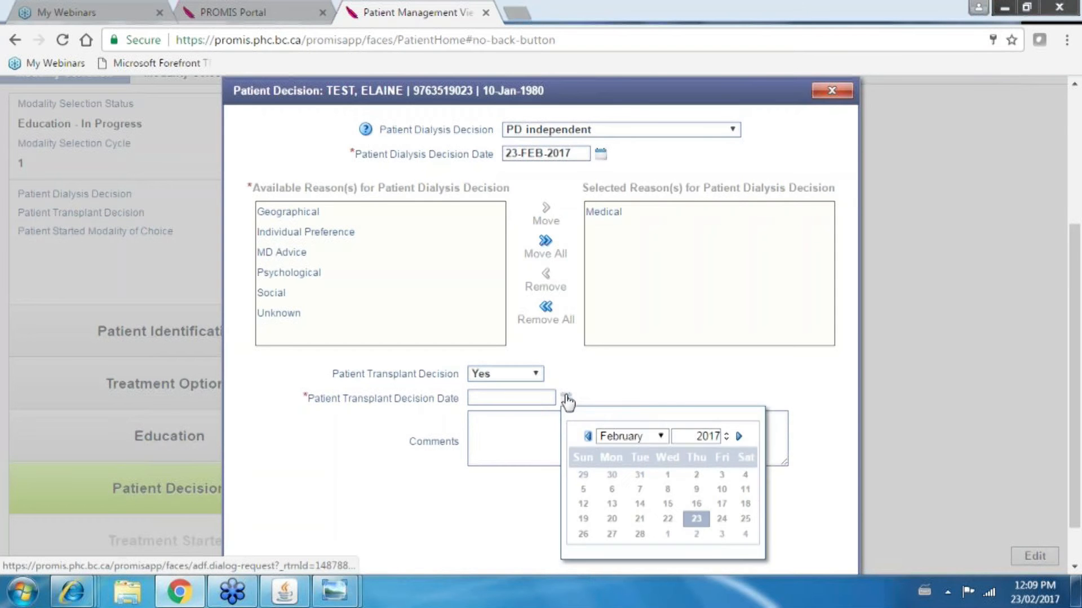
click(699, 519)
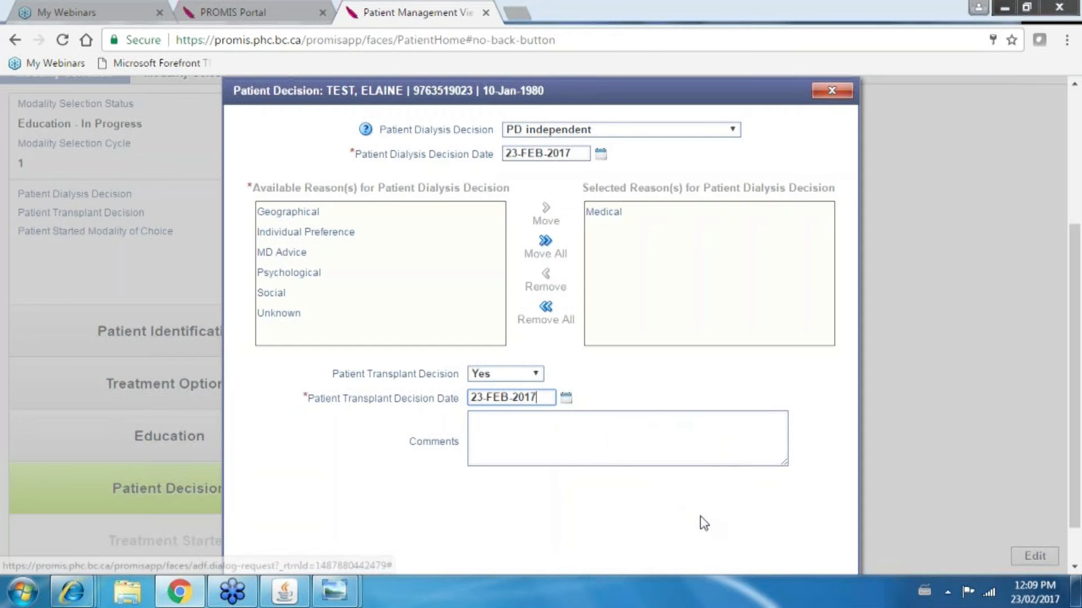
click(532, 441)
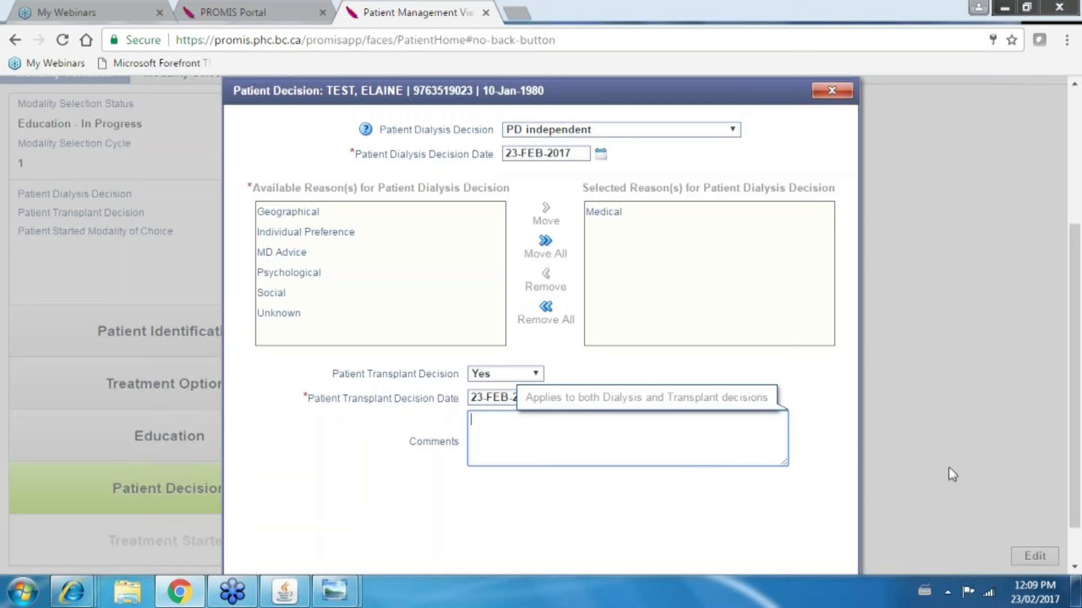
click(1074, 568)
click(1074, 568)
click(831, 552)
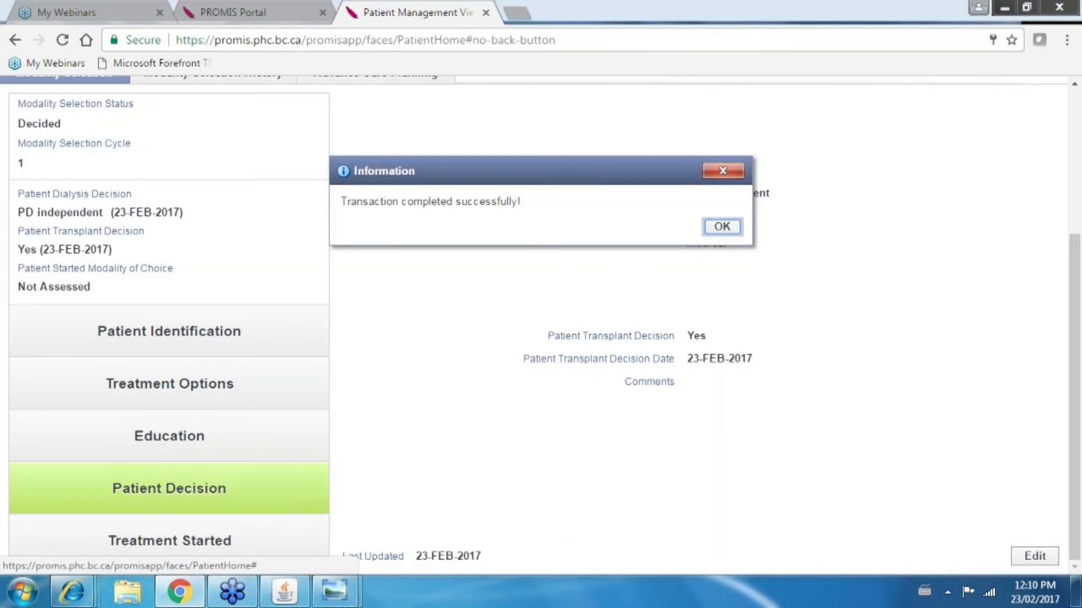
click(722, 228)
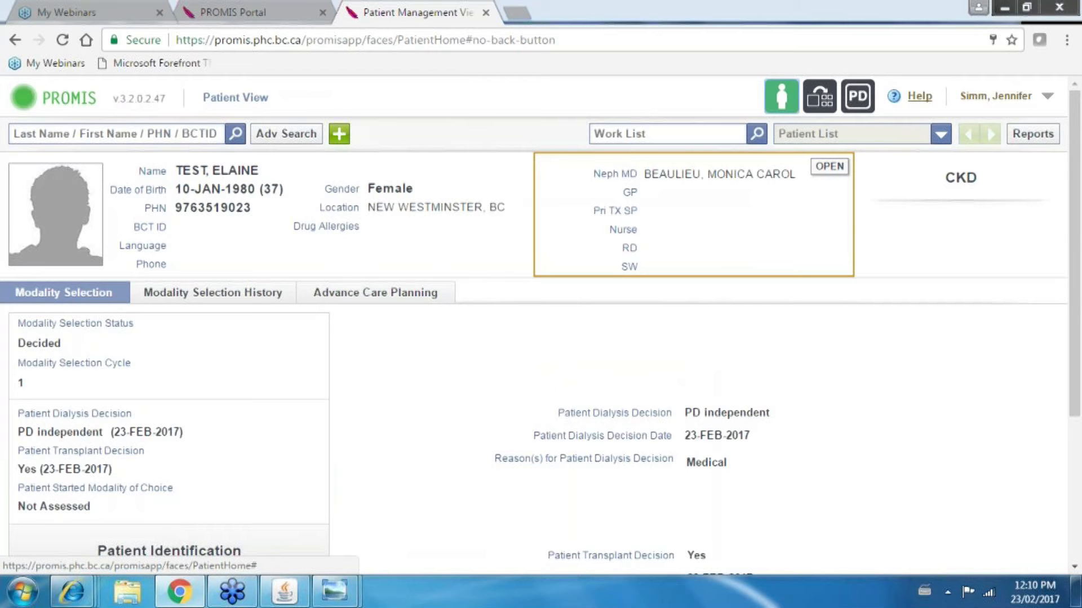
Step: Show the Treatment Started details: modality of choice Not Assessed, no chronic dialysis start date
click(1074, 567)
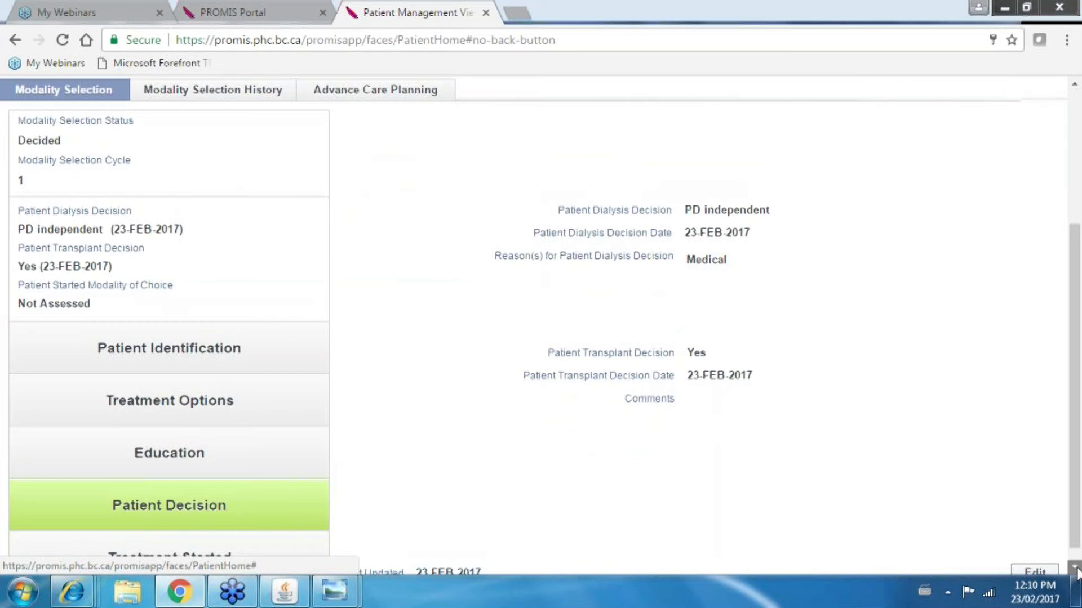
click(1074, 569)
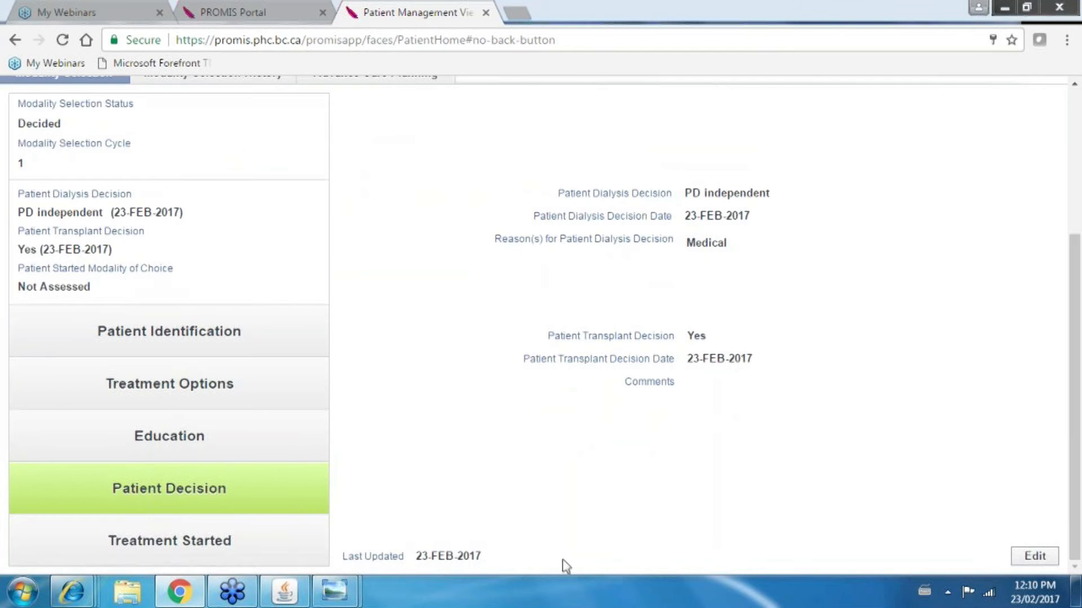
click(169, 541)
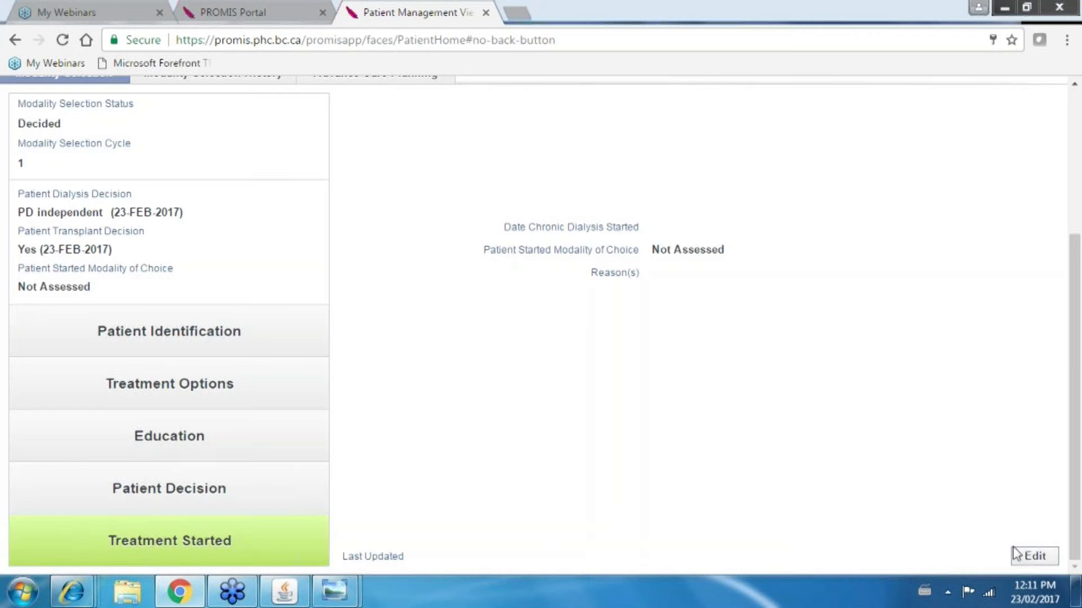
click(1028, 561)
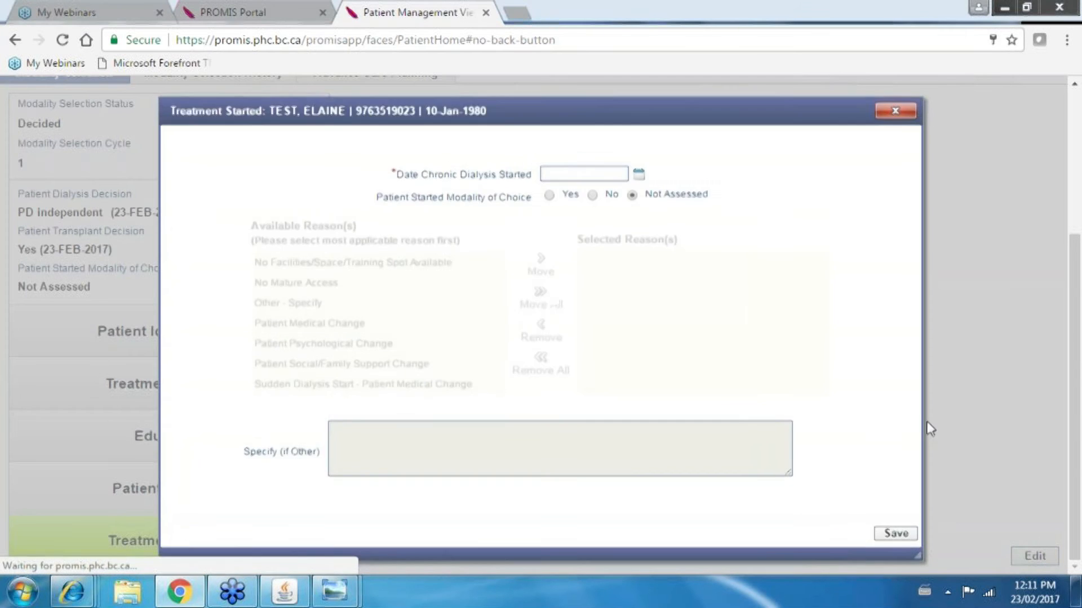
click(641, 171)
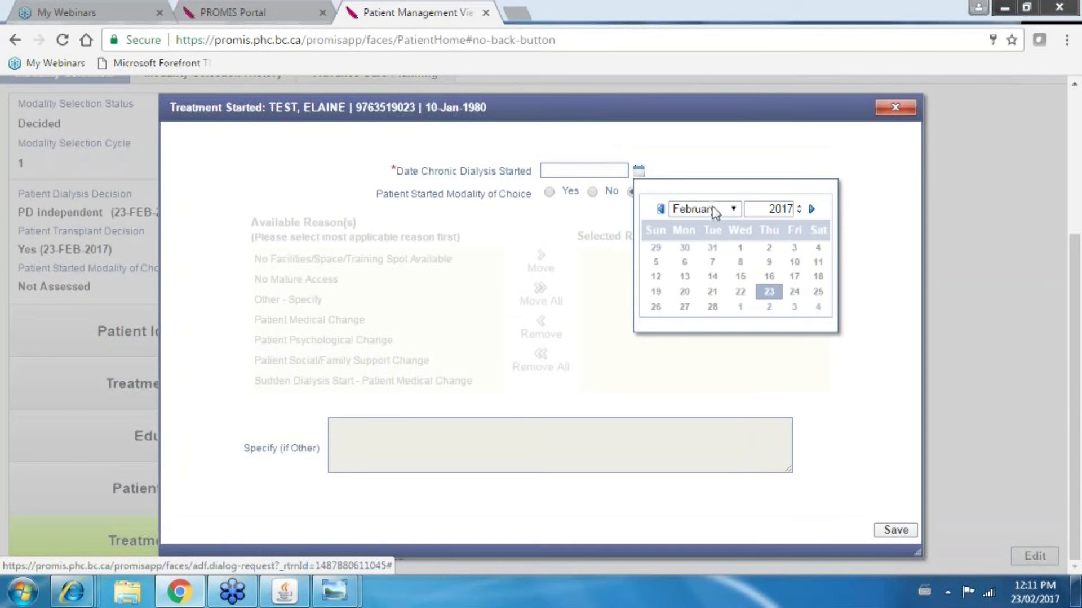
click(835, 162)
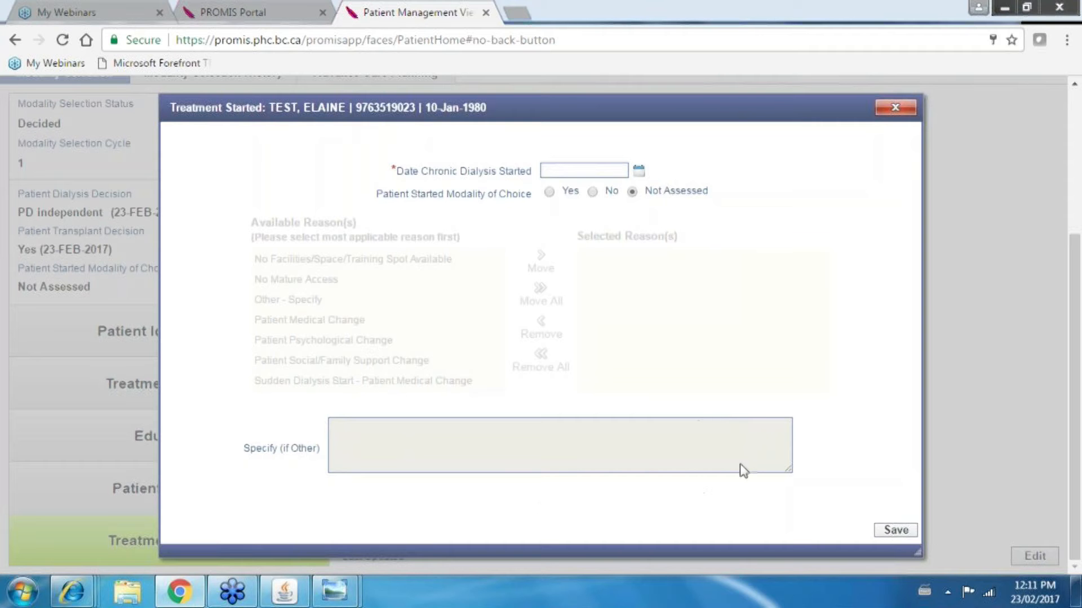
click(889, 108)
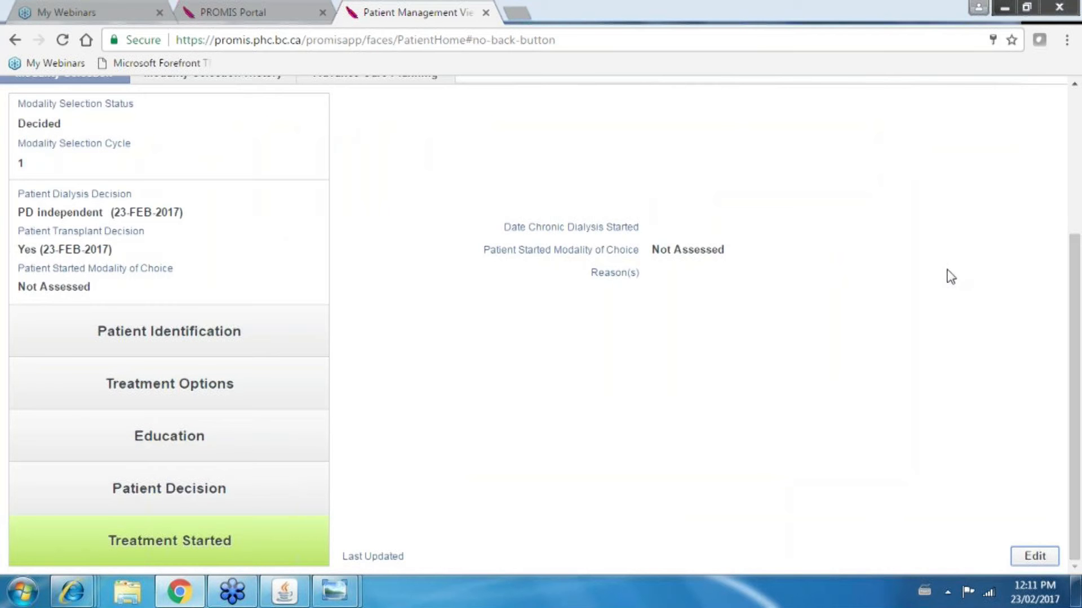
scroll(951, 277, up, 2)
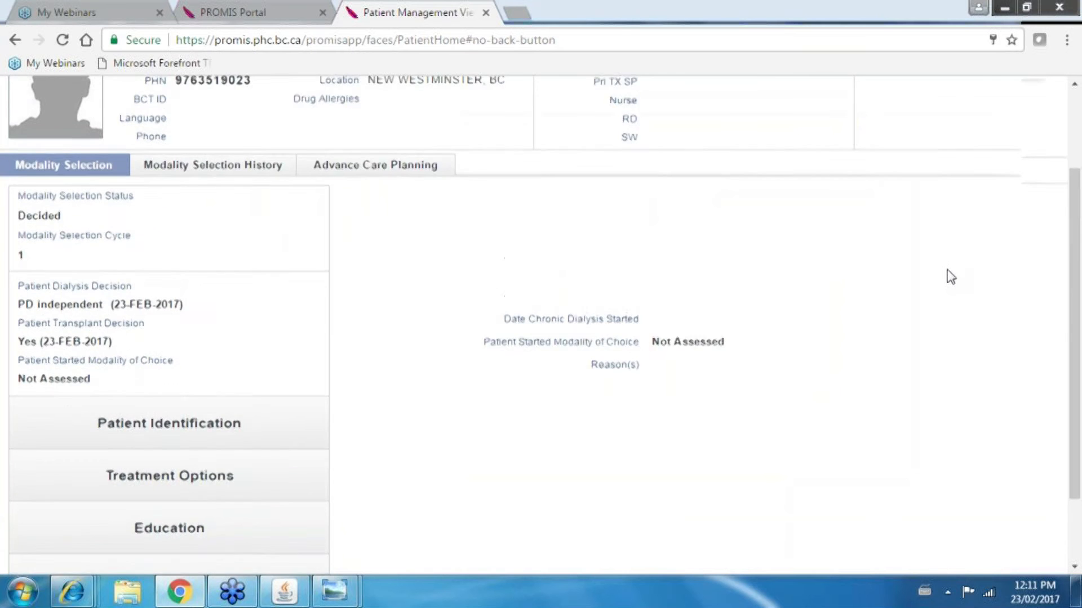
scroll(951, 277, up, 2)
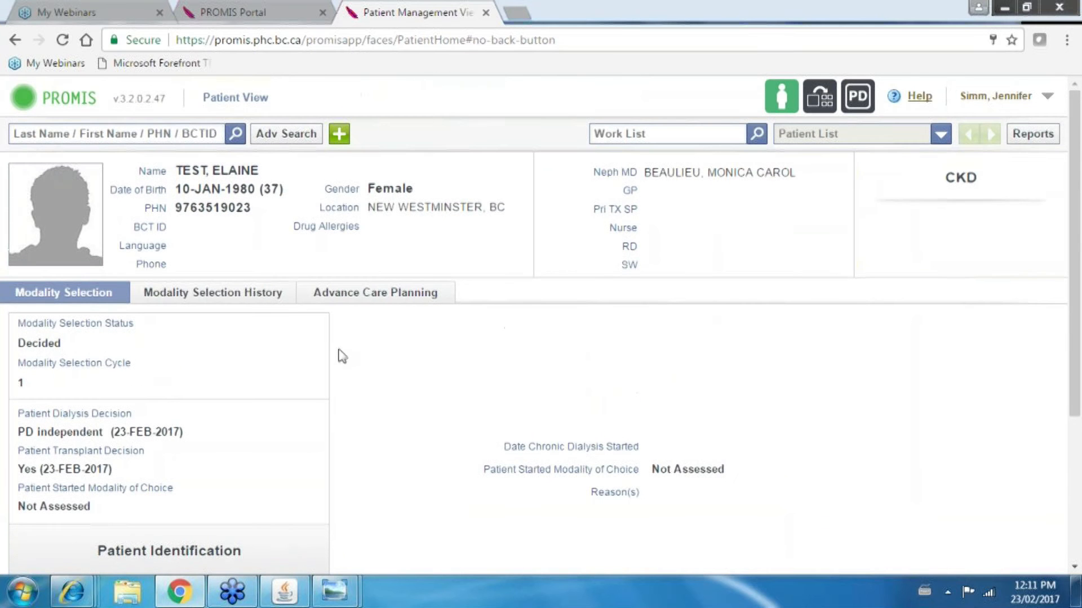
Step: View the Modality Selection History, then bring up the Patient Reports list
click(232, 296)
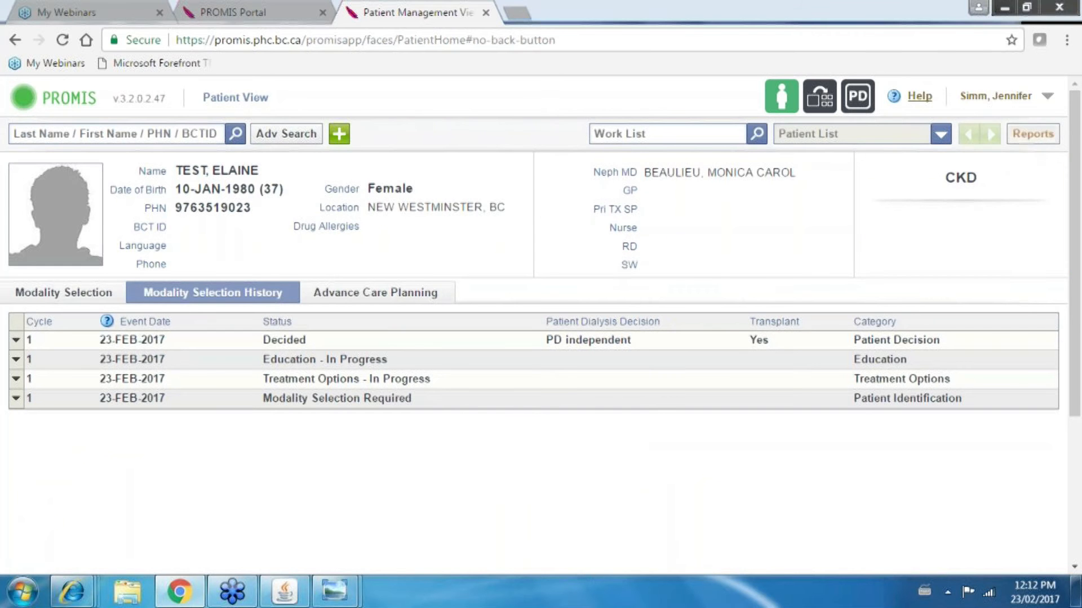
click(1031, 135)
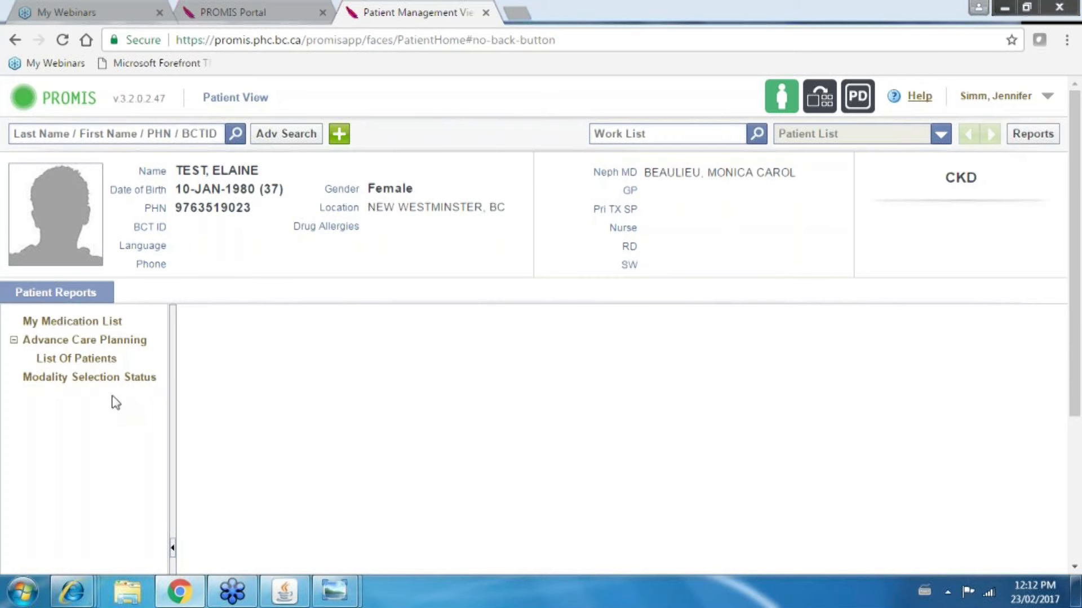
Step: Open the Modality Selection Status report and add CKD-St. Paul's to the selected centres
click(93, 389)
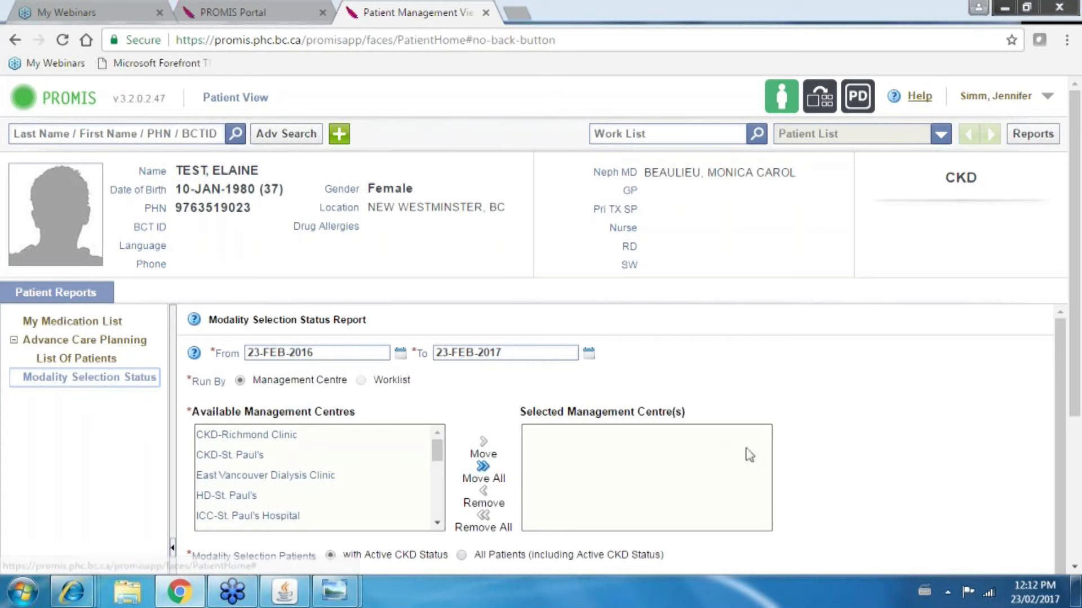
click(1073, 567)
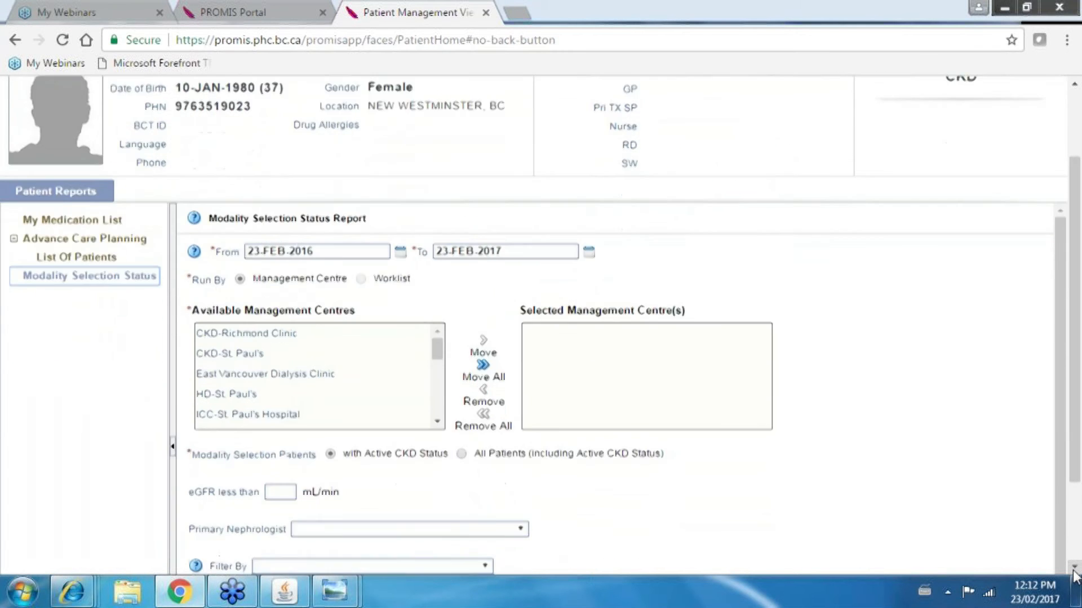
click(1073, 567)
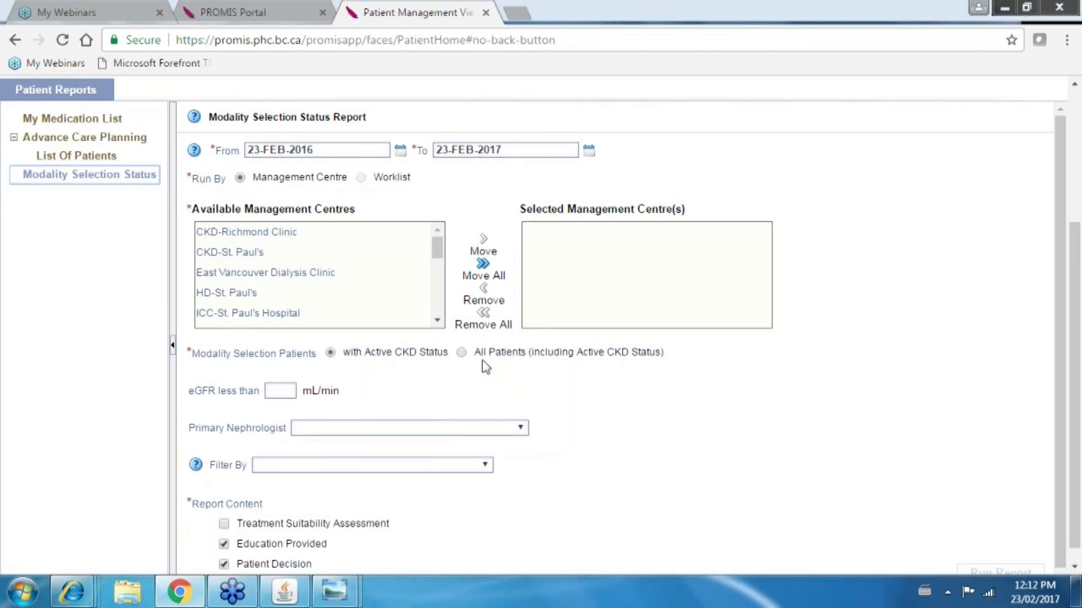
click(245, 254)
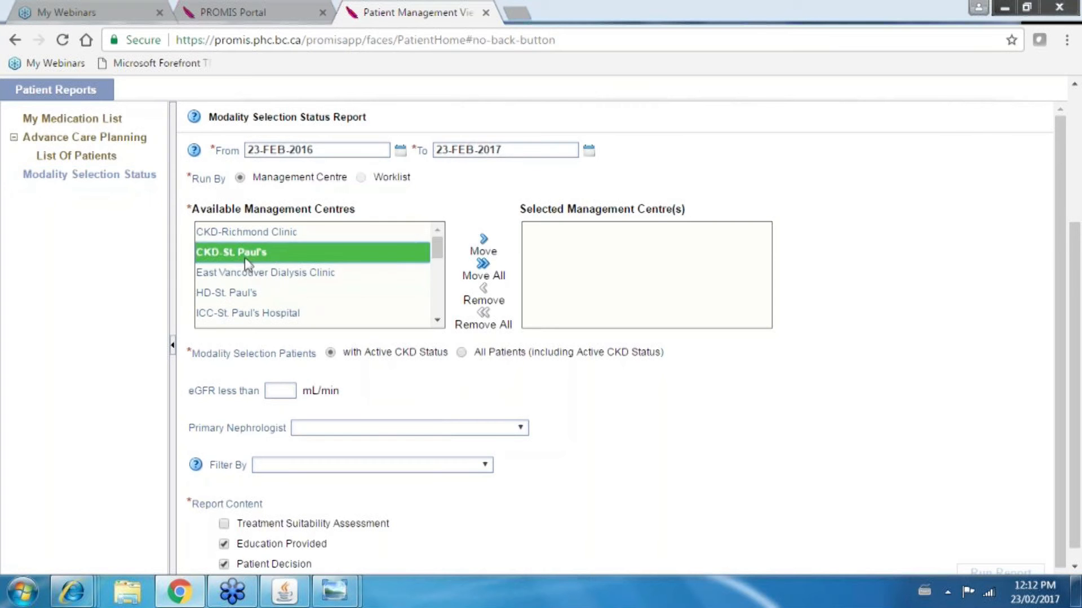
click(480, 244)
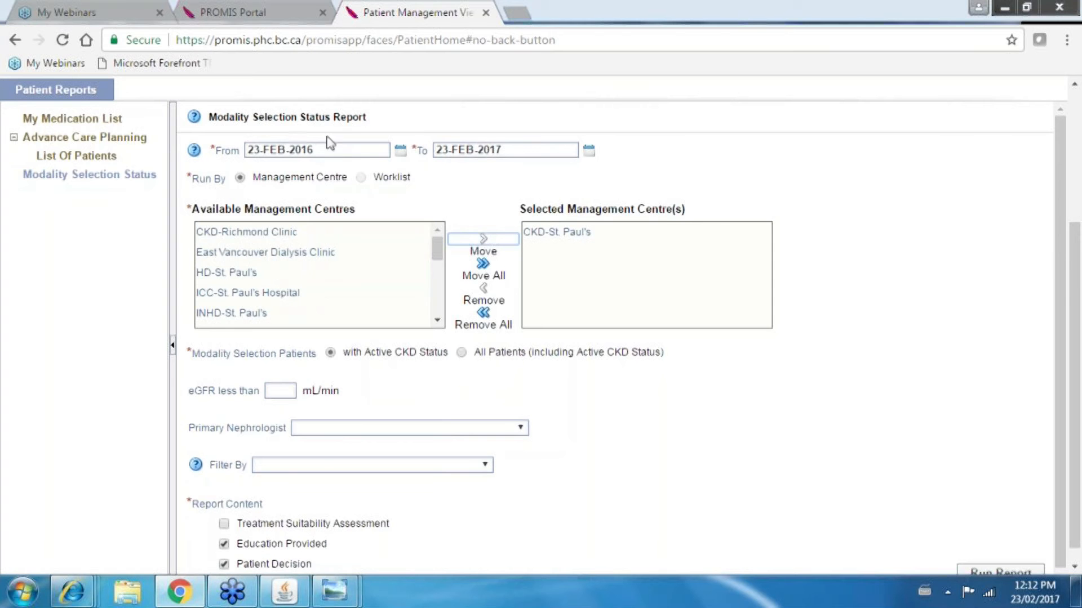
Step: Set eGFR less than 15, leaving the Nephrologist and Filter By dropdowns unchosen
click(275, 389)
text(1)
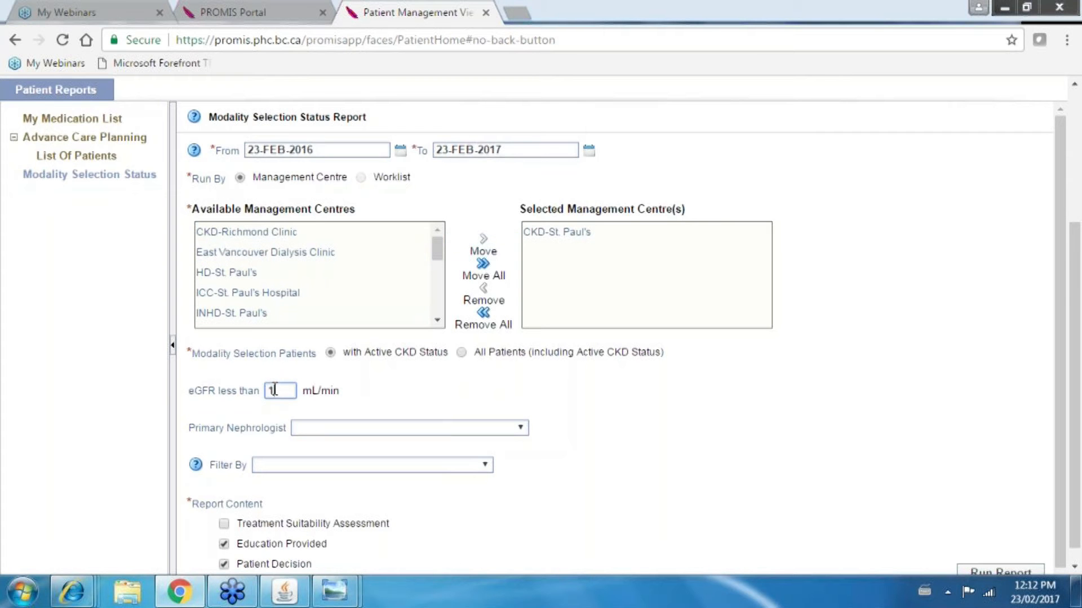
text(5)
click(519, 429)
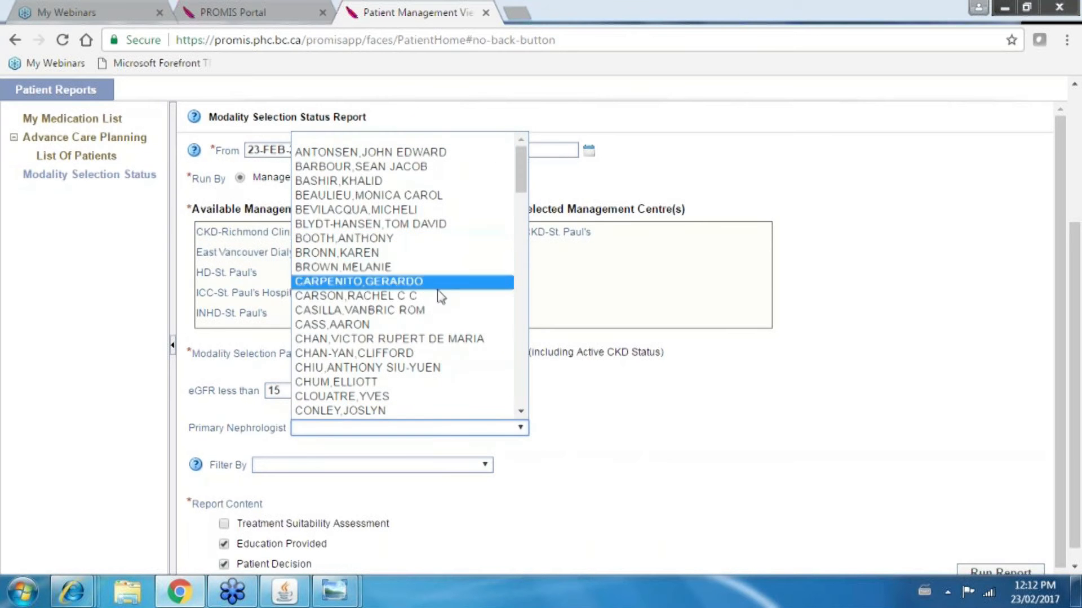
click(563, 373)
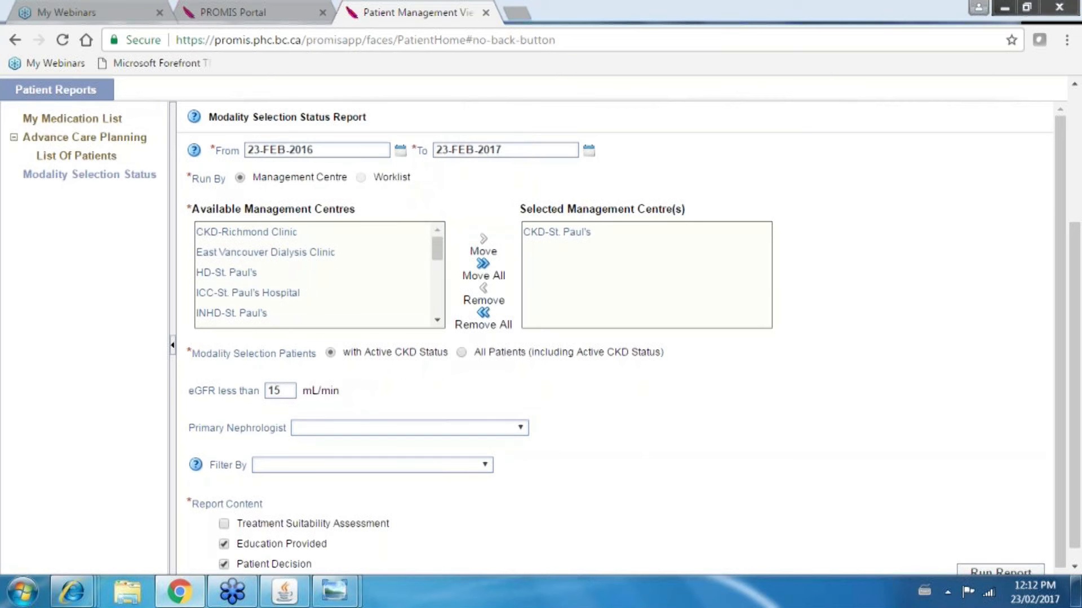
click(488, 468)
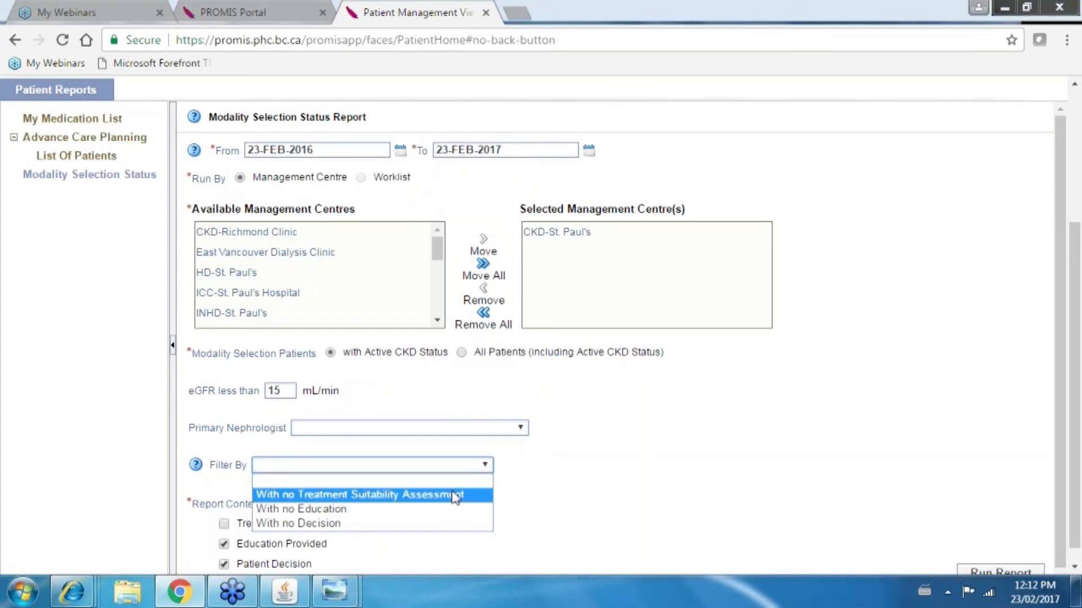
click(580, 490)
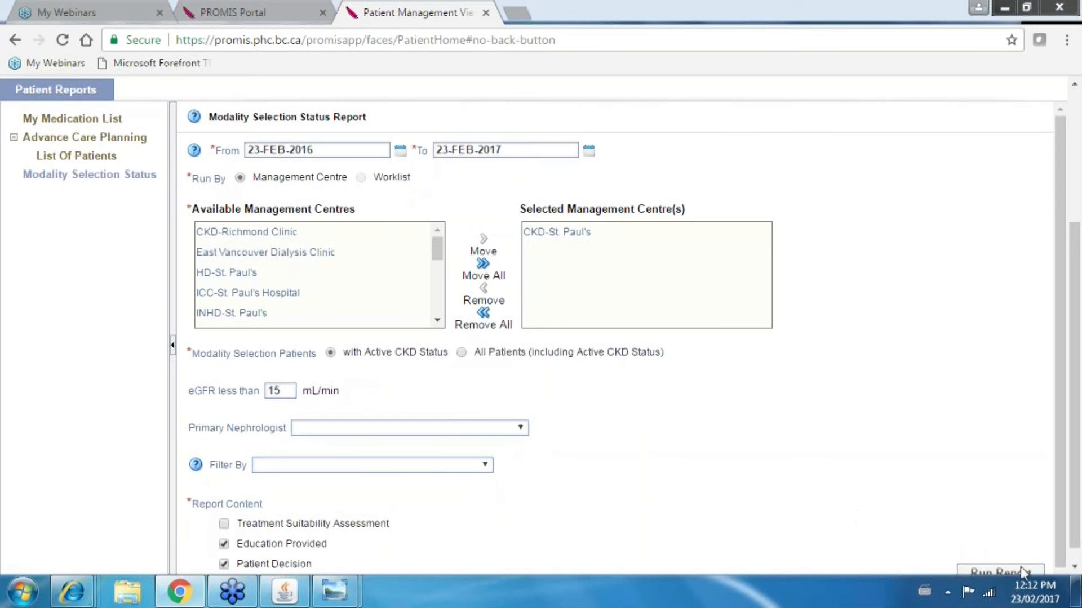
Step: Review the report's Filter By options again and leave the filter empty
click(1074, 568)
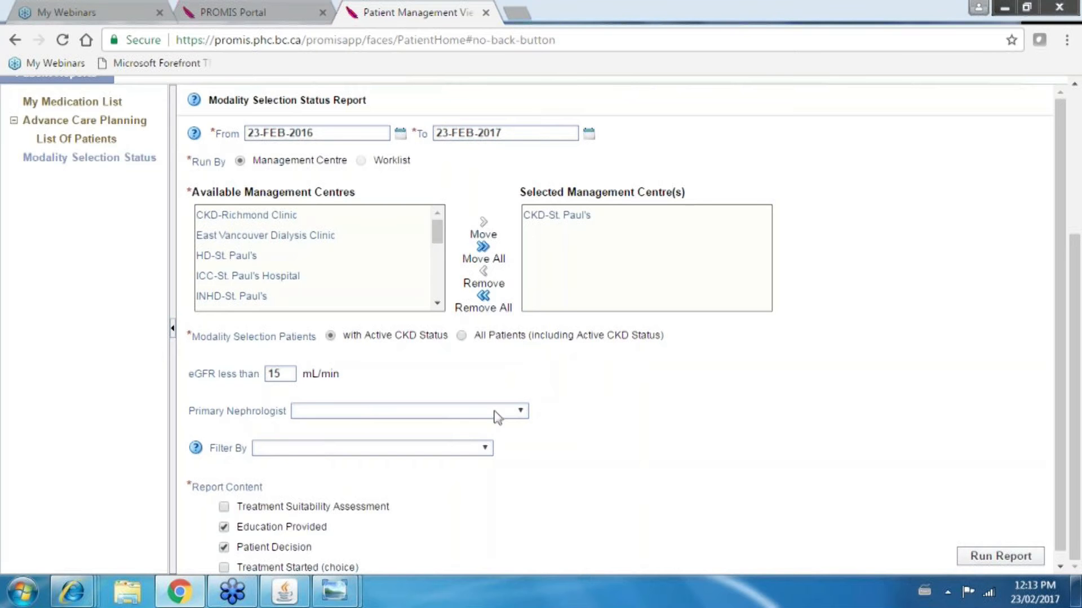
click(486, 447)
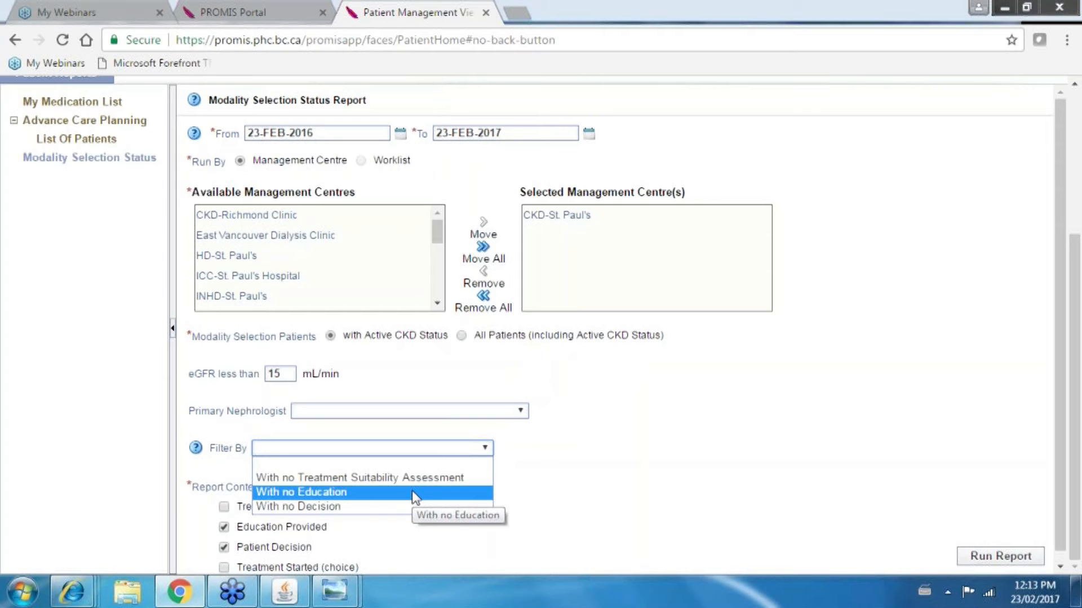
click(610, 455)
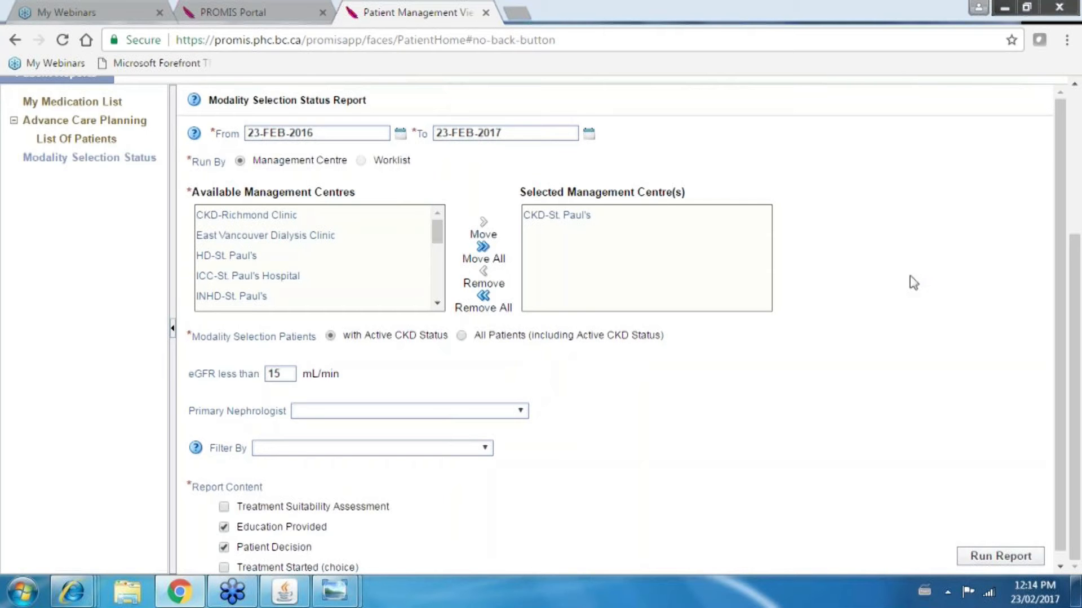
Step: Launch Classic PROMIS for the patient from the page header
scroll(922, 254, up, 3)
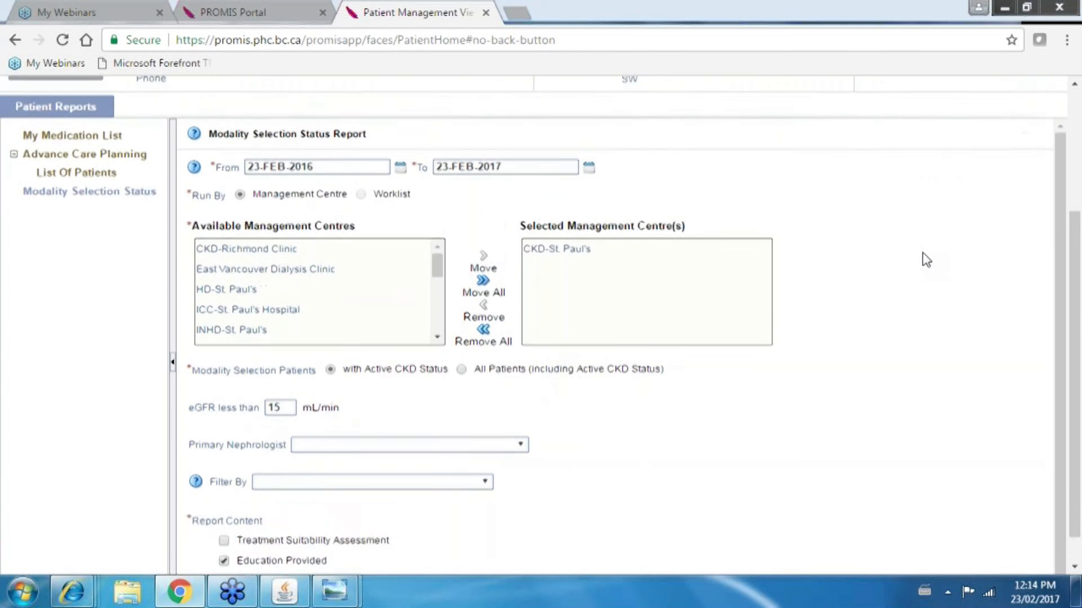
scroll(922, 252, up, 2)
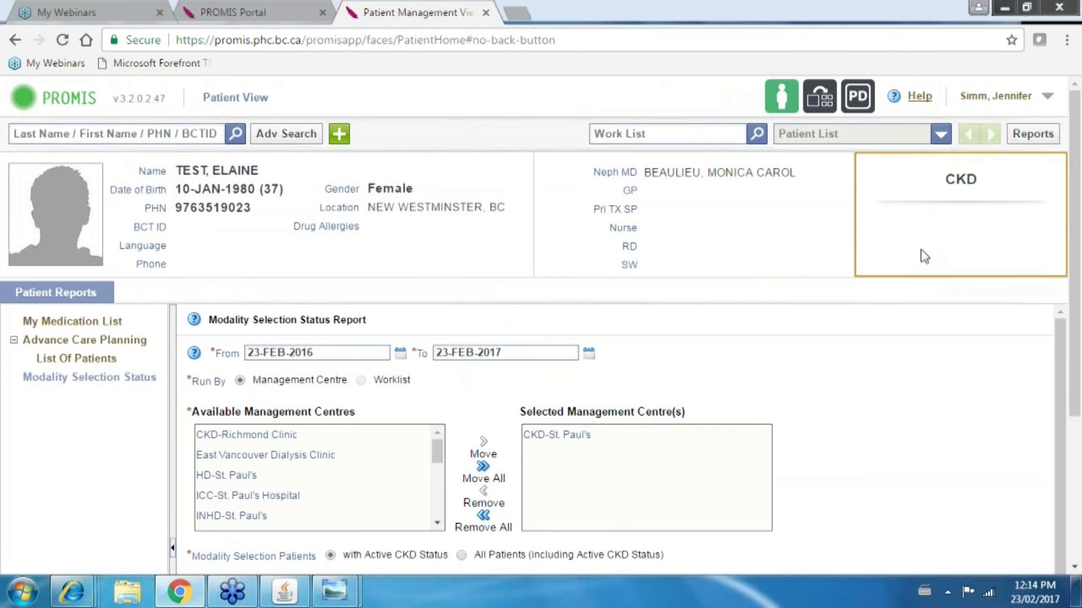
click(821, 102)
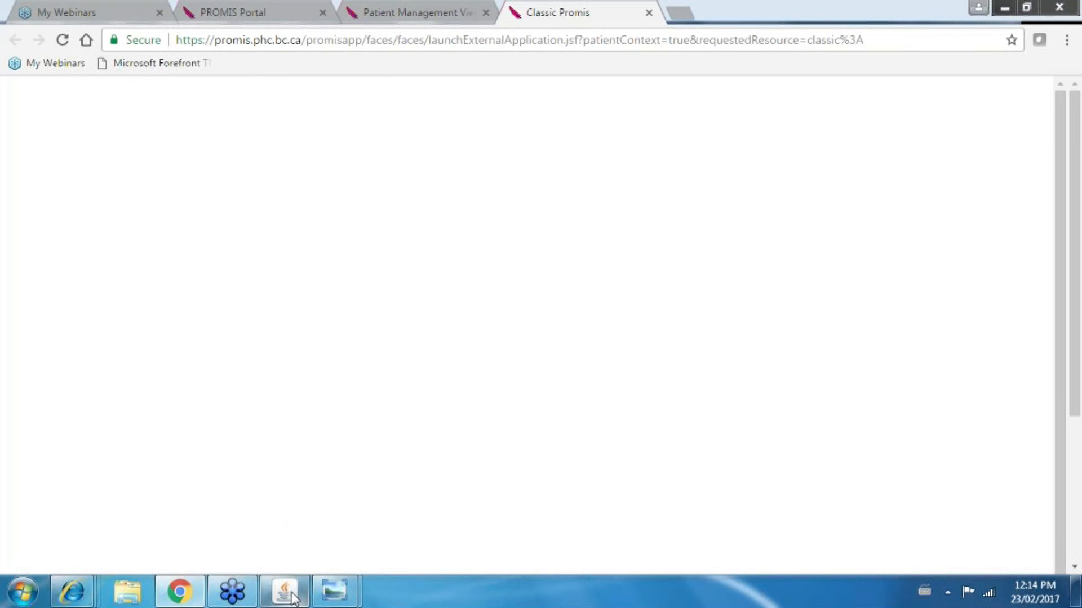
Step: Bring Classic PROMIS forward, open Transplant > Kidney Referral > Referral Form, and start a patient lookup
mouse_move(293, 597)
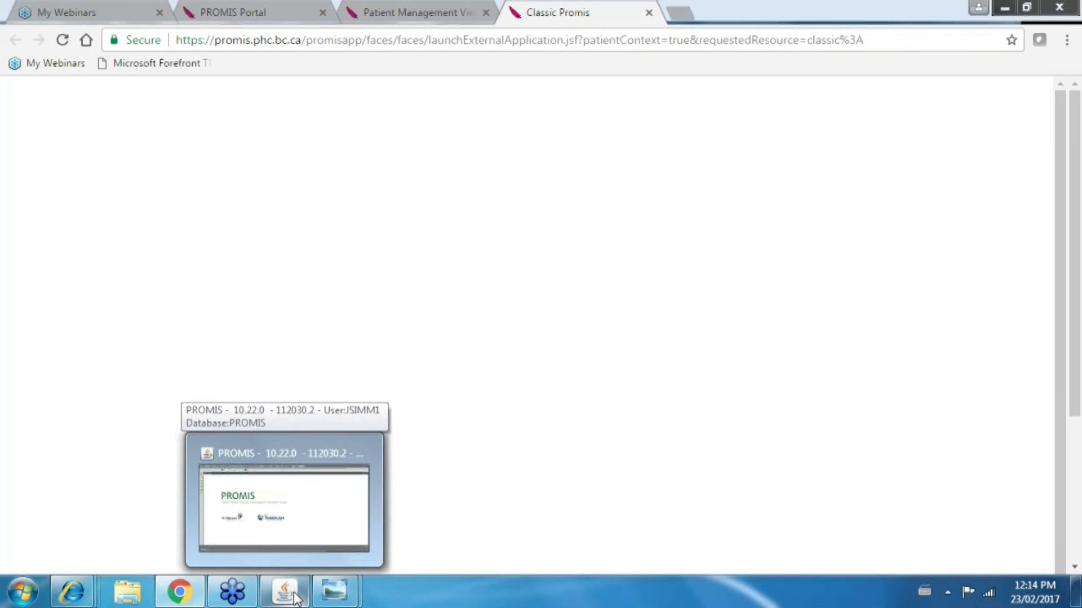
click(294, 597)
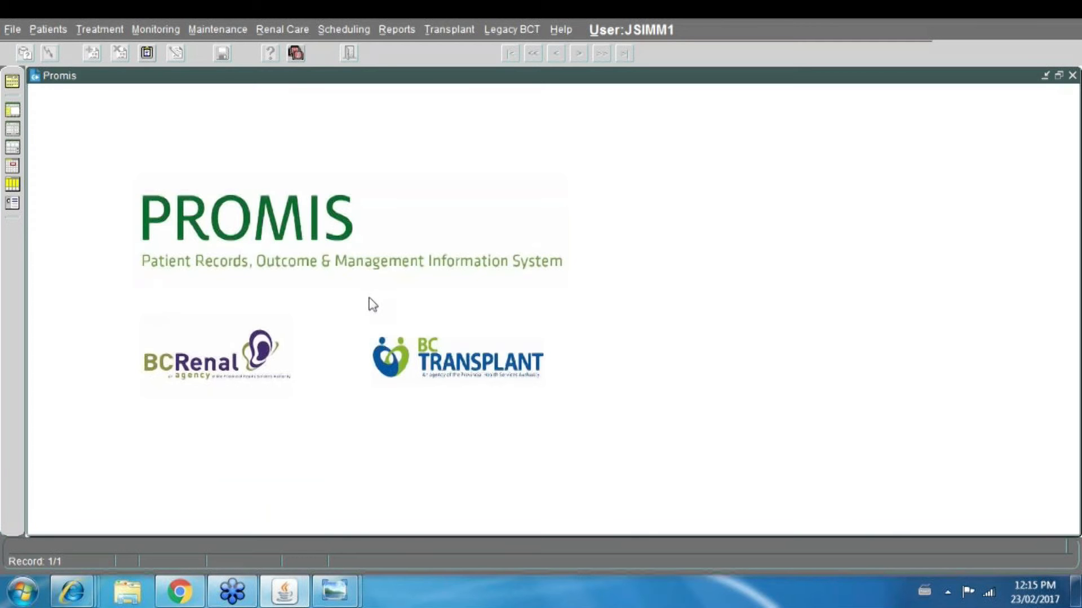
click(450, 33)
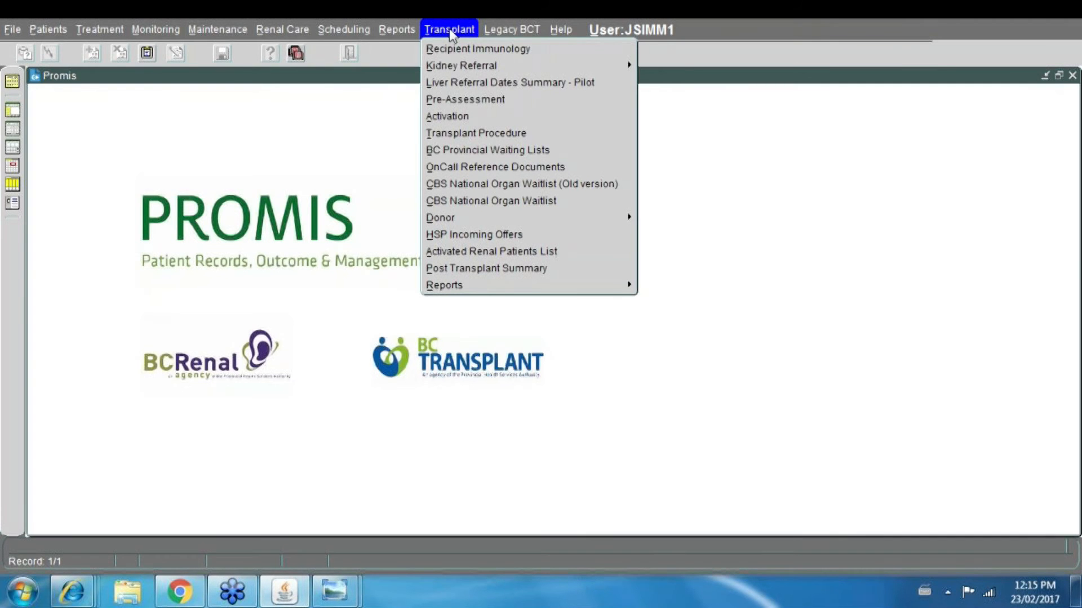
mouse_move(475, 66)
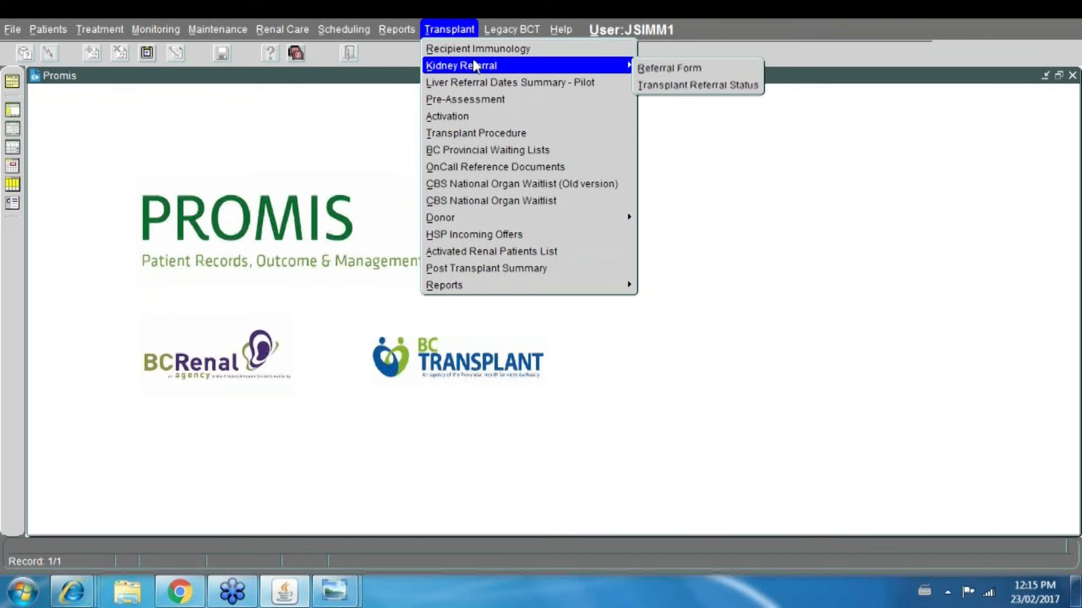
click(640, 69)
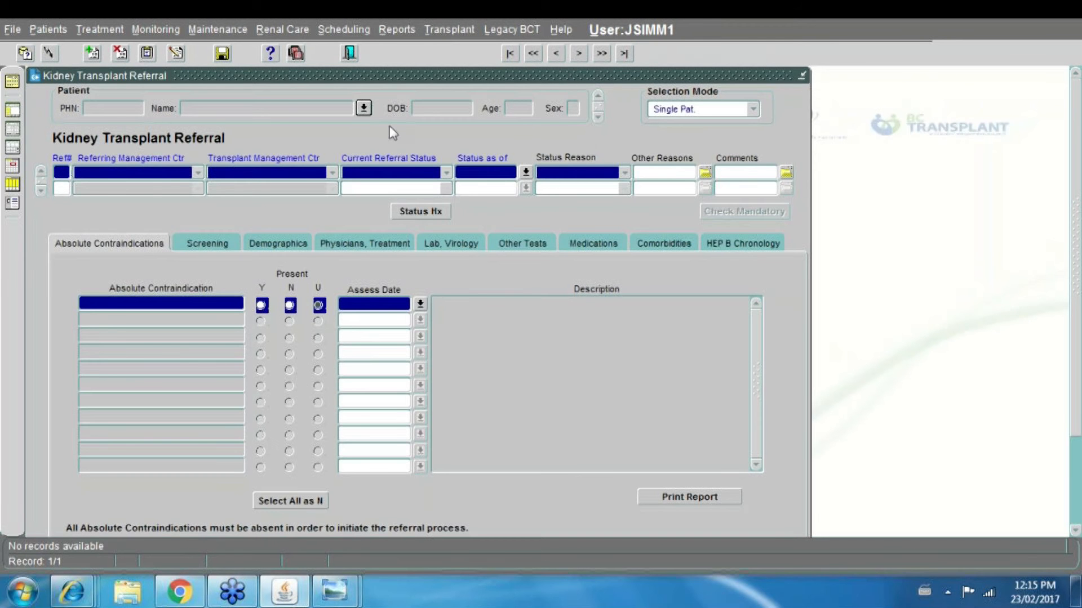
click(363, 108)
Step: Search by name for the test patient and confirm them, then bring up the KCC_User_Request_Form image
text(te)
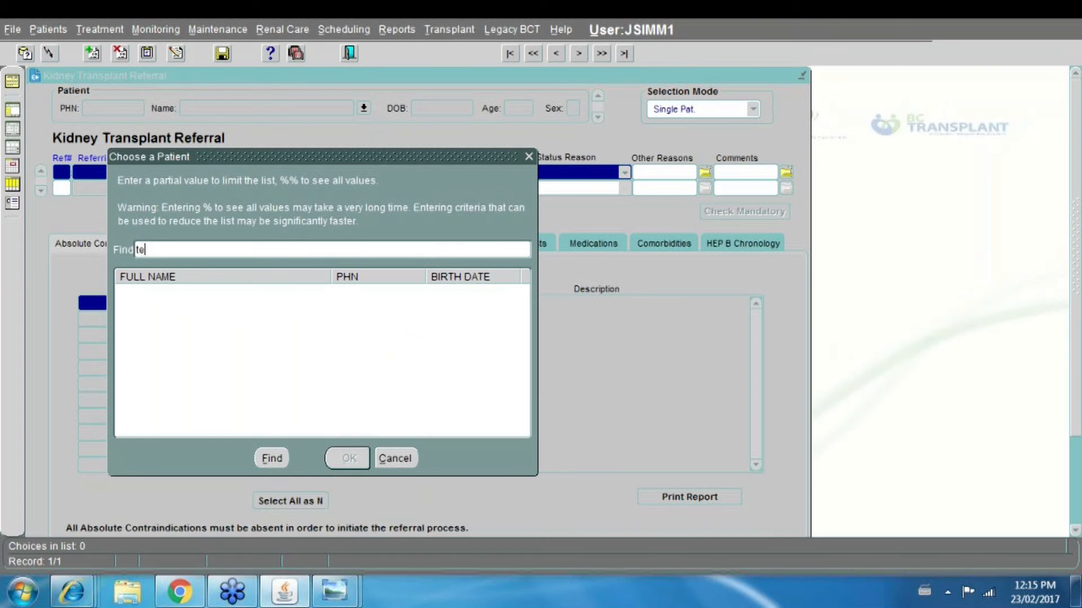
text(st, r)
key(BackSpace)
text(el)
click(273, 459)
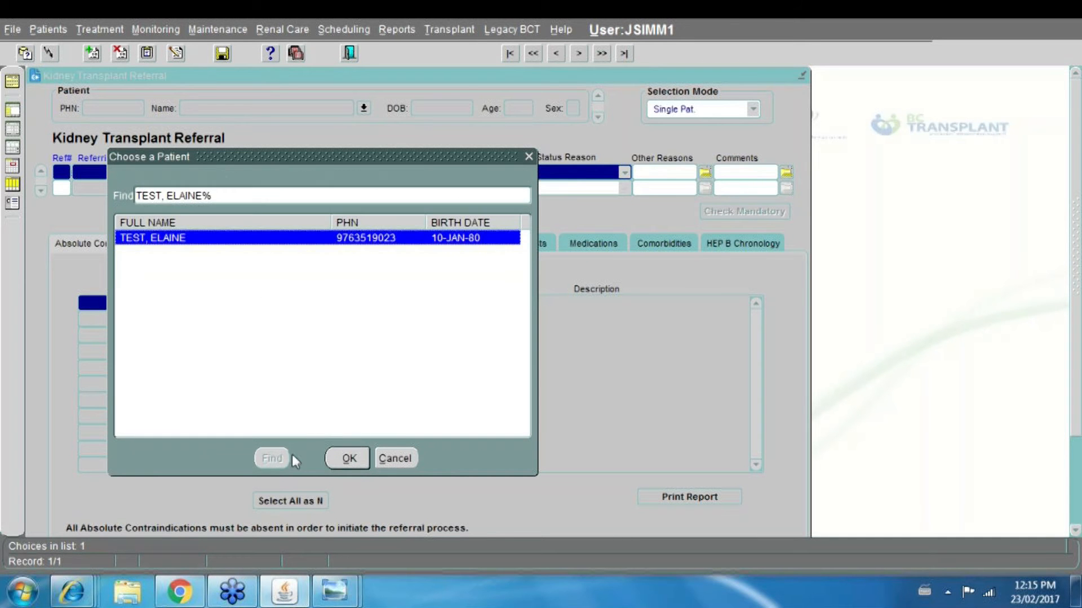
click(335, 458)
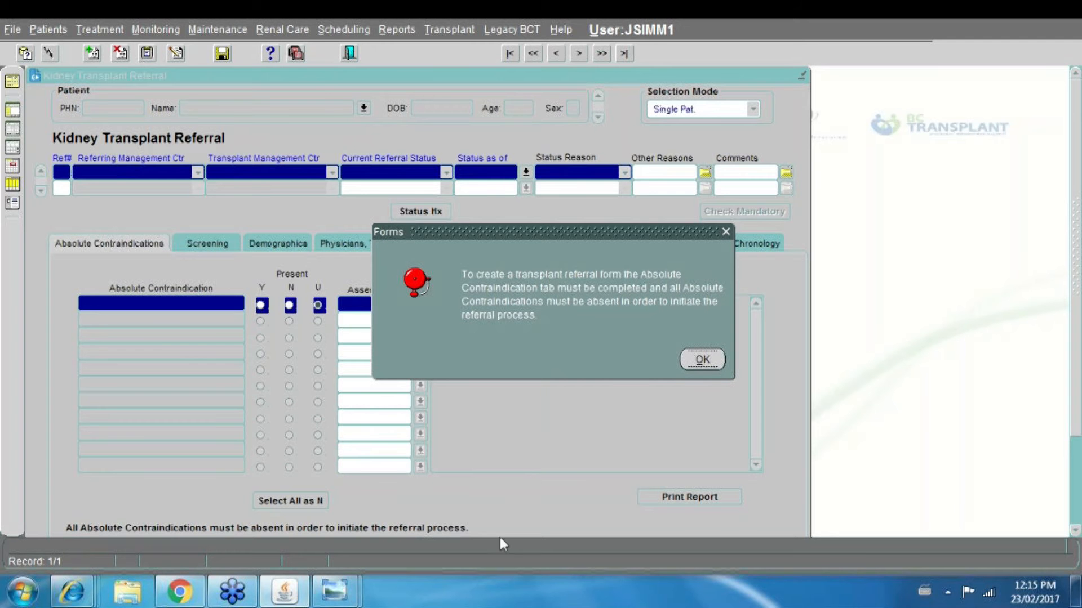
click(327, 589)
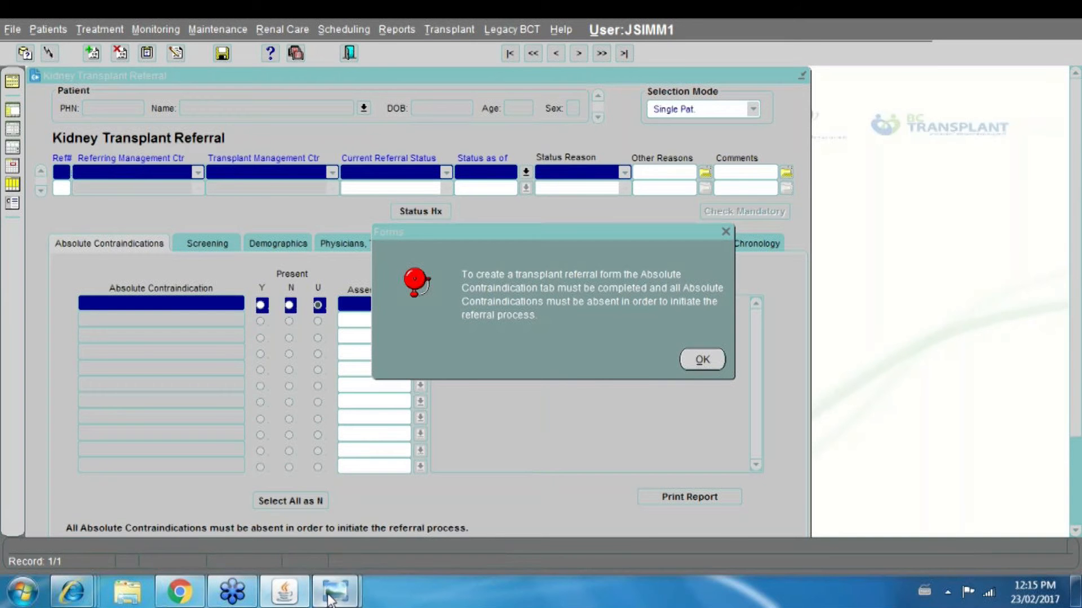
click(288, 542)
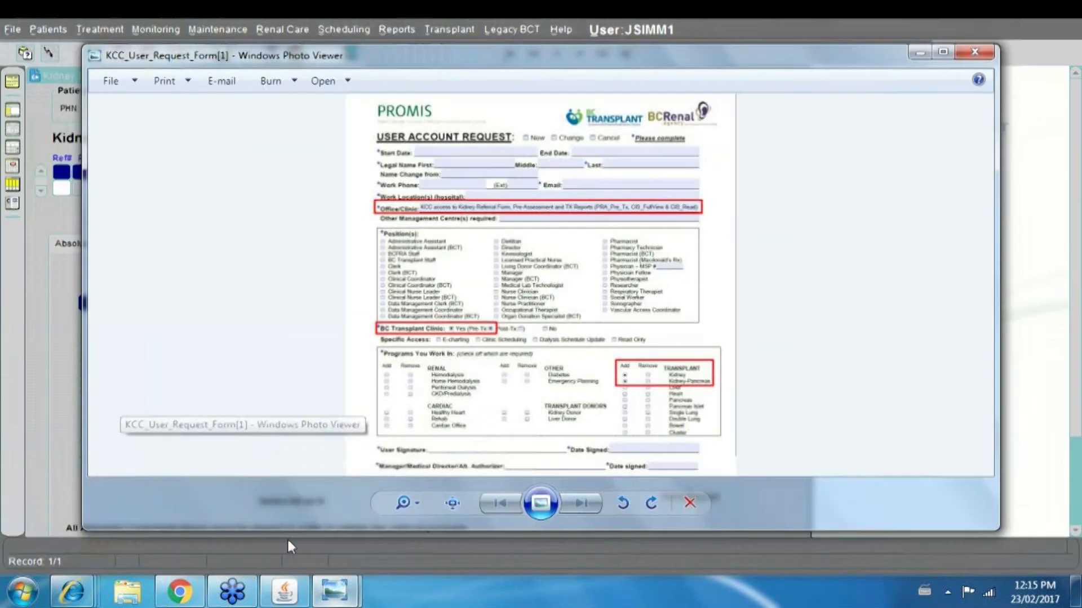
Step: Maximize the user account request form in Photo Viewer, then return to the Chrome browser
click(946, 52)
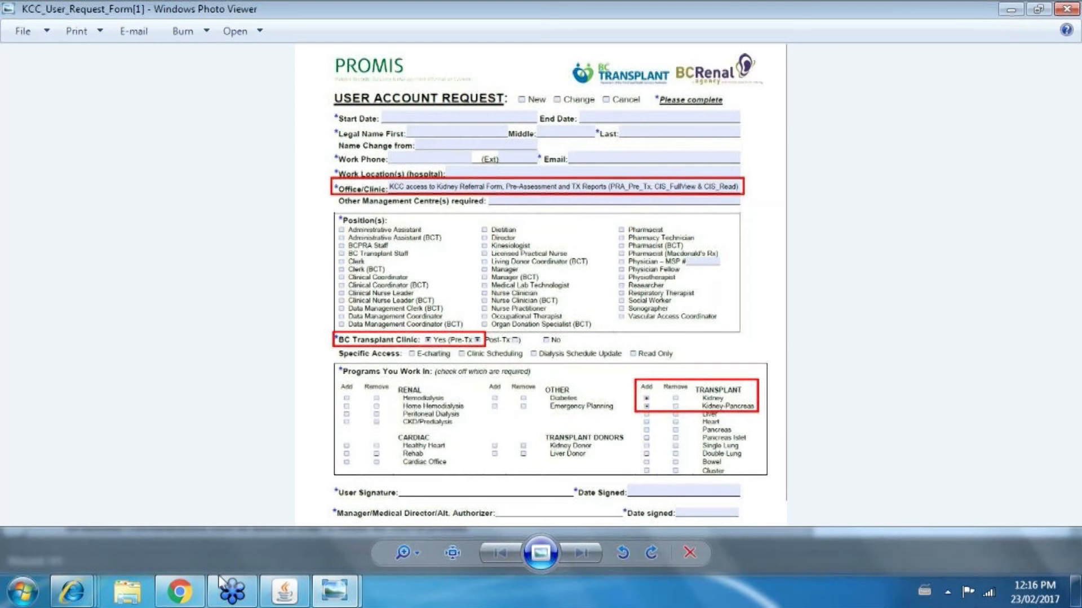
click(187, 576)
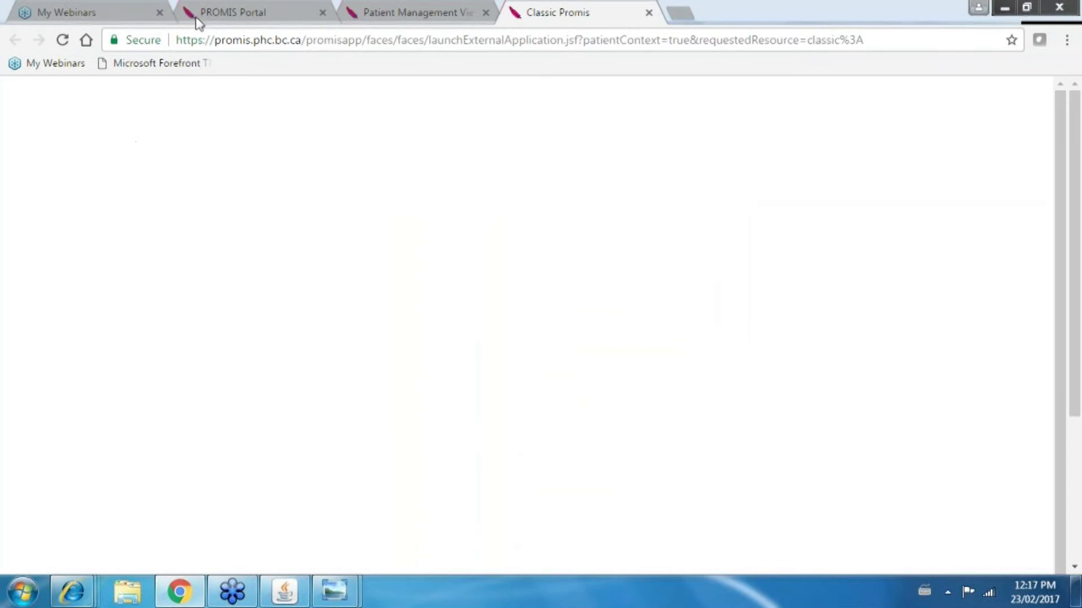
Step: Open the PROMIS User Account form PDF from the PROMIS Portal's Forms list
click(206, 20)
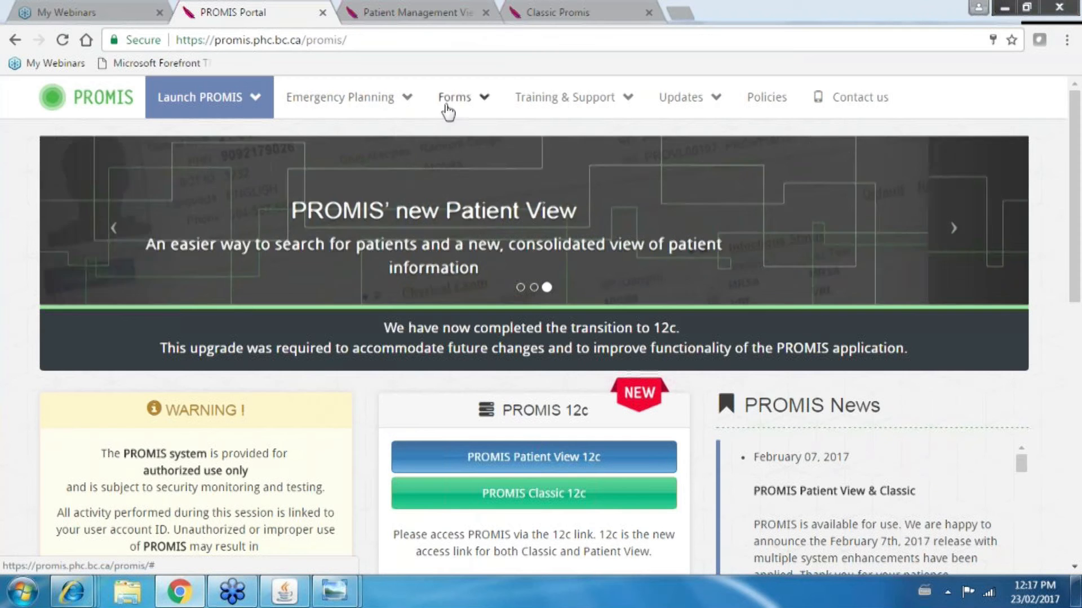
click(471, 101)
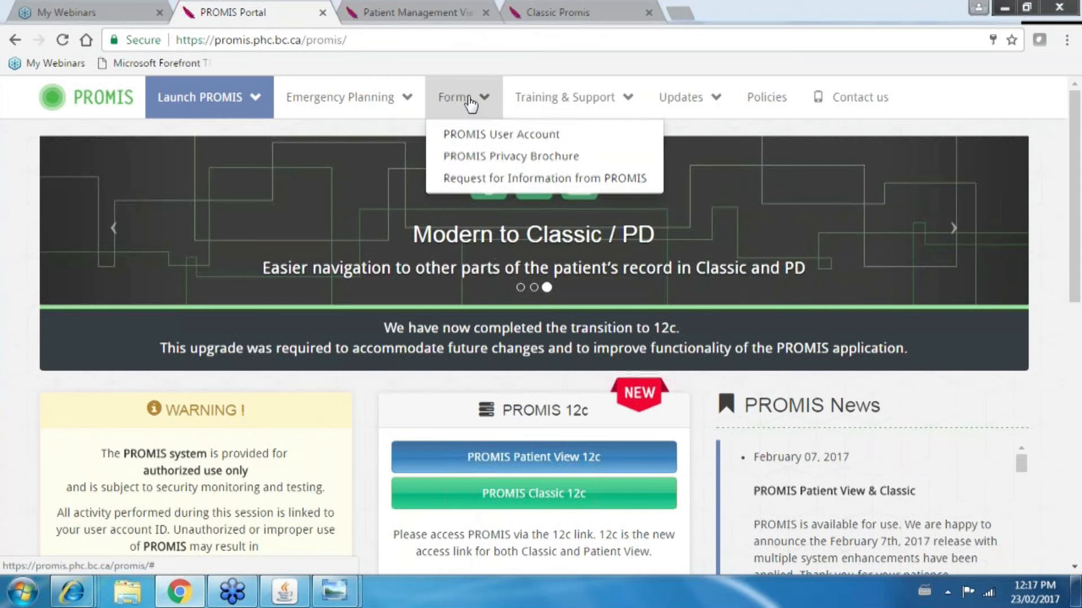
click(479, 136)
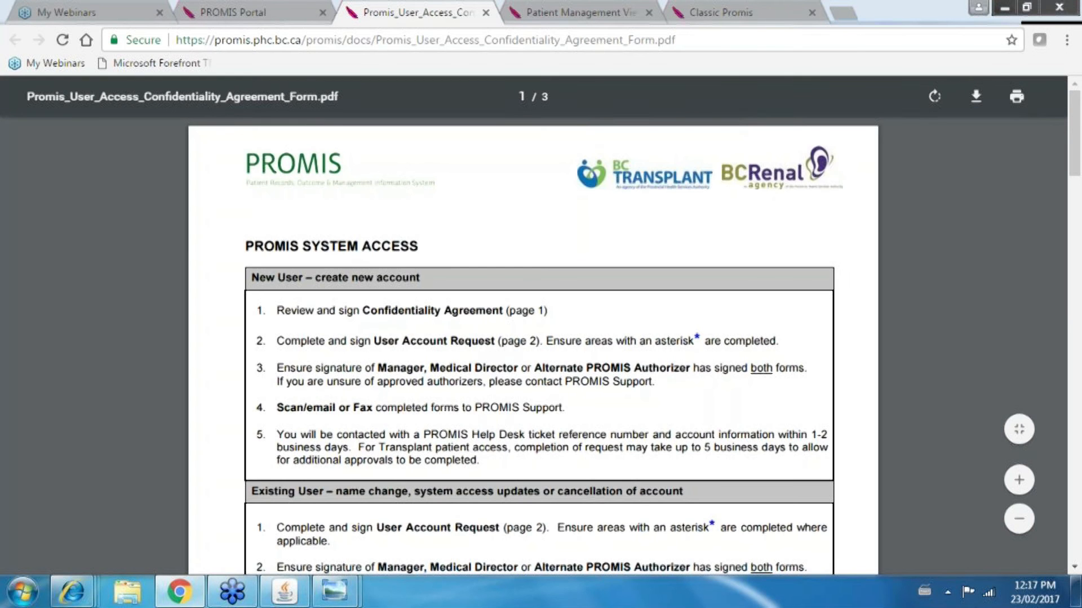
Step: Read through all three pages of the PDF, then return to the kidney referral form
scroll(533, 349, down, 3)
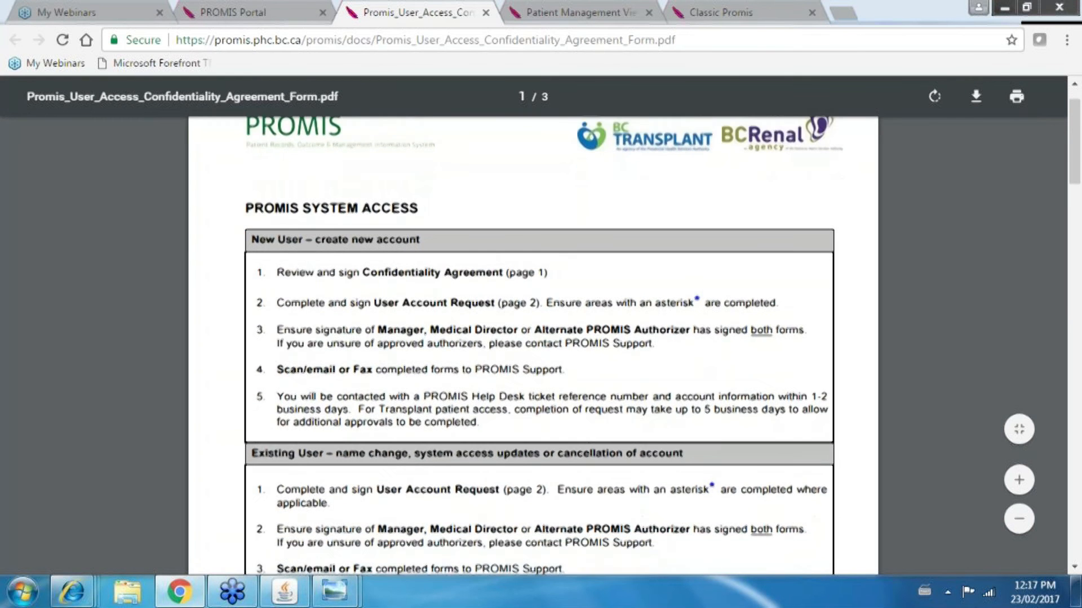
scroll(533, 338, down, 6)
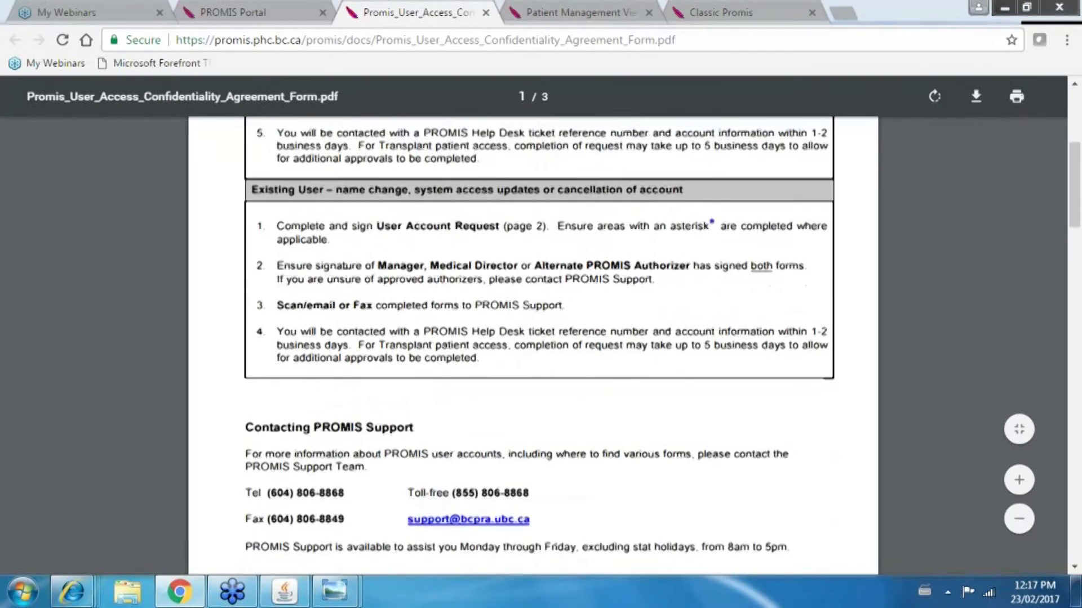
scroll(533, 338, down, 5)
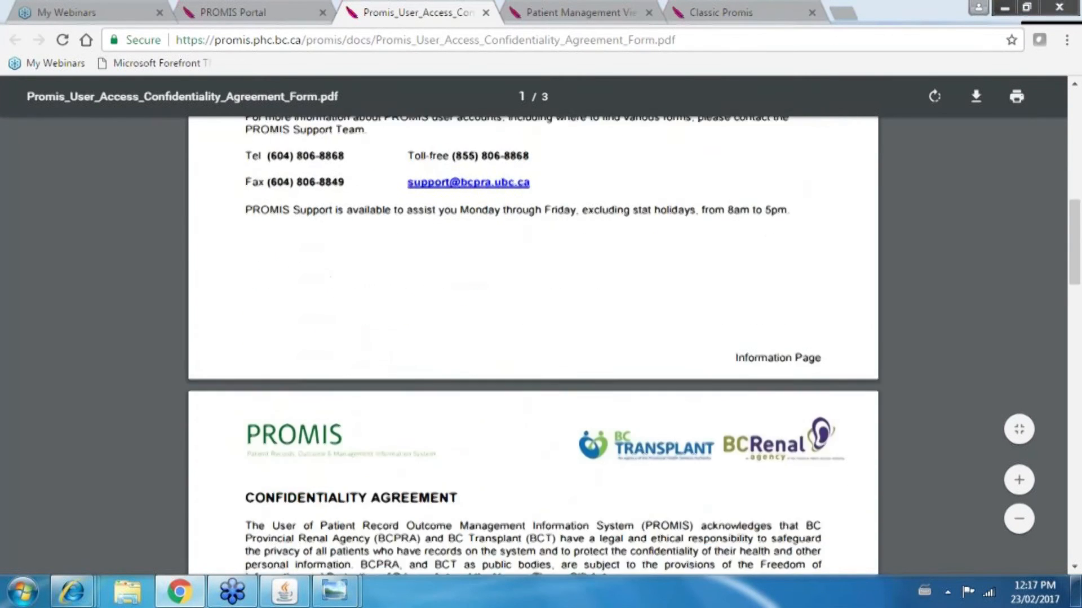
scroll(533, 338, down, 4)
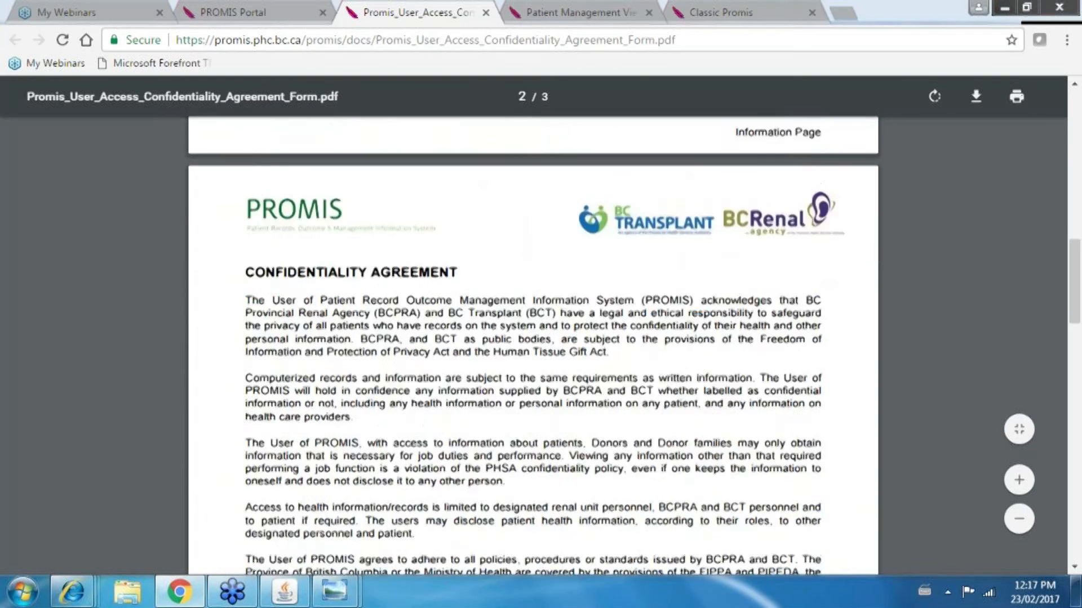
scroll(533, 338, down, 7)
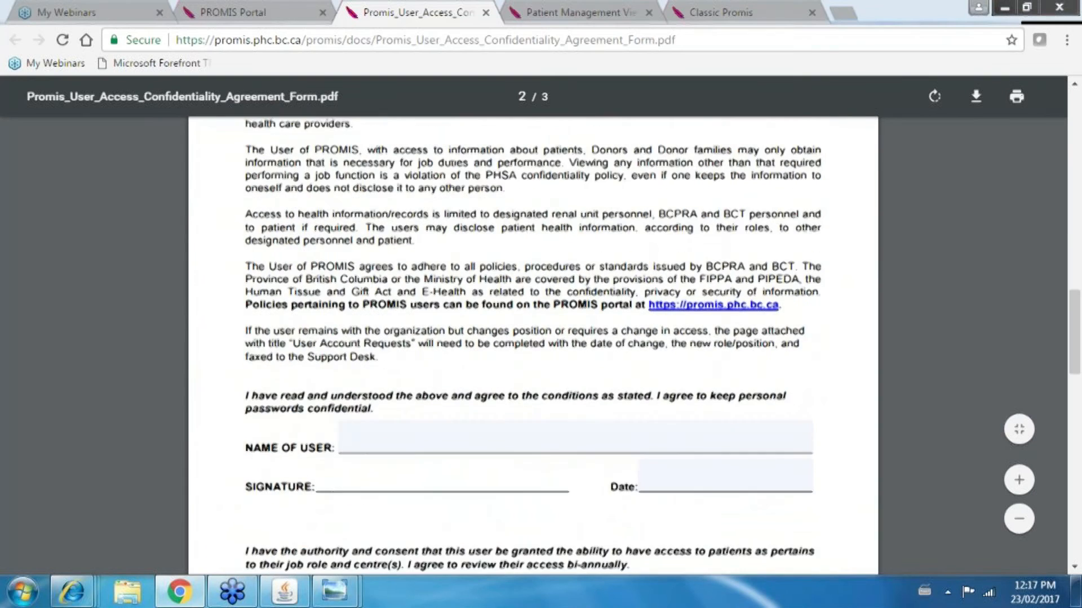
scroll(533, 338, down, 4)
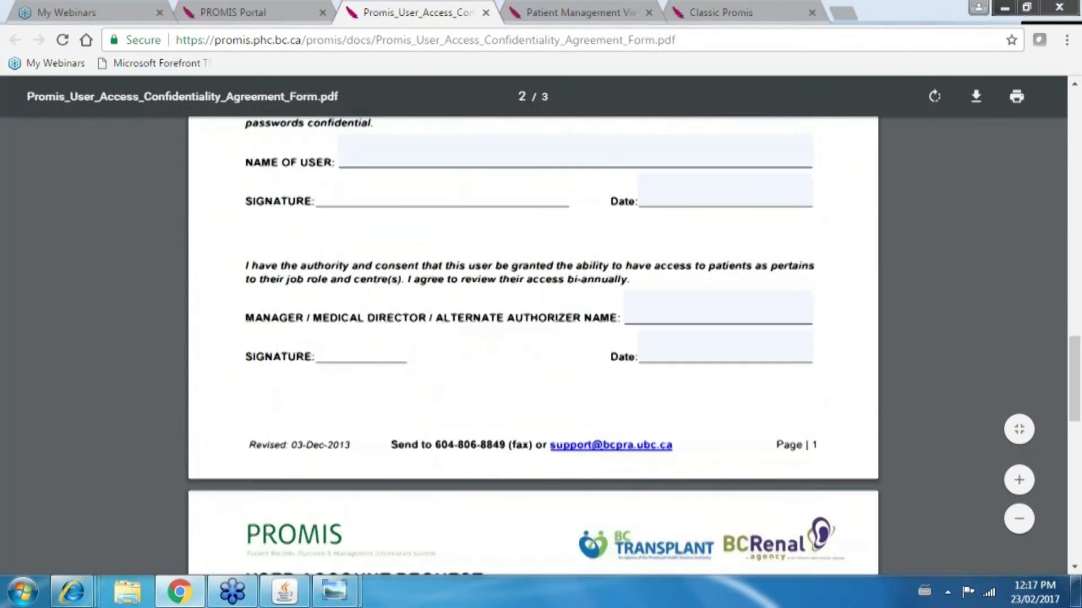
scroll(533, 338, down, 4)
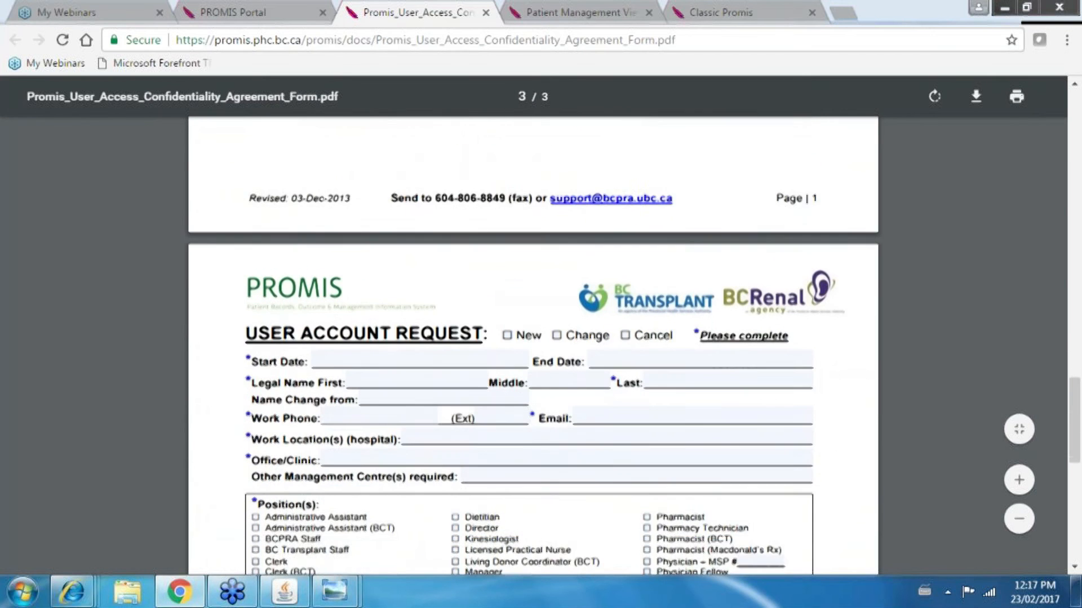
scroll(533, 338, down, 3)
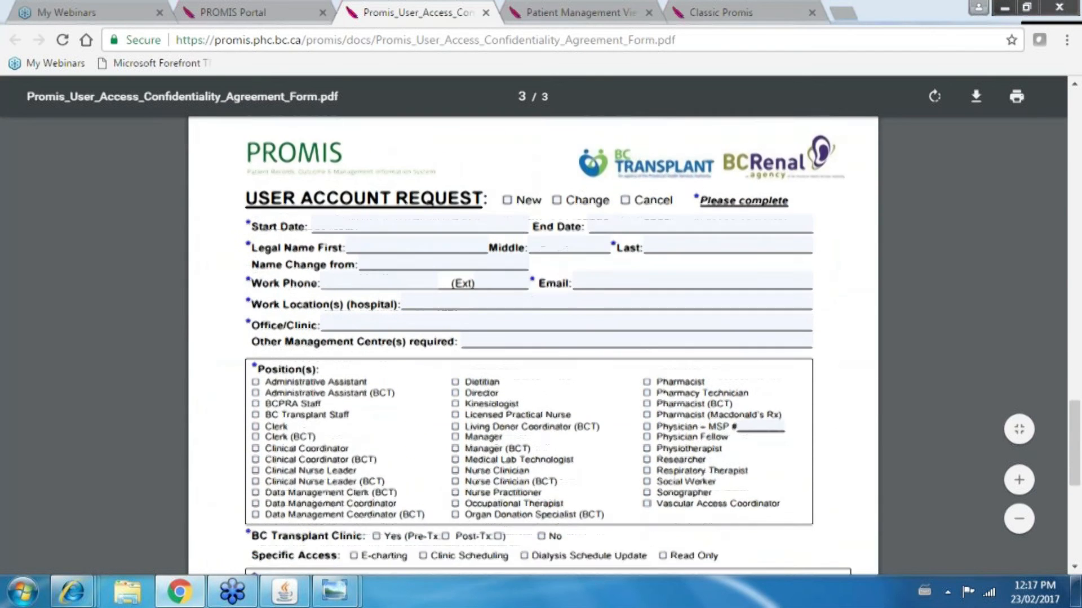
scroll(533, 338, down, 4)
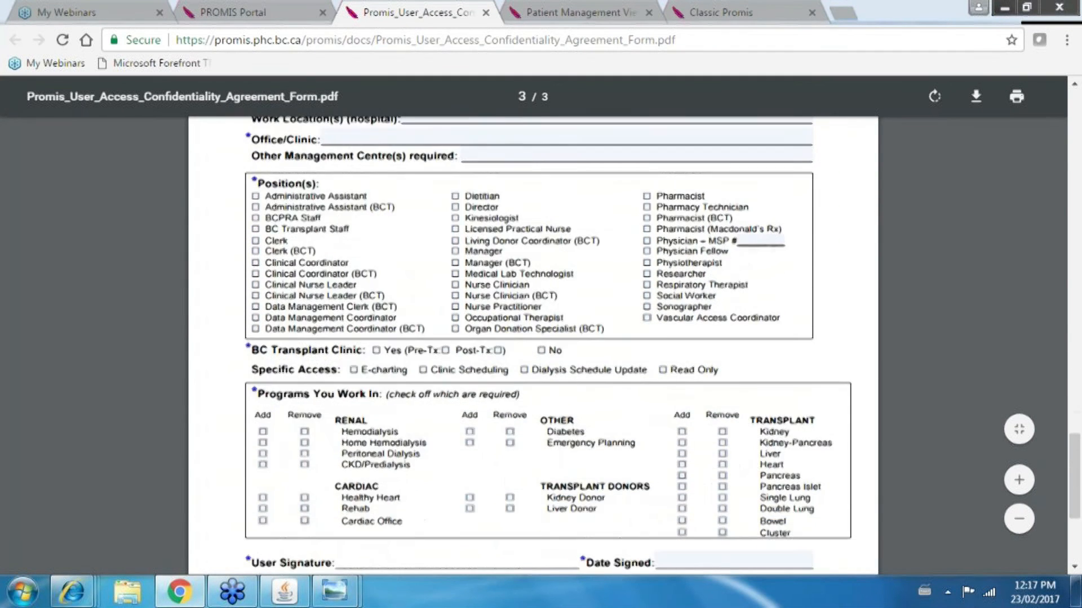
scroll(327, 403, down, 3)
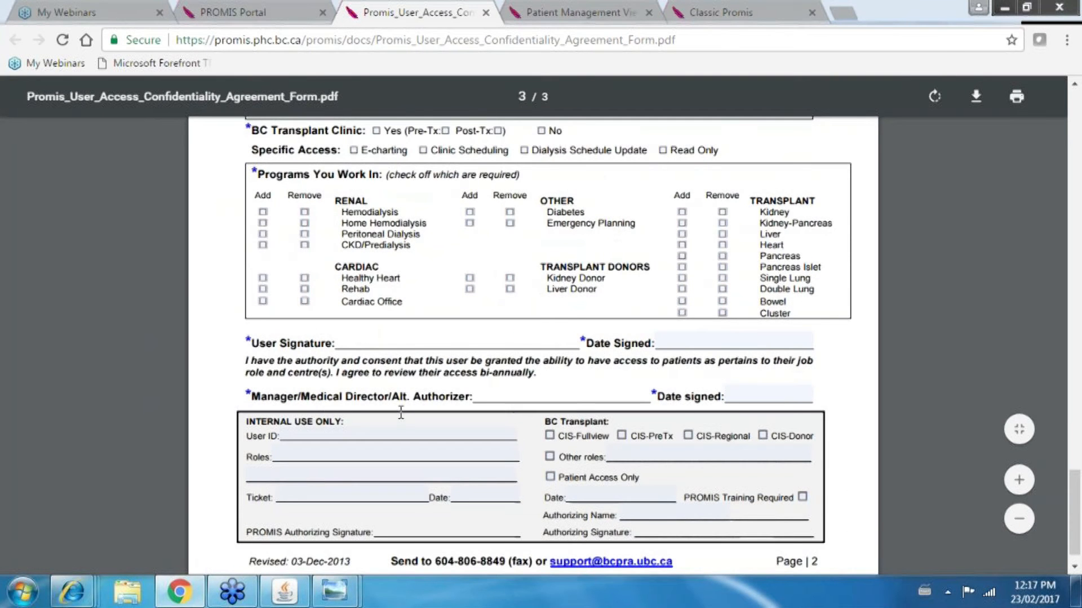
scroll(401, 413, down, 1)
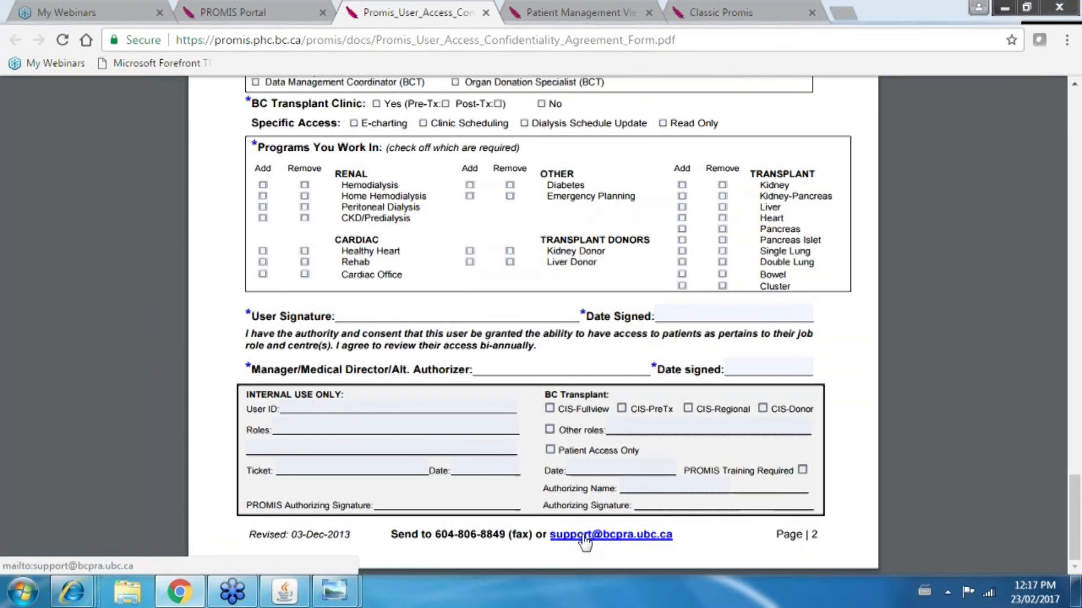
mouse_move(566, 83)
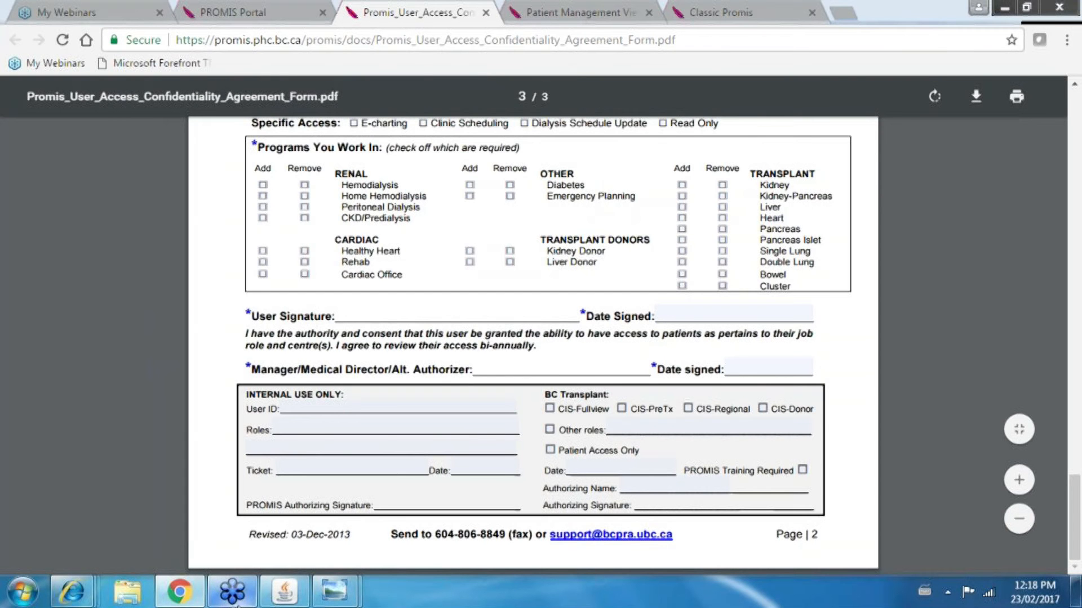
click(283, 594)
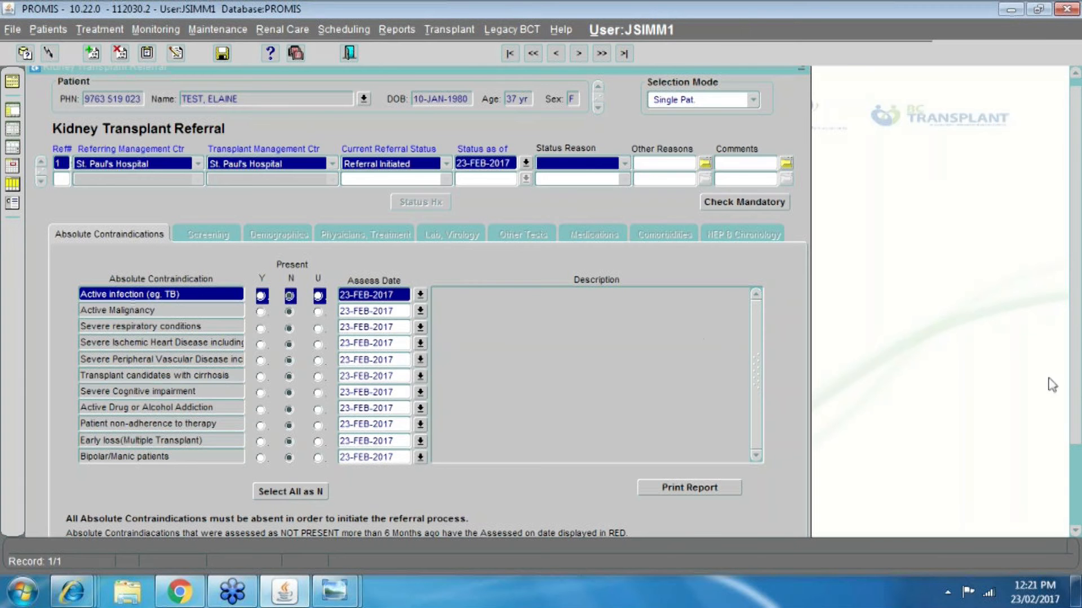
Step: Enter 'testing' in the referral's Comments field and save the kidney referral
scroll(1076, 401, down, 1)
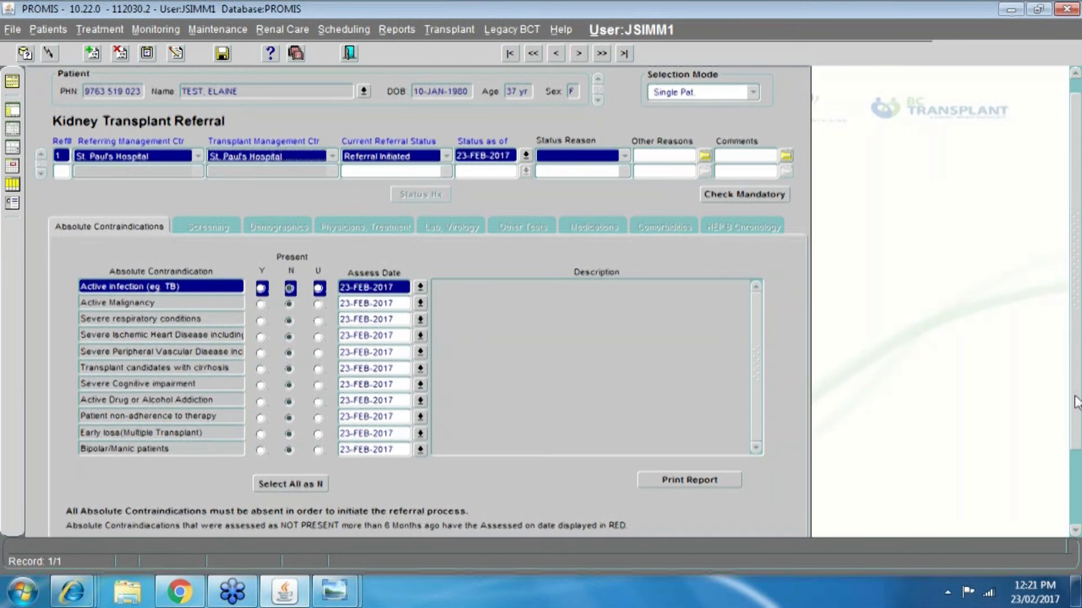
scroll(1076, 401, down, 5)
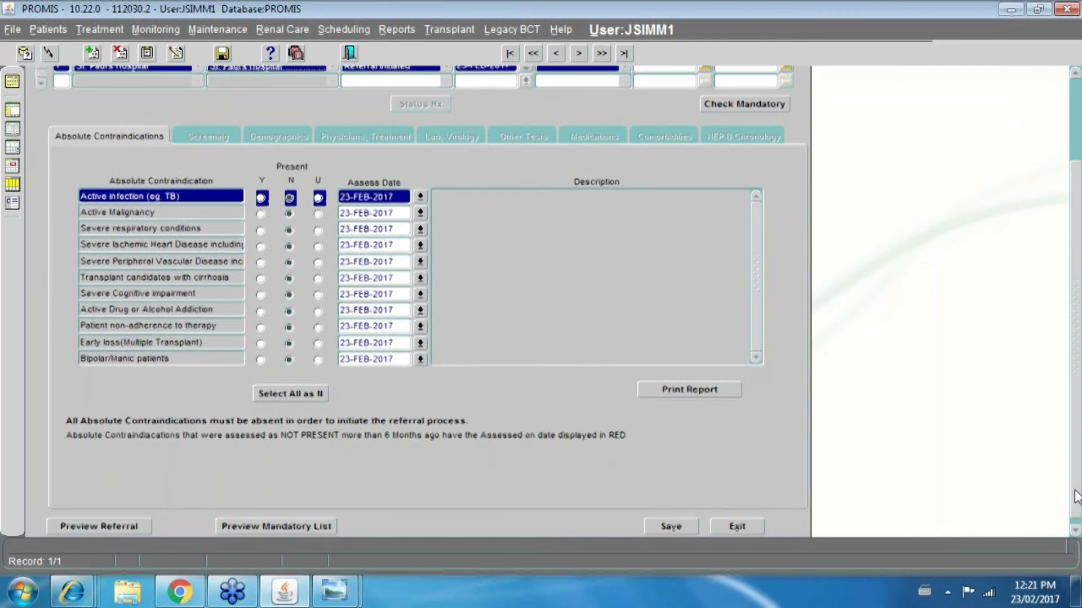
scroll(1076, 487, up, 1)
scroll(1076, 487, up, 5)
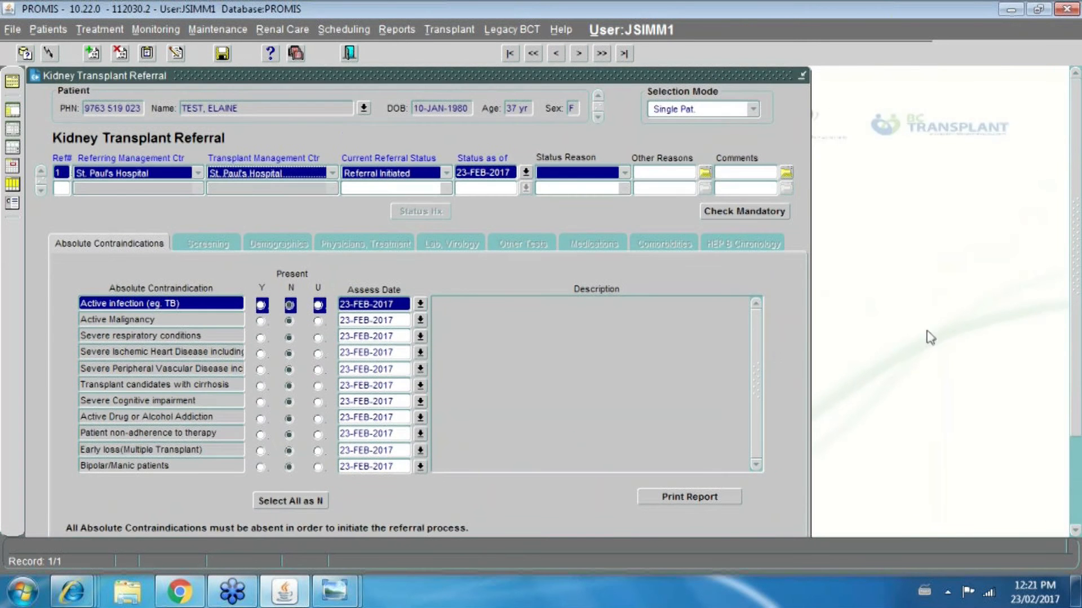
click(721, 172)
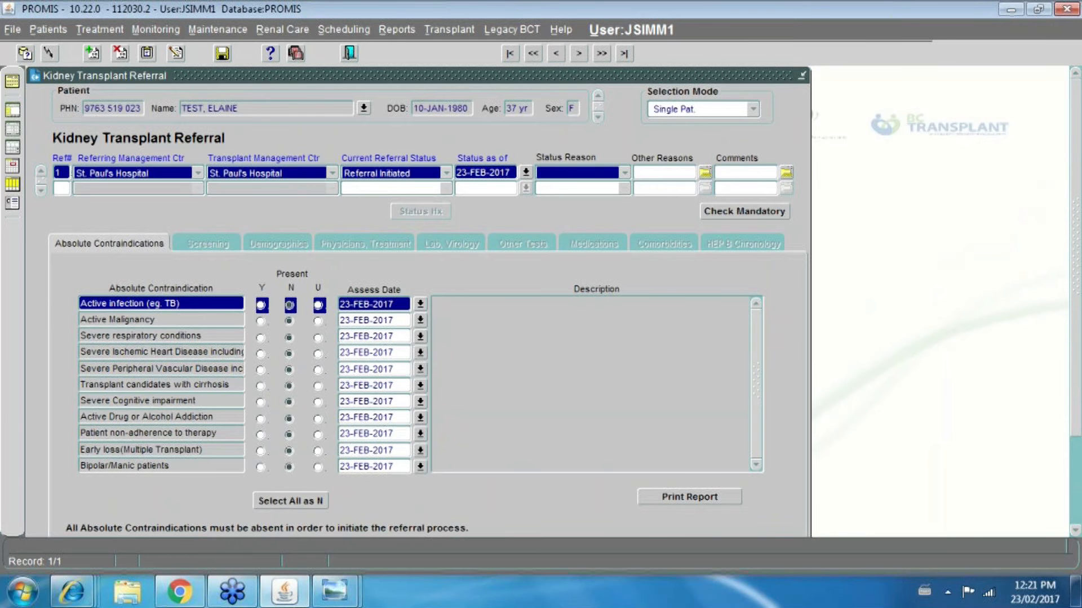
text(testing)
drag(1078, 408, 1078, 498)
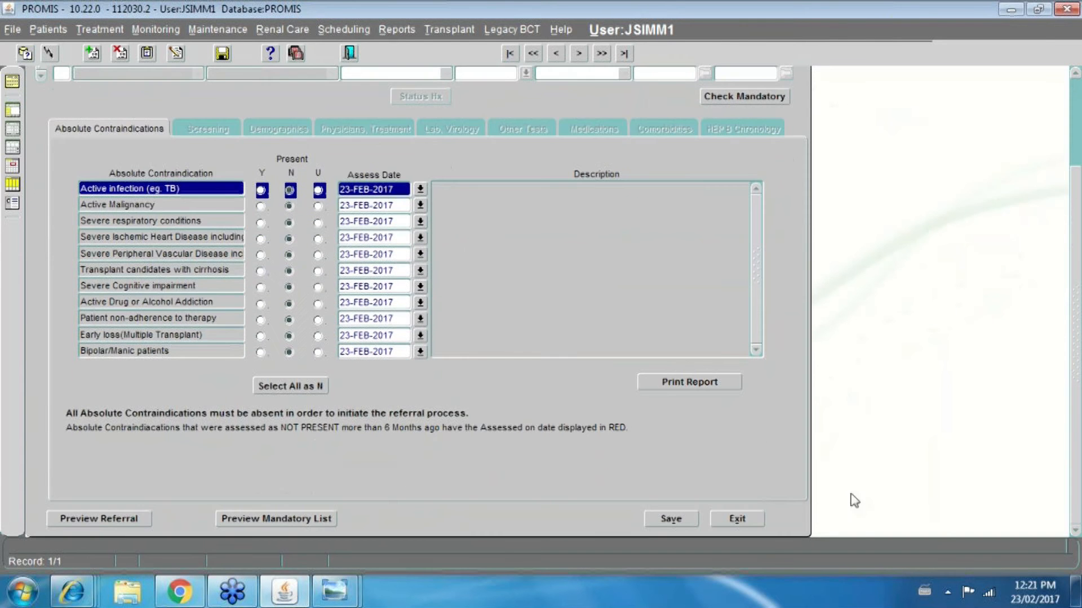
click(679, 520)
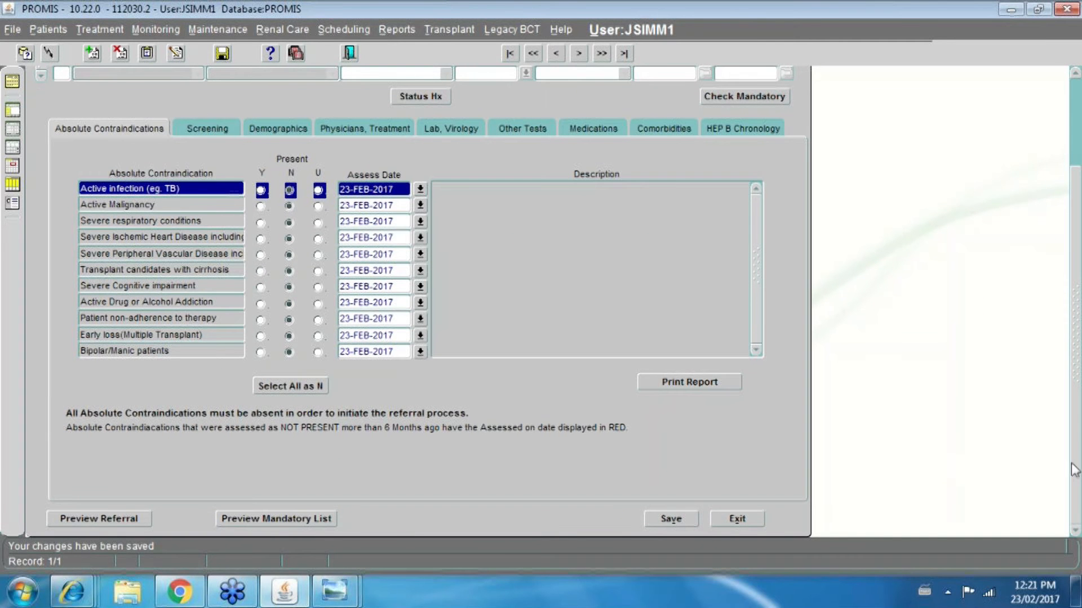
drag(1077, 416, 1078, 388)
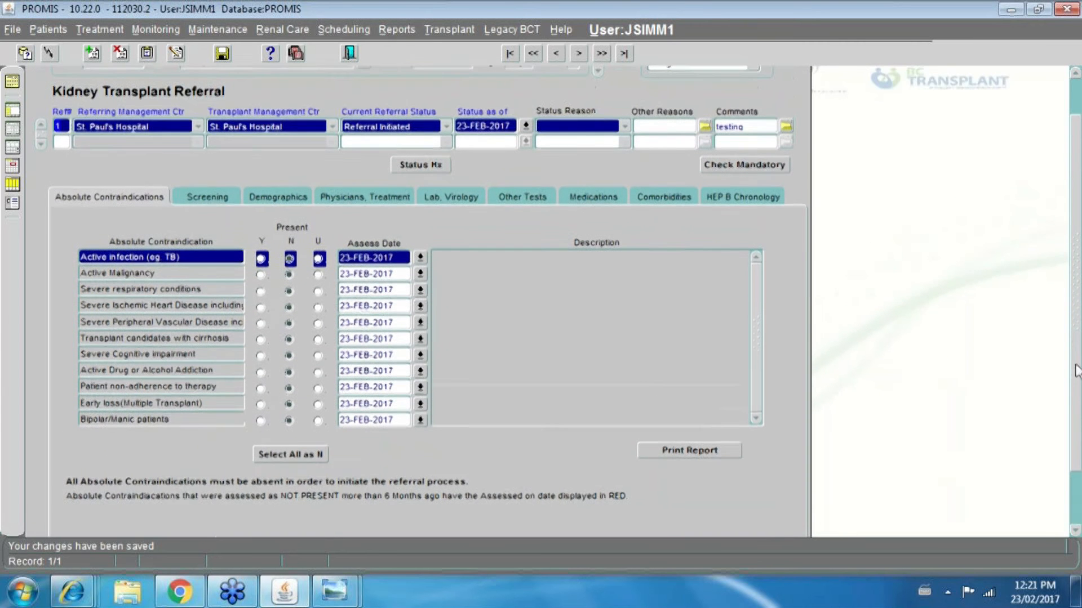
Step: On Screening, answer no to prior pregnancies and transplants, and record living donation discussed with potential donors
click(229, 195)
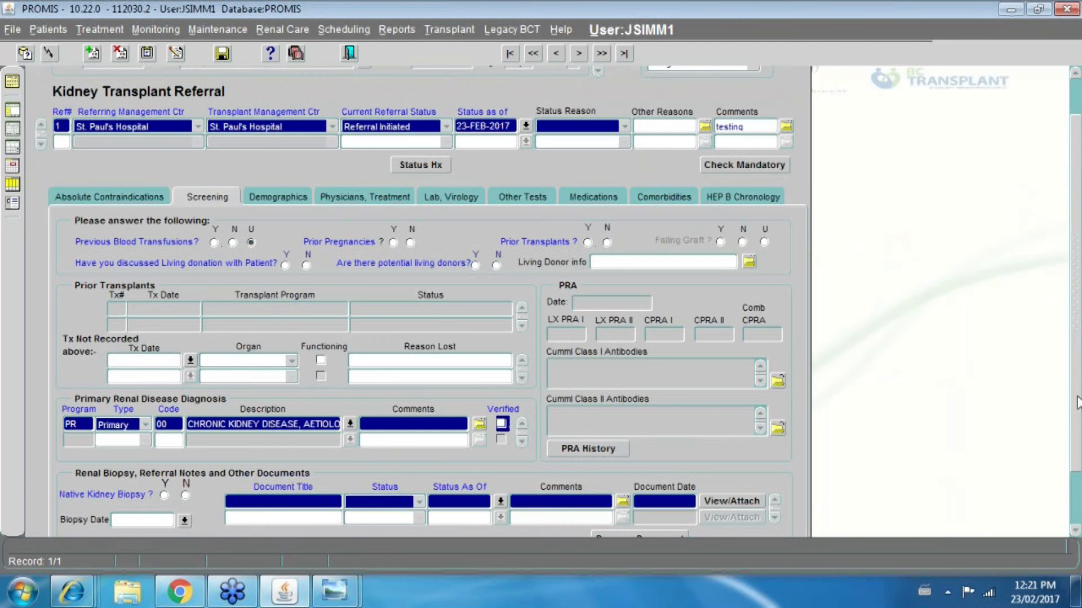
drag(1076, 400, 1078, 517)
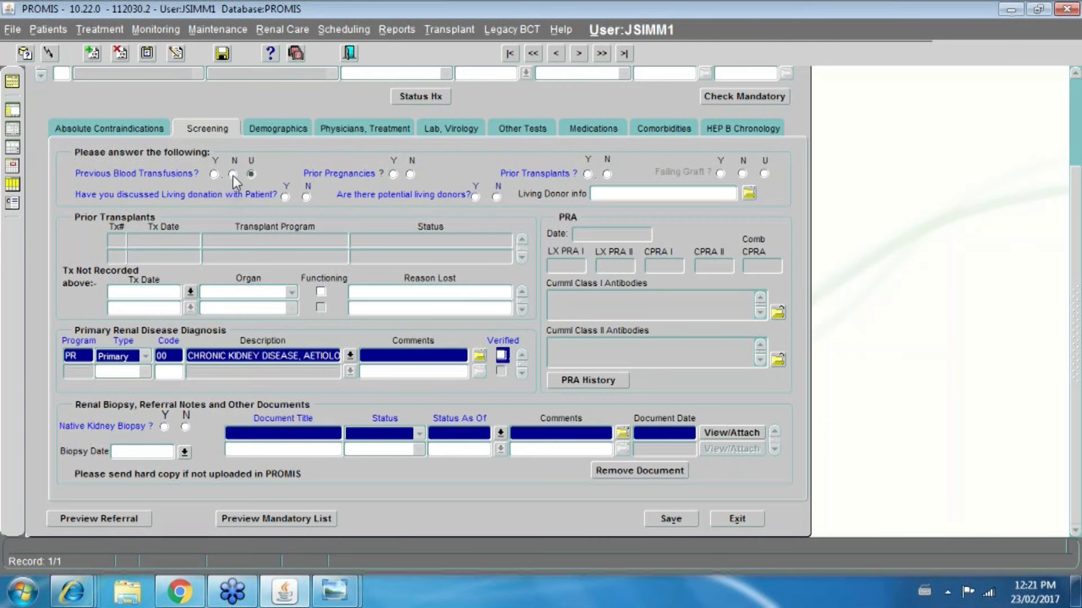
click(410, 174)
click(607, 174)
click(284, 196)
click(475, 197)
click(475, 197)
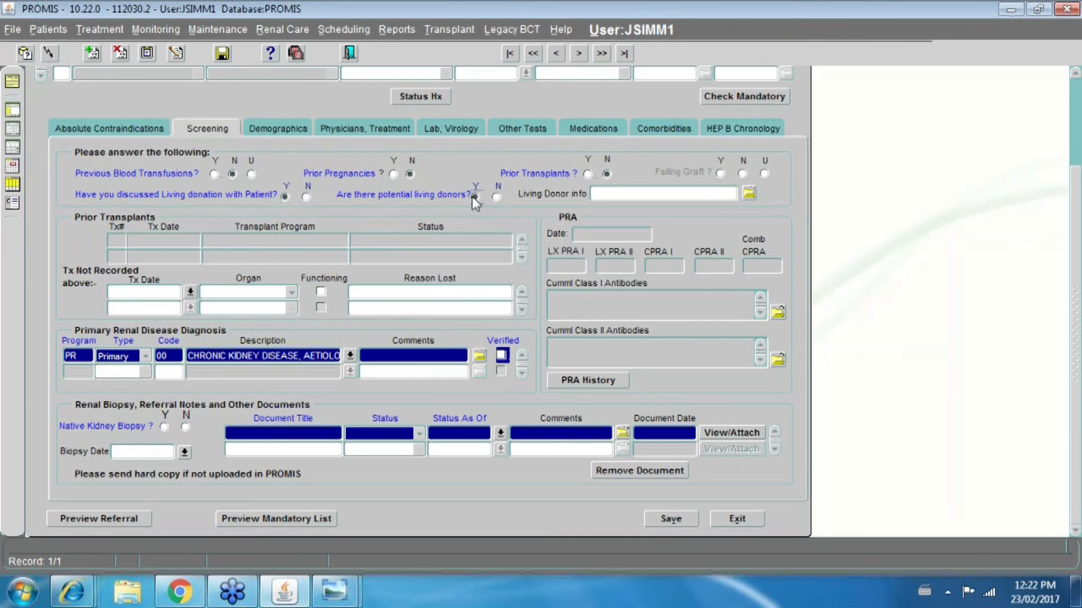
Step: Enter 'spouse' as living donor, mark the primary diagnosis verified, answer no to biopsy, and save
click(609, 192)
text(spouse)
click(500, 356)
click(184, 427)
click(663, 519)
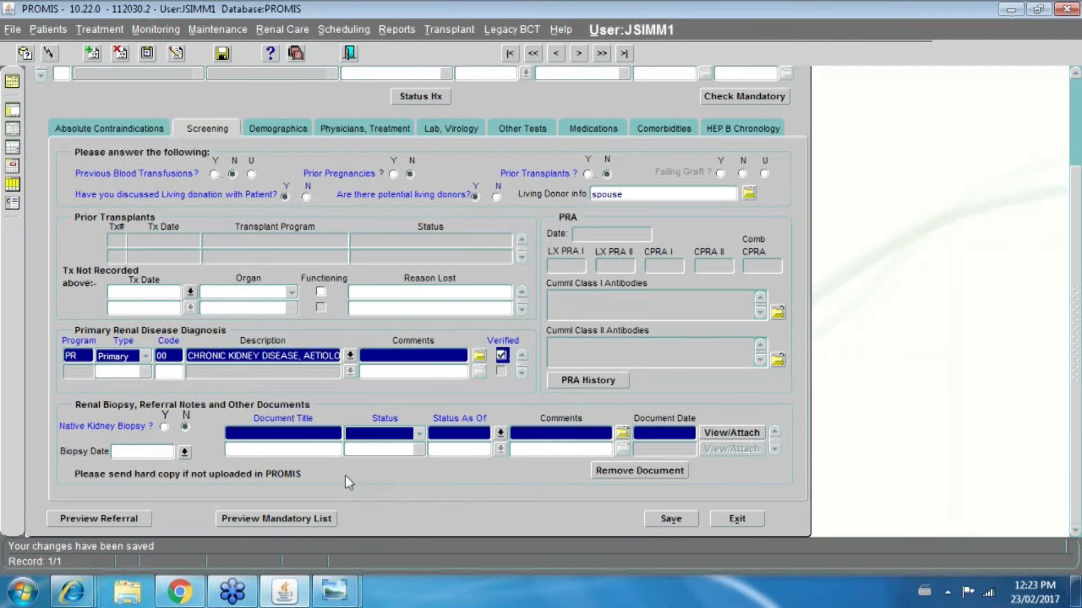
Step: On the Demographics tab, choose GOOD for English Ability and select Ambulatory Y
click(297, 132)
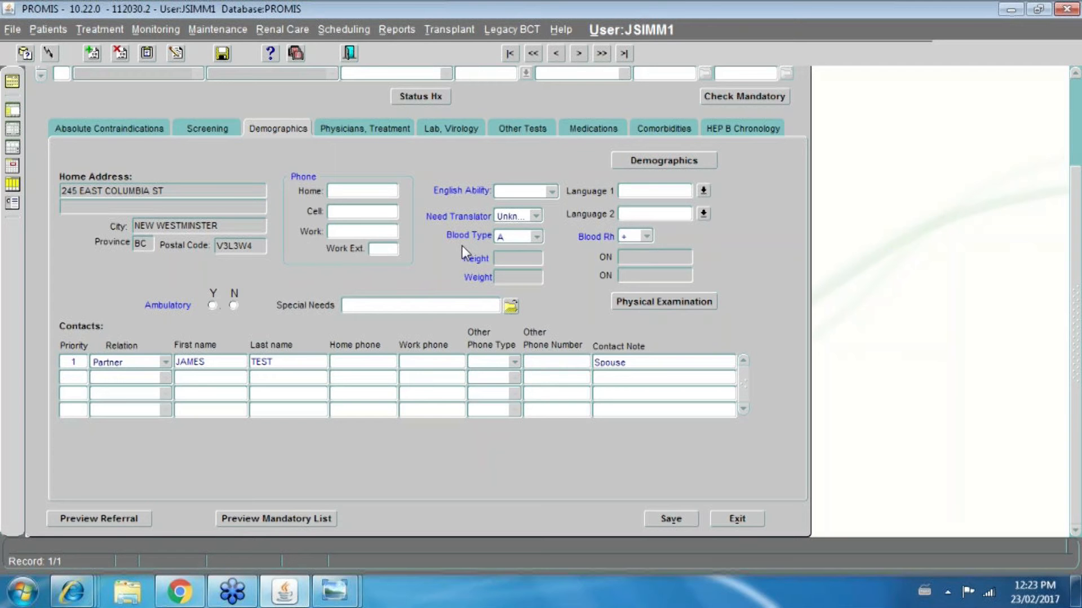
click(551, 194)
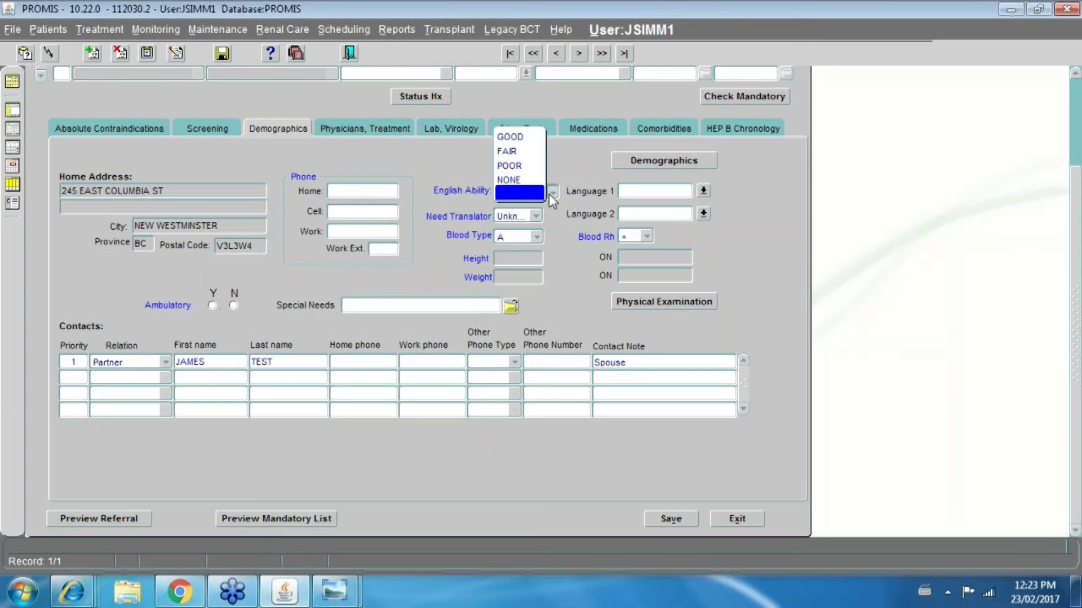
click(531, 141)
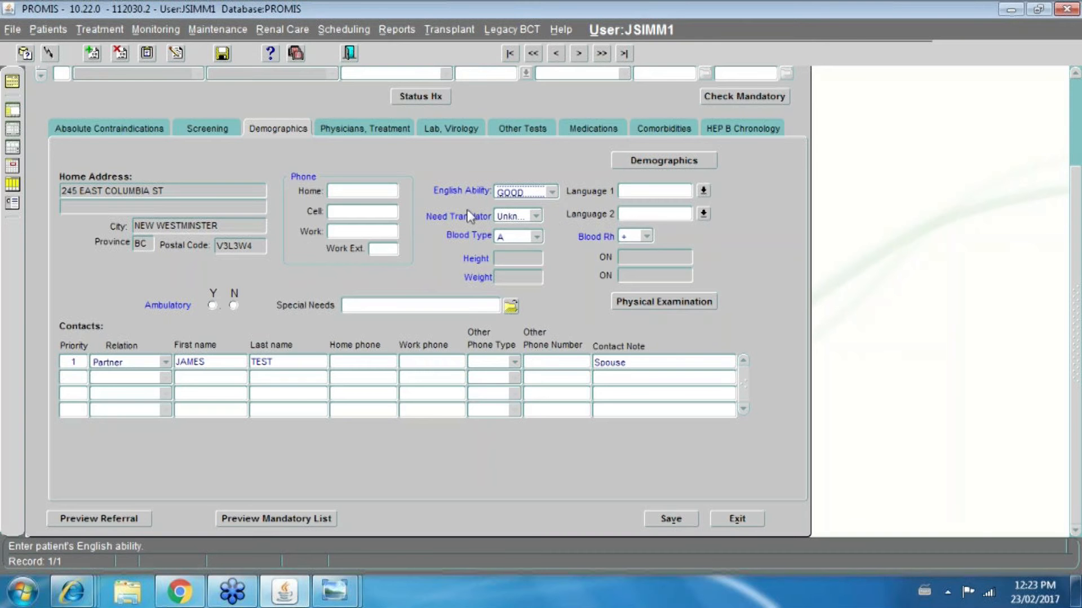
click(353, 189)
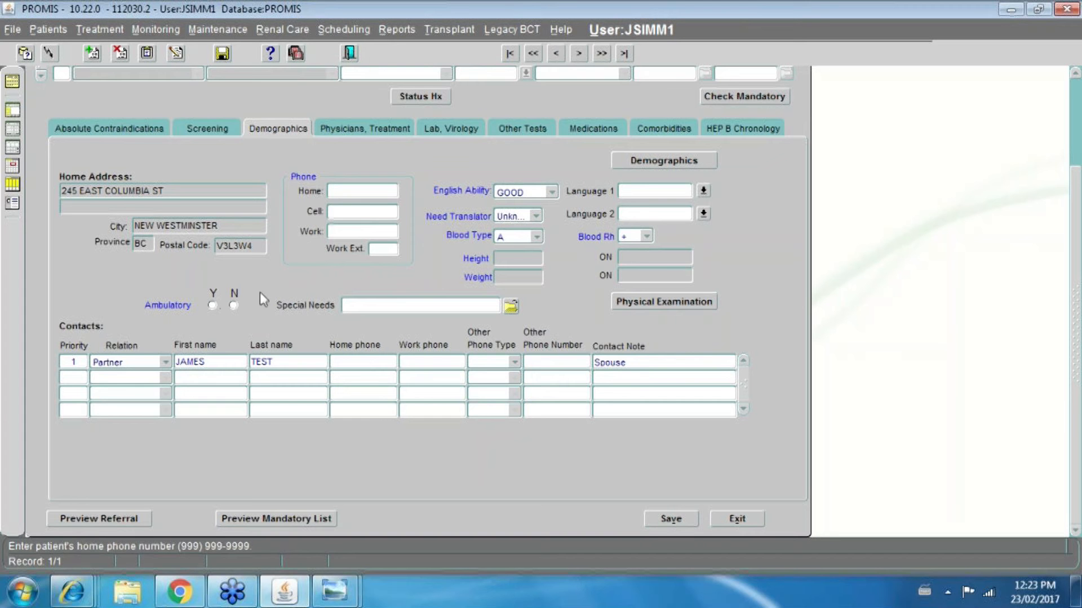
click(212, 306)
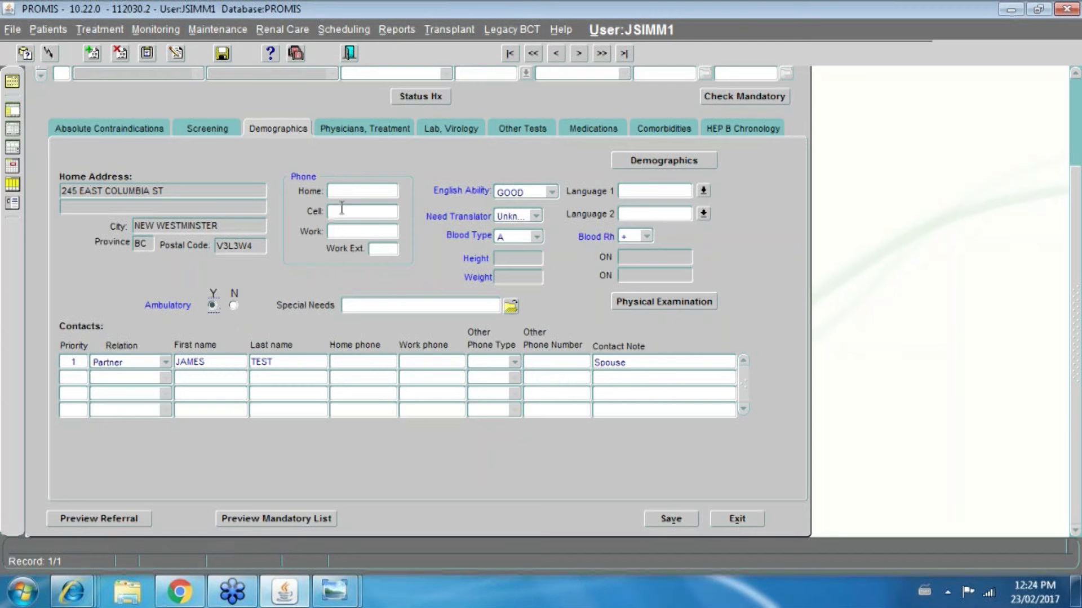
click(348, 192)
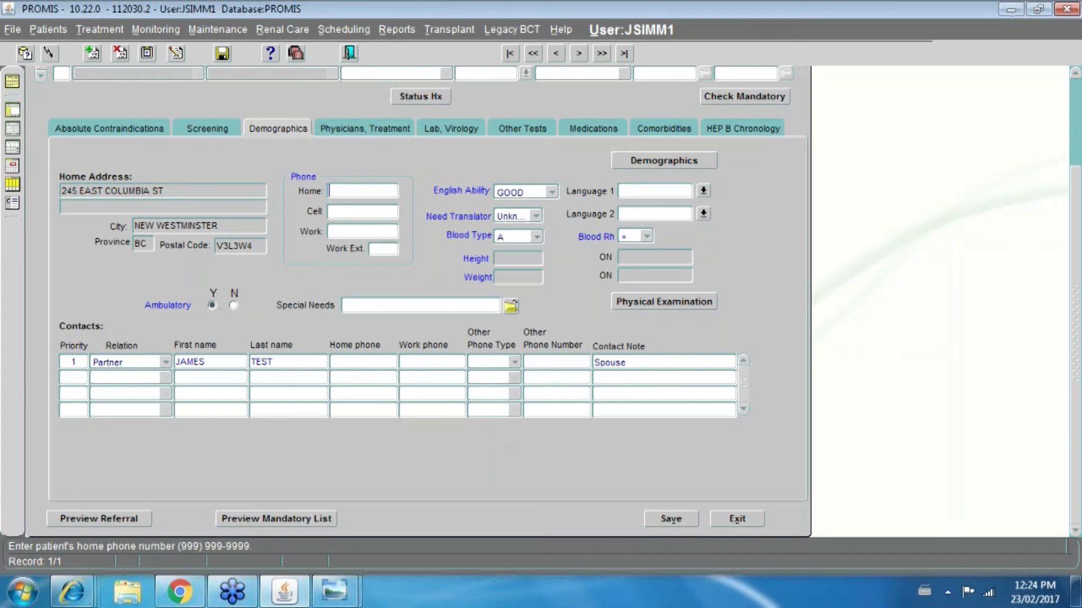
Step: Enter the patient's home phone as ten plain digits after the dashed format is rejected
click(527, 261)
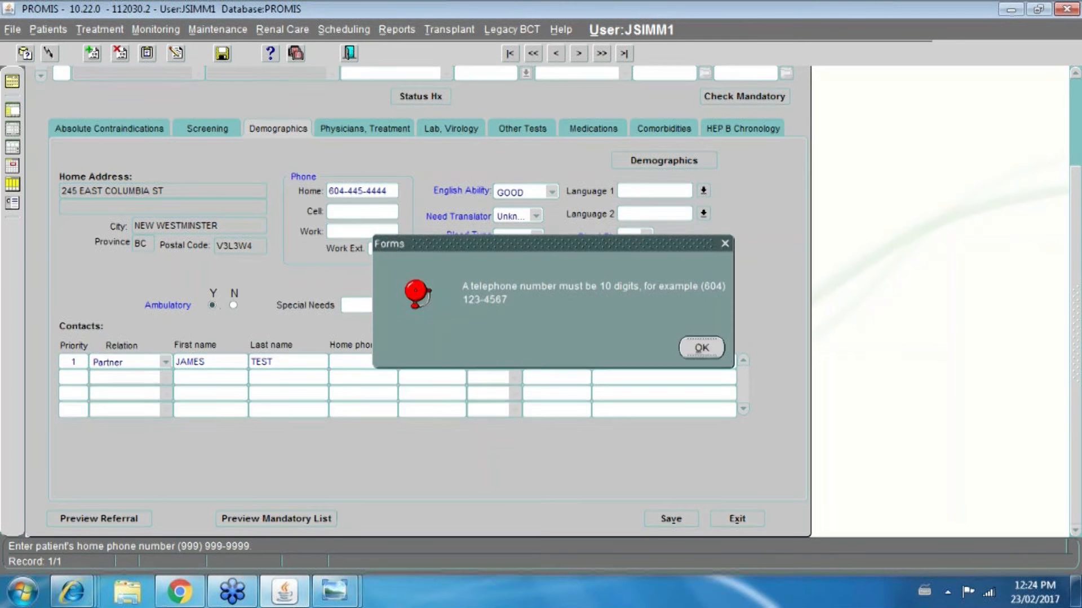
click(701, 348)
key(BackSpace)
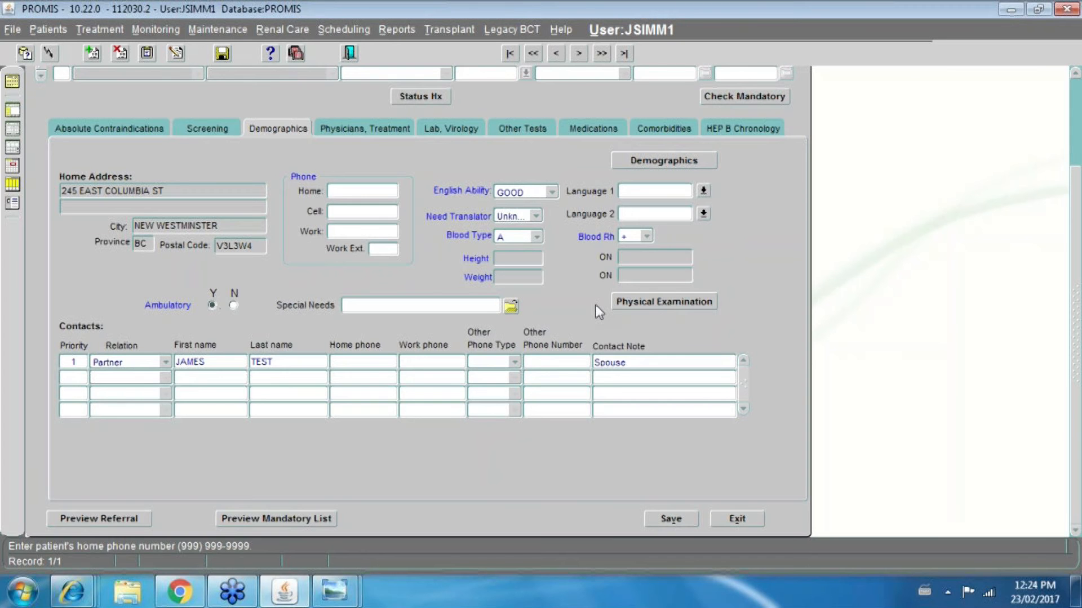
key(Tab)
Step: Save the demographics changes and open the Physicians, Treatment section
click(645, 299)
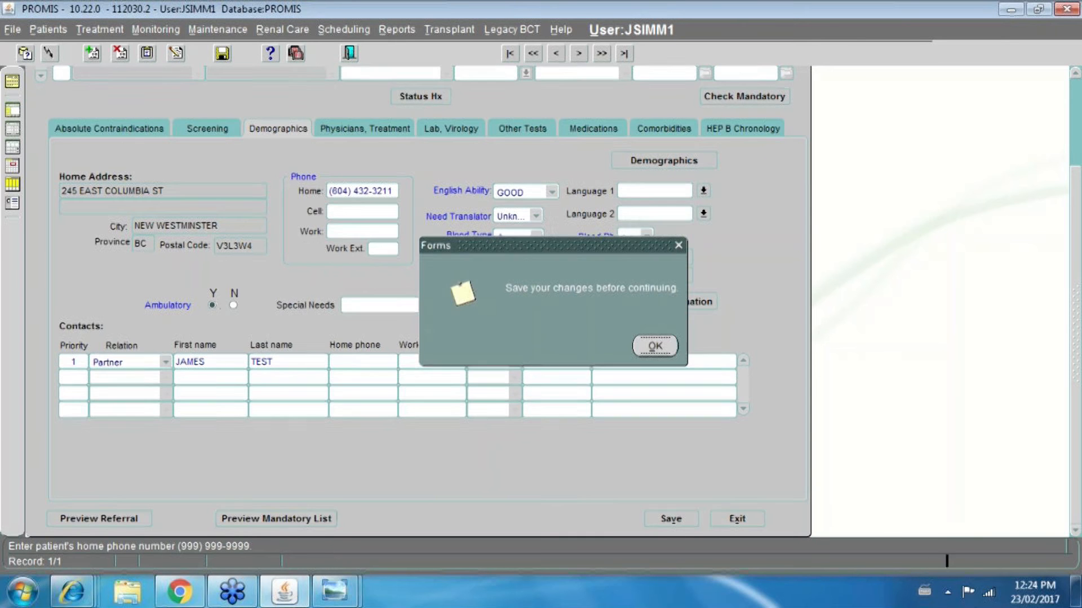
click(653, 346)
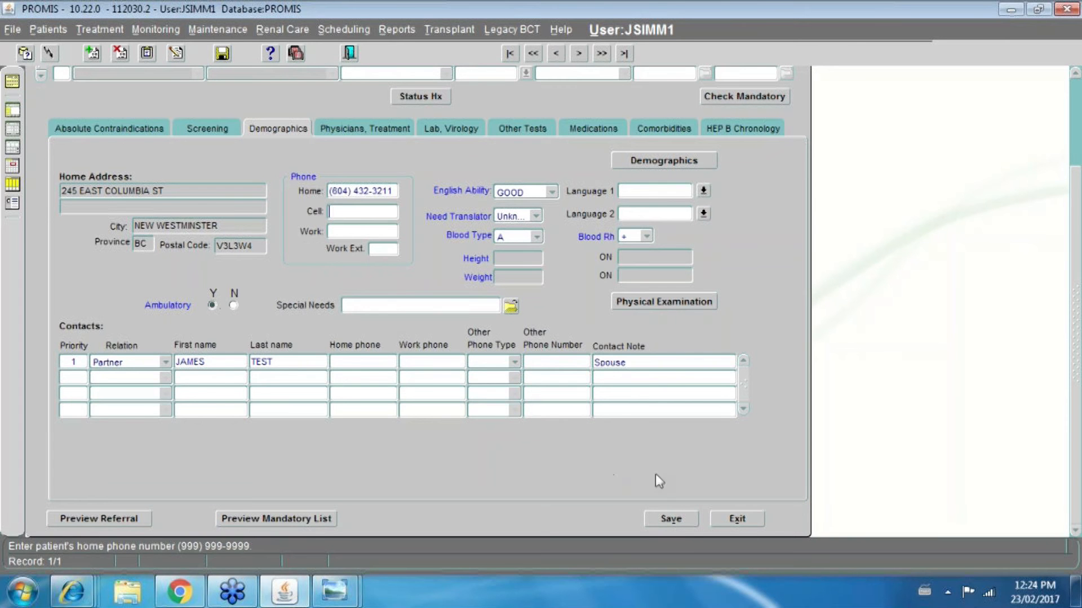
click(664, 513)
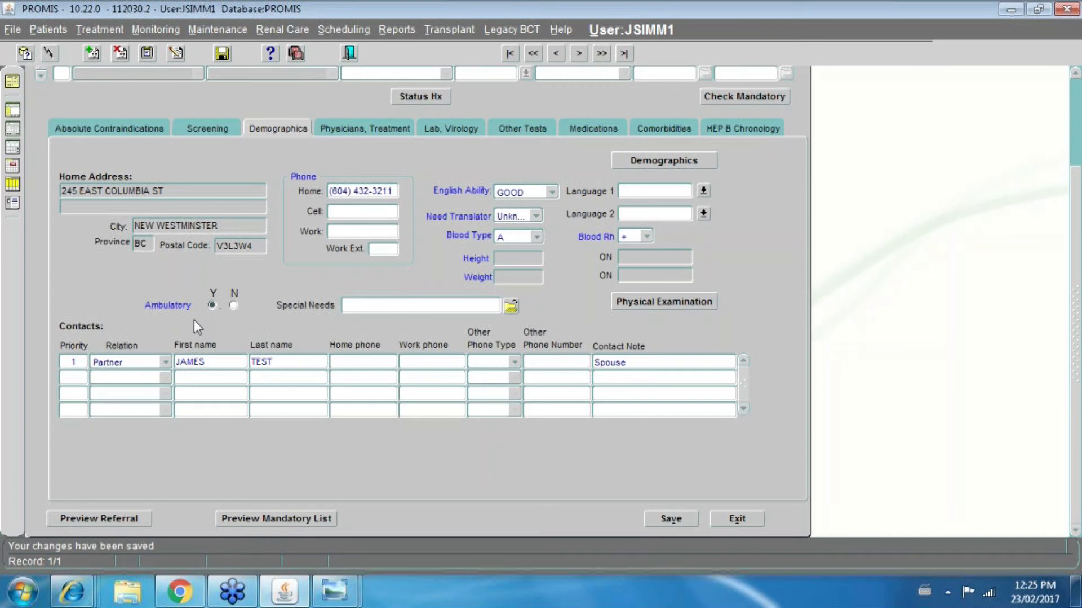
click(368, 129)
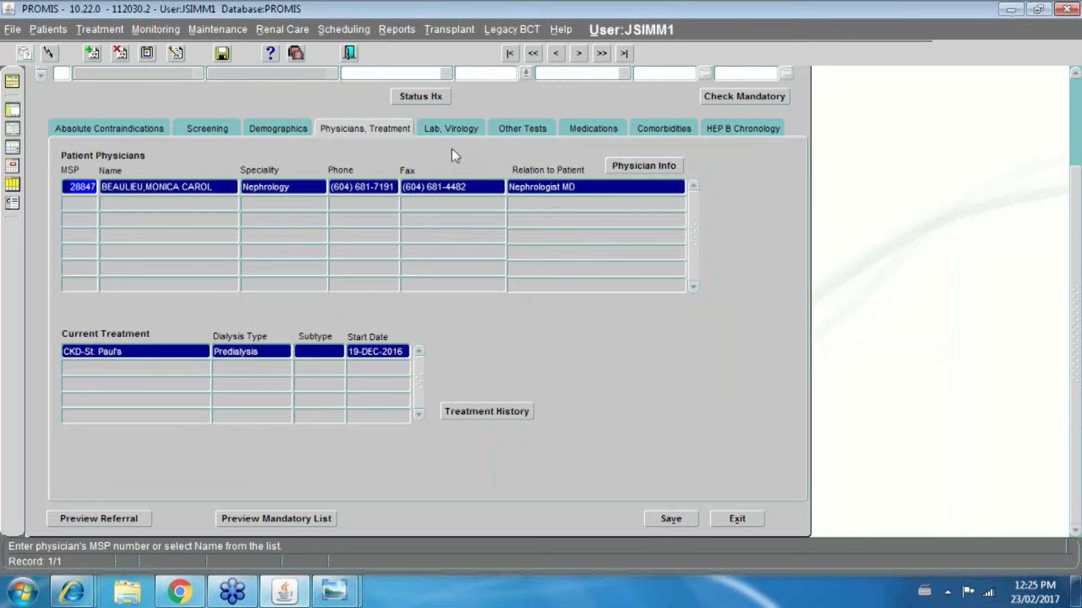
Step: Switch to the Lab, Virology tab showing eGFR 15, creatinine 575 and hepatitis B results
click(452, 129)
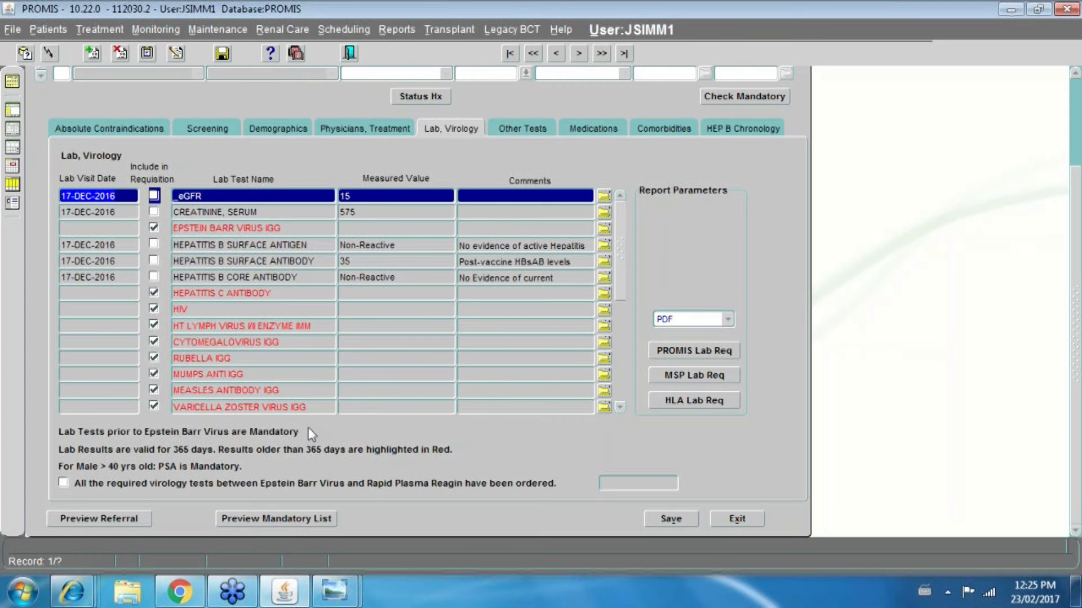
Step: Generate the PROMIS lab requisition, then bring up the Other Tests list of not-ordered tests
click(698, 351)
click(181, 592)
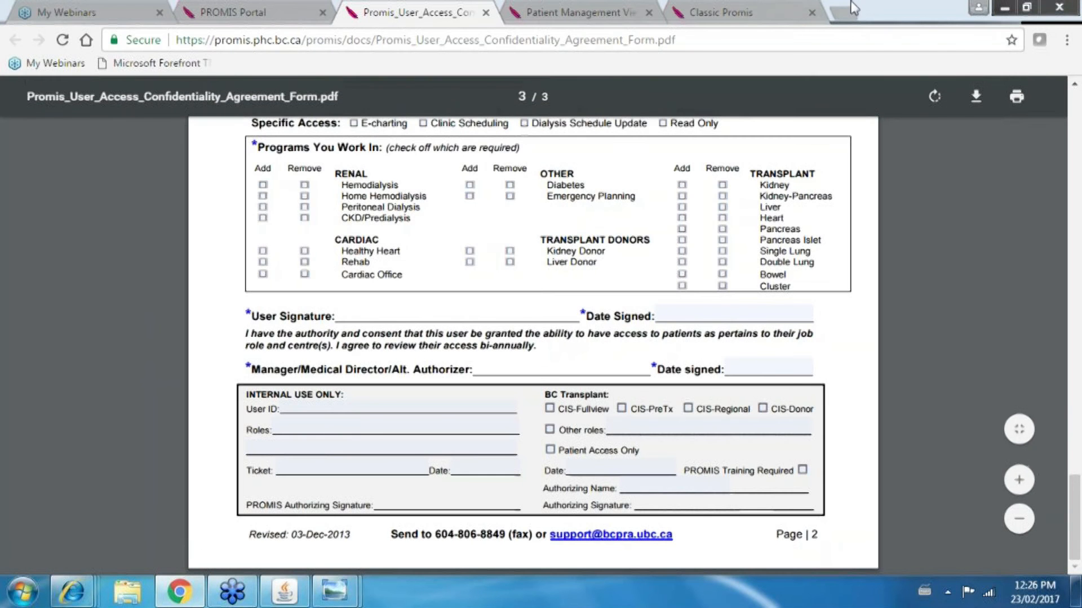
click(284, 591)
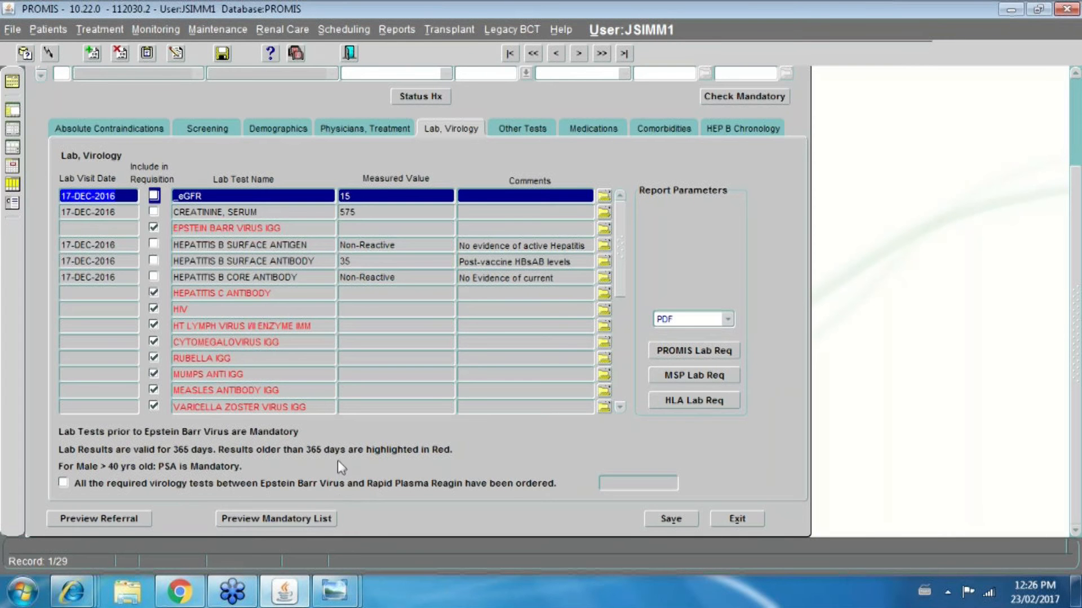
click(514, 131)
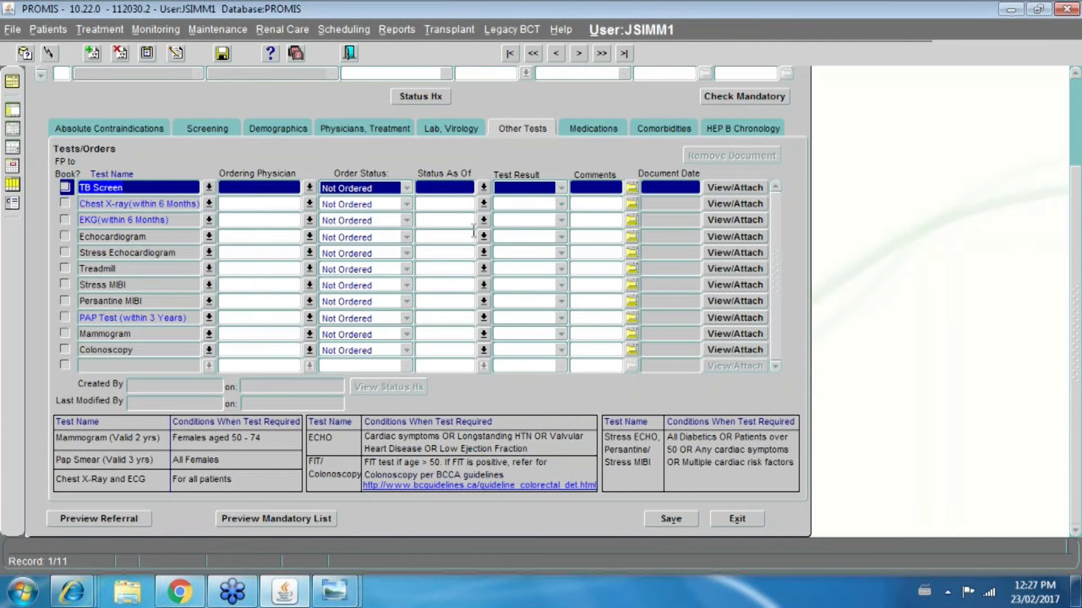
Step: Set TB Screen to Ordered with status date 23-FEB-2017
click(408, 194)
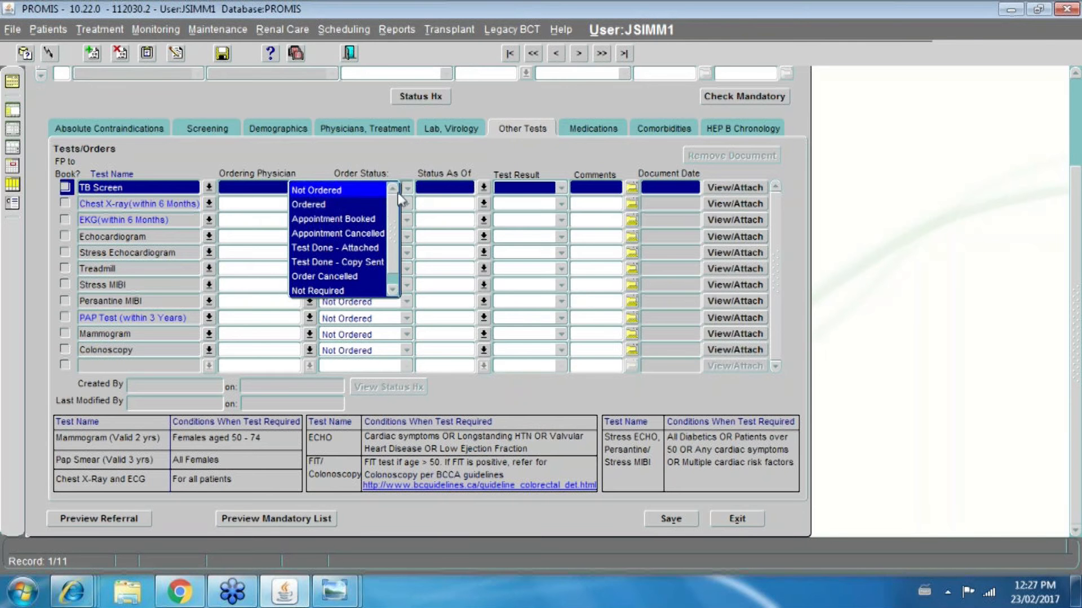
click(392, 209)
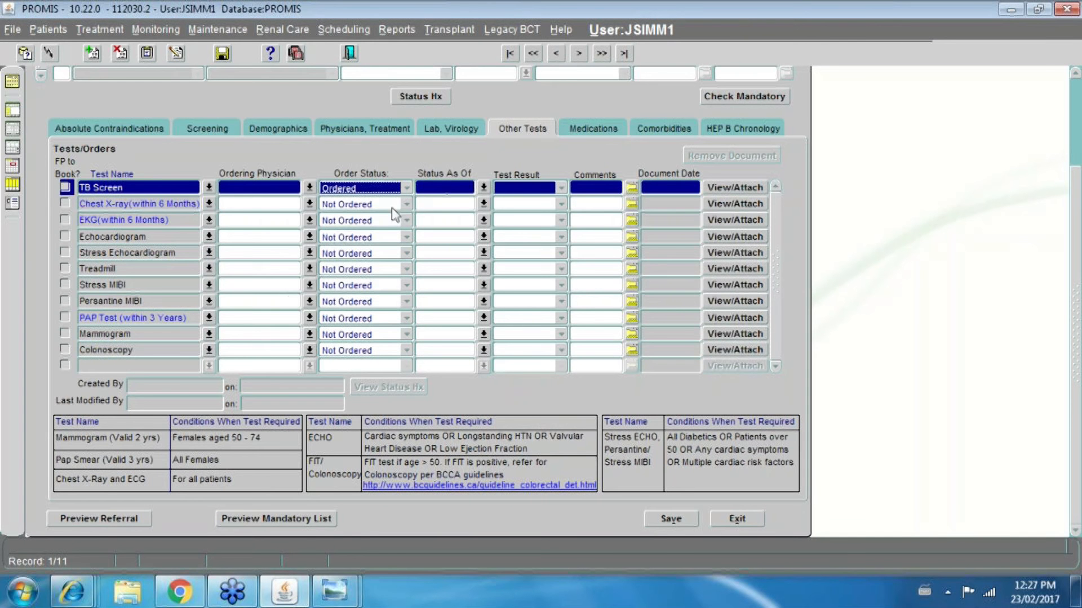
click(484, 187)
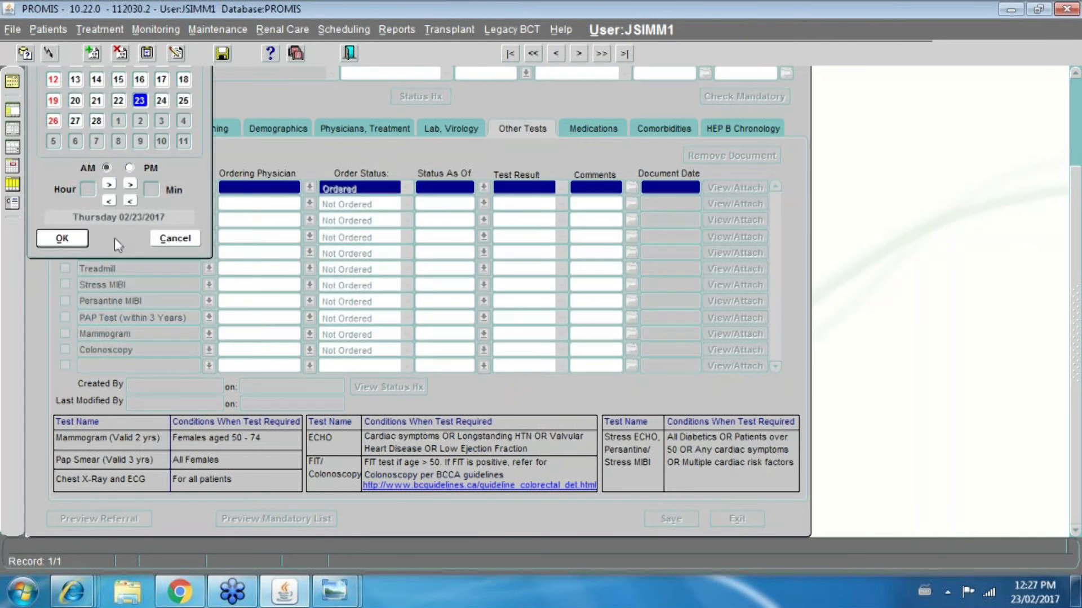
click(62, 238)
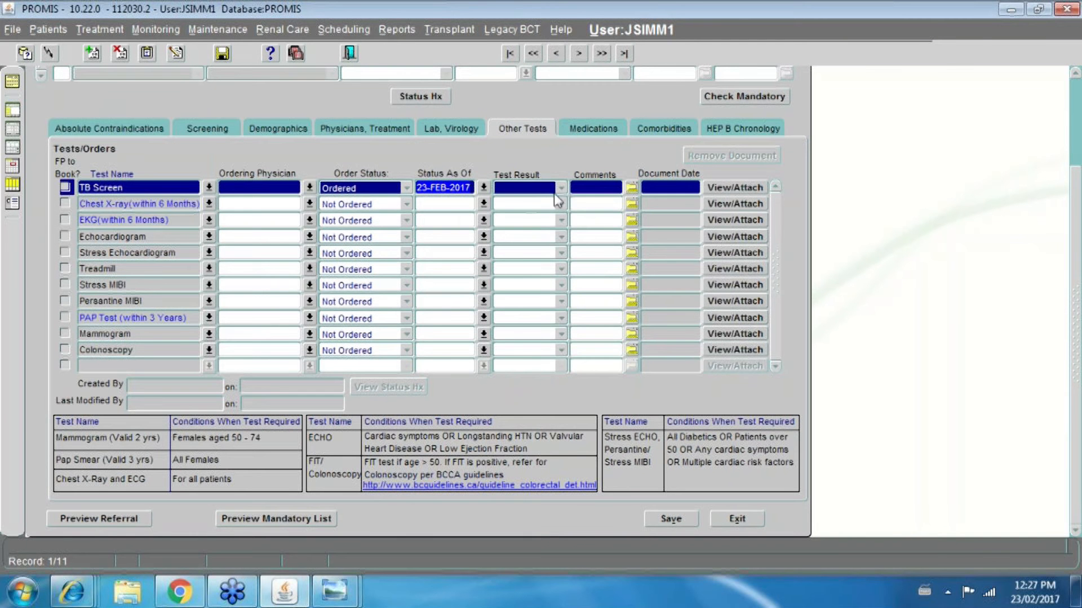
Step: Mark the Chest X-ray Test Done - Copy Sent as of 23-FEB-2017 with a Normal result
click(402, 207)
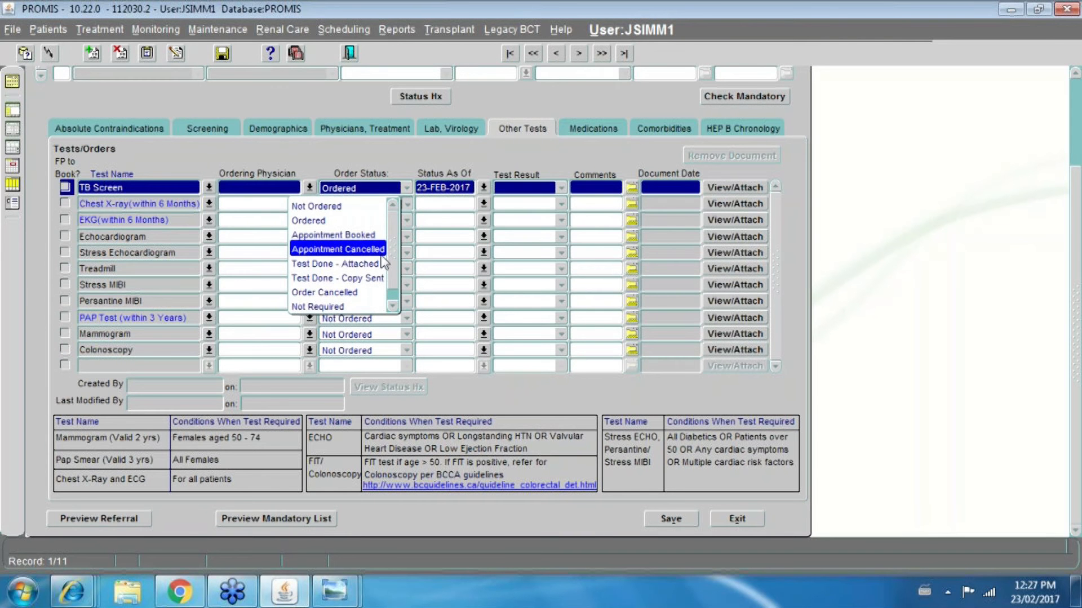
click(374, 278)
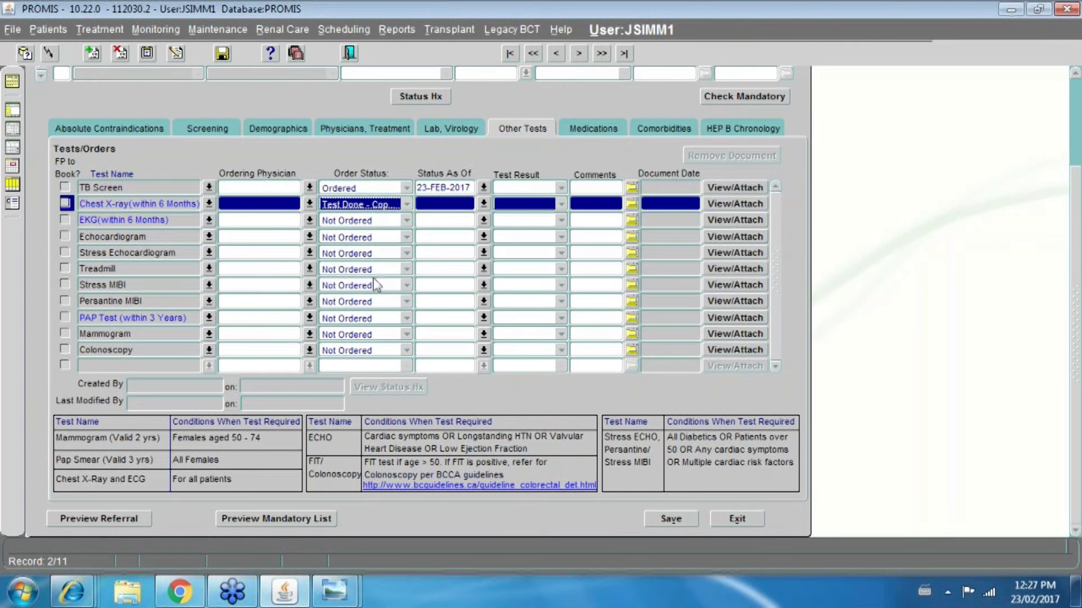
click(483, 204)
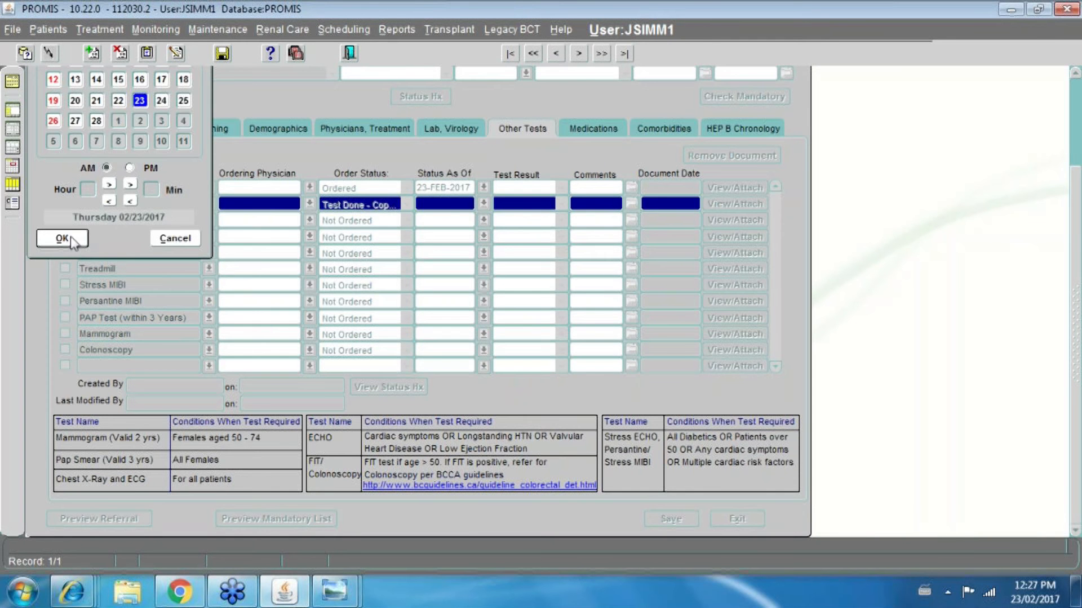
click(70, 236)
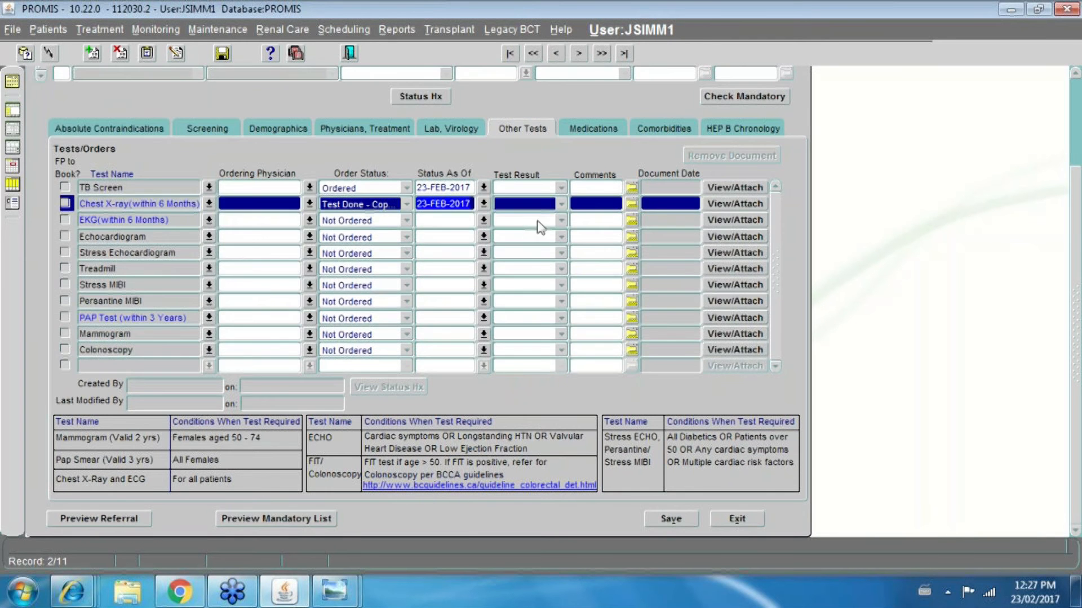
click(560, 204)
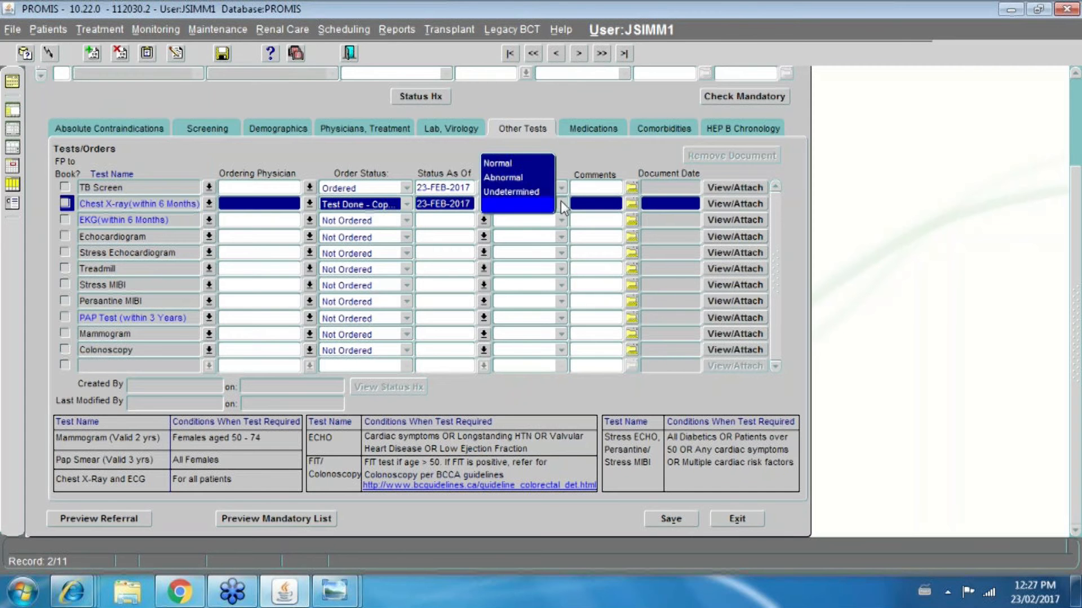
click(527, 161)
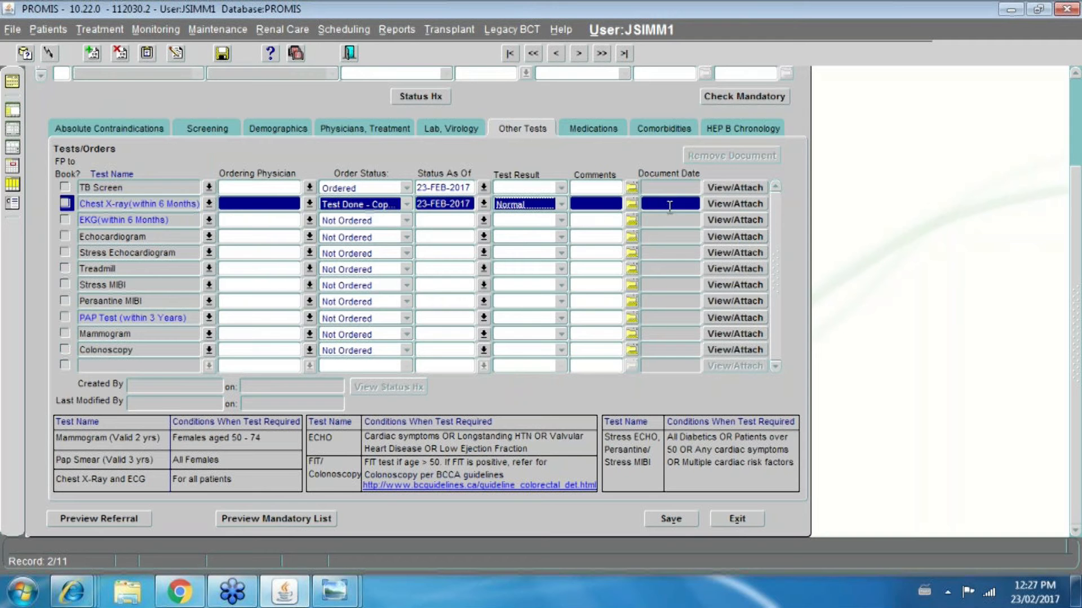
Step: Assign the ordering physician to both the Chest X-ray and TB Screen rows
click(309, 204)
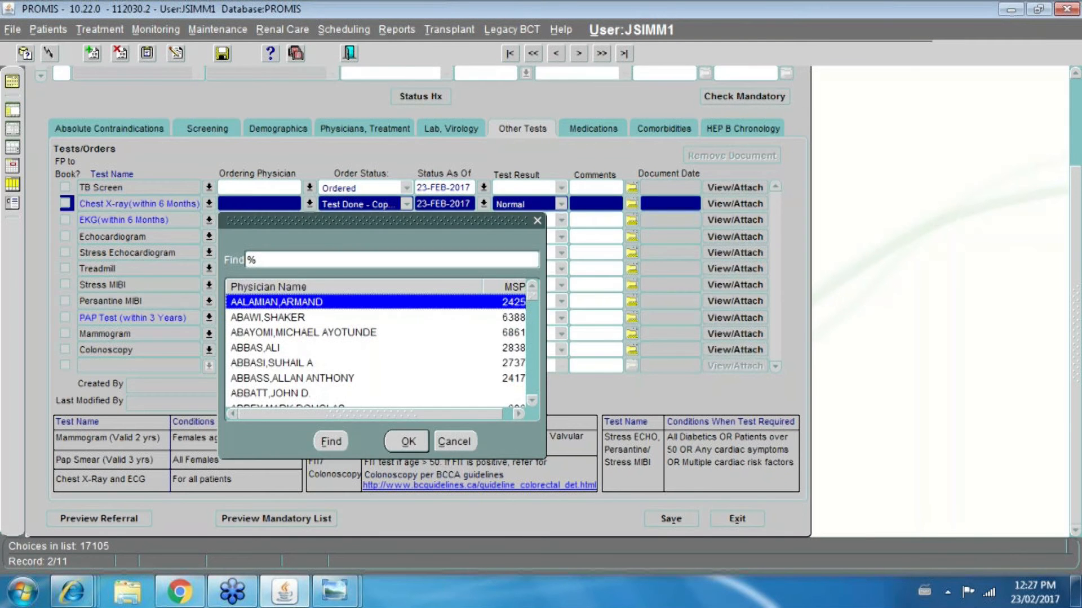
text(beau)
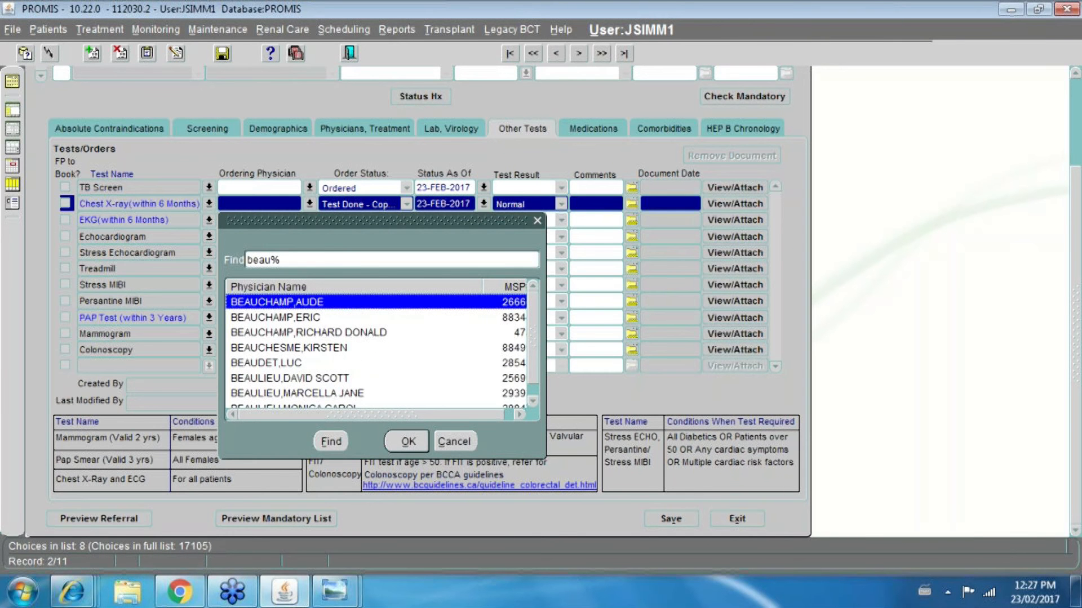
key(Down)
key(Down)
key(Down)
key(Down)
key(Down)
key(Down)
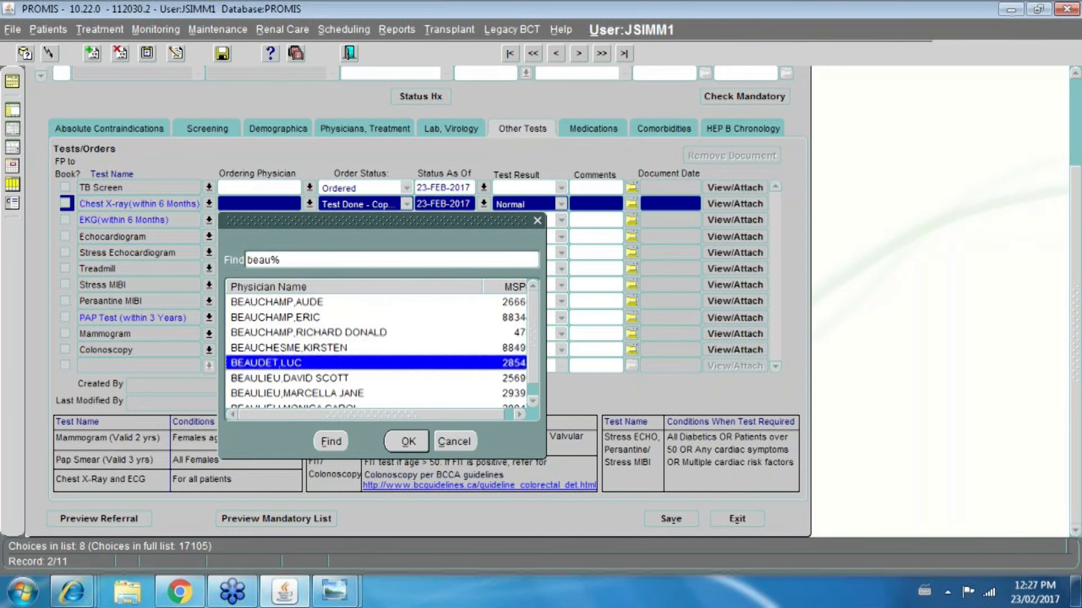
key(Down)
key(Return)
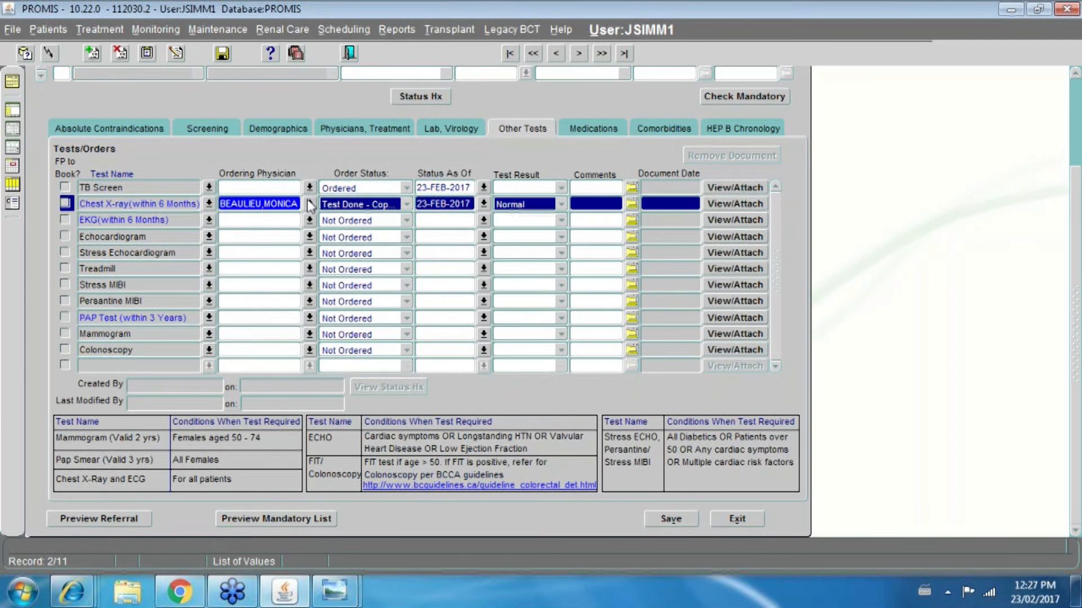
click(310, 188)
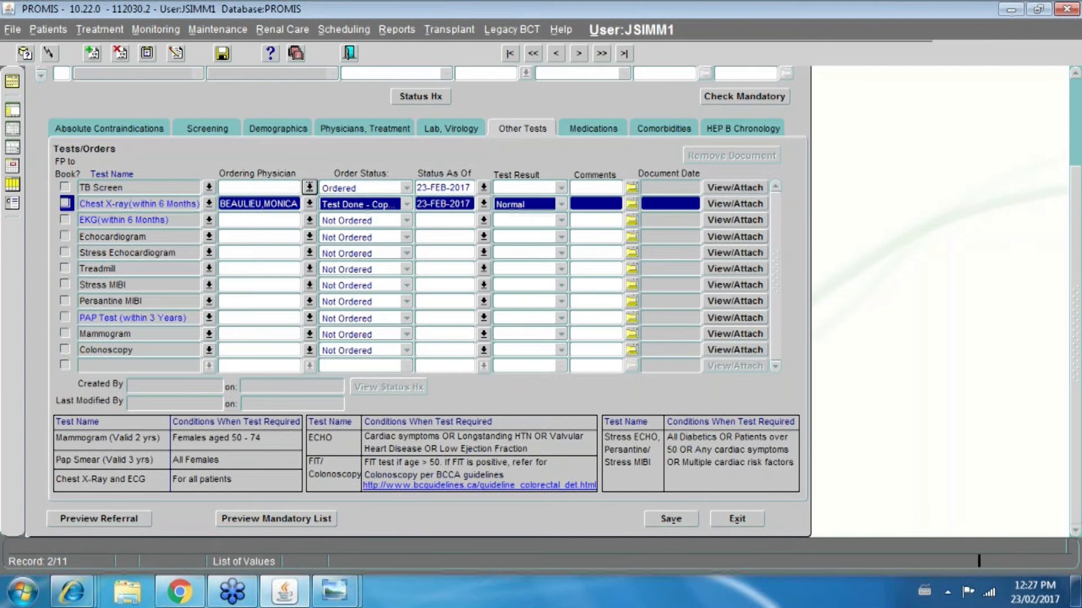
text(beau%)
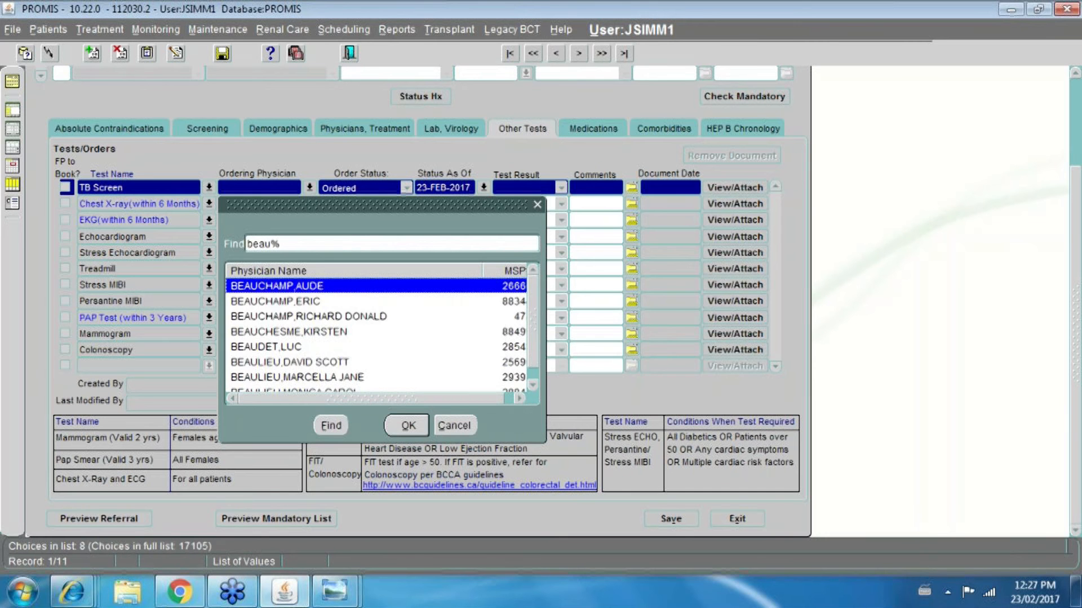
key(Down)
key(Down)
key(Down)
key(Down)
key(Down)
key(Down)
key(Down)
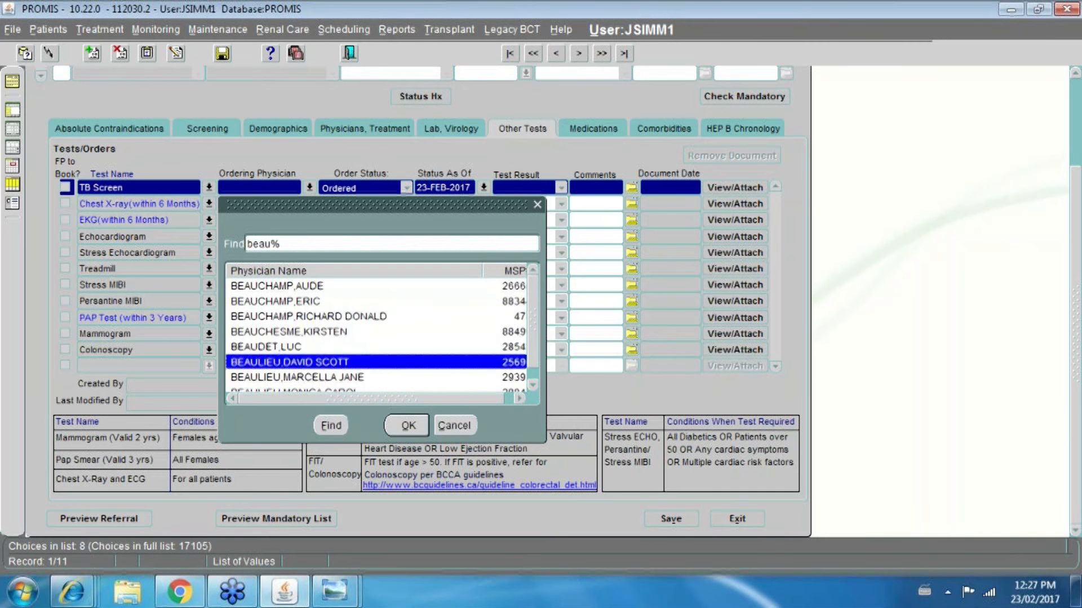
key(Return)
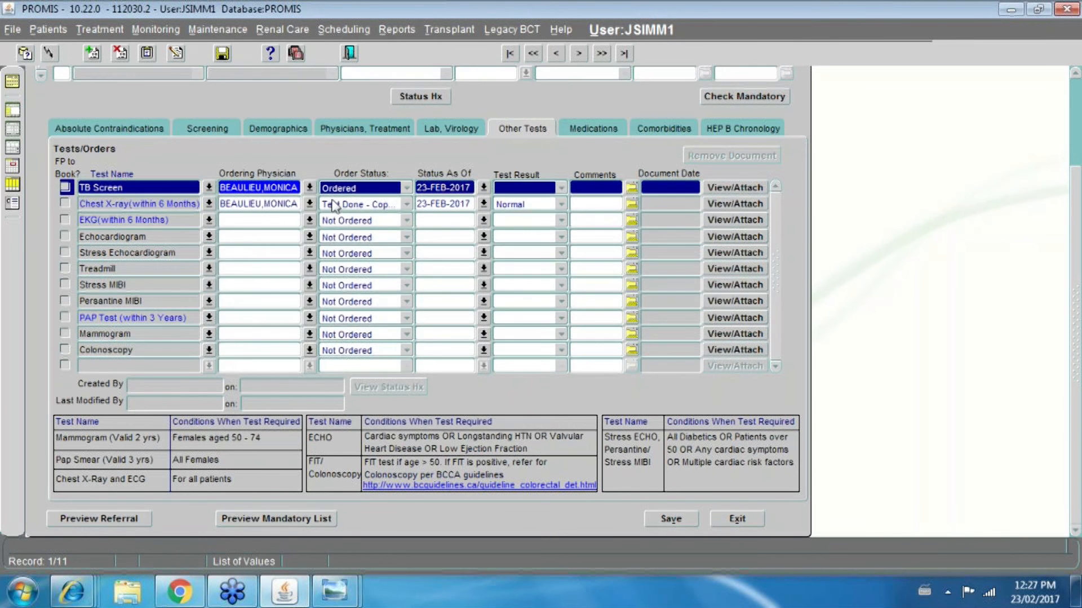
Step: Save the updated test orders and open the Chest X-ray's document history
click(748, 204)
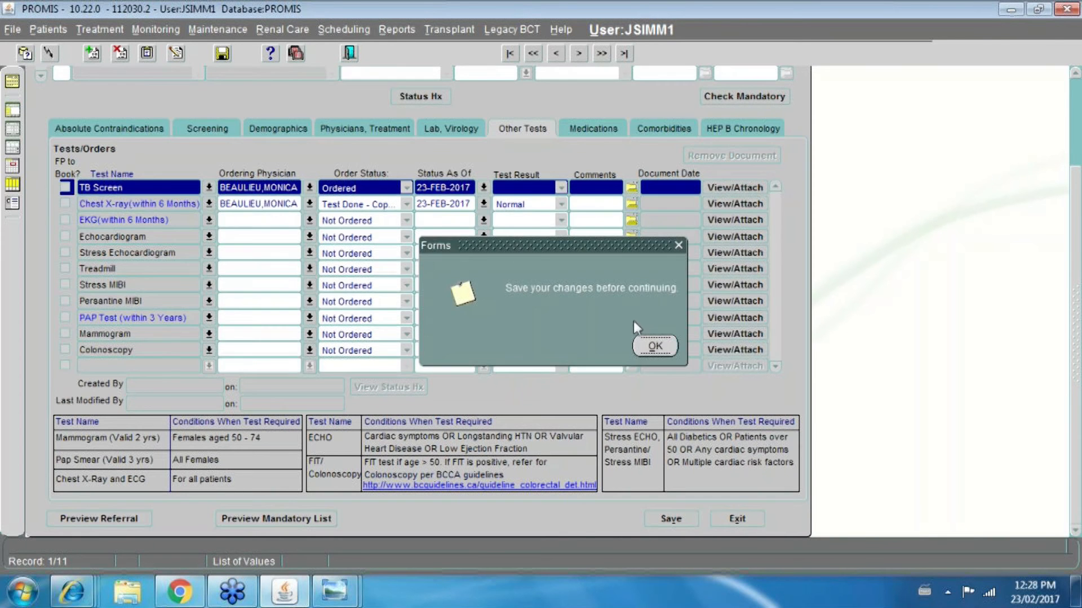
click(647, 345)
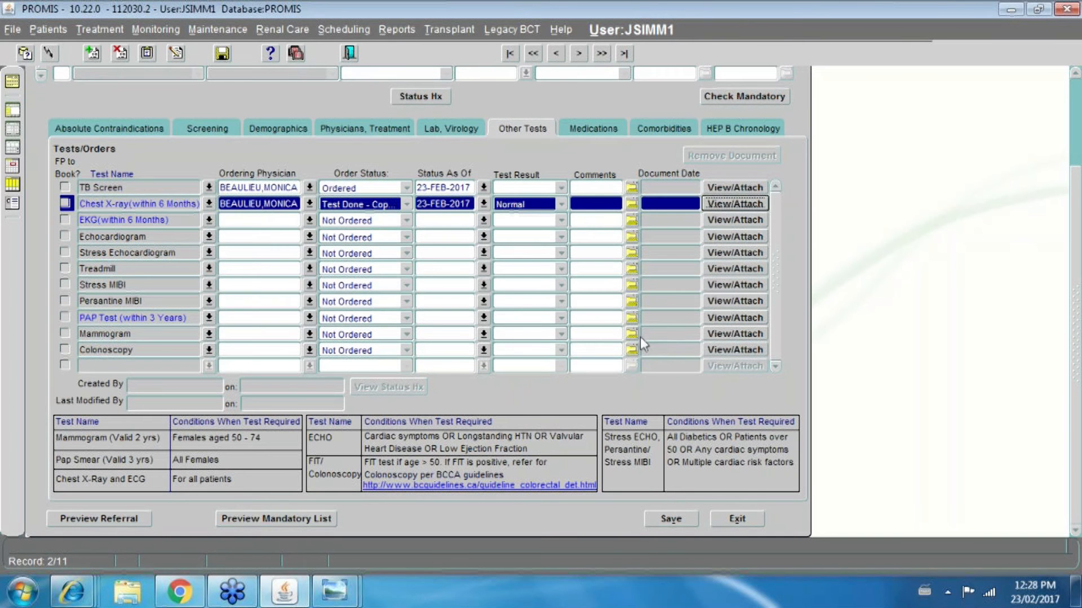
click(671, 517)
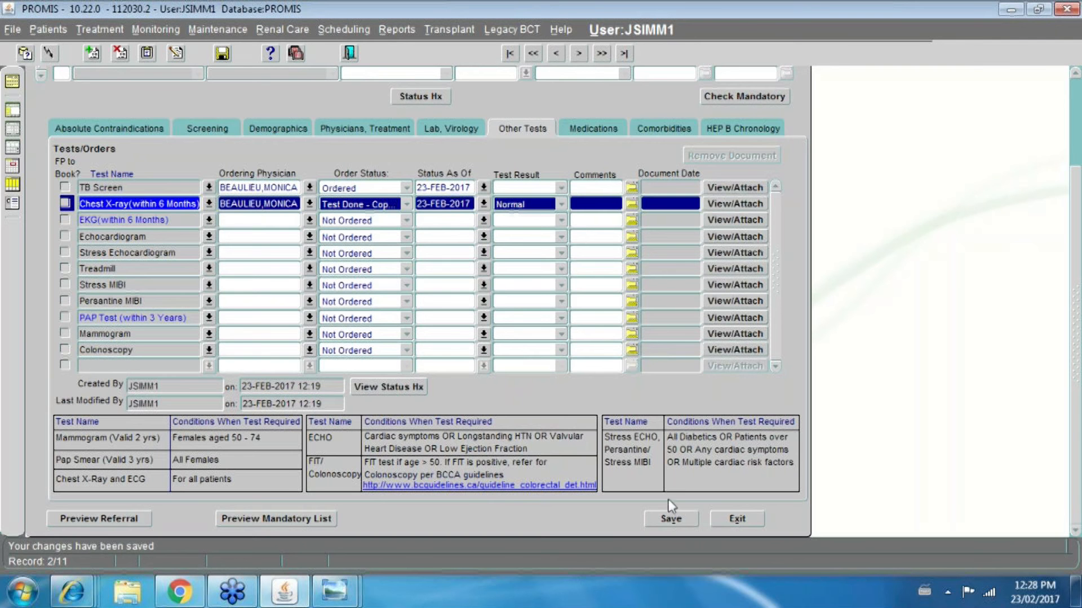
click(736, 204)
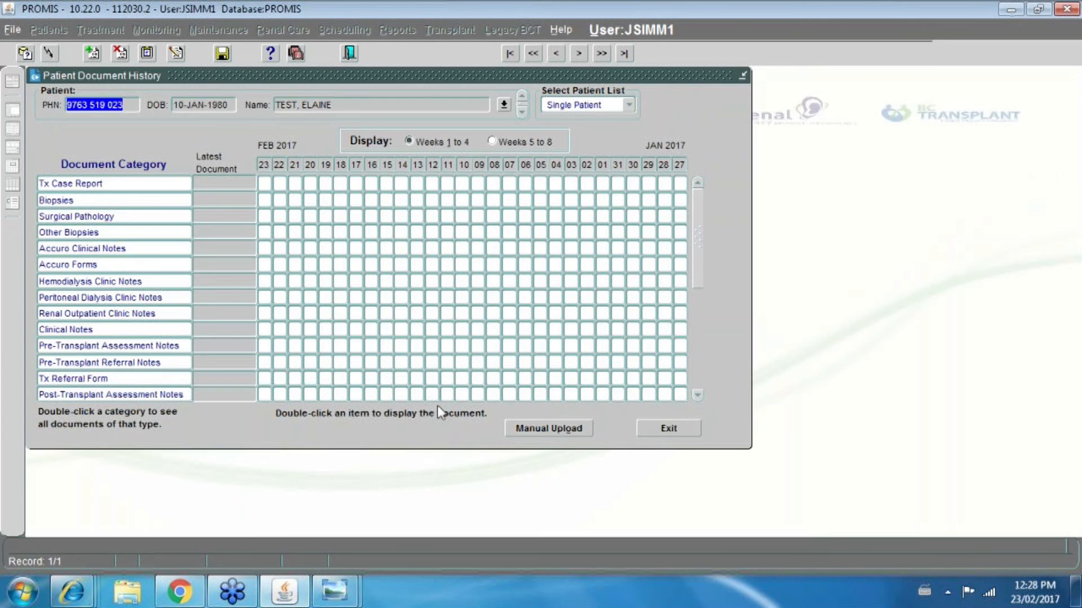
Step: Open the manual document upload form and scroll through the Content Category list
click(557, 428)
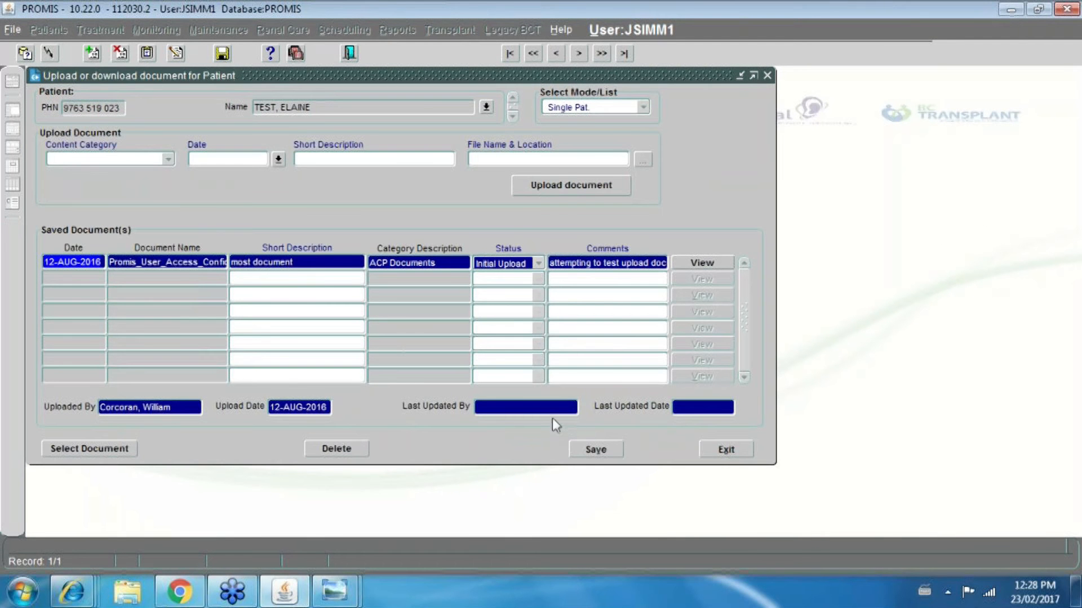
click(168, 160)
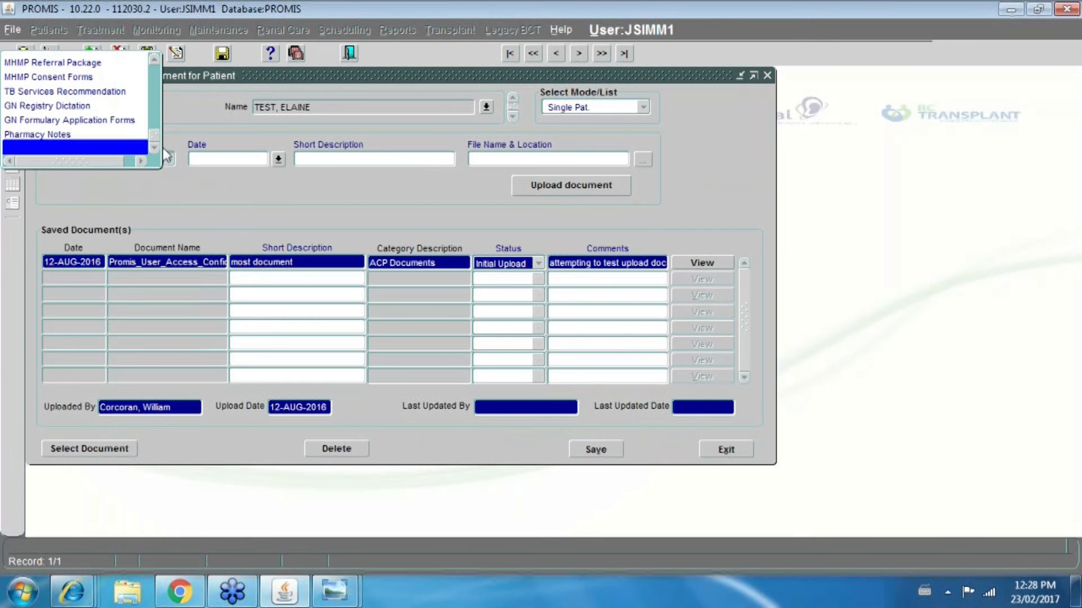
click(153, 59)
click(154, 59)
click(153, 59)
click(153, 59)
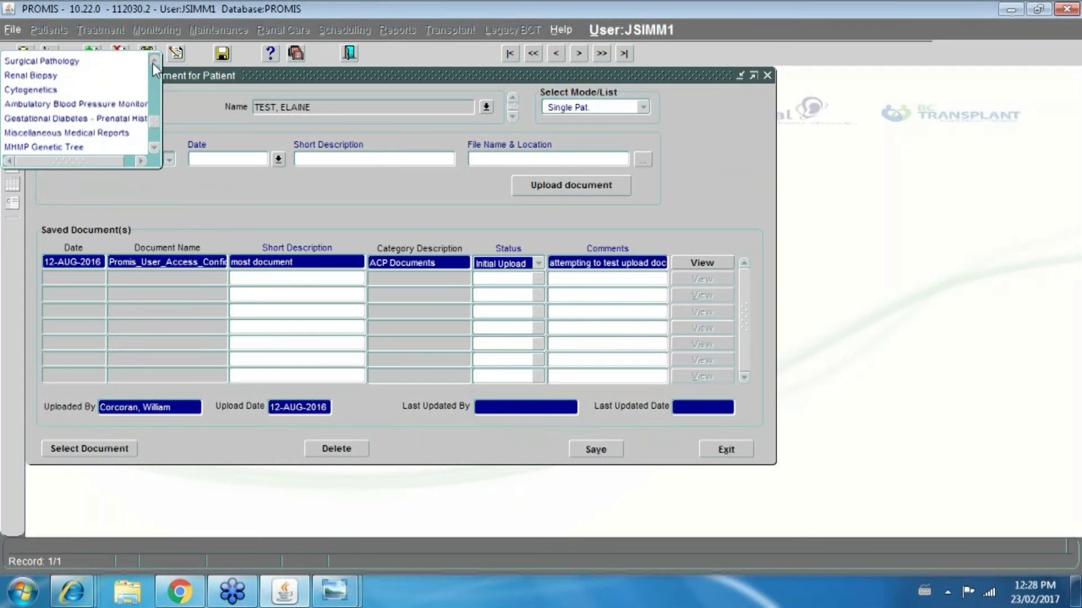
click(153, 59)
click(153, 59)
click(154, 59)
click(153, 59)
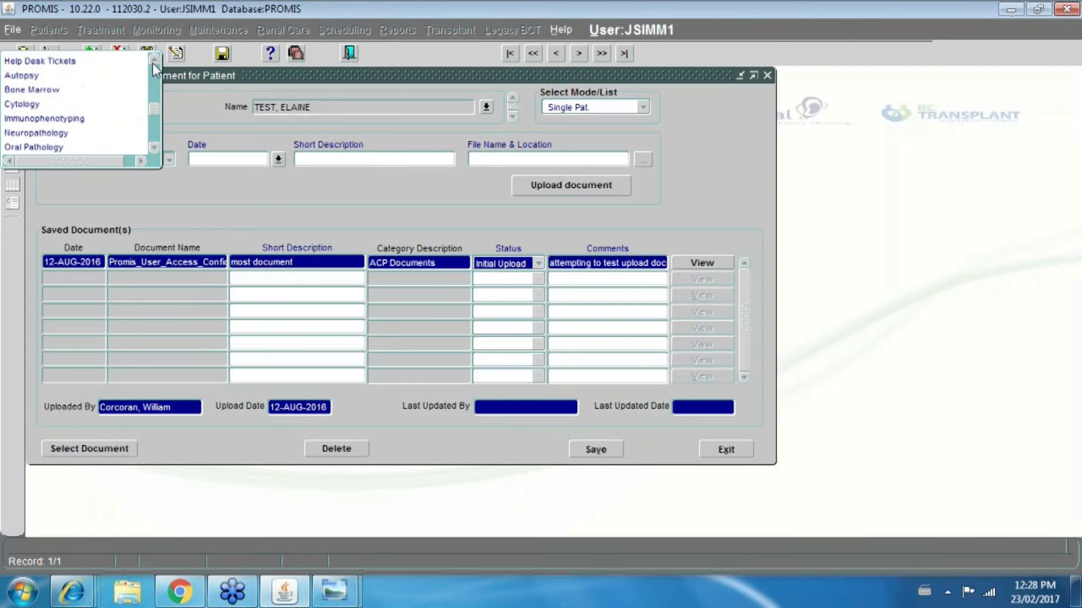
click(153, 62)
click(153, 62)
click(153, 62)
click(153, 62)
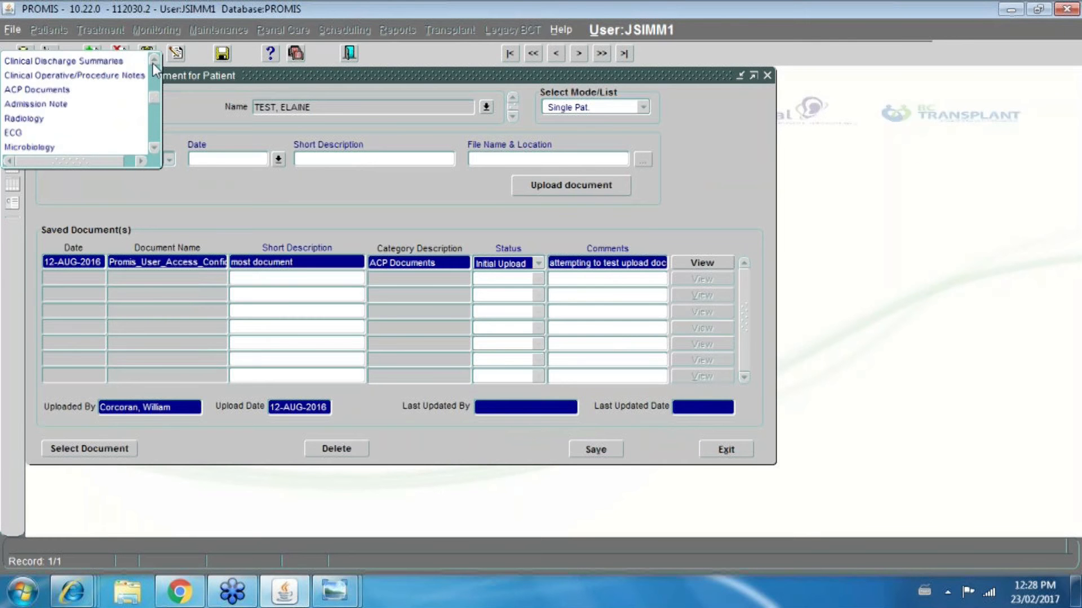
click(153, 61)
click(153, 61)
click(153, 61)
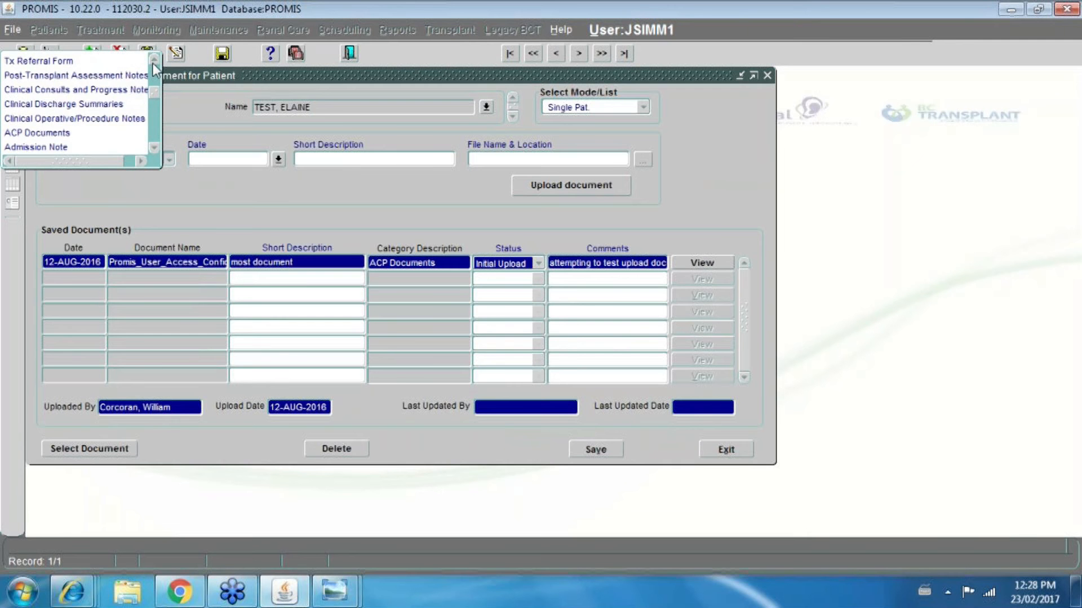
click(153, 62)
click(154, 62)
click(153, 62)
click(153, 62)
click(153, 62)
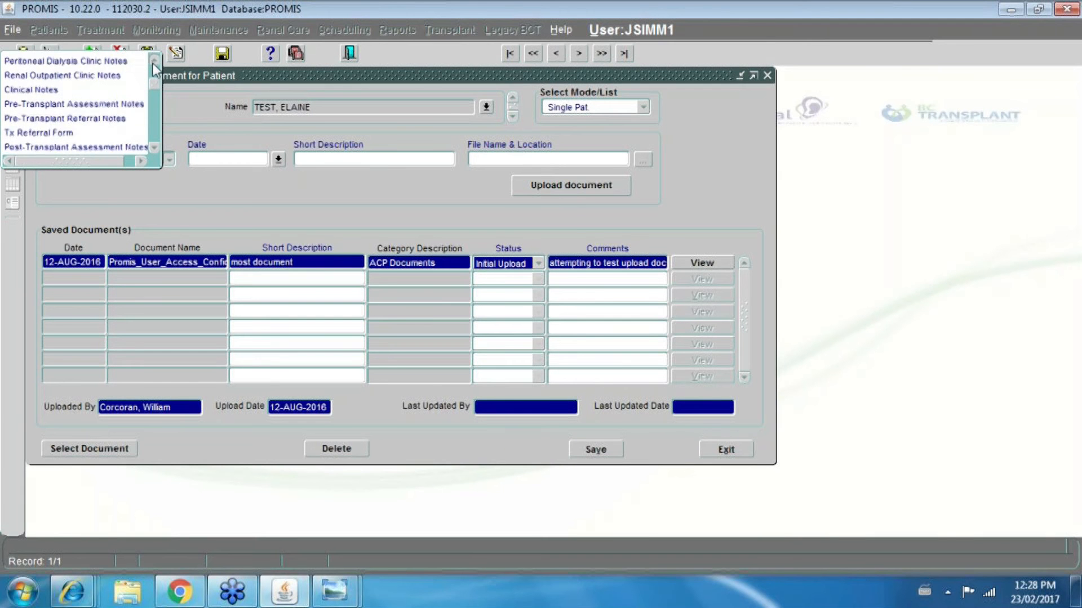
click(154, 62)
click(153, 62)
click(153, 62)
click(154, 62)
click(153, 62)
click(153, 62)
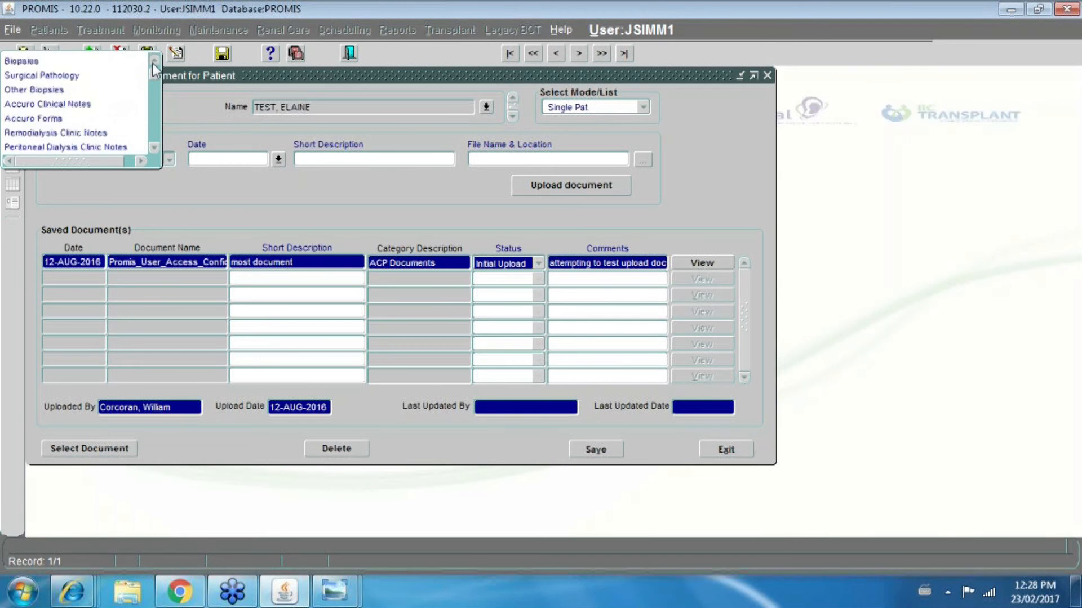
click(153, 62)
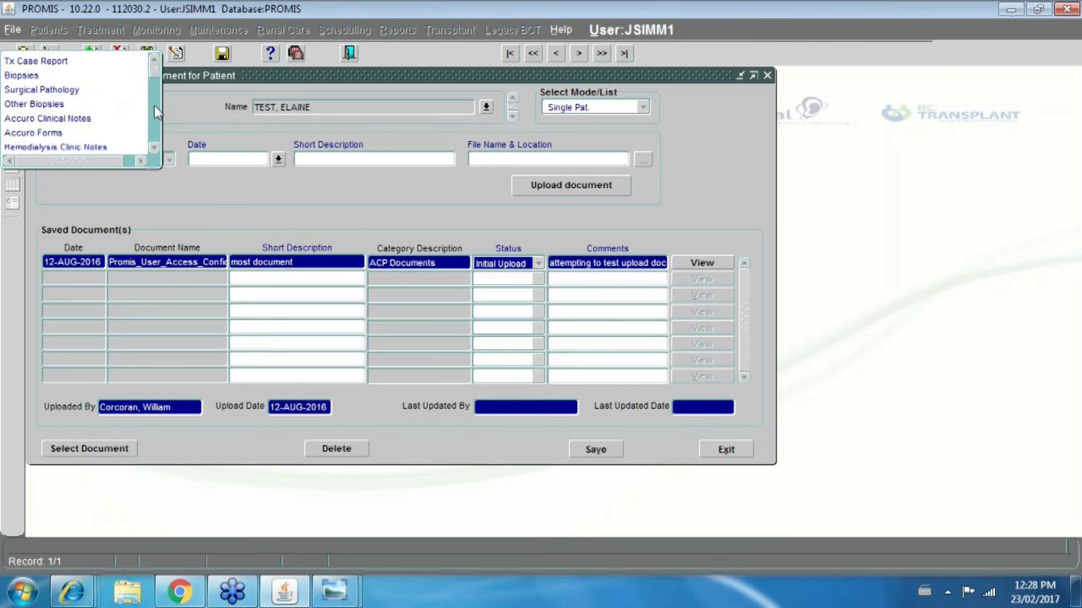
click(155, 149)
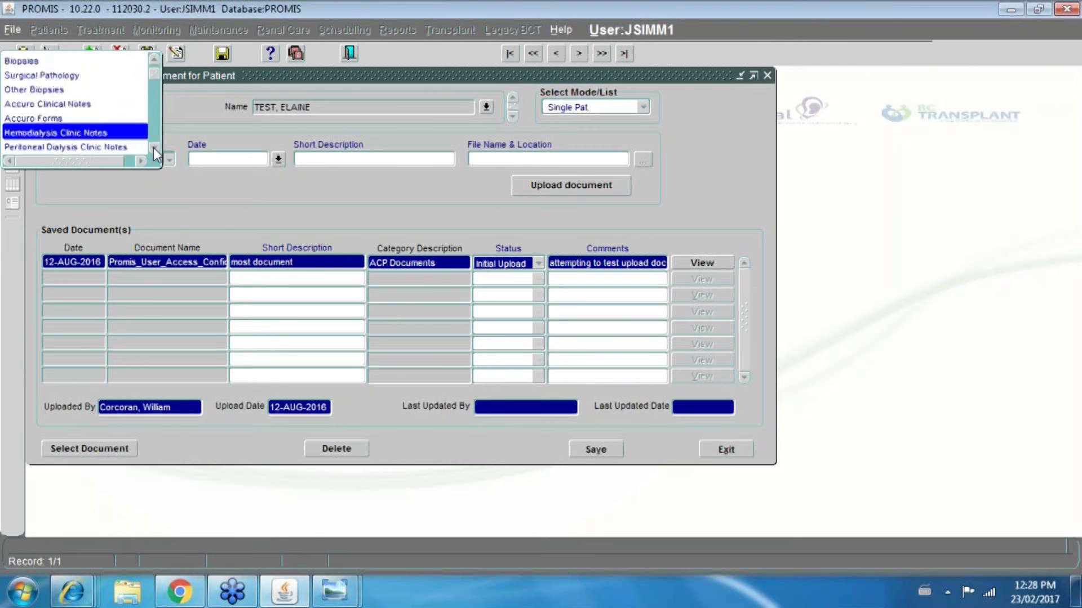
click(155, 148)
click(154, 149)
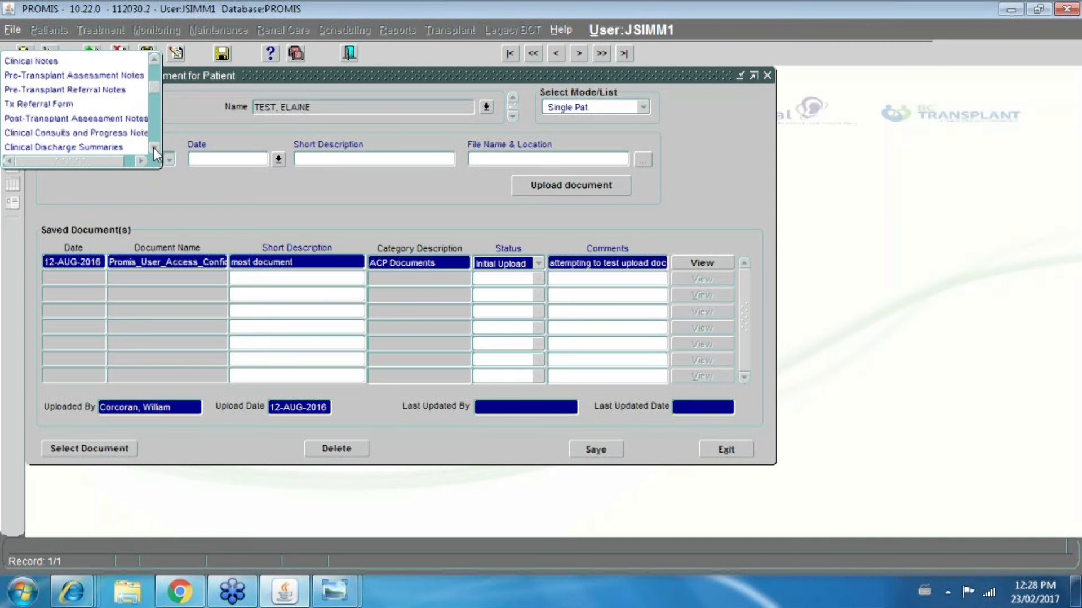
click(154, 148)
click(154, 148)
click(154, 148)
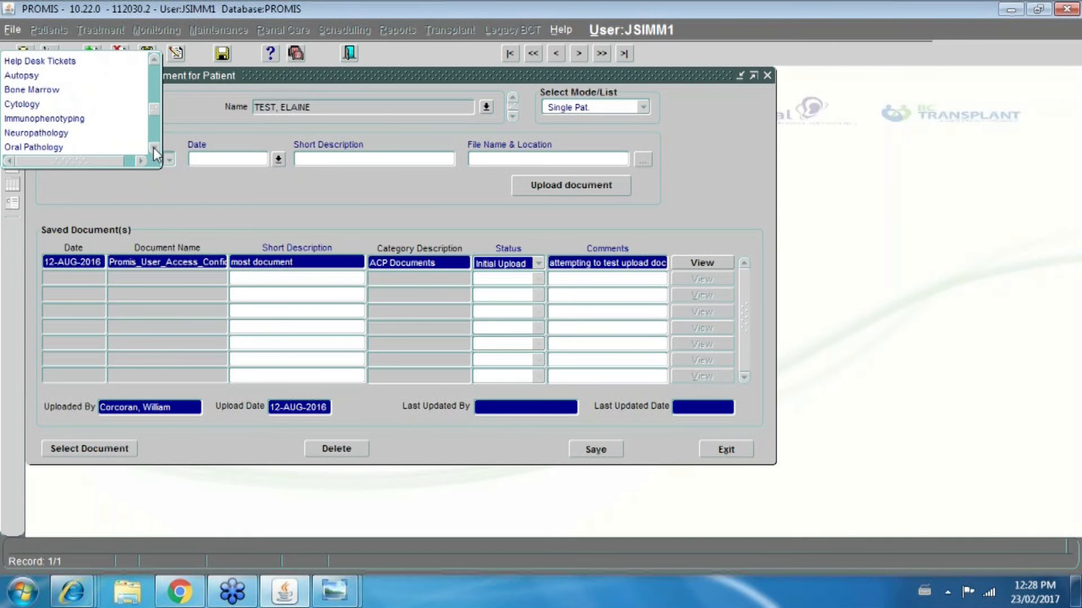
click(154, 149)
click(154, 148)
click(154, 148)
click(154, 148)
click(153, 148)
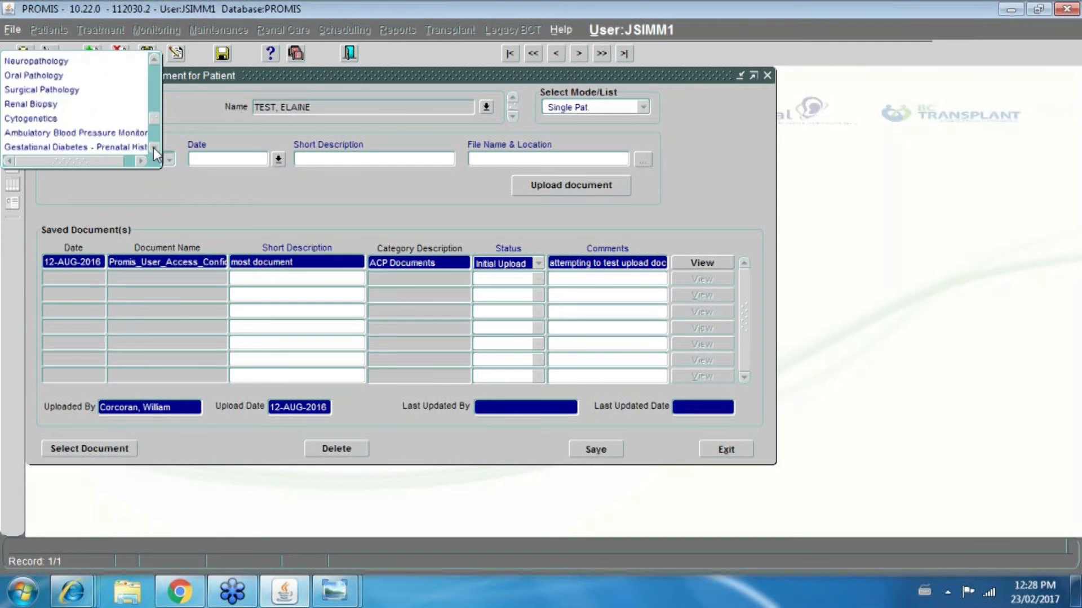
click(154, 148)
click(154, 148)
click(154, 148)
click(154, 148)
click(154, 148)
click(154, 148)
click(153, 149)
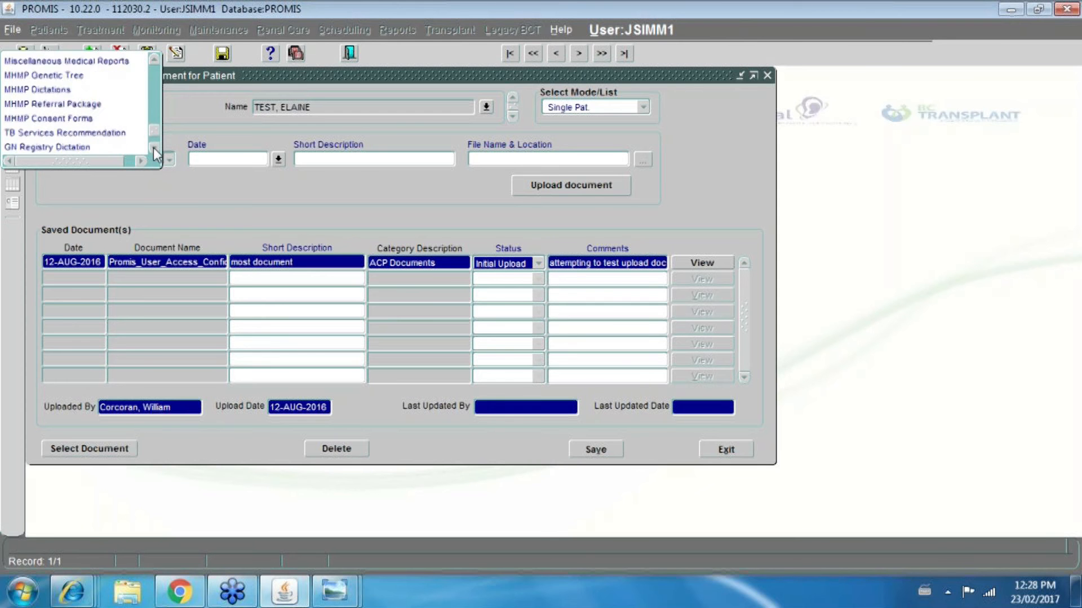
click(154, 148)
click(154, 148)
click(154, 148)
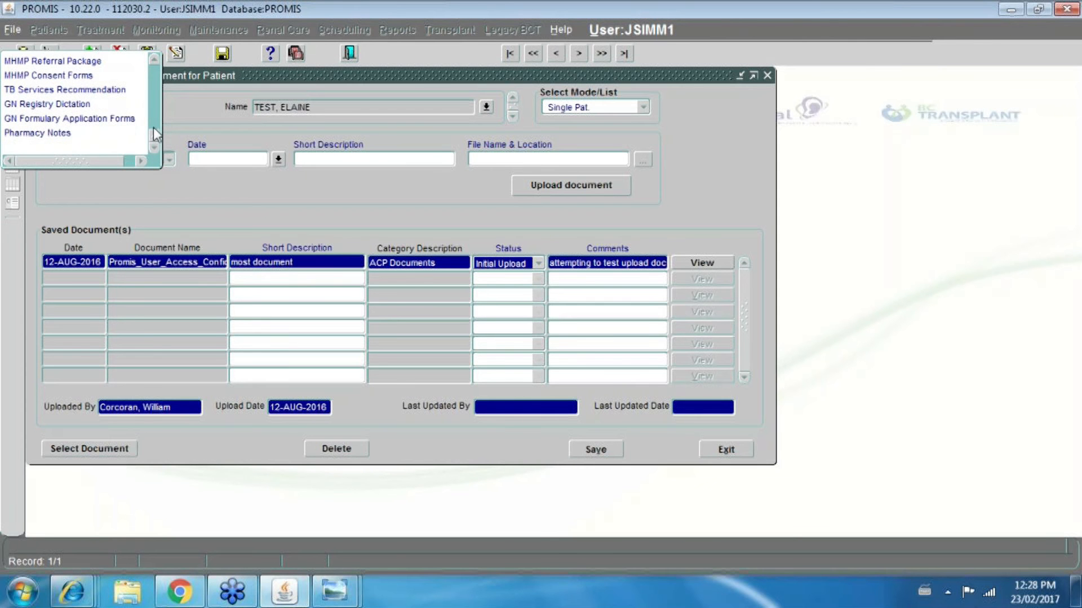
Step: Choose Radiology as the upload's content category
key(r)
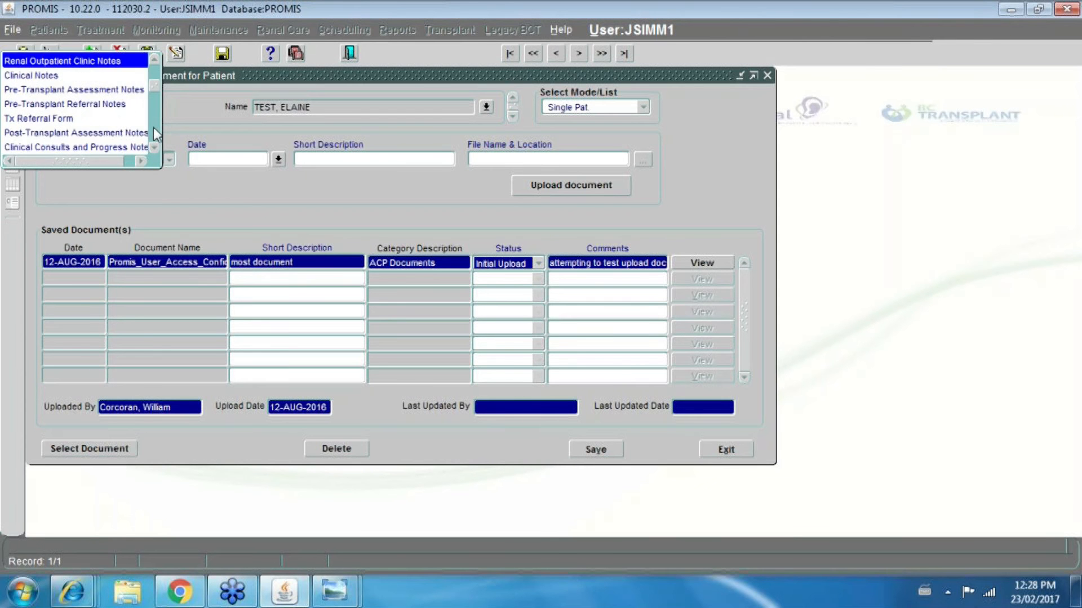
key(r)
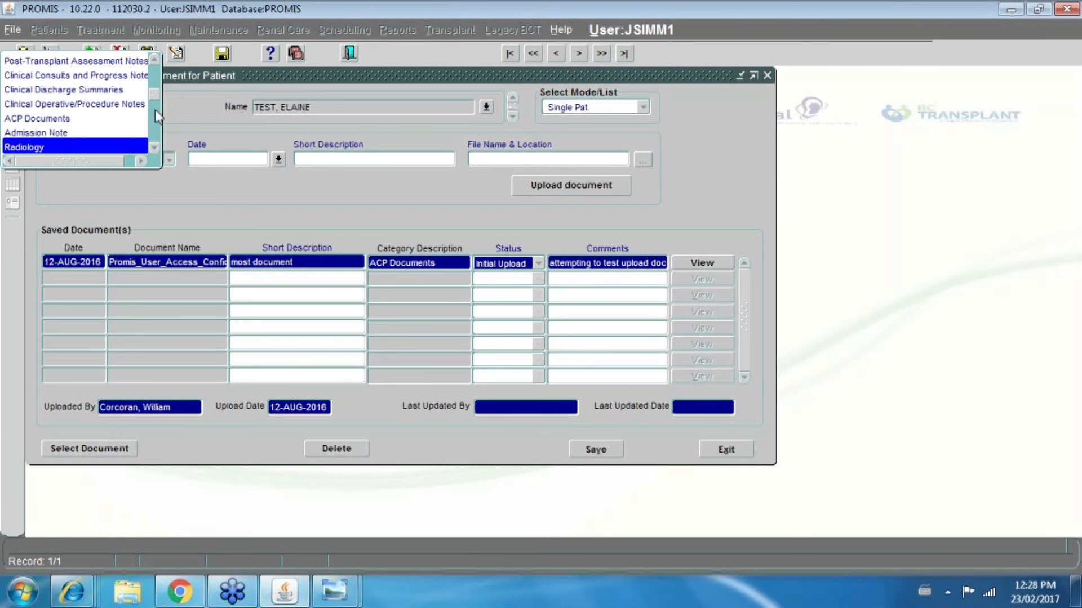
scroll(119, 153, down, 3)
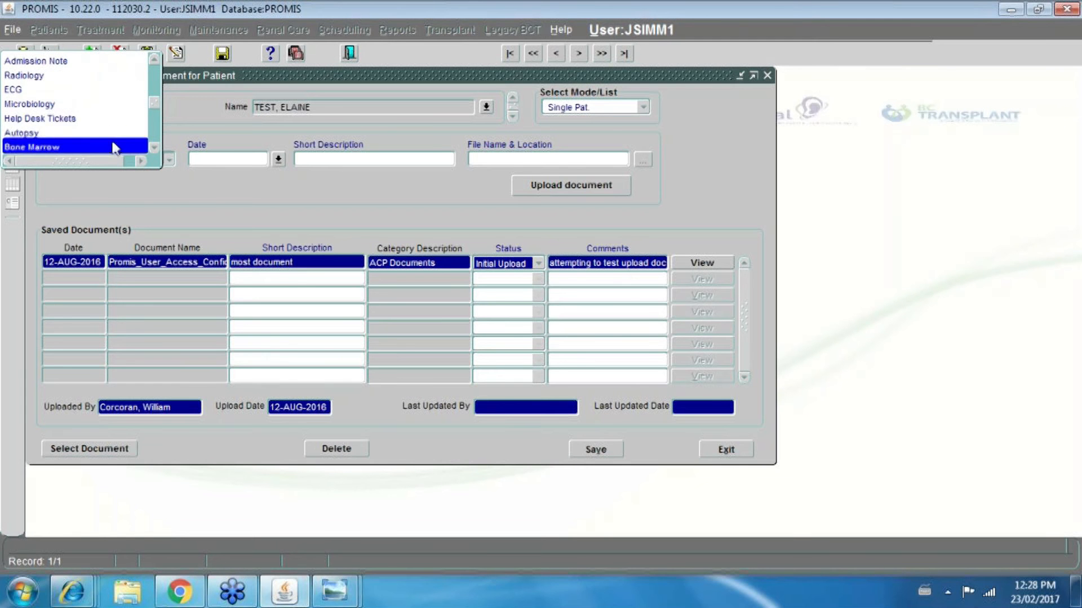
click(93, 76)
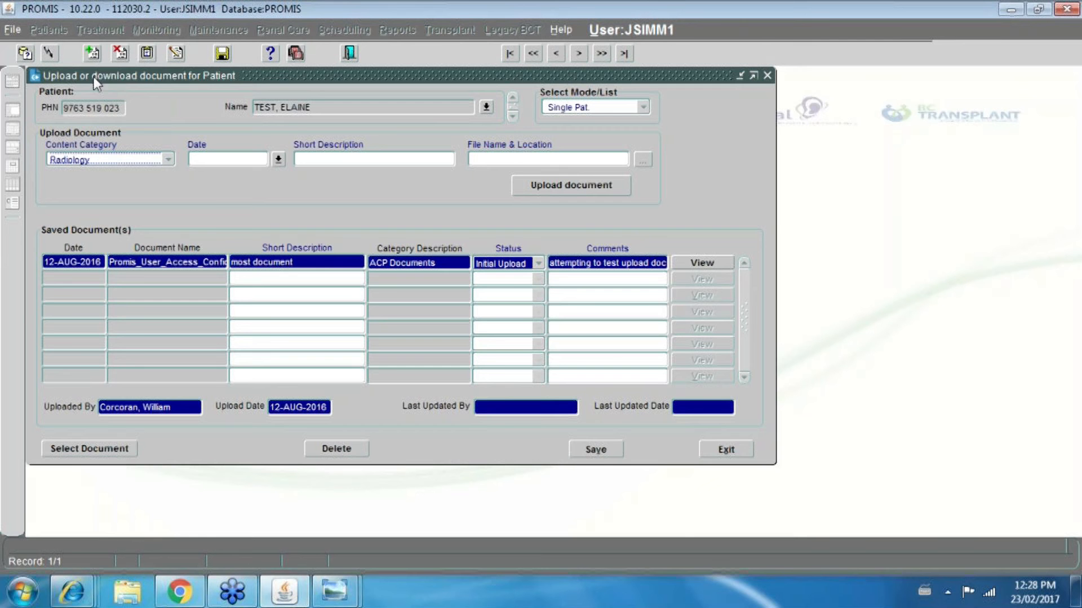
click(277, 161)
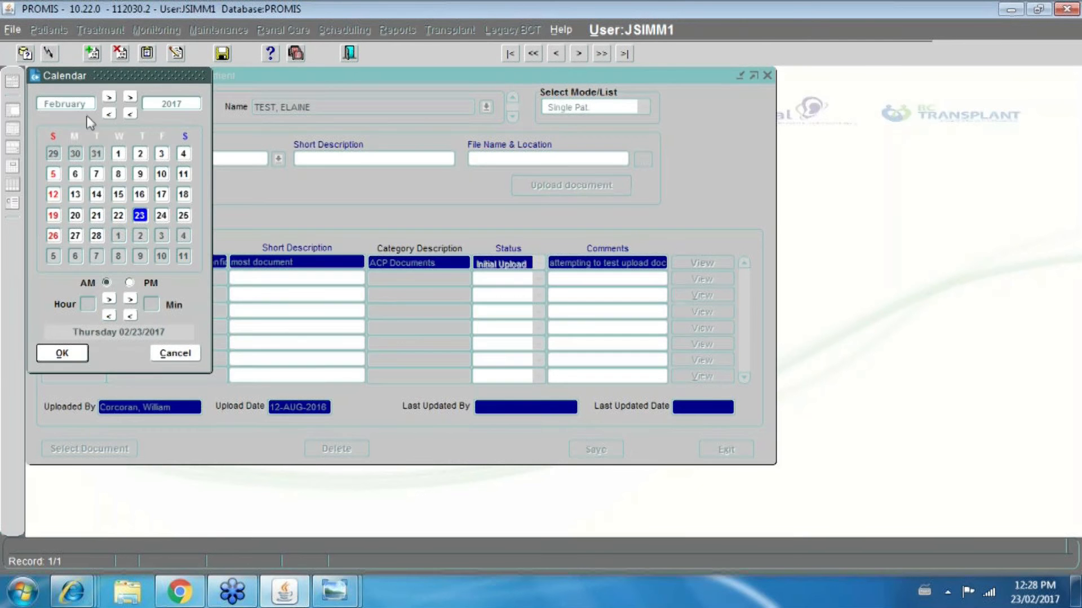
Step: Date the upload 01-FEB-2017 and give it the short description 'xray'
click(118, 153)
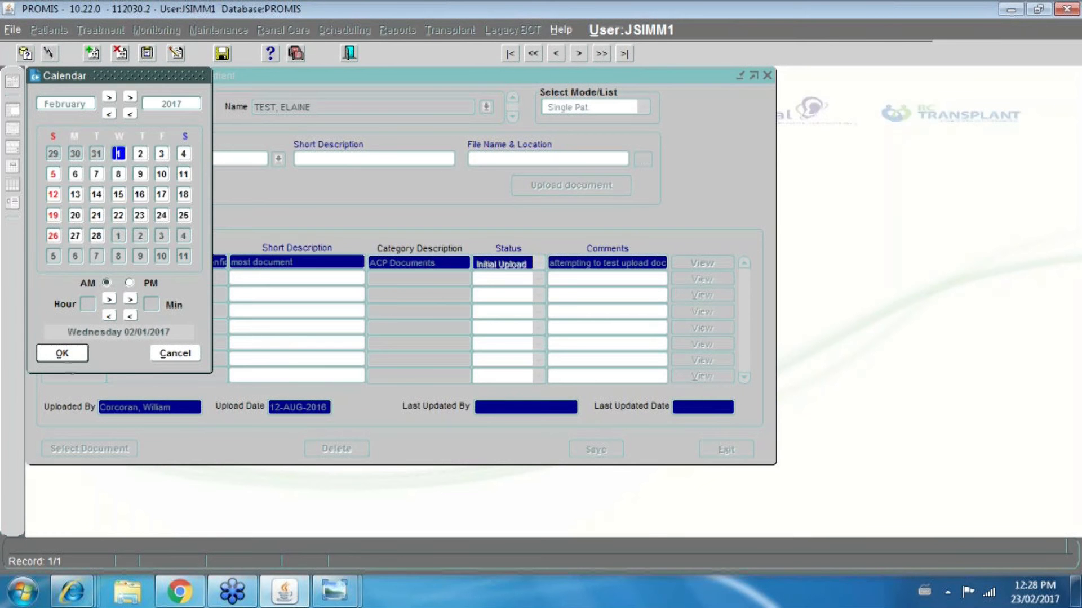
key(Return)
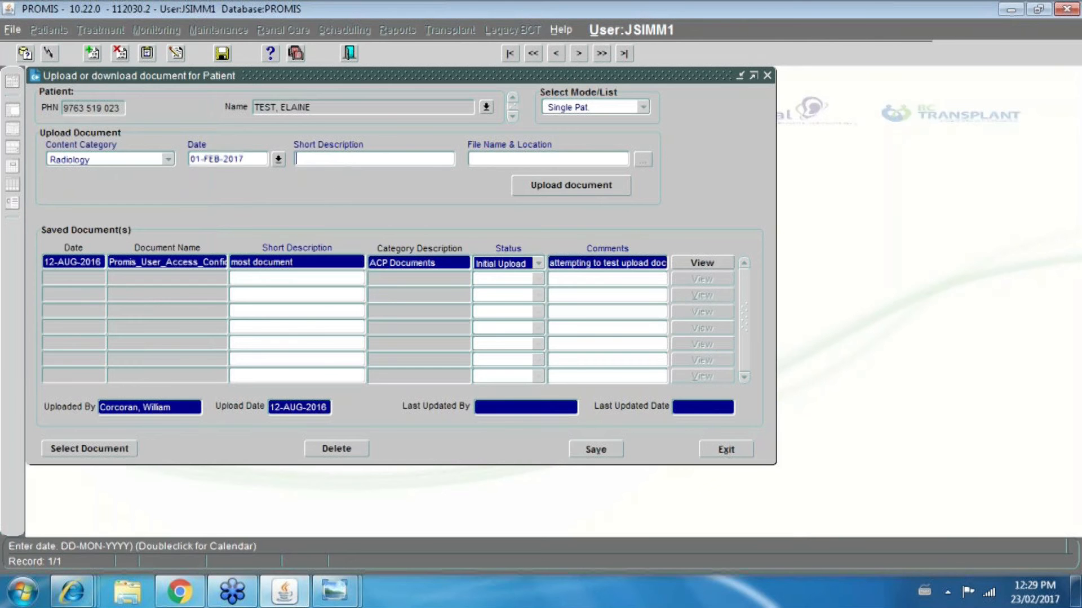
text(xre)
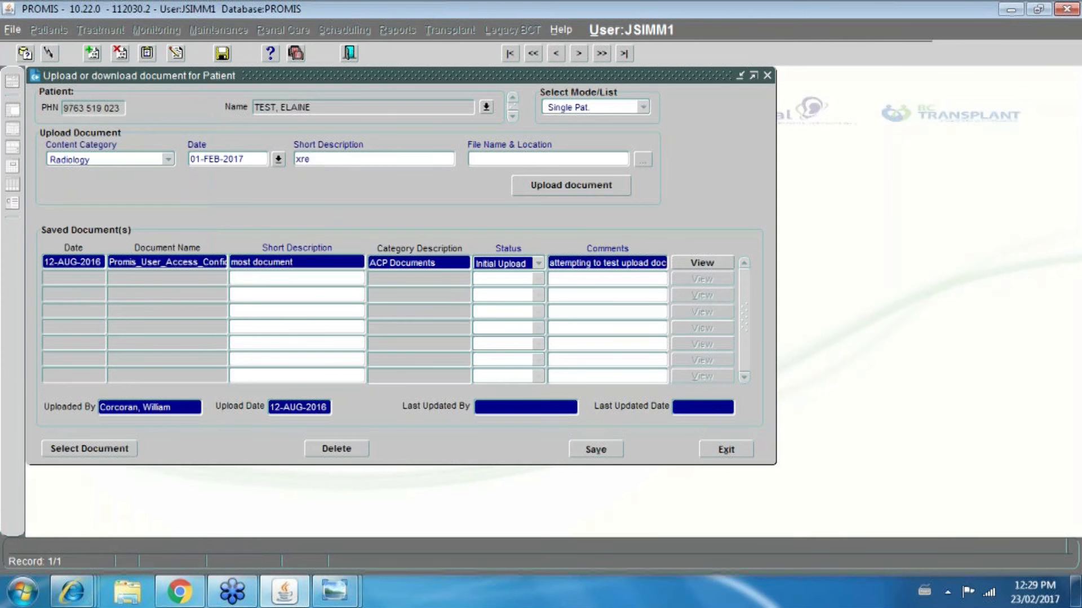
key(BackSpace)
text(ay)
click(644, 160)
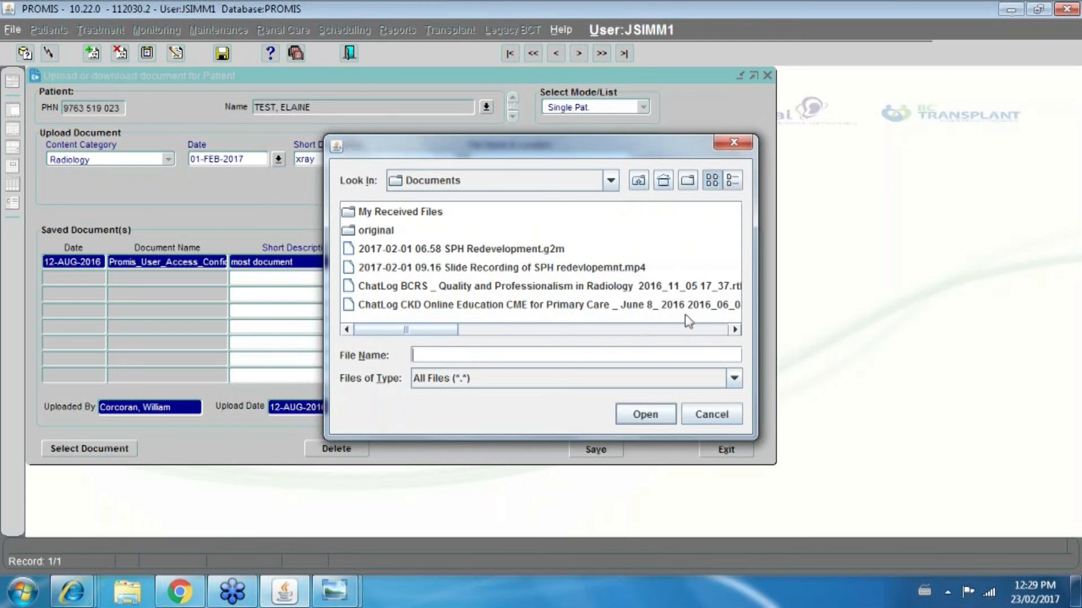
Step: Choose AttendeeViewerImage000.bmp from the Desktop folder as the file to upload
click(733, 331)
click(732, 331)
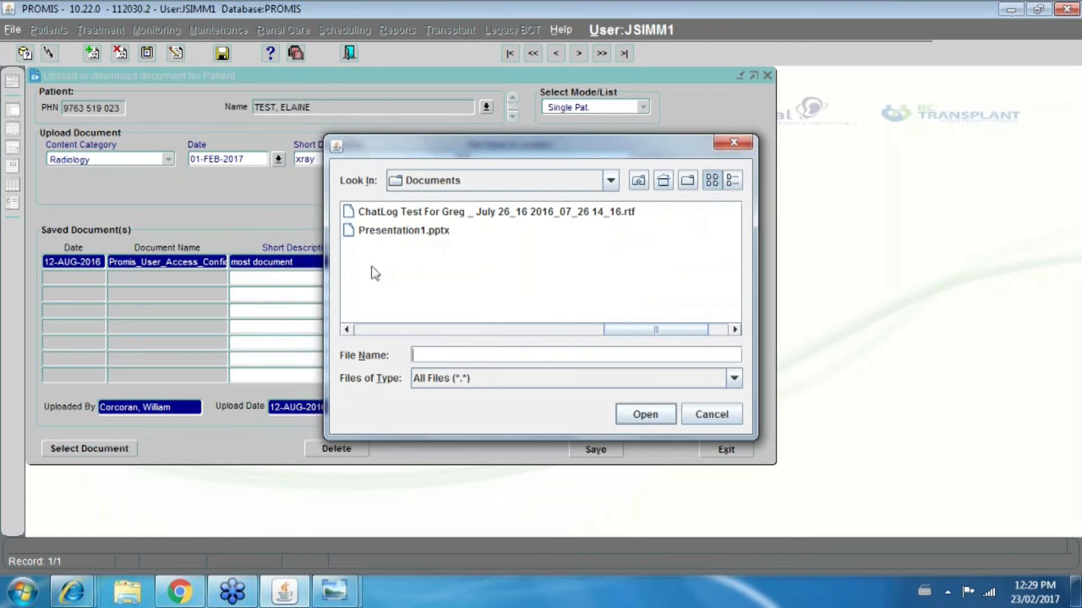
click(384, 233)
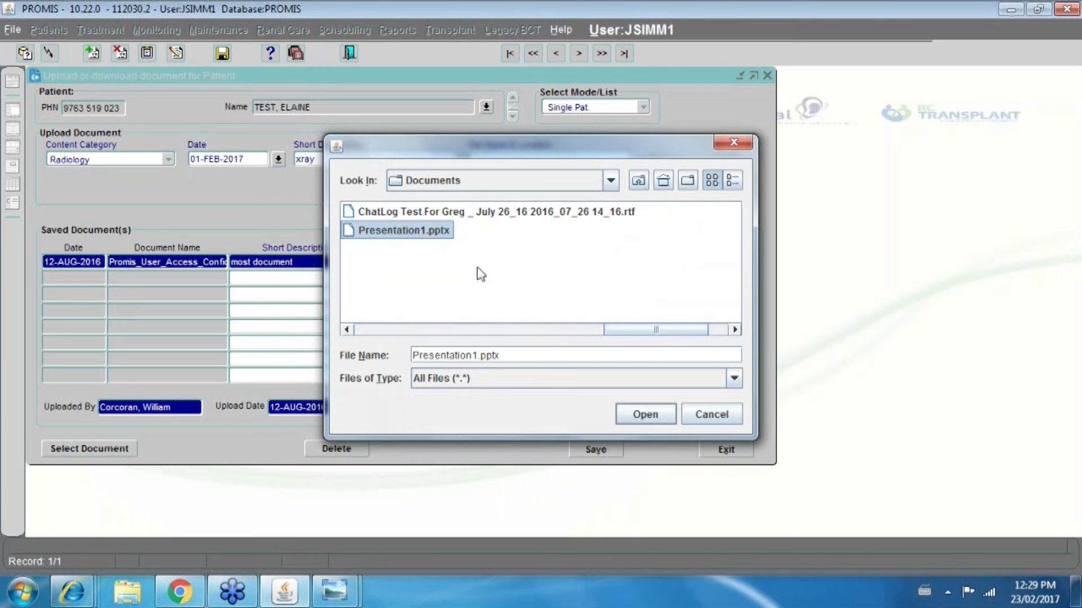
click(610, 182)
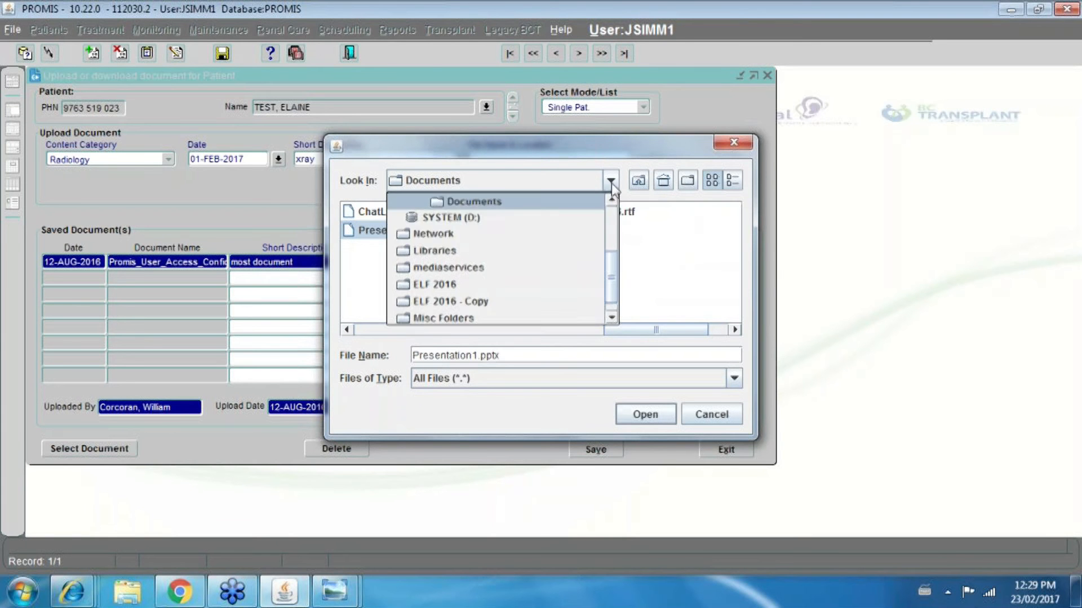
click(611, 317)
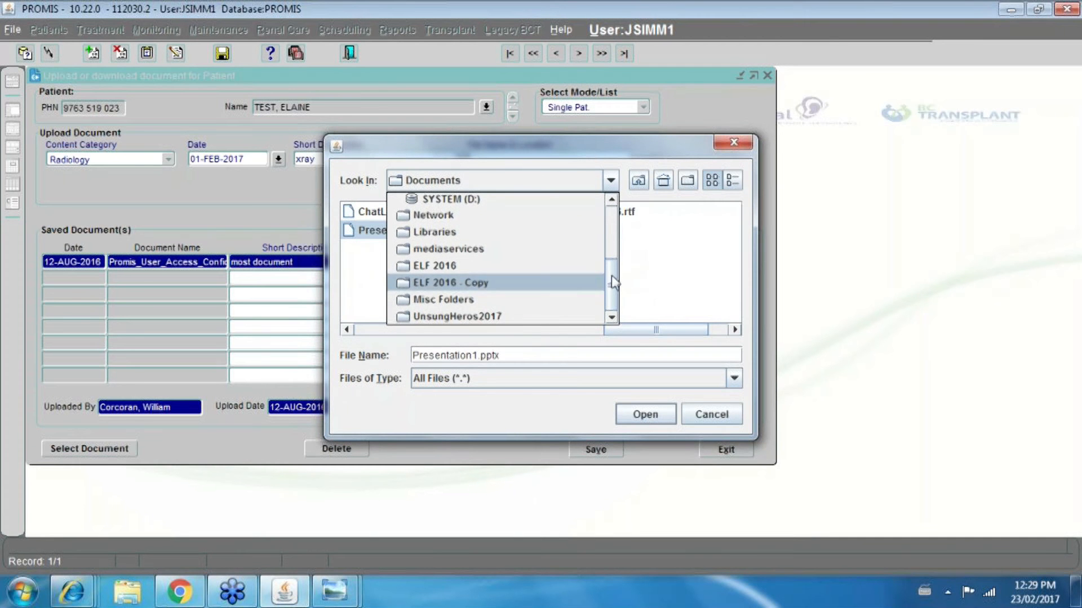
drag(611, 275, 609, 222)
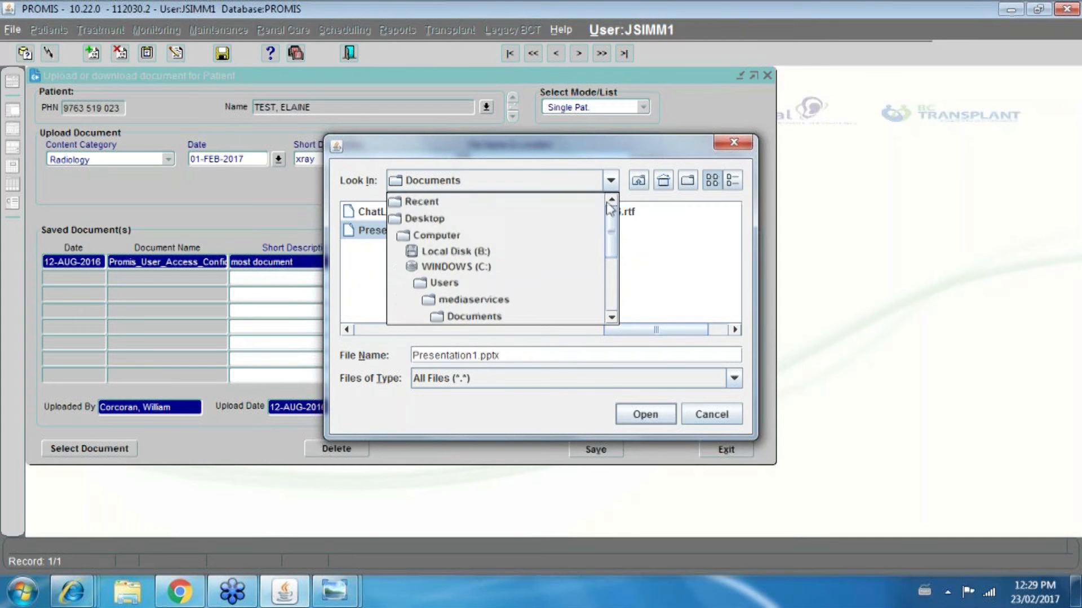
click(479, 220)
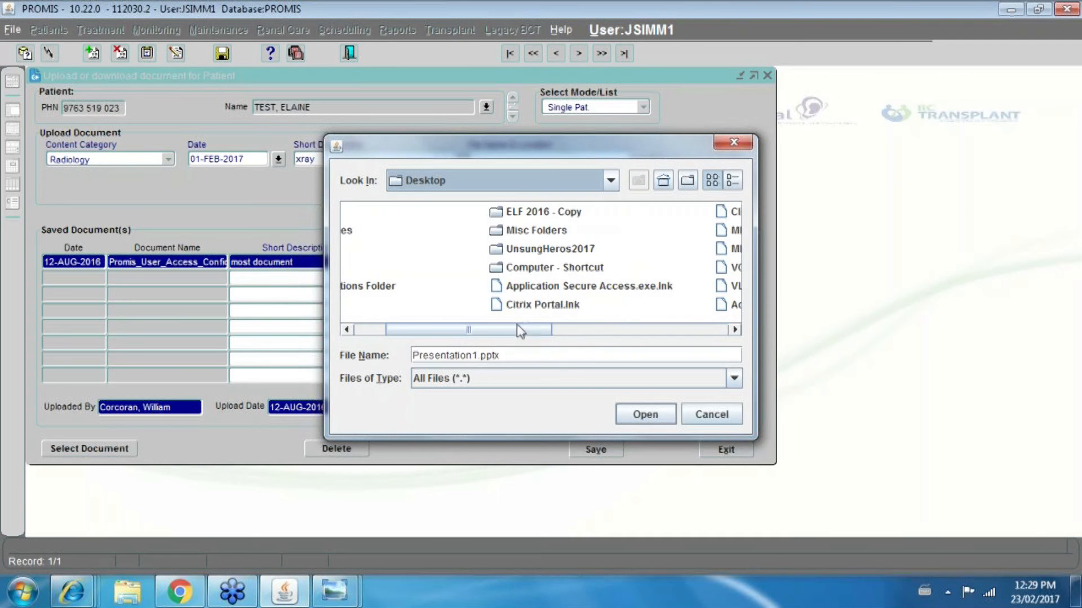
drag(518, 330, 715, 328)
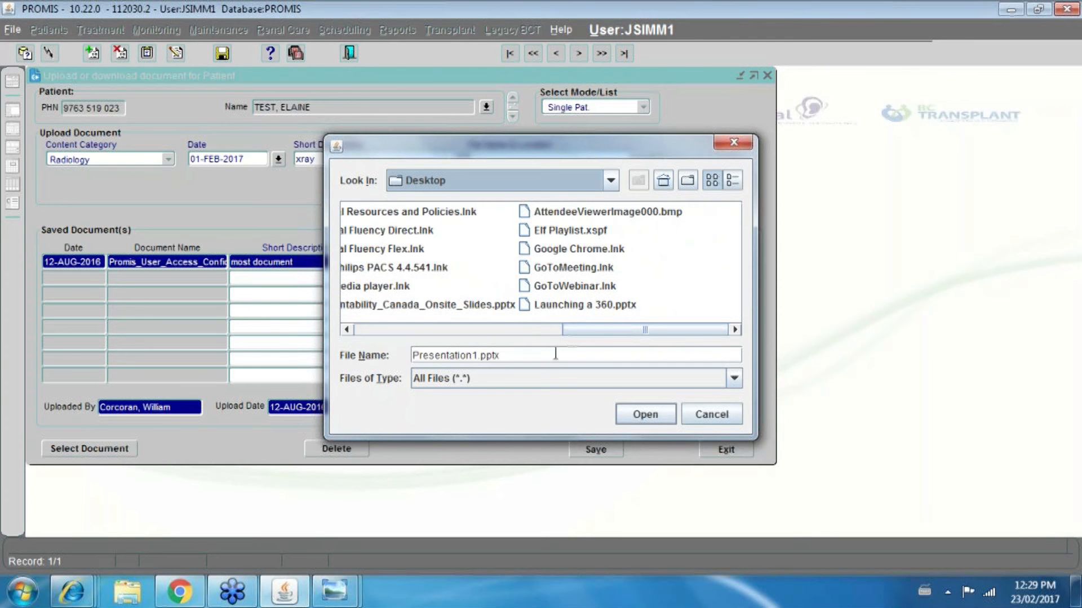
click(623, 212)
click(643, 412)
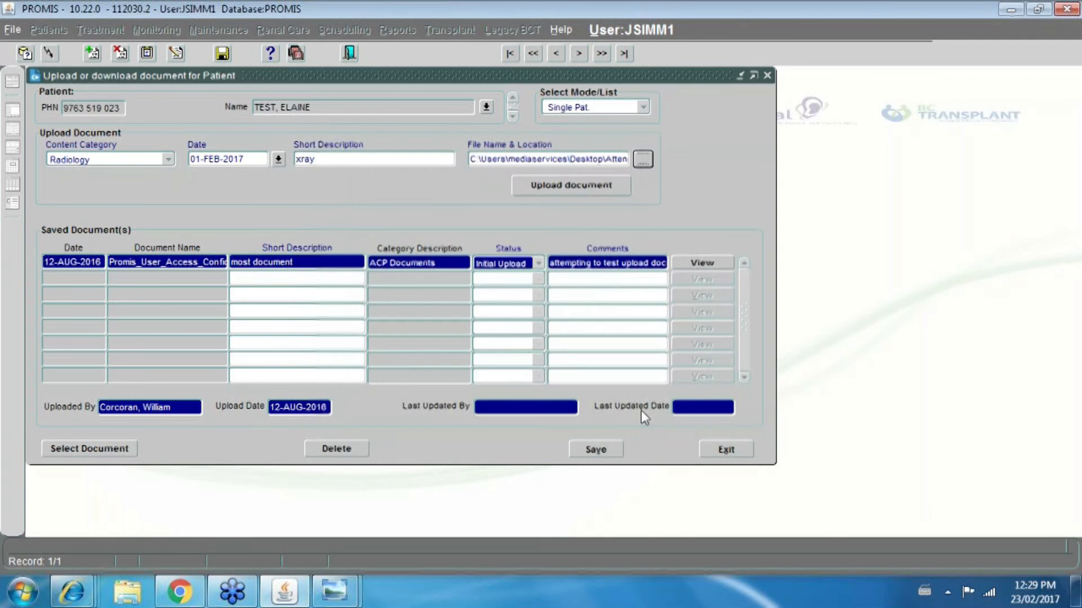
Step: Attempt the .bmp upload, acknowledge the disallowed file-type error, and exit the upload form
click(570, 185)
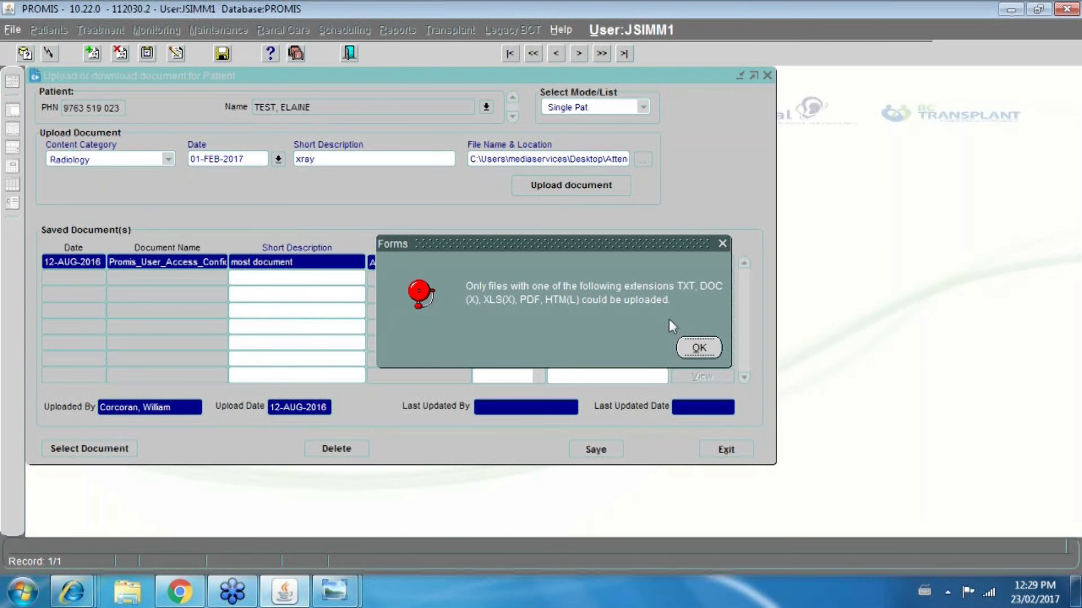
click(699, 348)
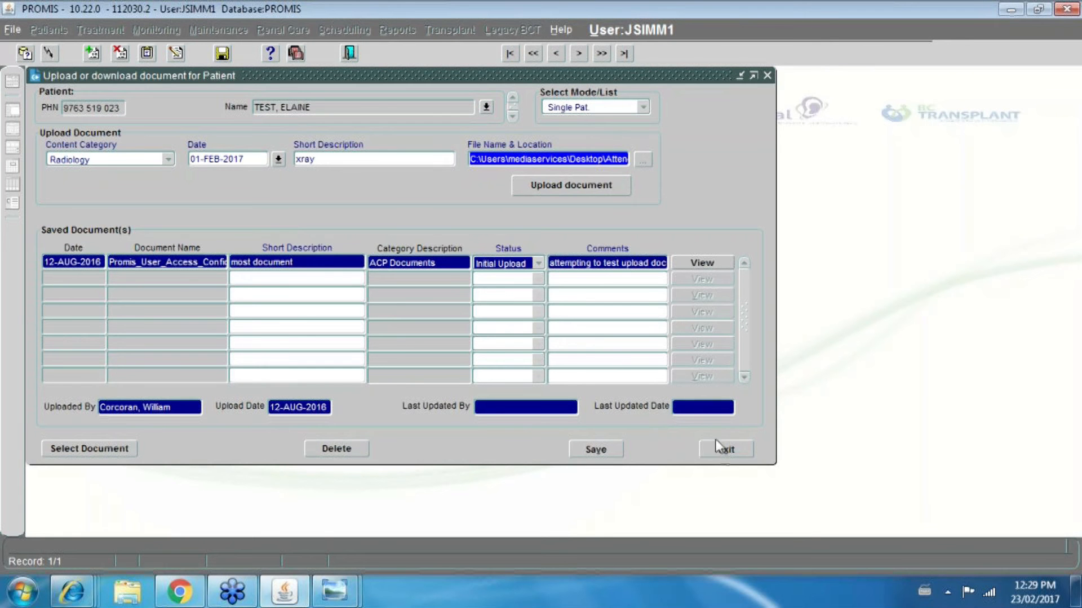
click(725, 450)
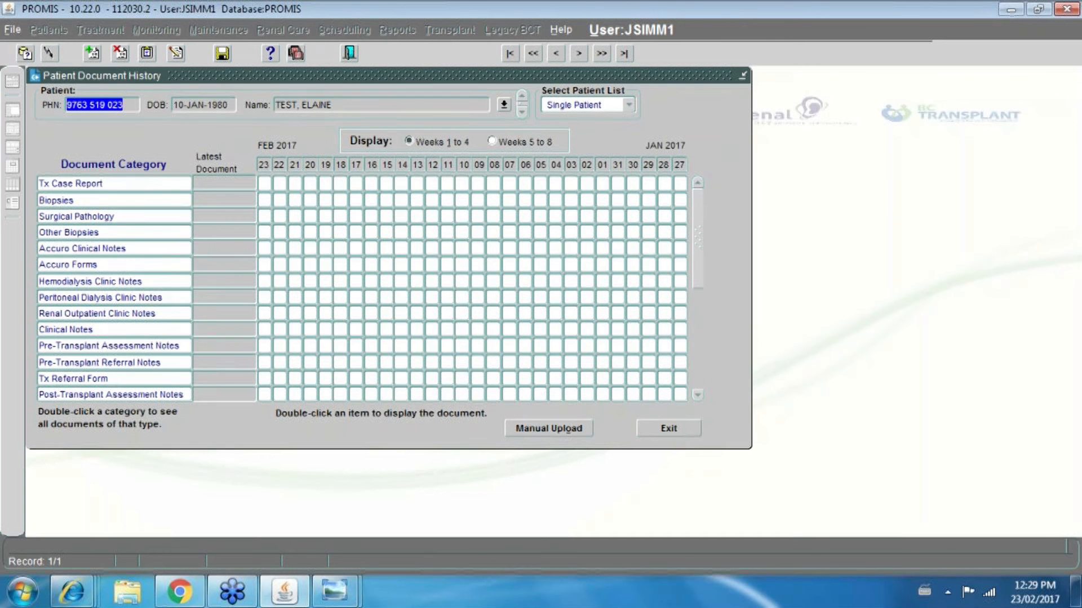
Step: Exit the document history, save the referral, and switch to the Medications section
click(685, 427)
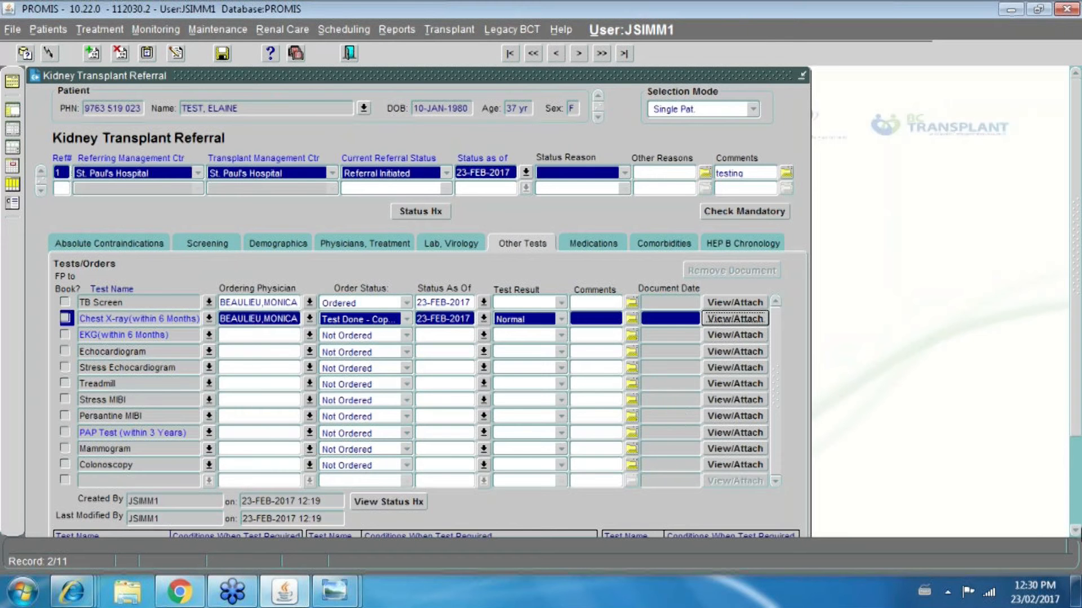
click(1077, 532)
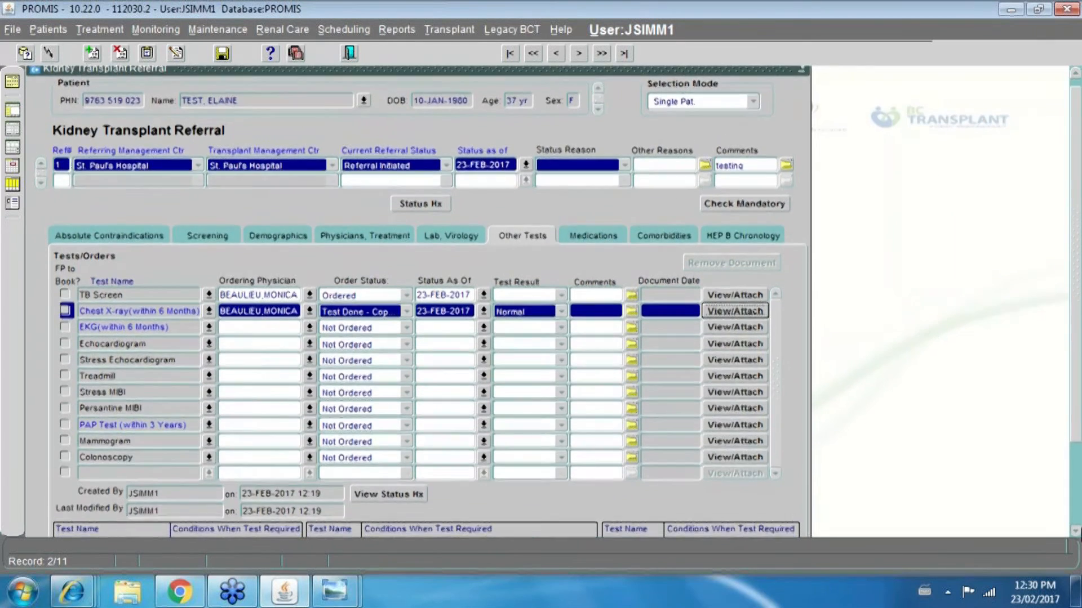
click(1077, 531)
click(1076, 531)
click(1076, 531)
click(1076, 531)
click(1076, 531)
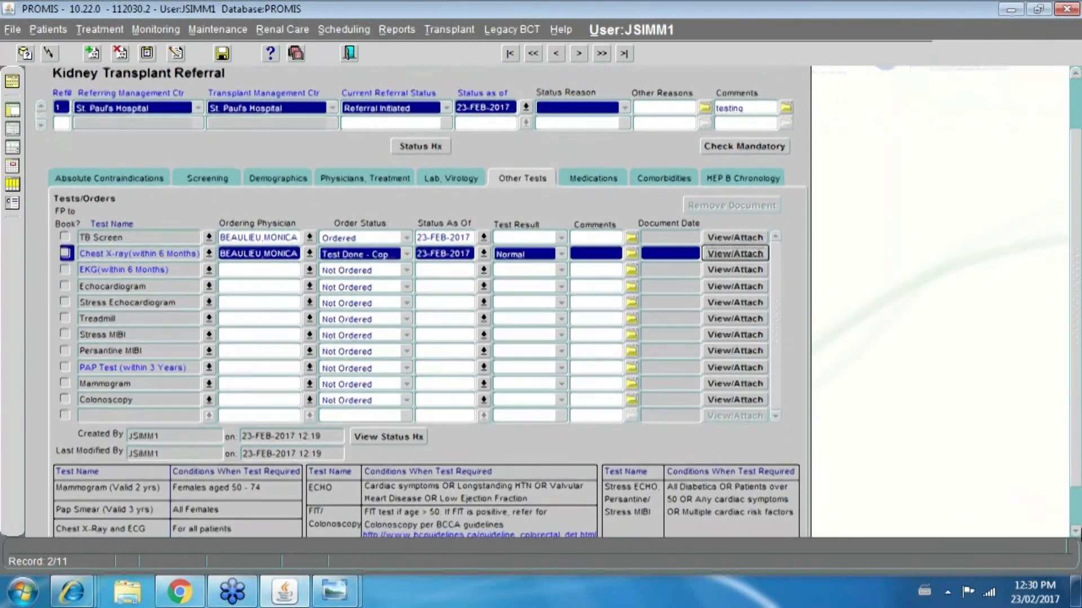
click(1077, 531)
click(1076, 532)
click(1076, 531)
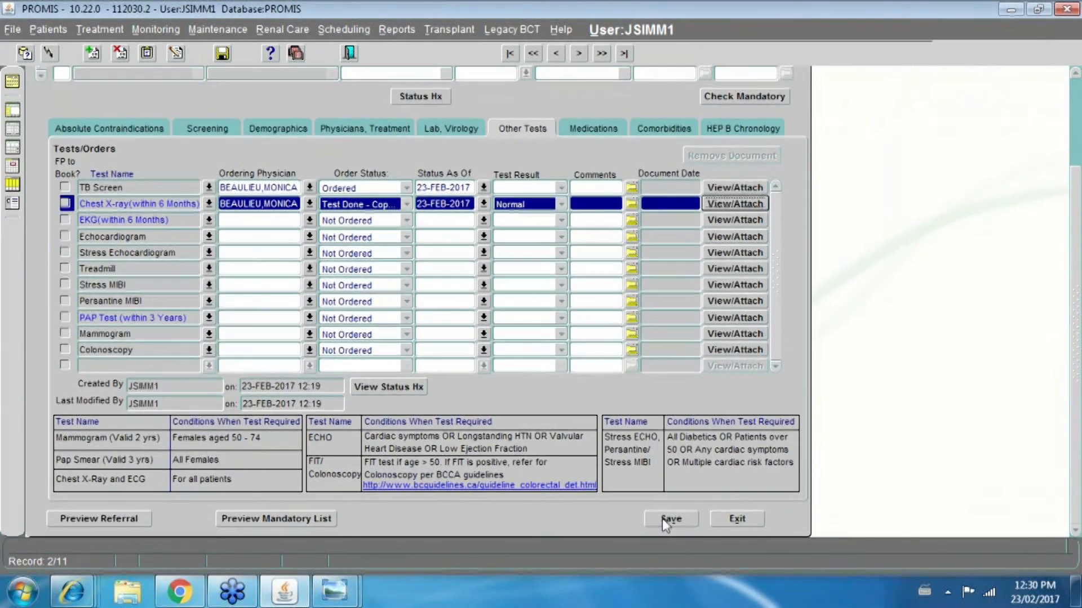
click(663, 519)
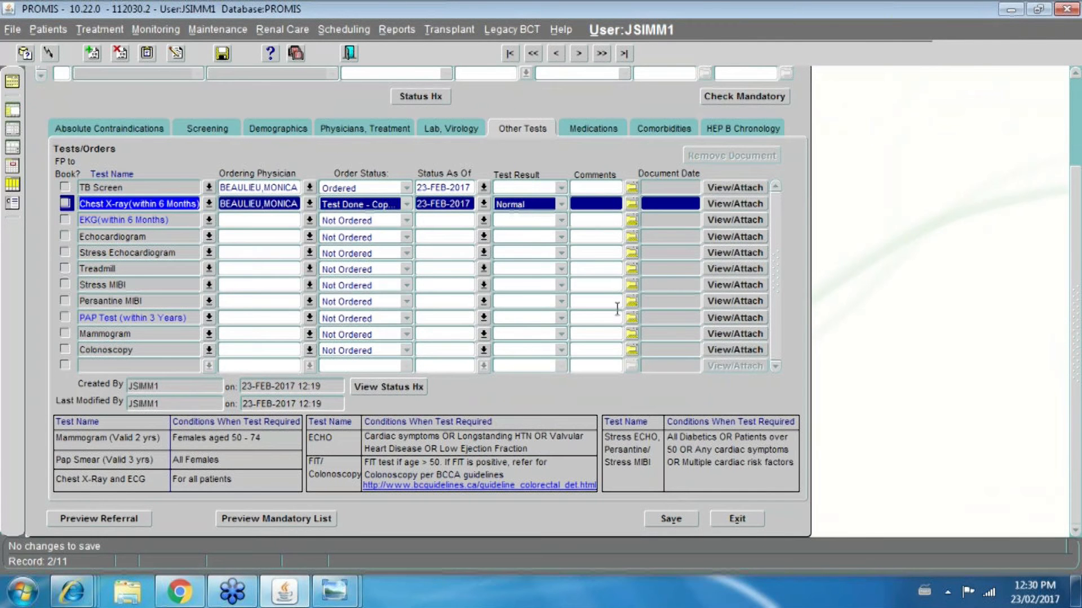
click(592, 134)
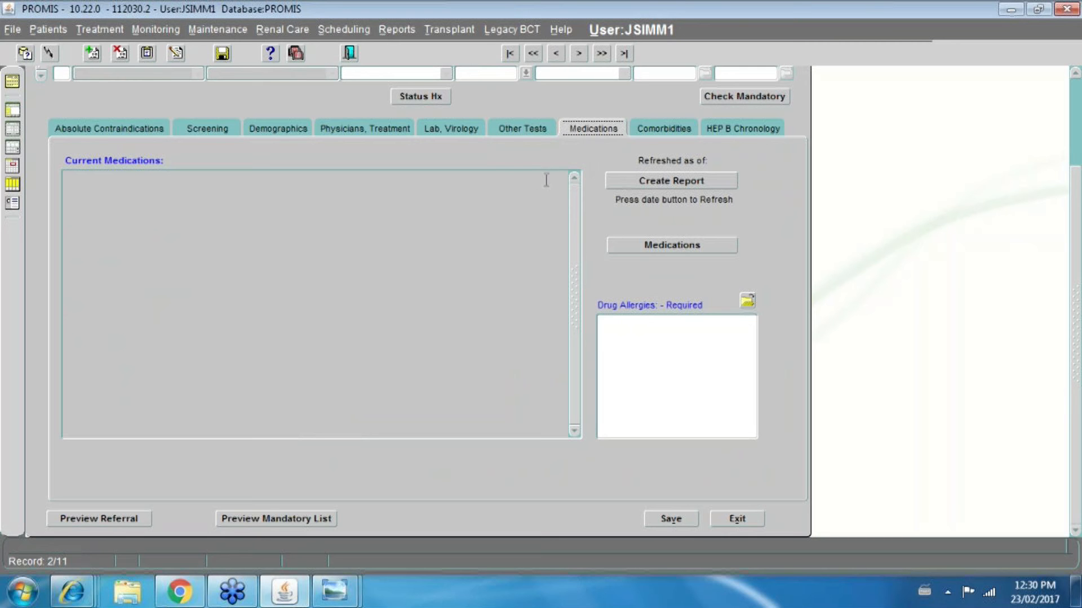
Step: Regenerate the current medications report, save the referral, and show its Comorbidities section
click(640, 184)
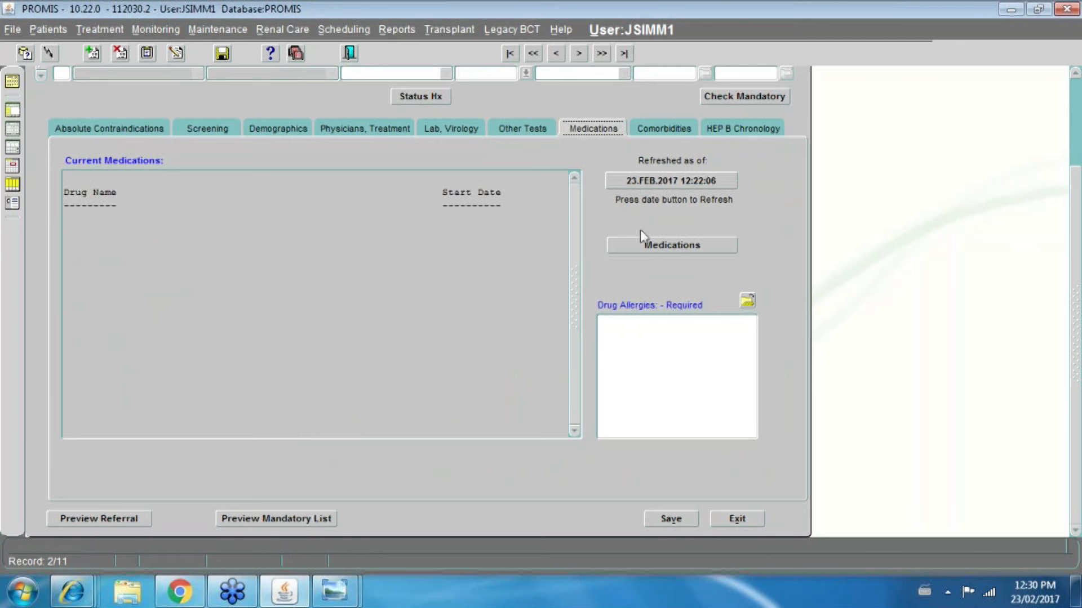
click(667, 518)
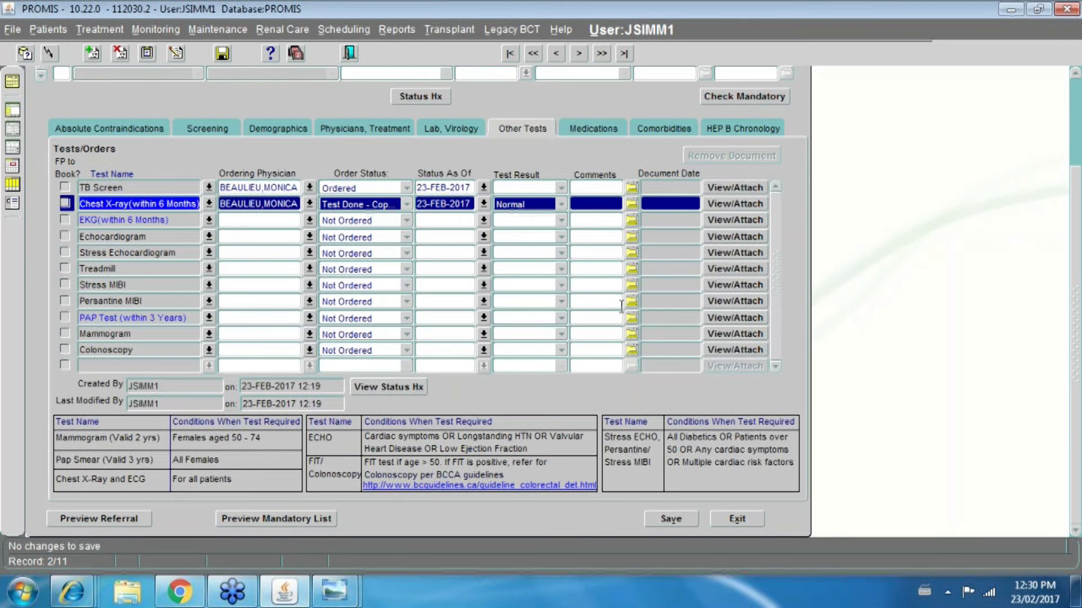
click(660, 129)
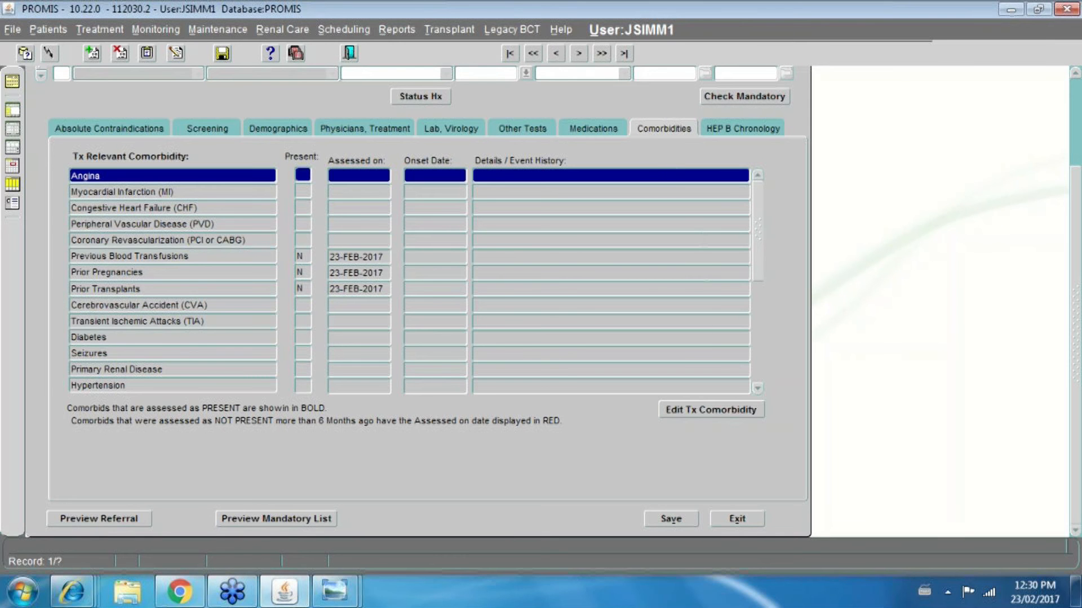
Step: Mark Diabetes and all remaining transplant comorbidities N (not present), assessed 23-FEB-2017
click(704, 404)
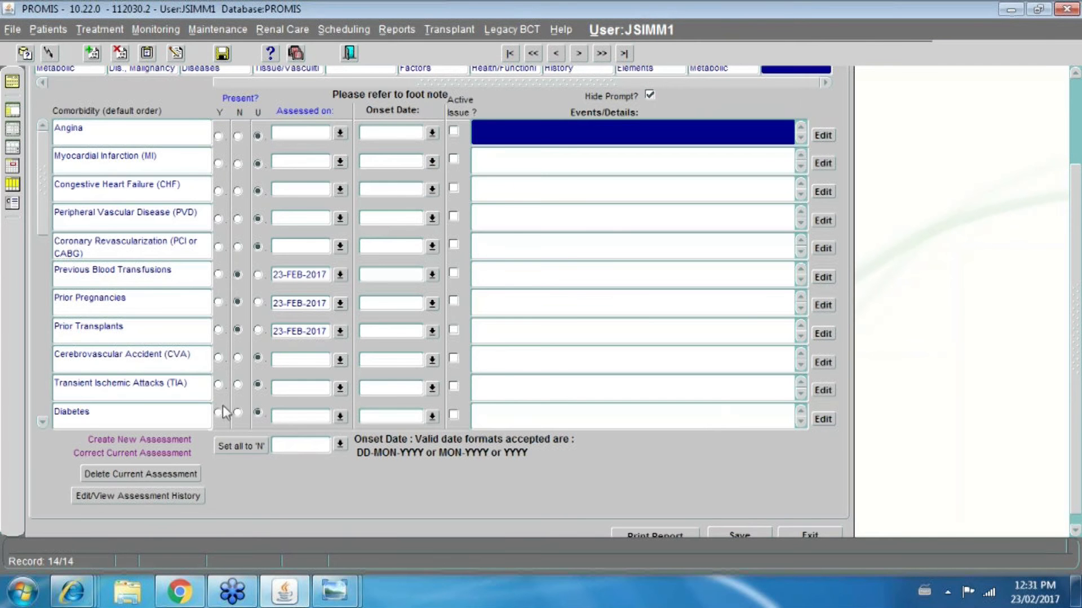
click(238, 414)
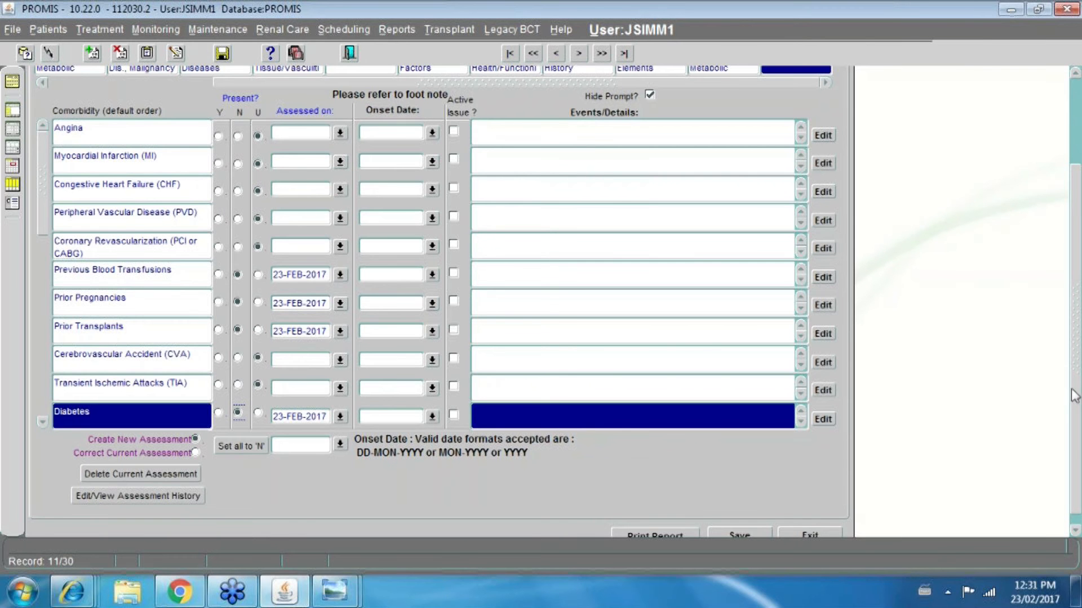
scroll(880, 234, up, 3)
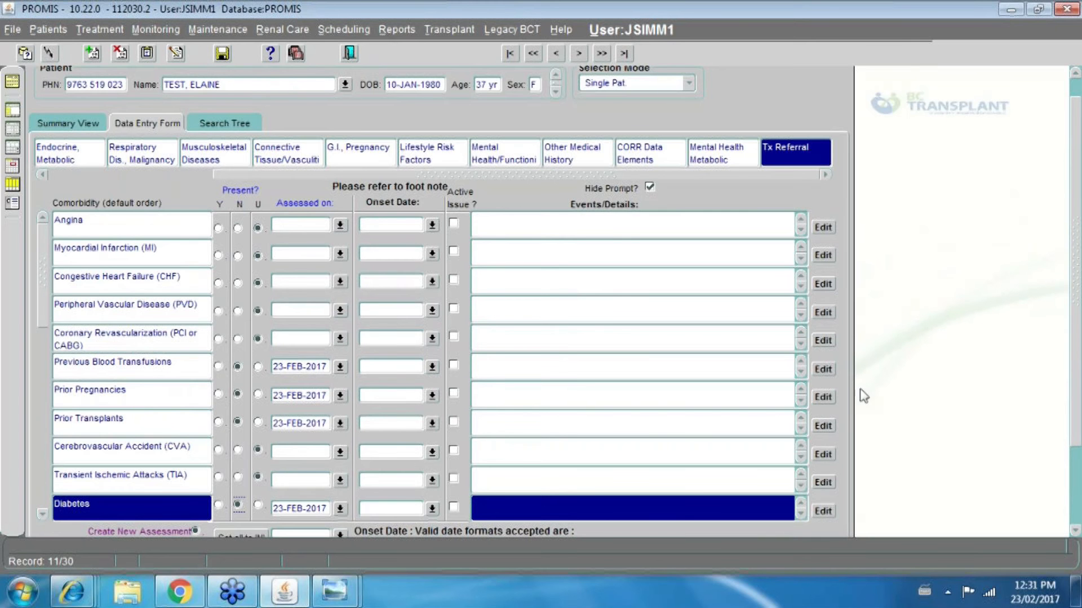
scroll(1076, 369, down, 3)
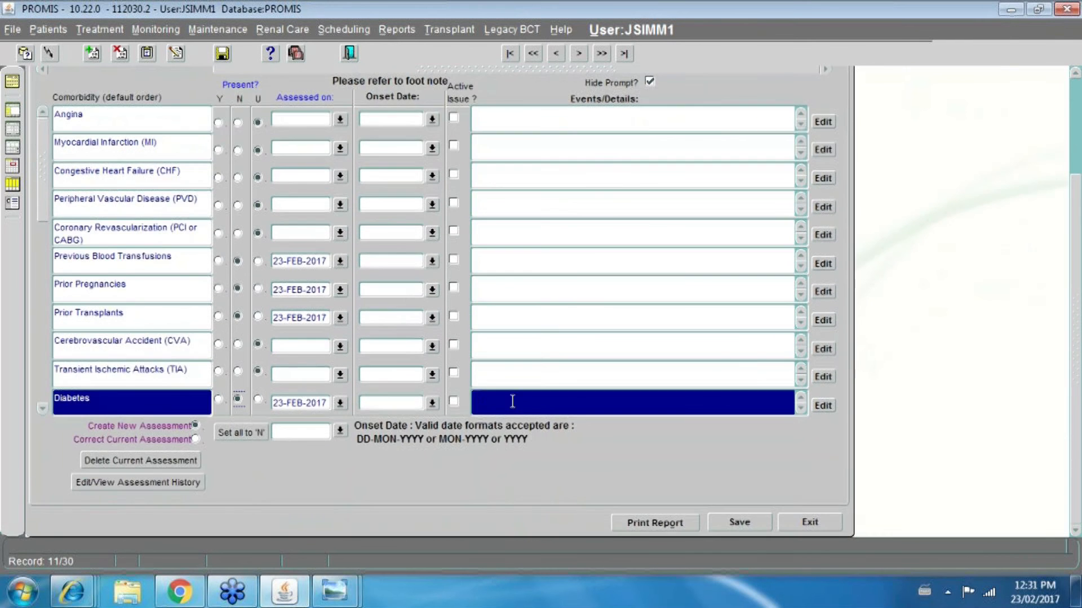
click(258, 434)
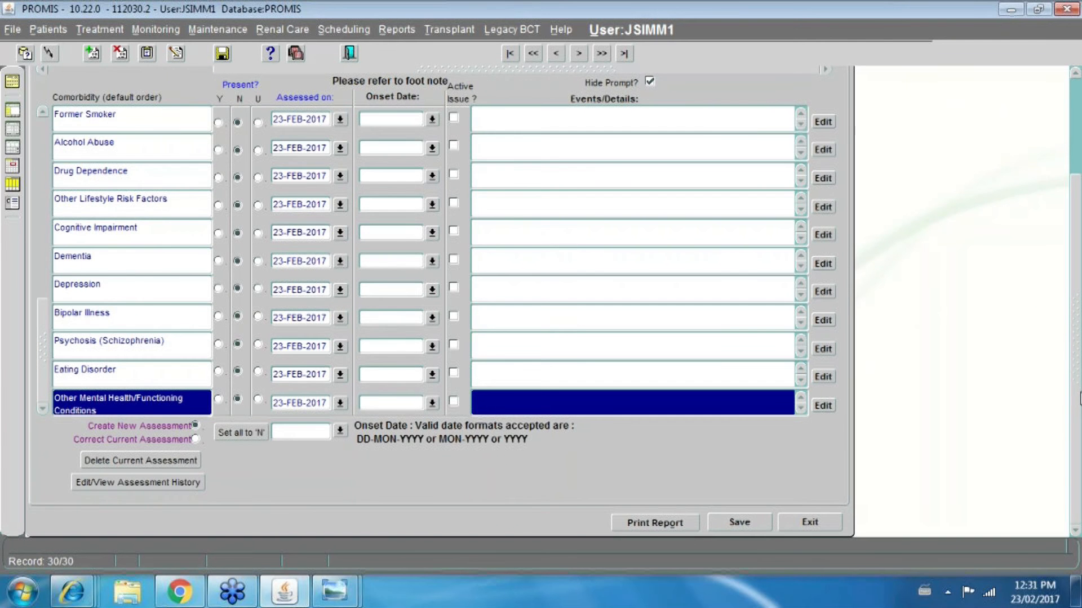
scroll(920, 278, up, 3)
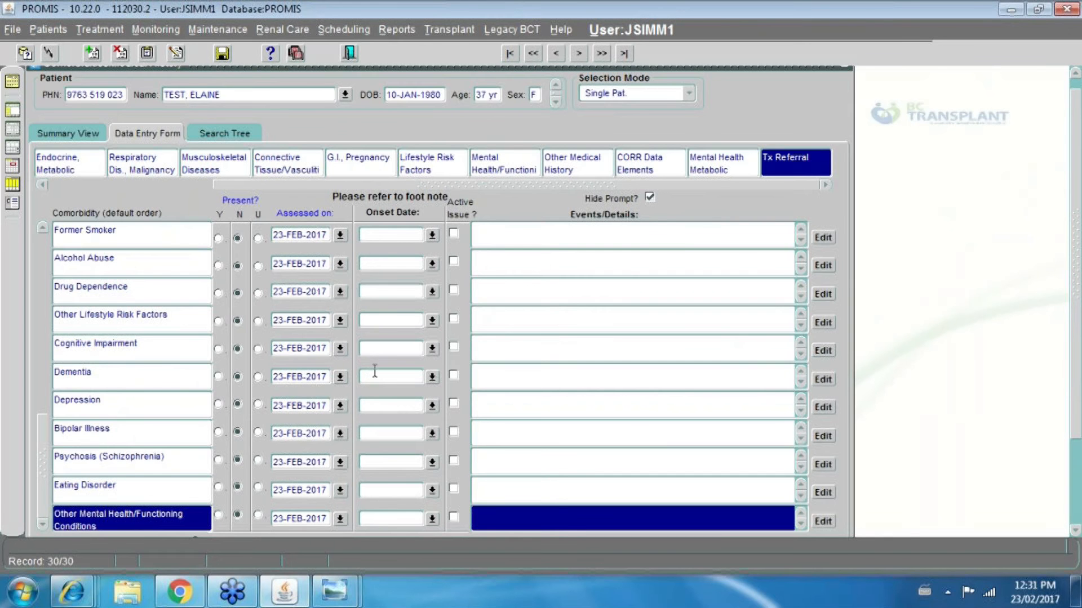
Step: Try setting Dementia to Y, then close the events editor without saving the changes
click(822, 380)
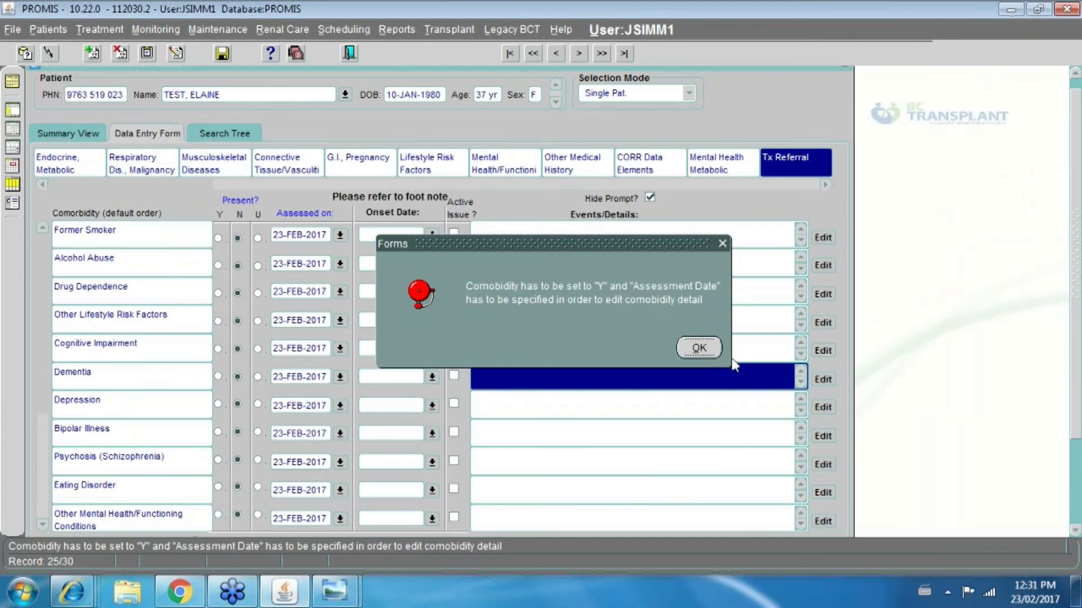
click(704, 349)
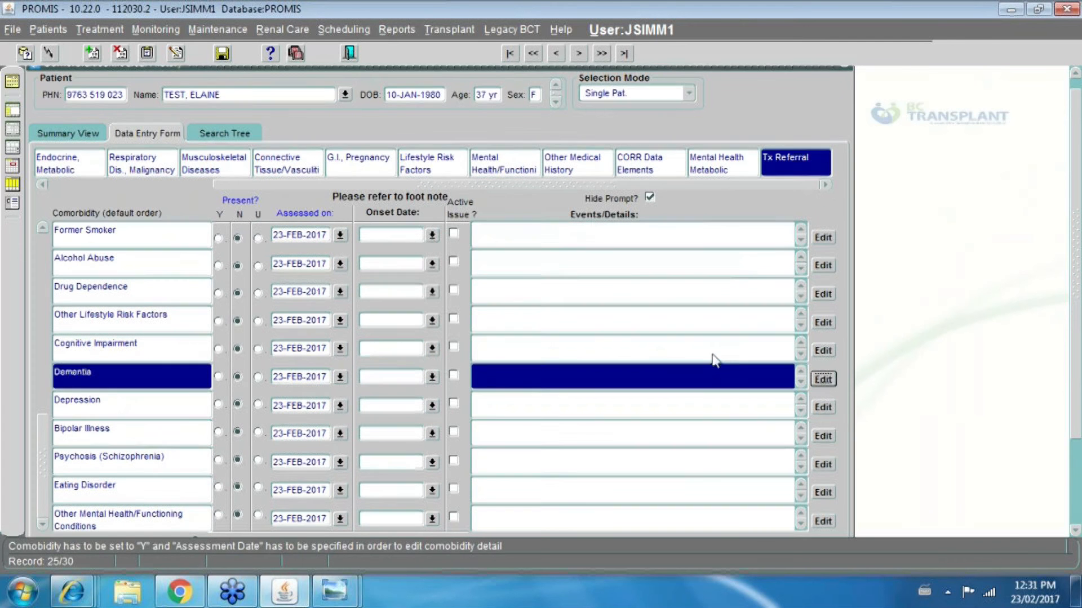
click(218, 376)
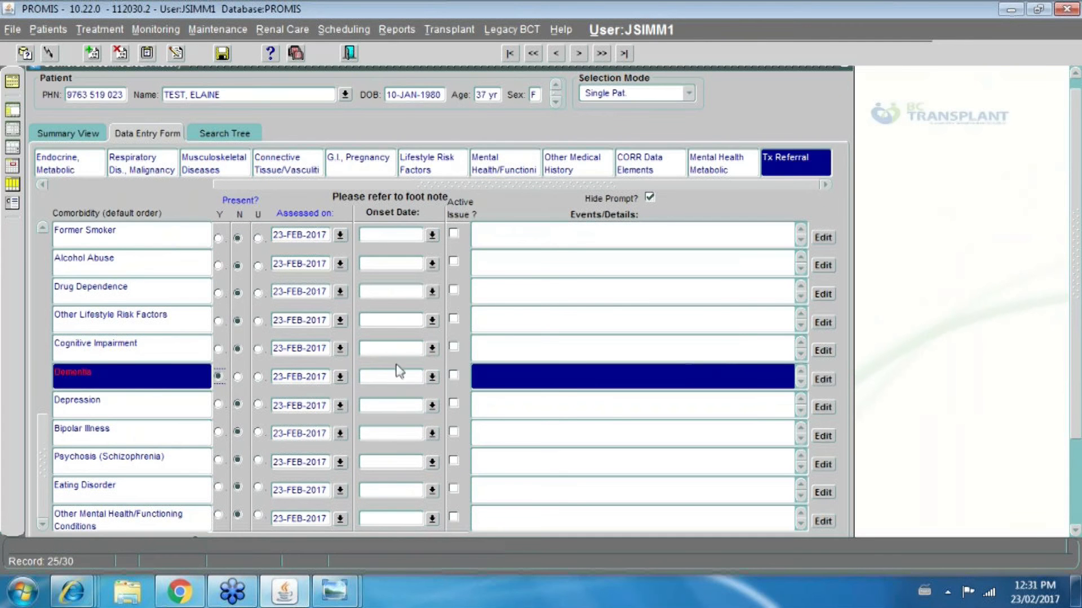
click(823, 379)
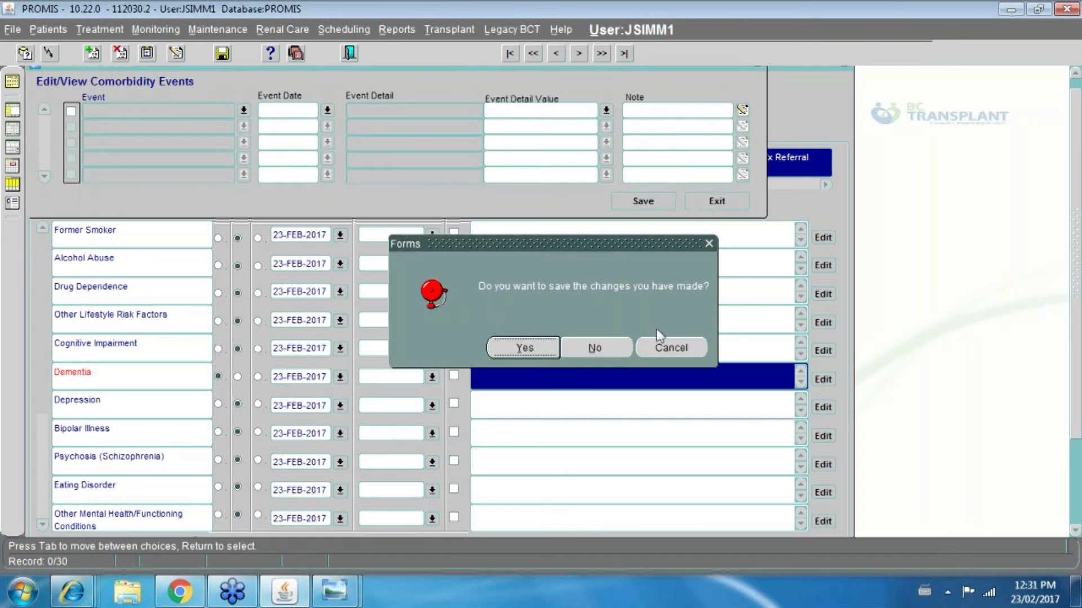
click(611, 349)
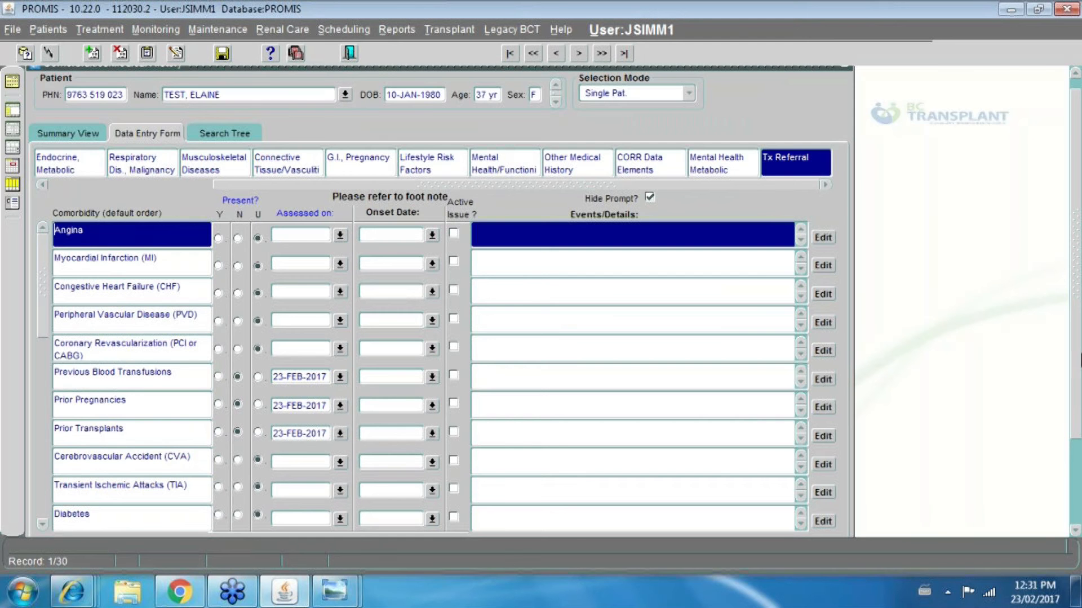
Step: Save and close the comorbidity assessment, save the referral, and view its HEP B Chronology
scroll(1077, 363, down, 1)
scroll(1077, 363, down, 5)
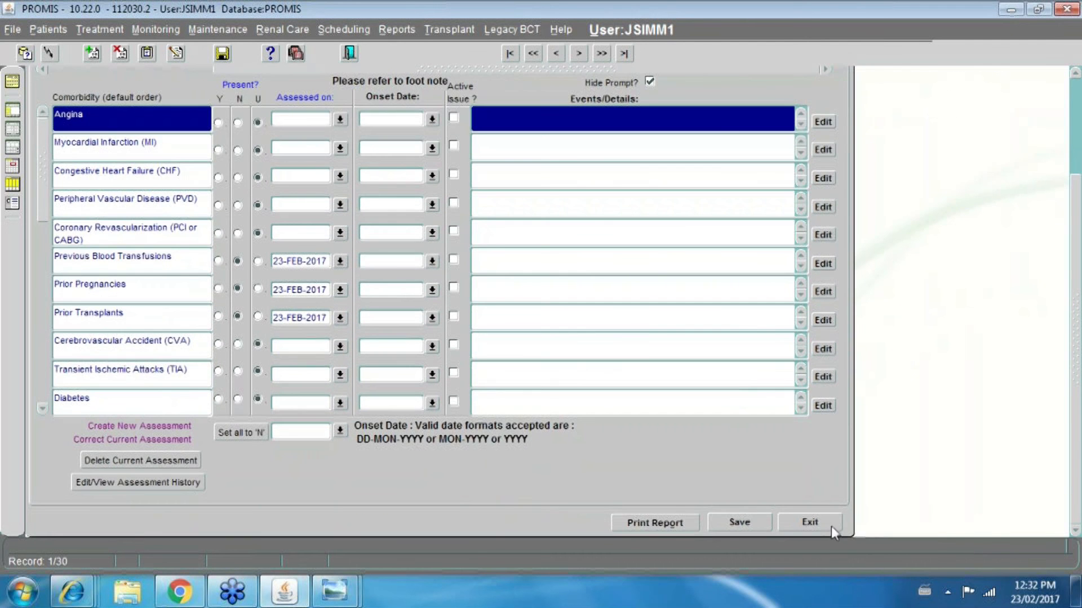
click(752, 520)
click(803, 522)
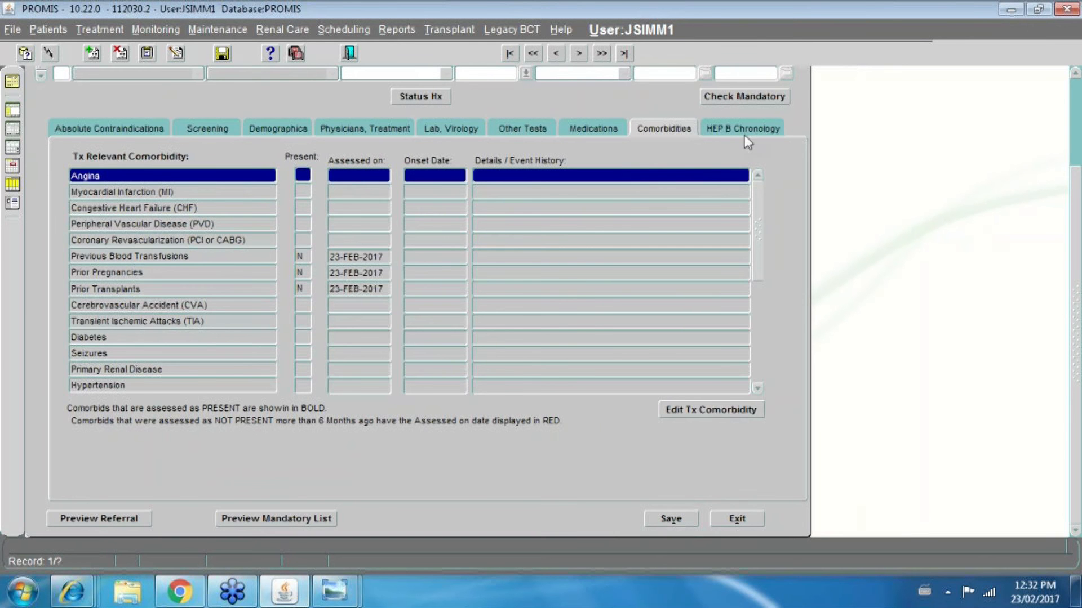
click(670, 518)
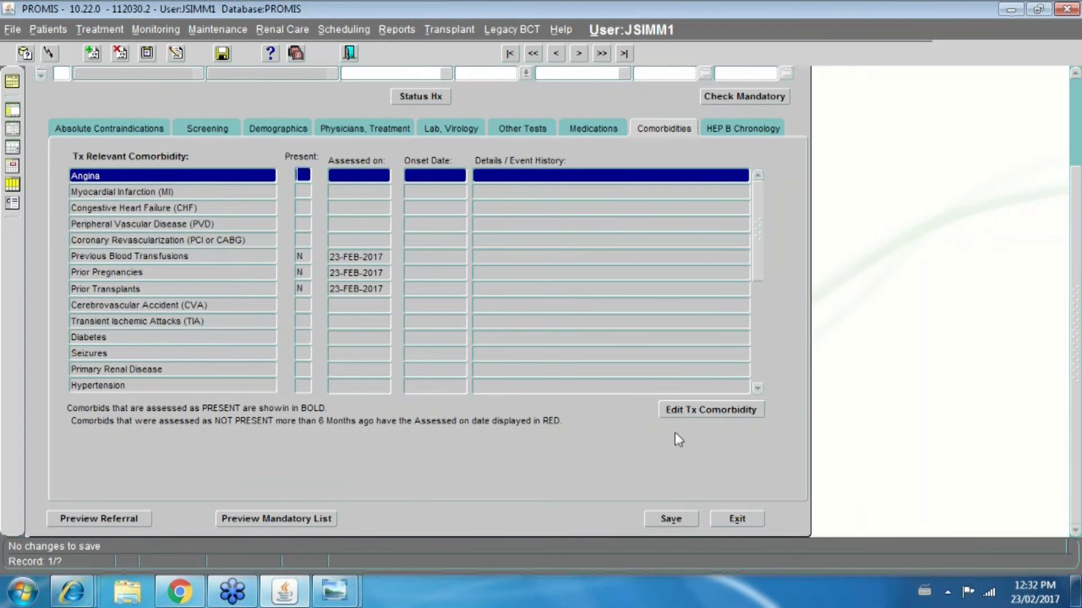
click(747, 127)
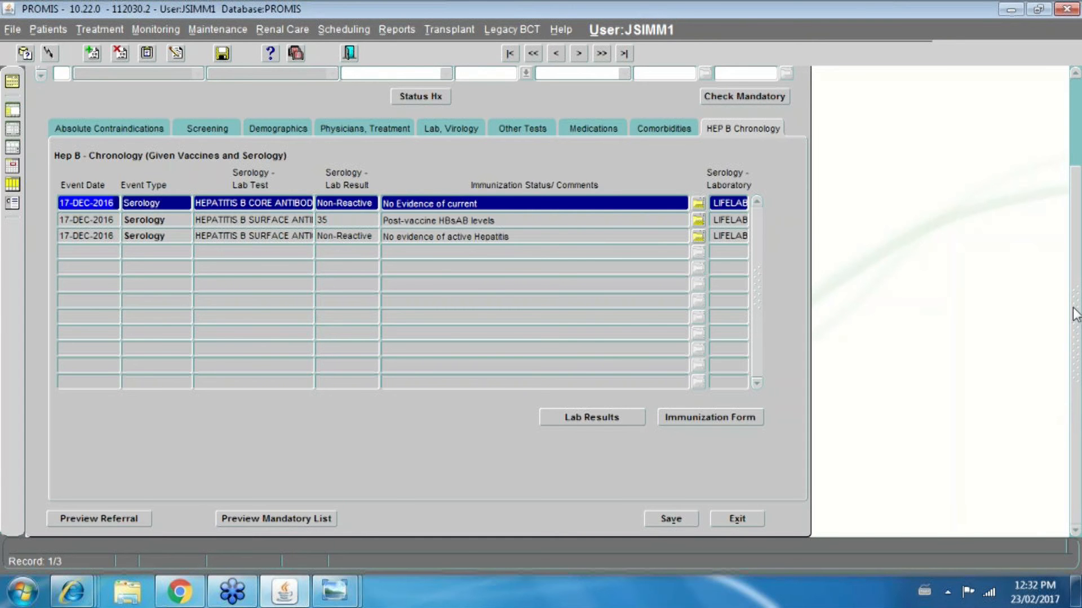
scroll(1074, 314, up, 5)
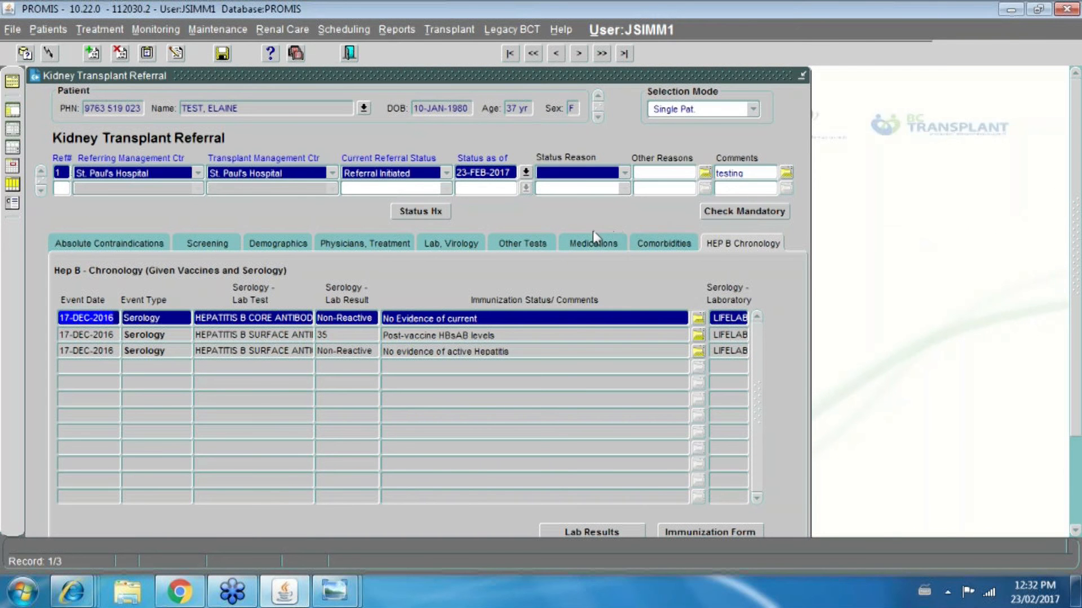
Step: Attempt status Referral Submitted, check the missing mandatory items, then view Lab, Virology results
click(446, 173)
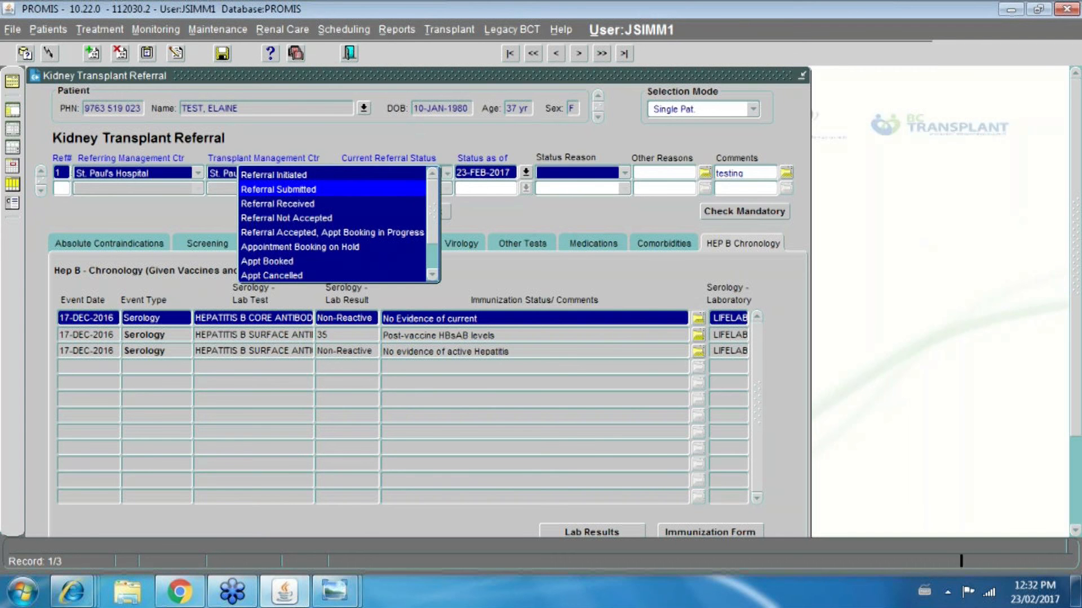
click(315, 189)
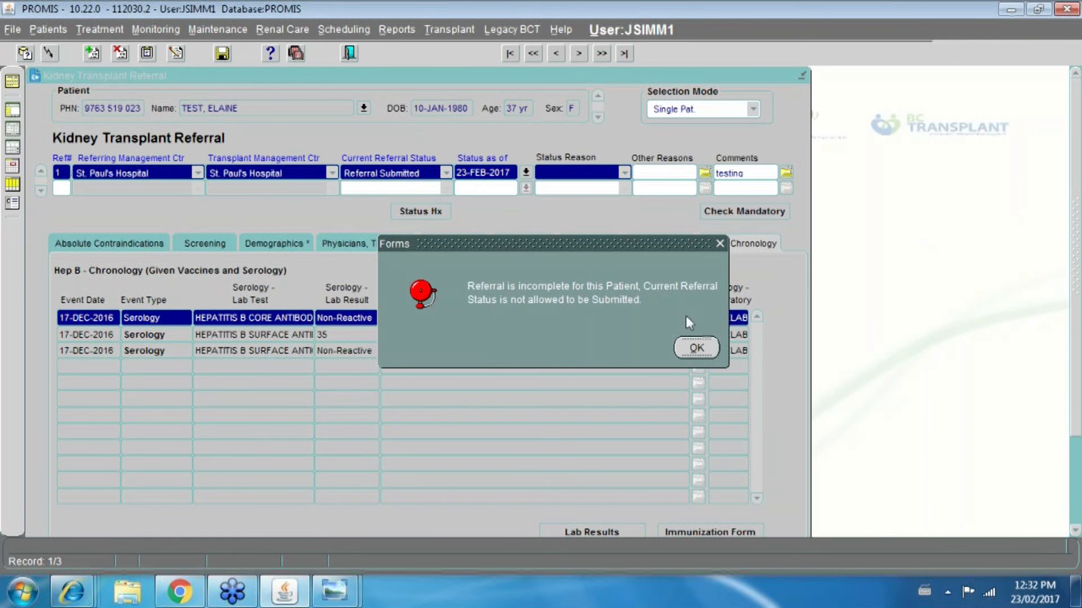
click(699, 346)
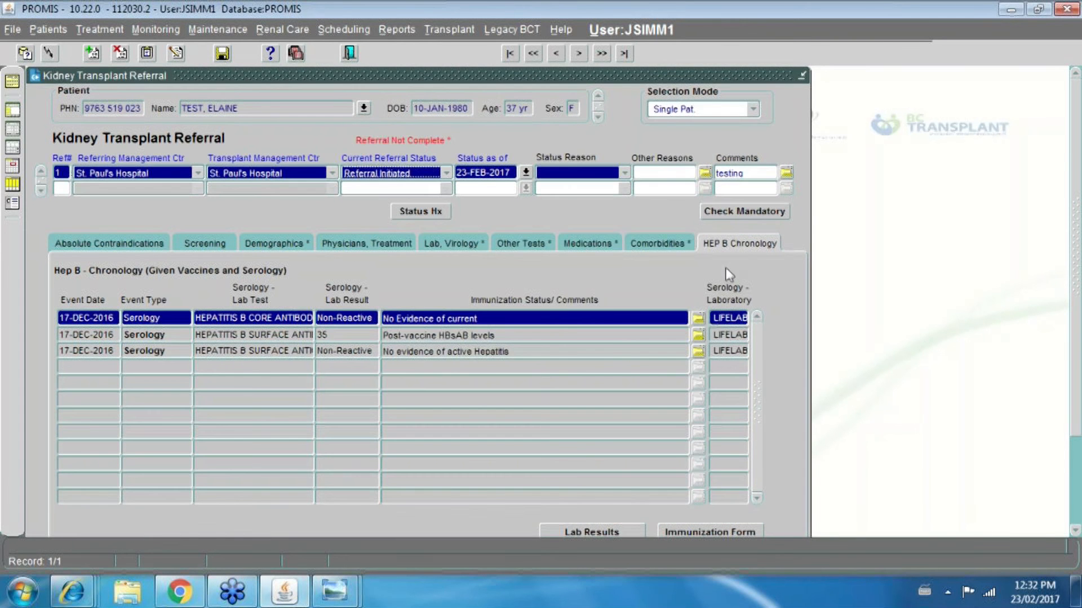
click(744, 212)
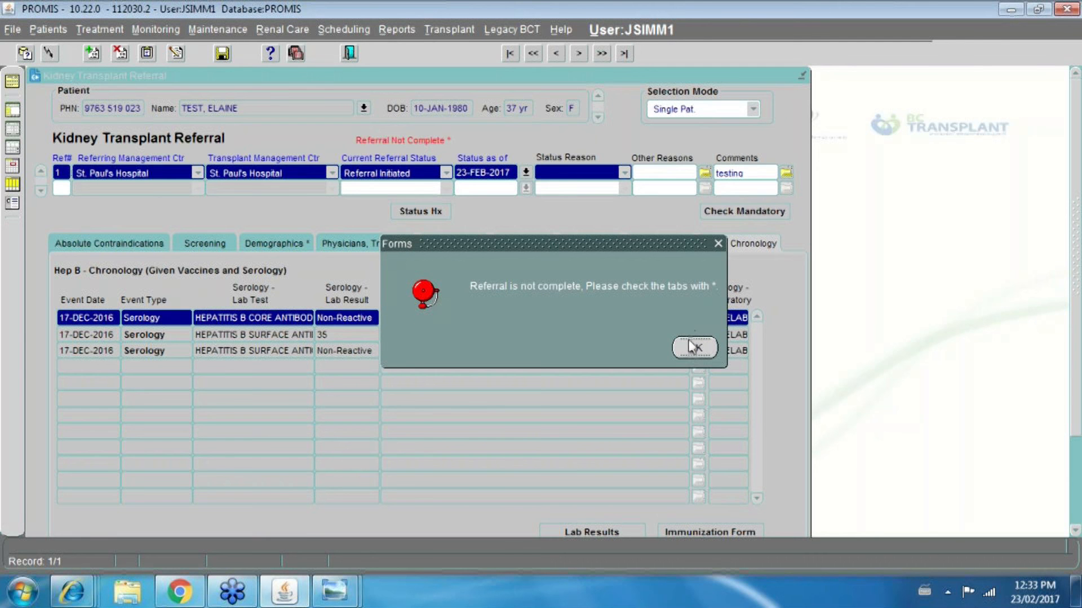
click(689, 348)
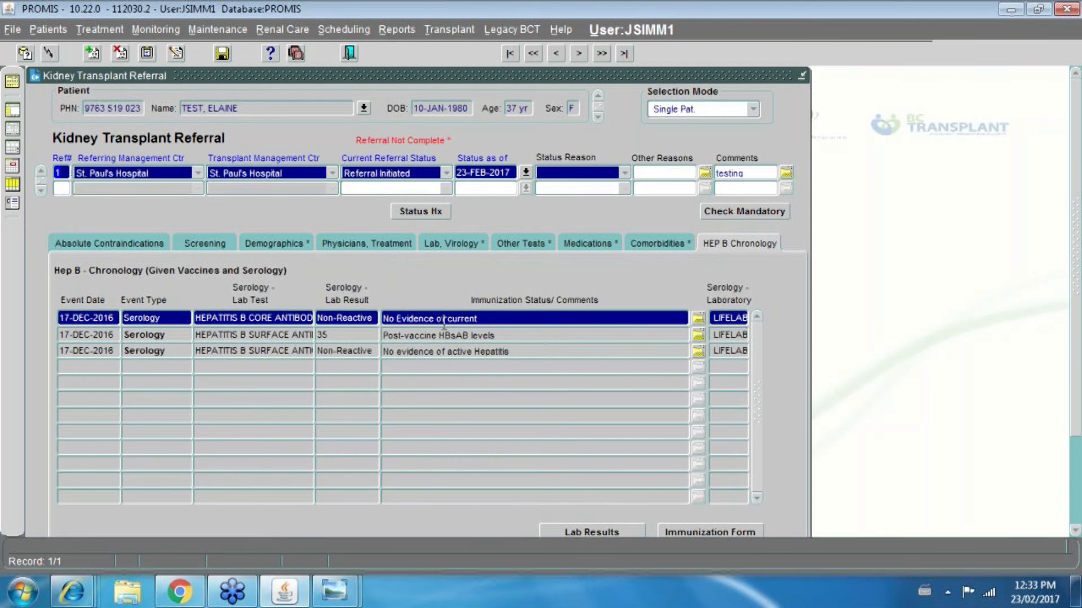
click(460, 243)
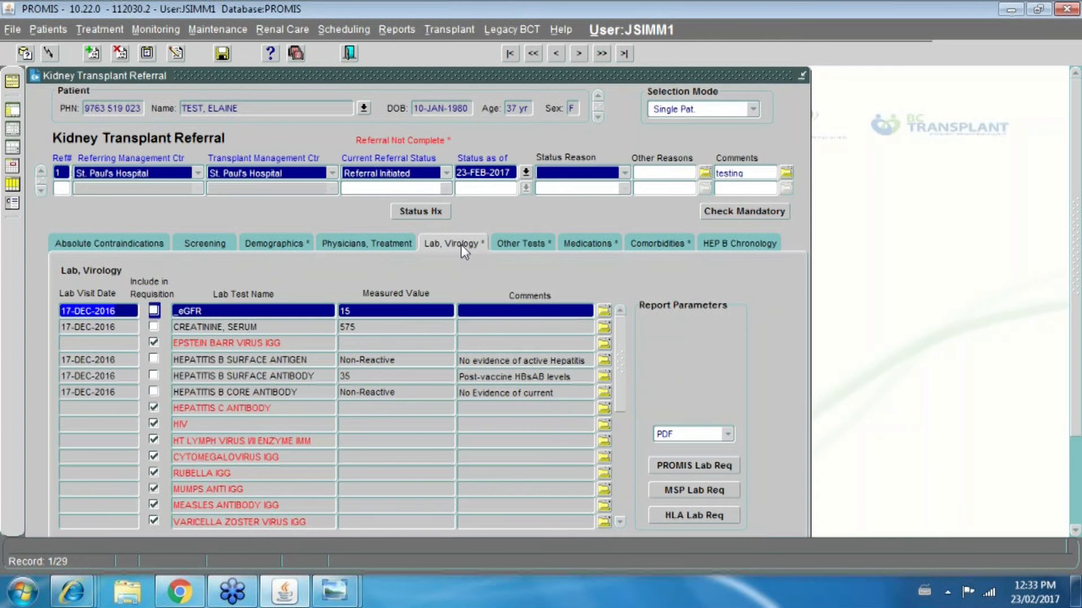
Step: Review the Other Tests, Medications and Comorbidities tabs, then acknowledge the save-first prompt on Edit Tx Comorbidity
click(517, 245)
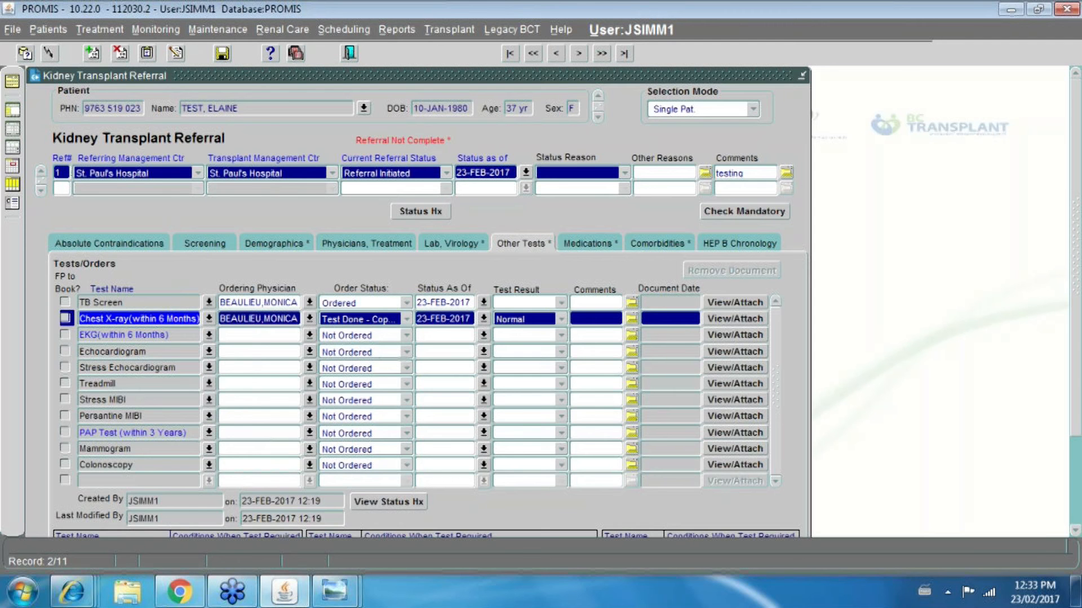
click(583, 243)
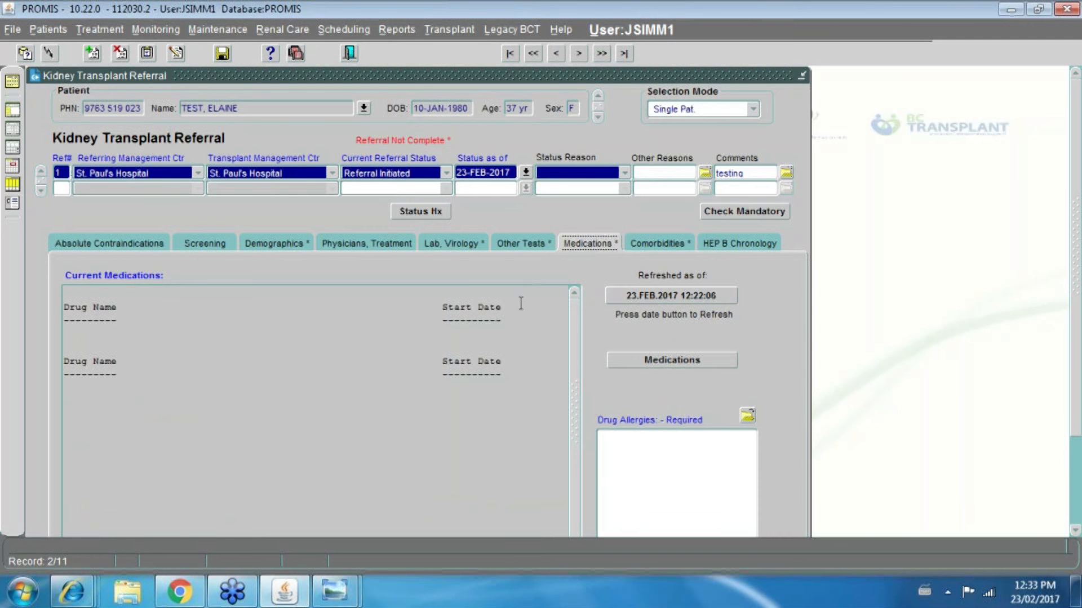
click(653, 243)
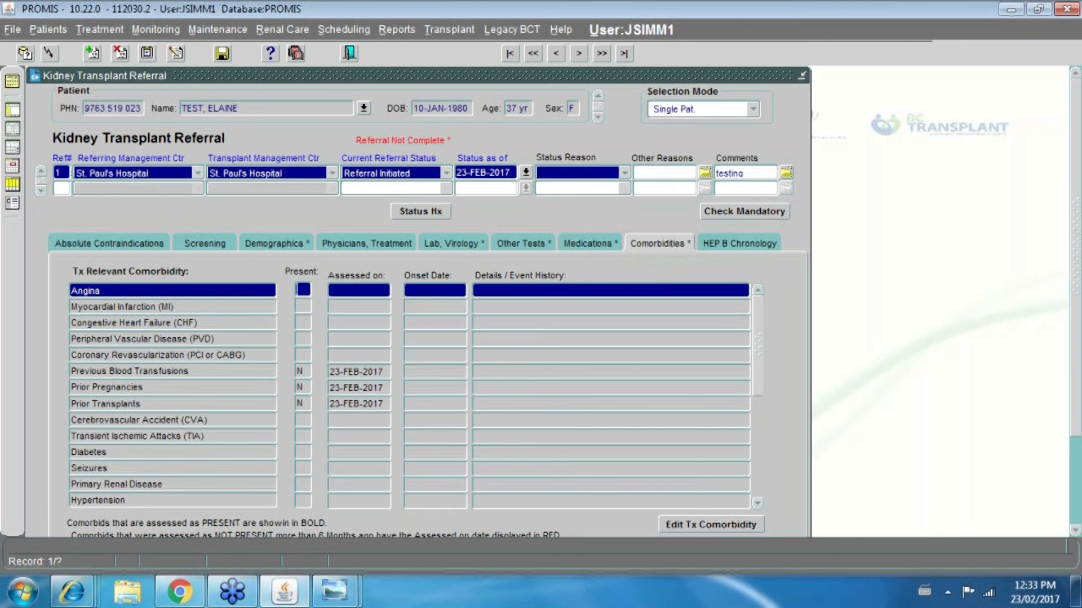
click(698, 524)
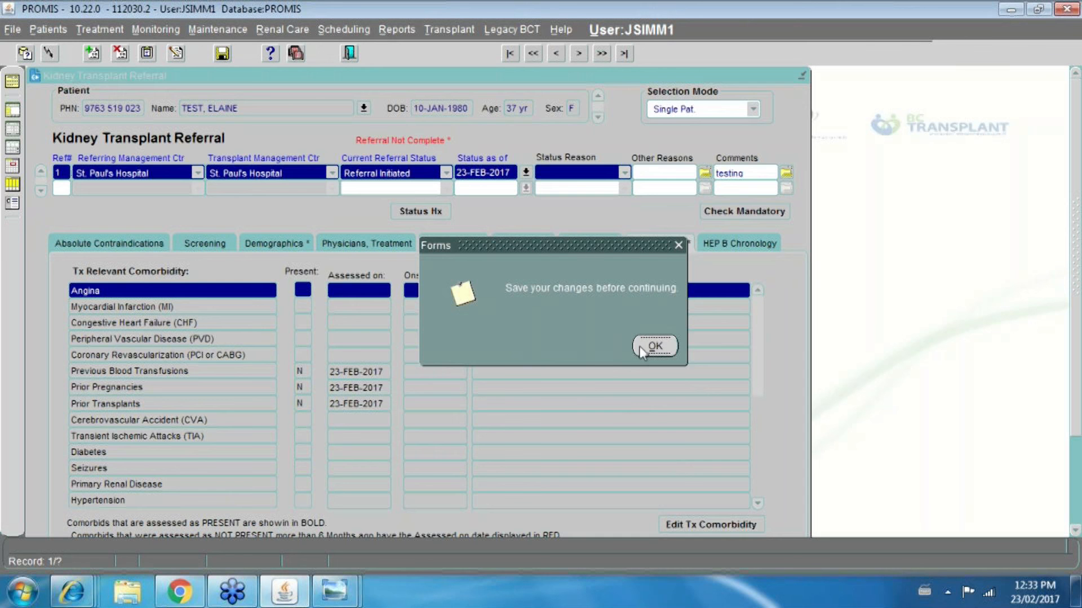
click(641, 347)
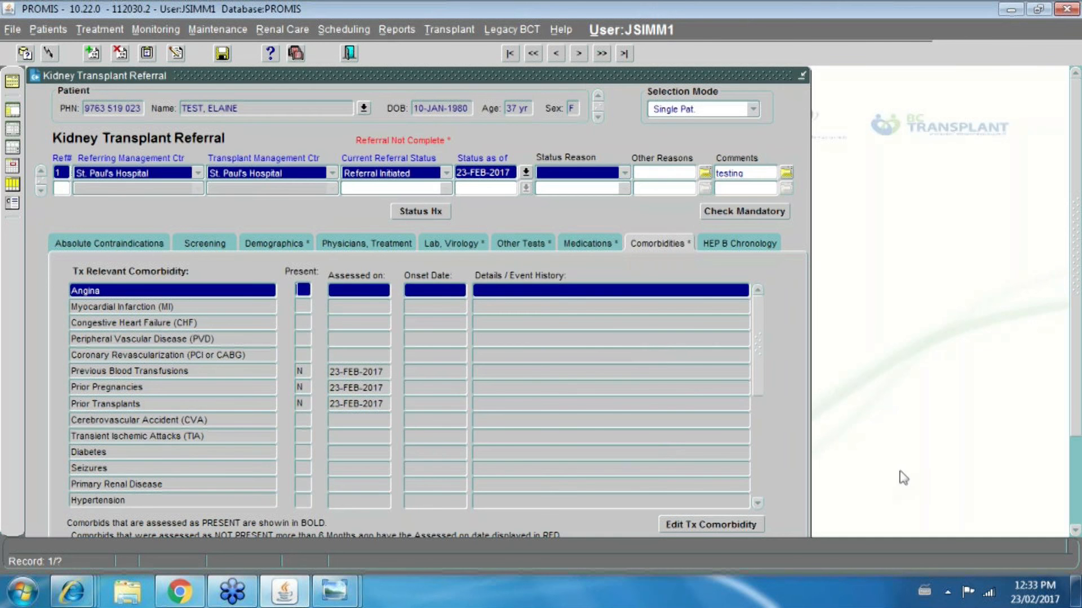
scroll(1077, 445, down, 2)
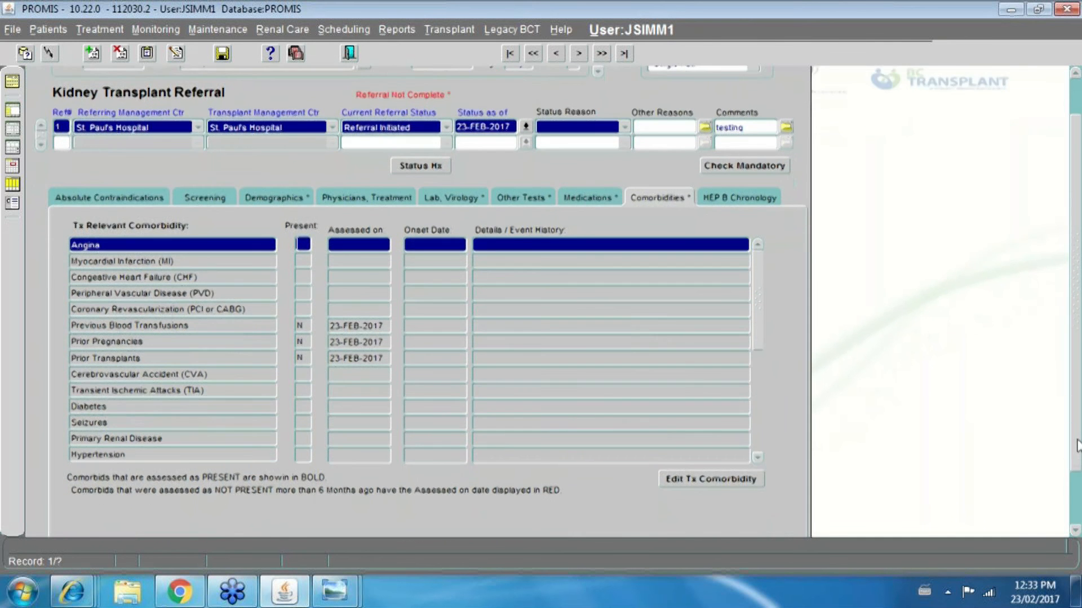
scroll(1077, 445, down, 3)
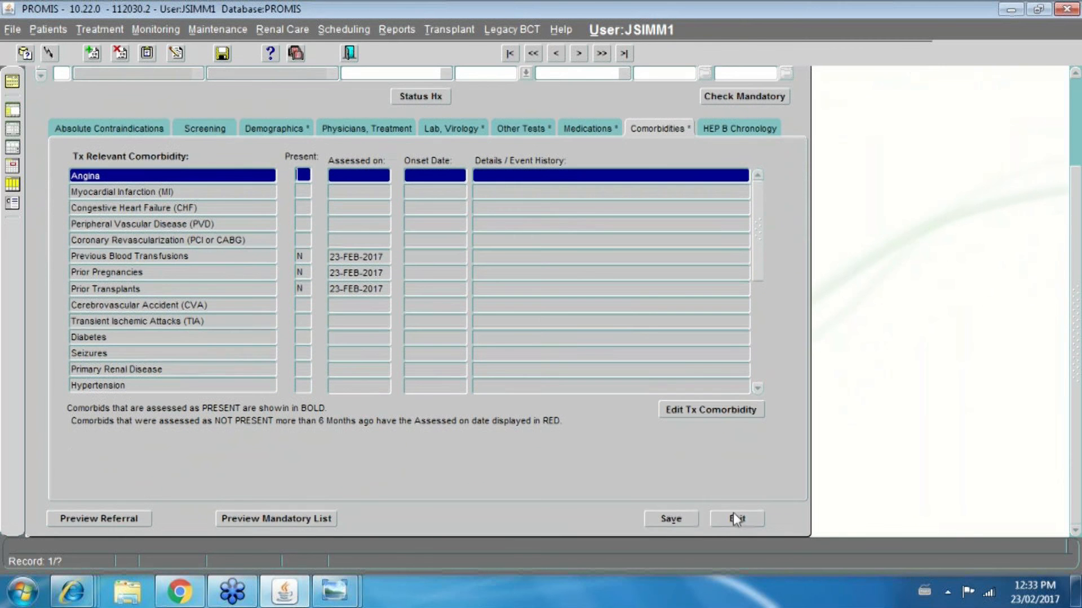
Step: Look over demographics and comorbidities, confirm no changes to save, and exit the Kidney Transplant Referral
click(684, 519)
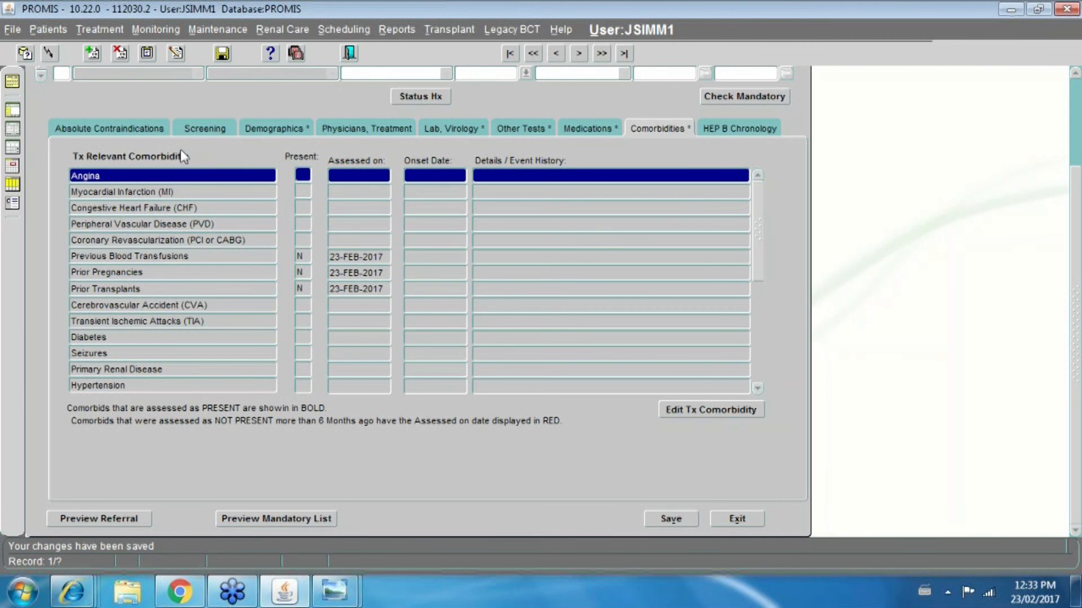
click(261, 129)
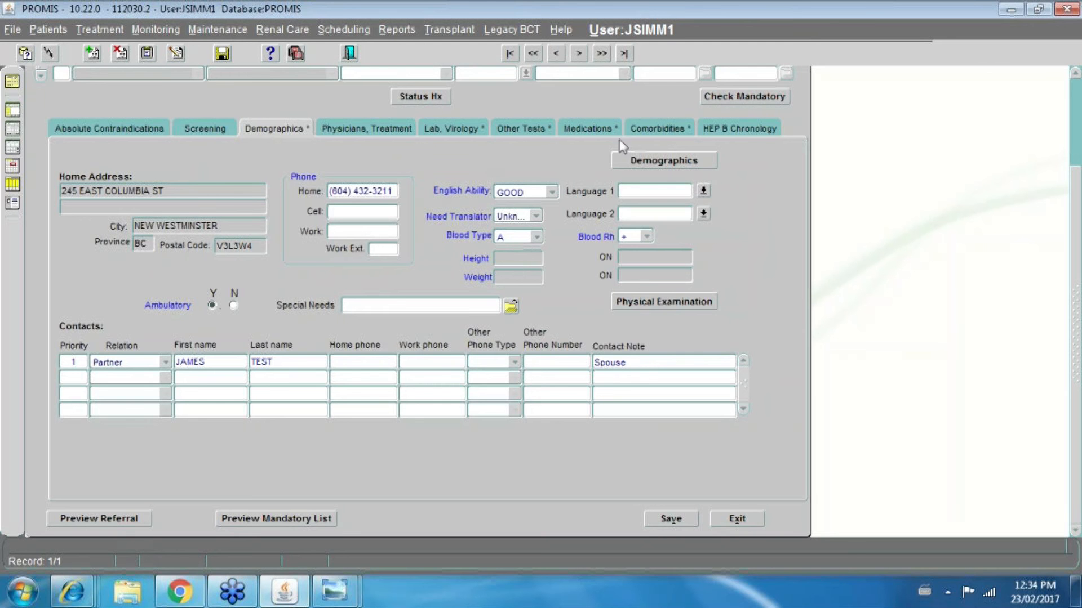
click(652, 129)
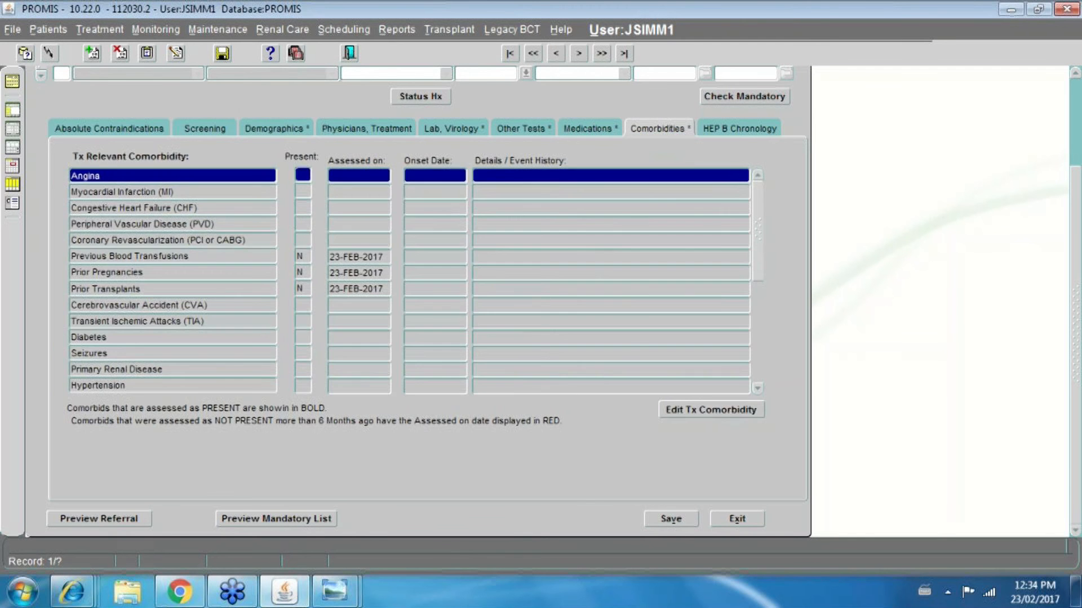
scroll(1077, 394, up, 2)
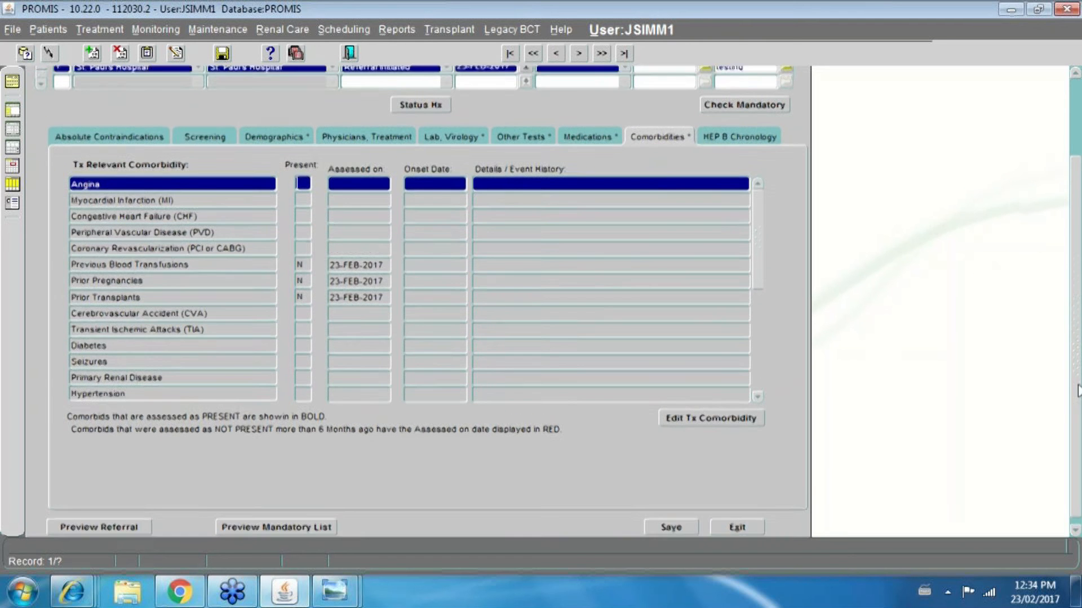
scroll(1077, 371, up, 2)
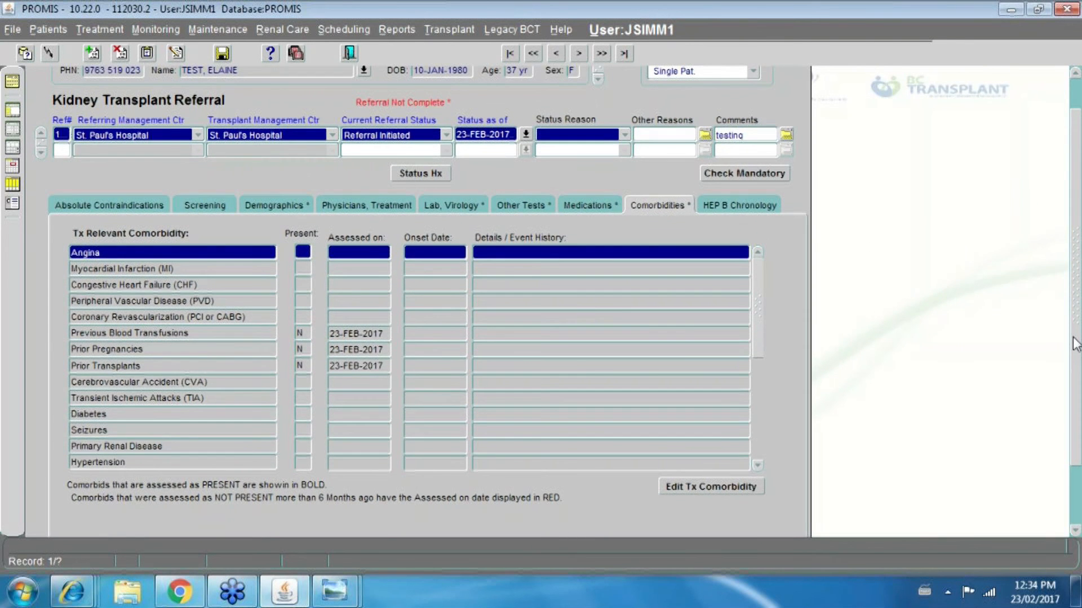
scroll(1076, 344, down, 4)
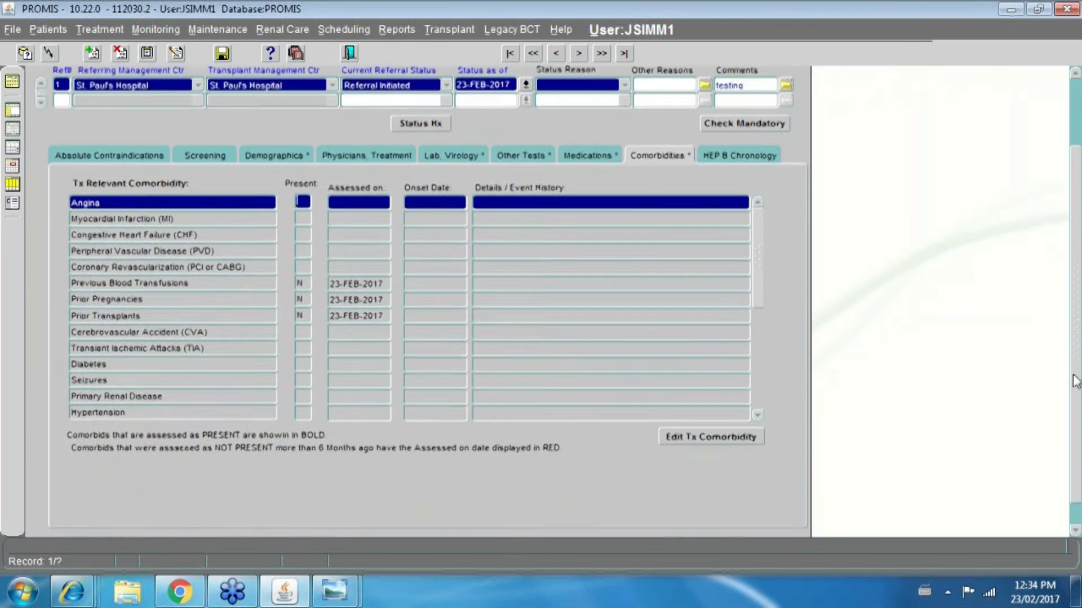
click(670, 521)
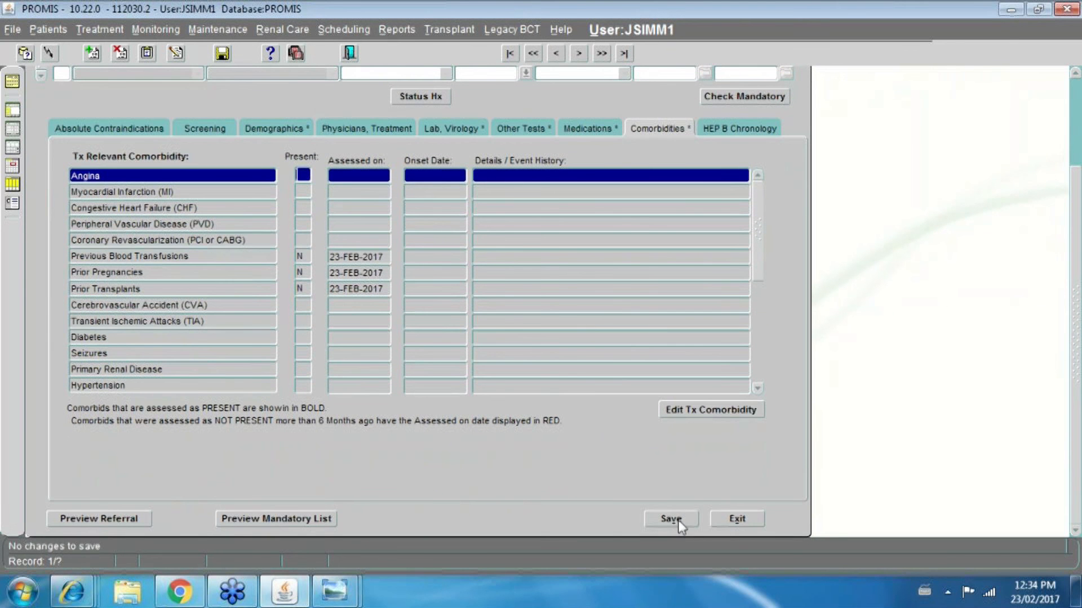
click(730, 519)
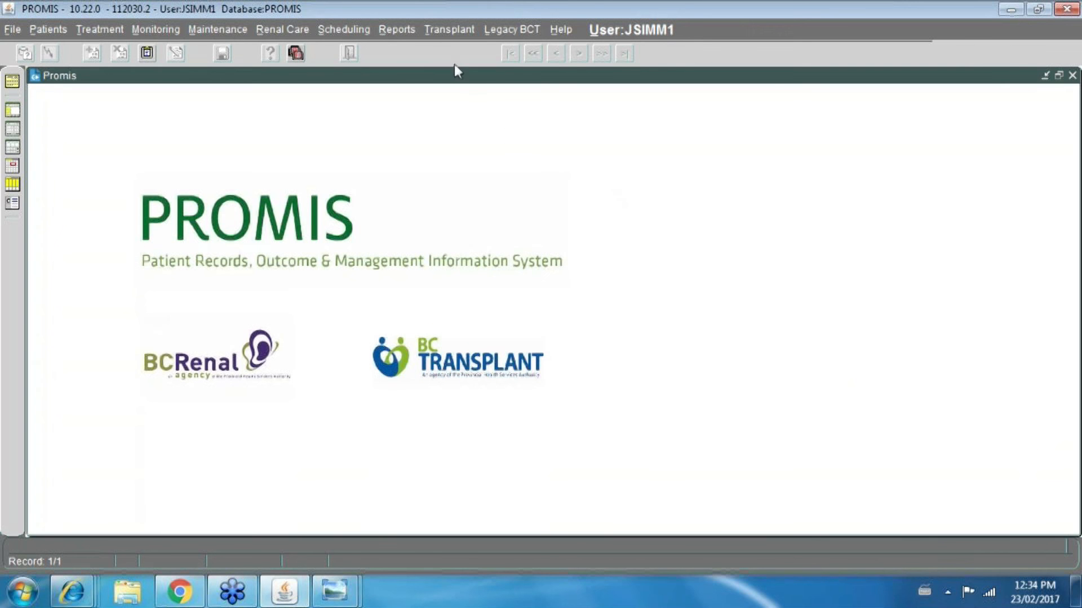
click(442, 29)
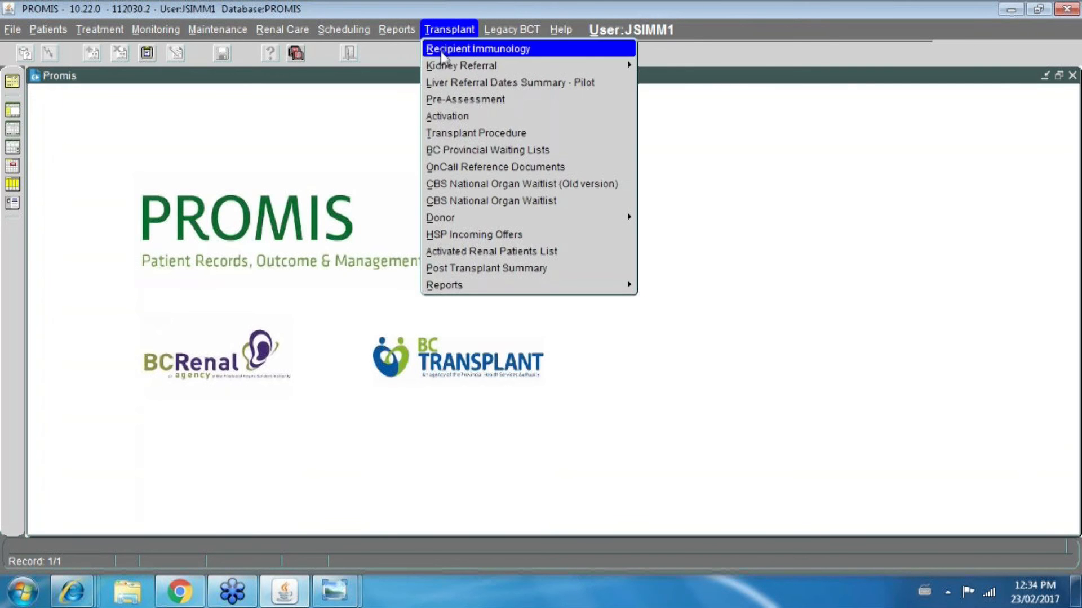
mouse_move(447, 67)
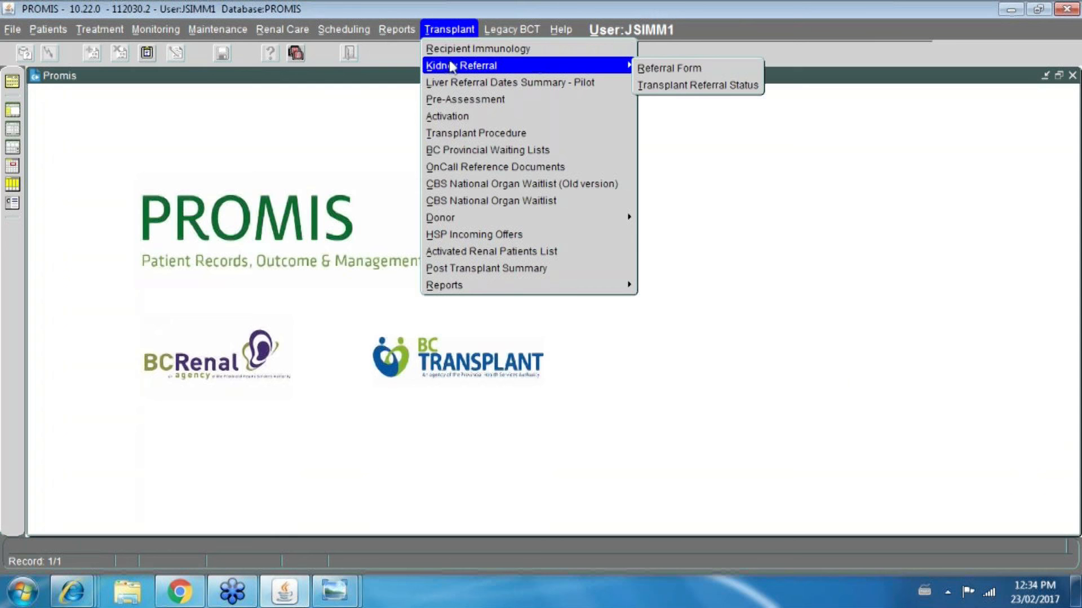
click(643, 68)
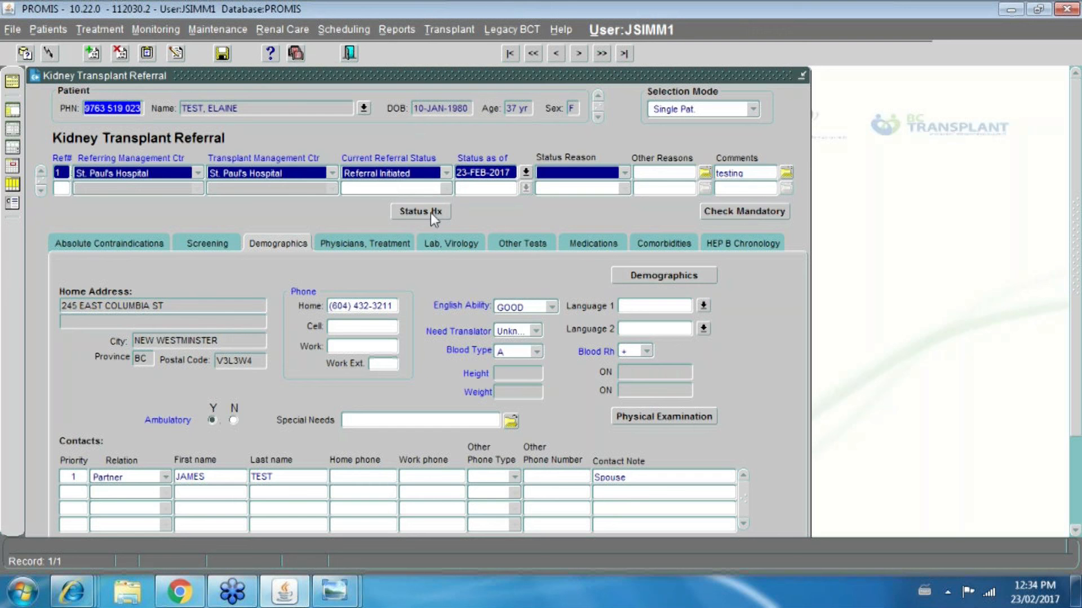
click(446, 174)
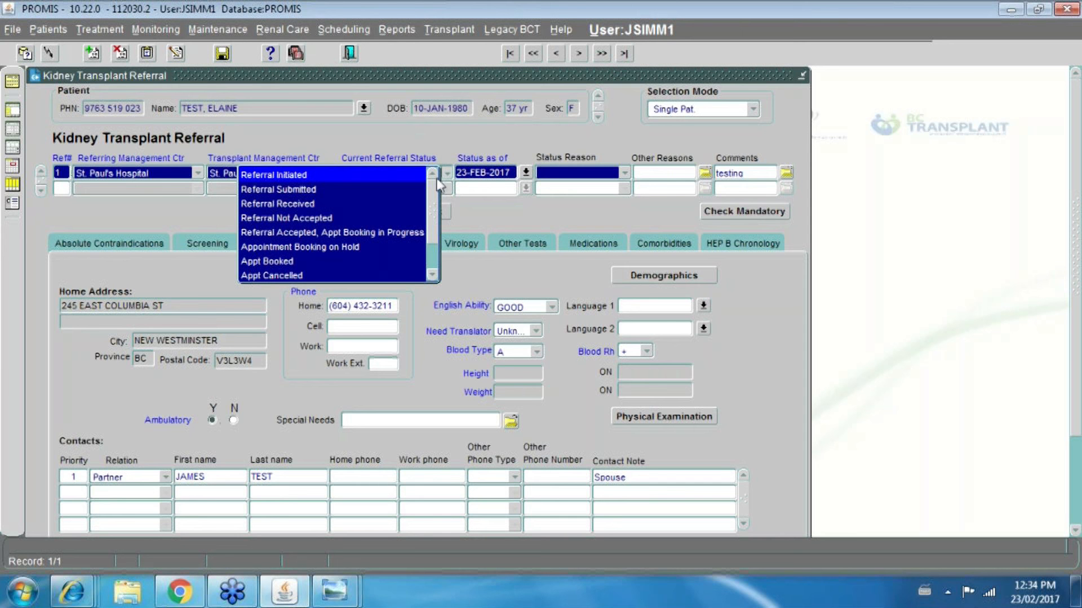
click(434, 275)
click(434, 275)
click(434, 275)
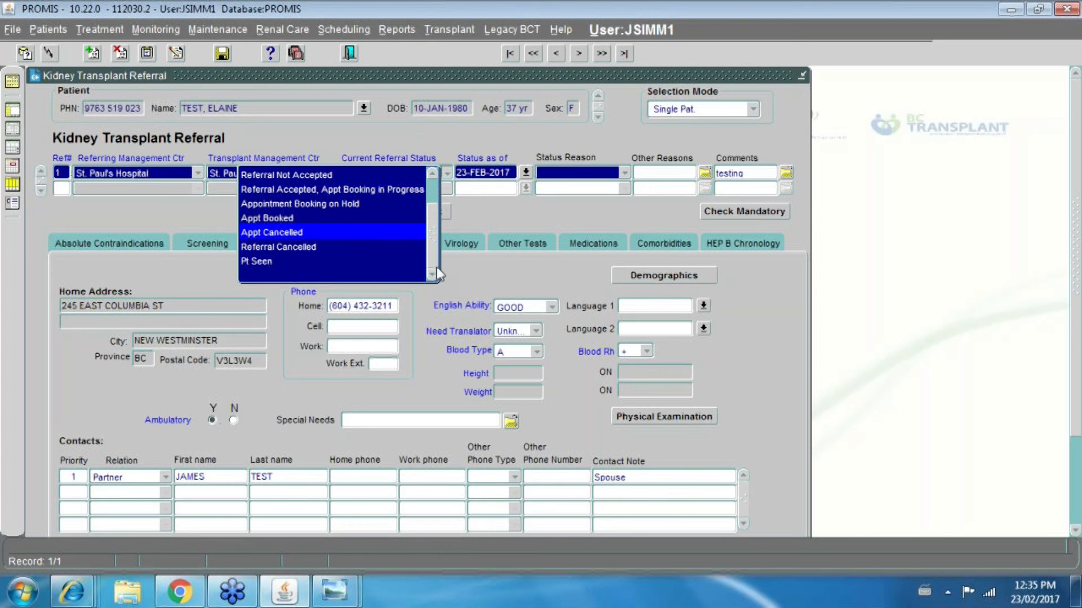
click(530, 208)
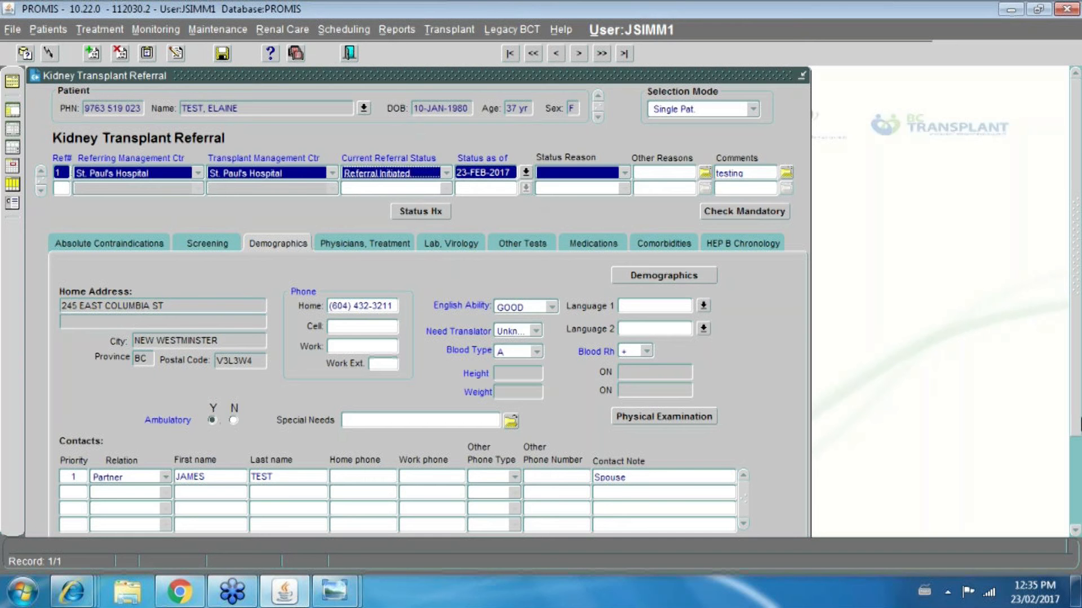
drag(1076, 414, 1077, 564)
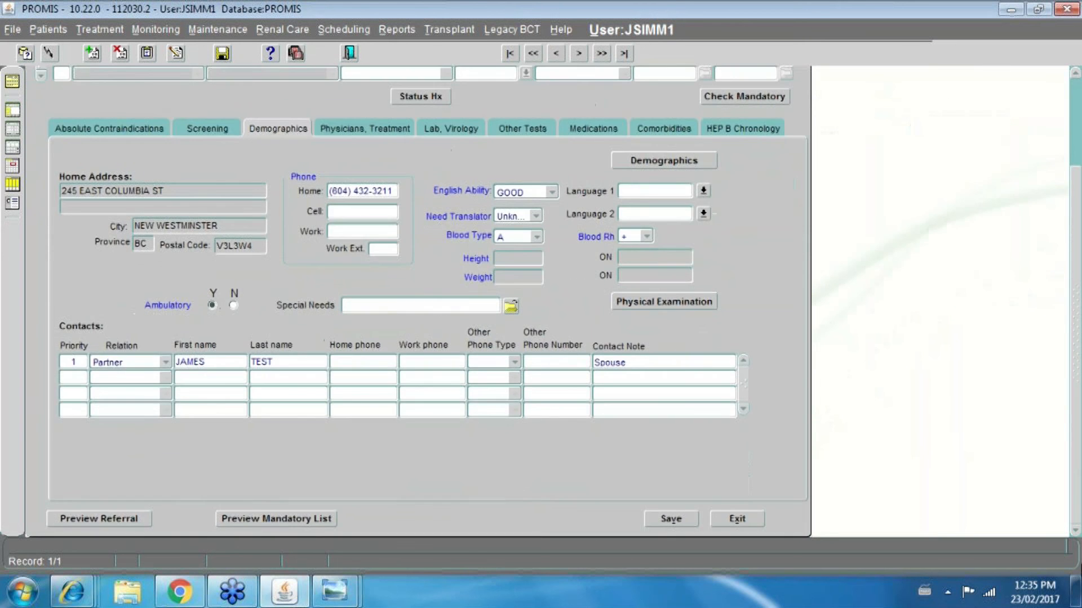
click(737, 519)
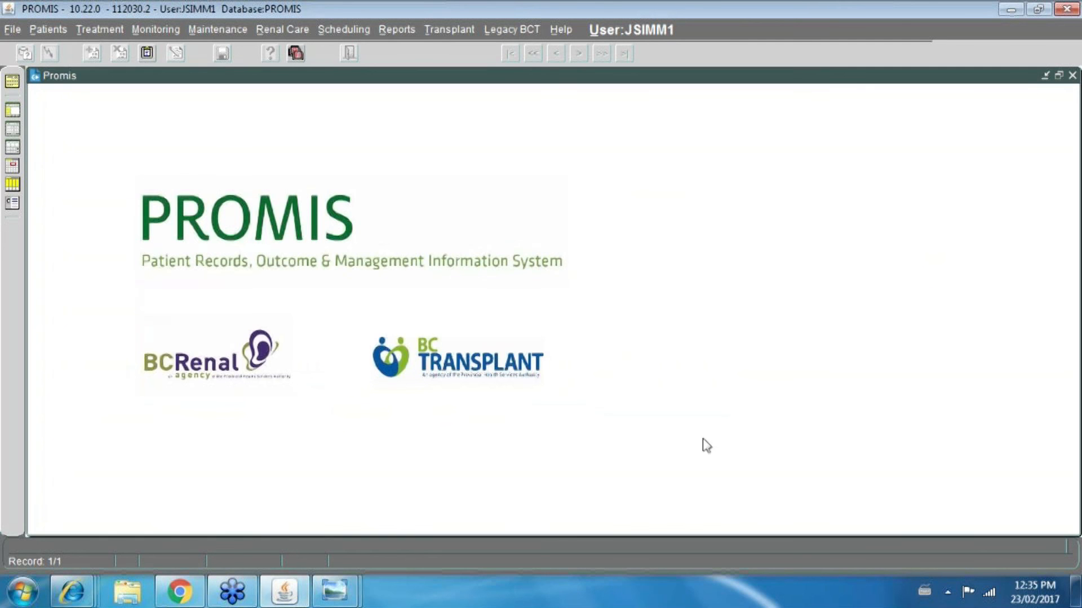
Step: Open Transplant Referral Status from the Transplant menu's Kidney Referral submenu
click(445, 31)
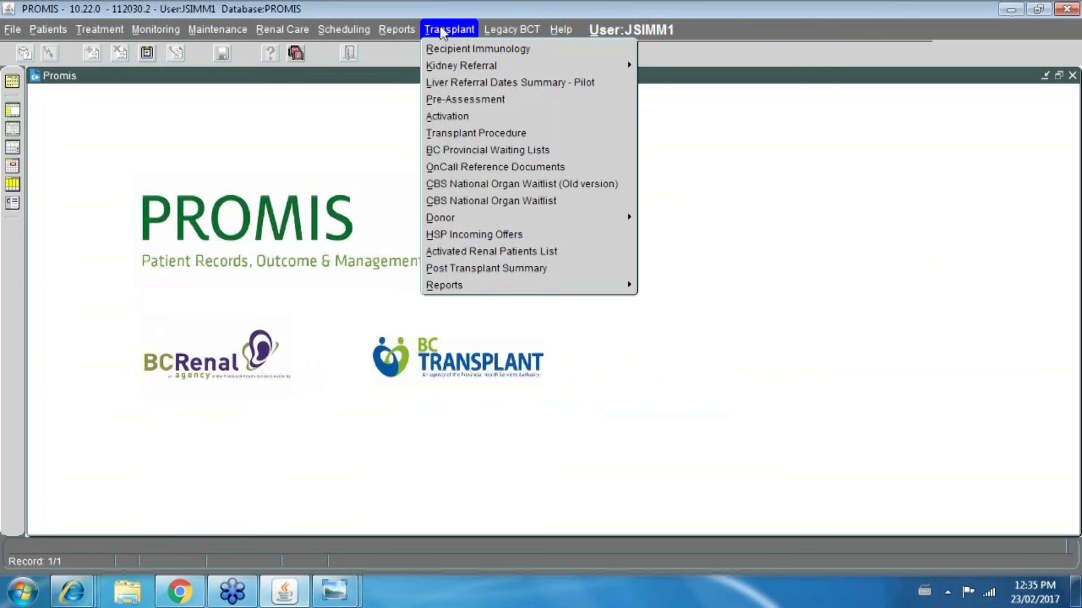
mouse_move(451, 66)
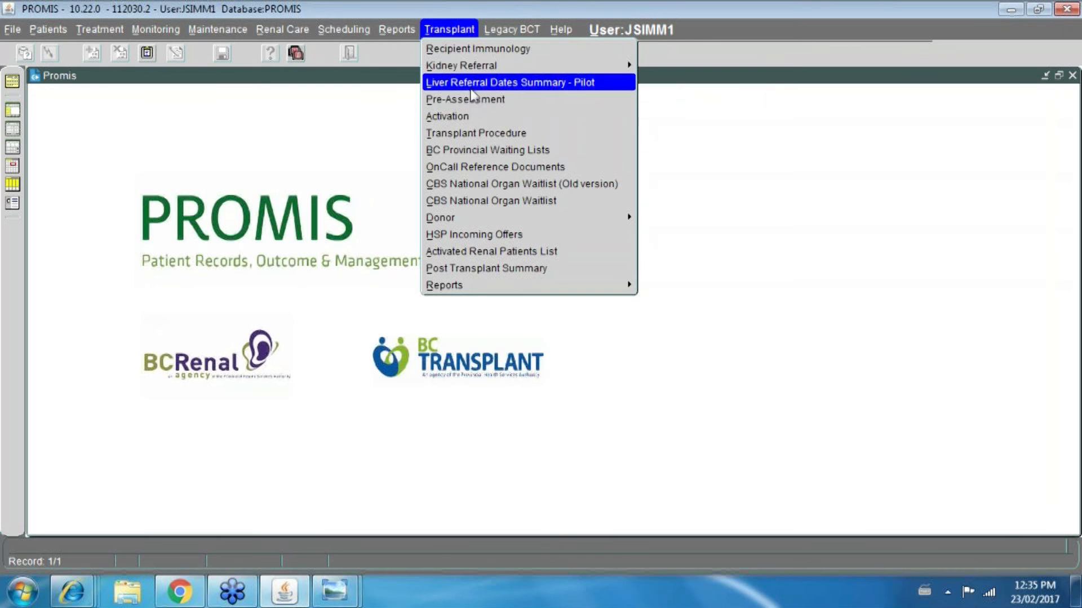
click(667, 123)
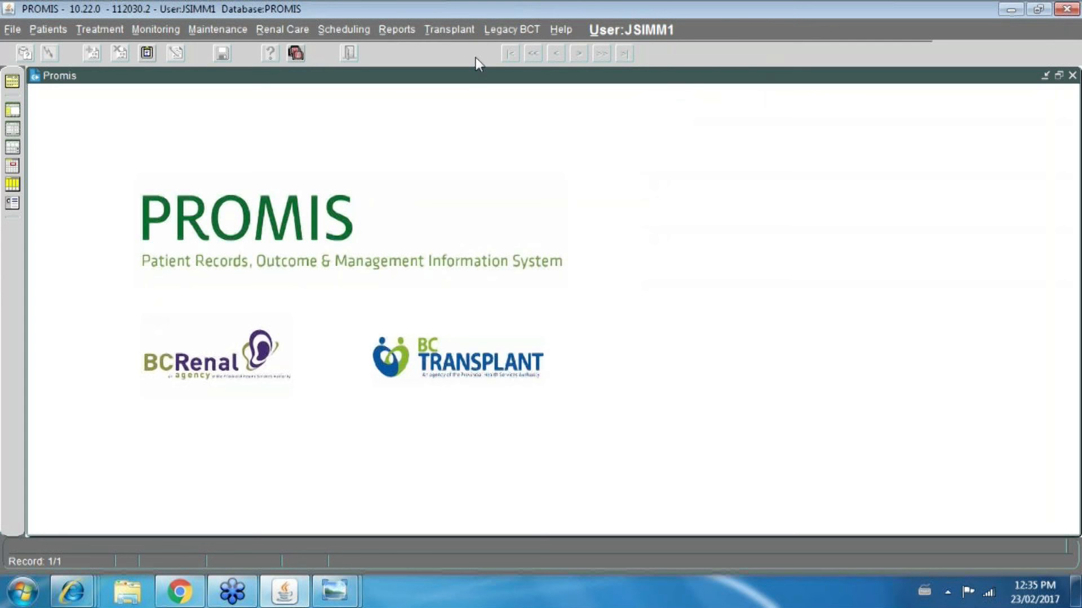
click(454, 28)
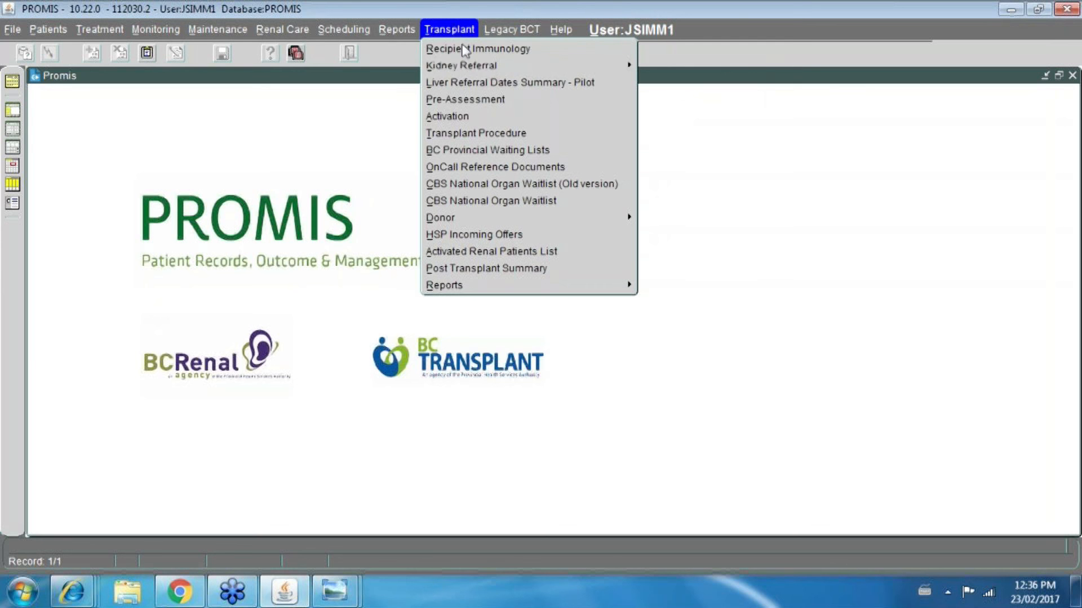
mouse_move(539, 67)
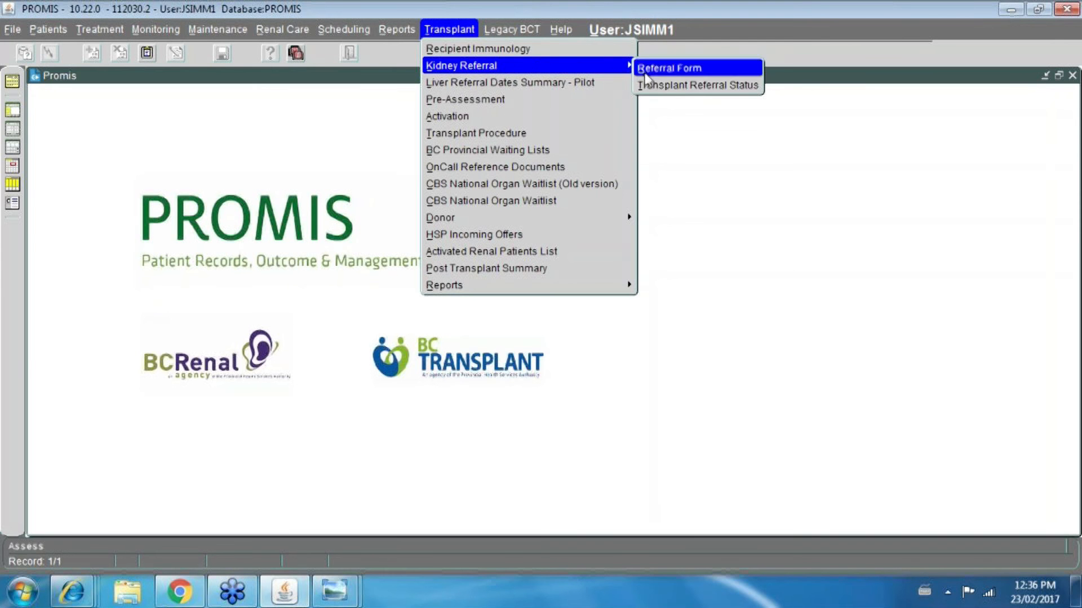
click(652, 86)
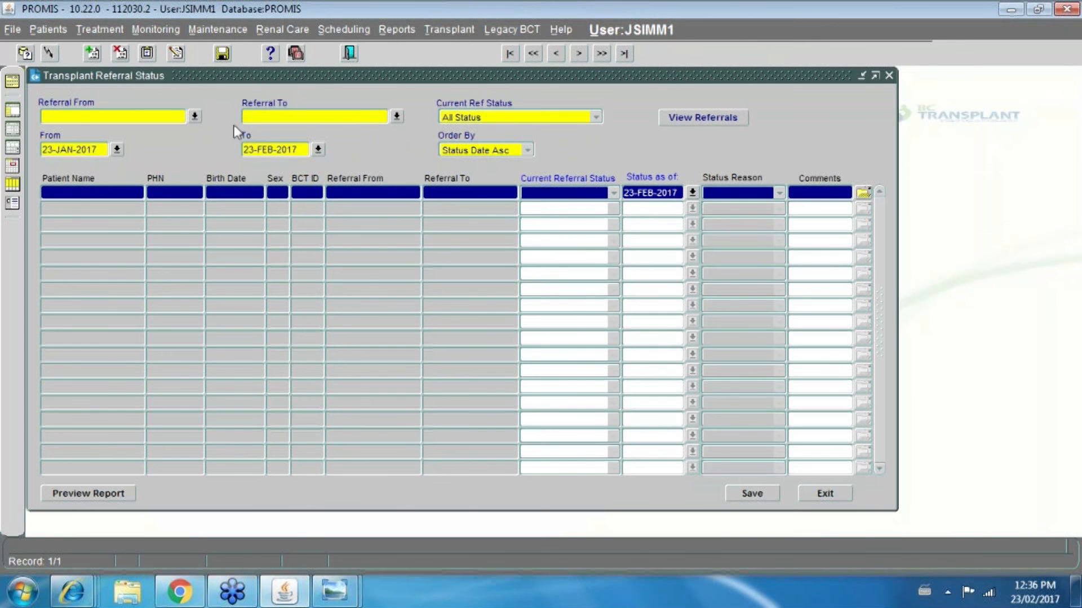
Step: Set Referral From to St. Paul's Hospital, filtering the centre list with 's'
click(195, 116)
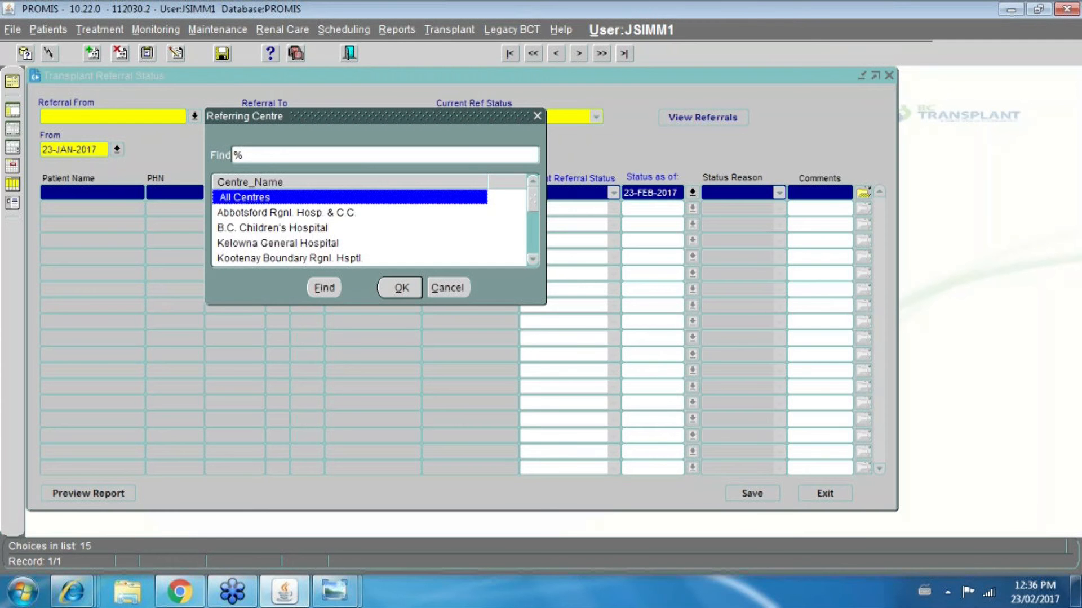
text(s)
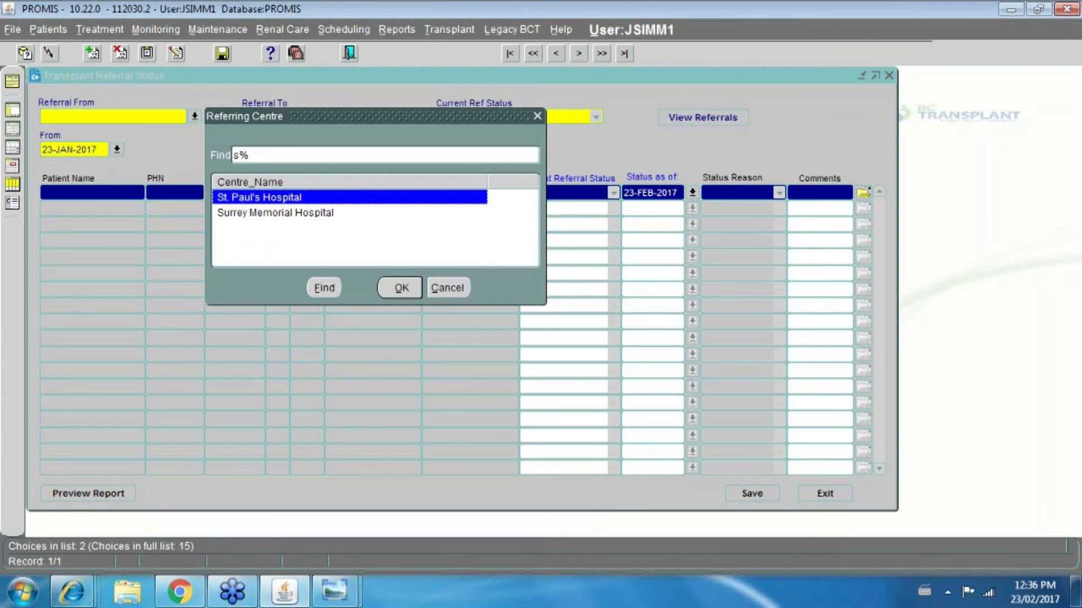
key(Return)
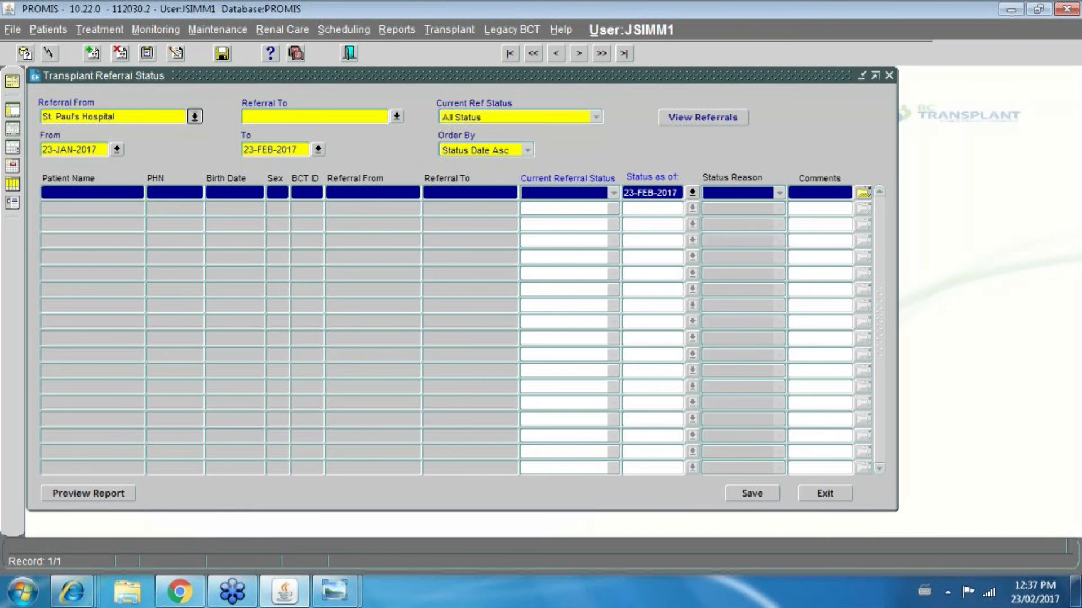
Step: Browse the Referral From centre list and close it without changing the selection
click(195, 116)
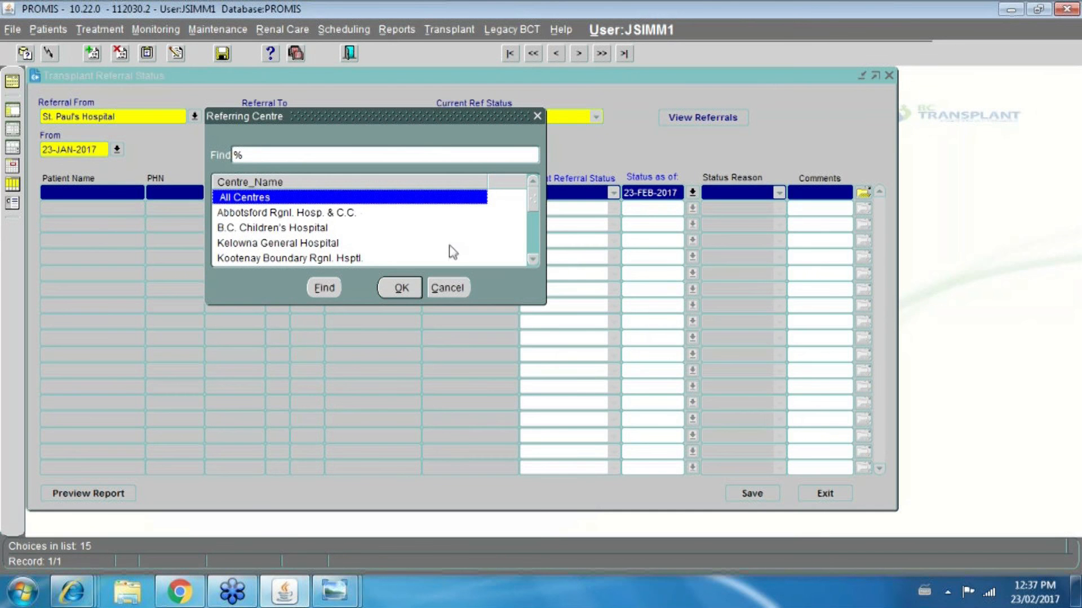
click(534, 261)
click(534, 262)
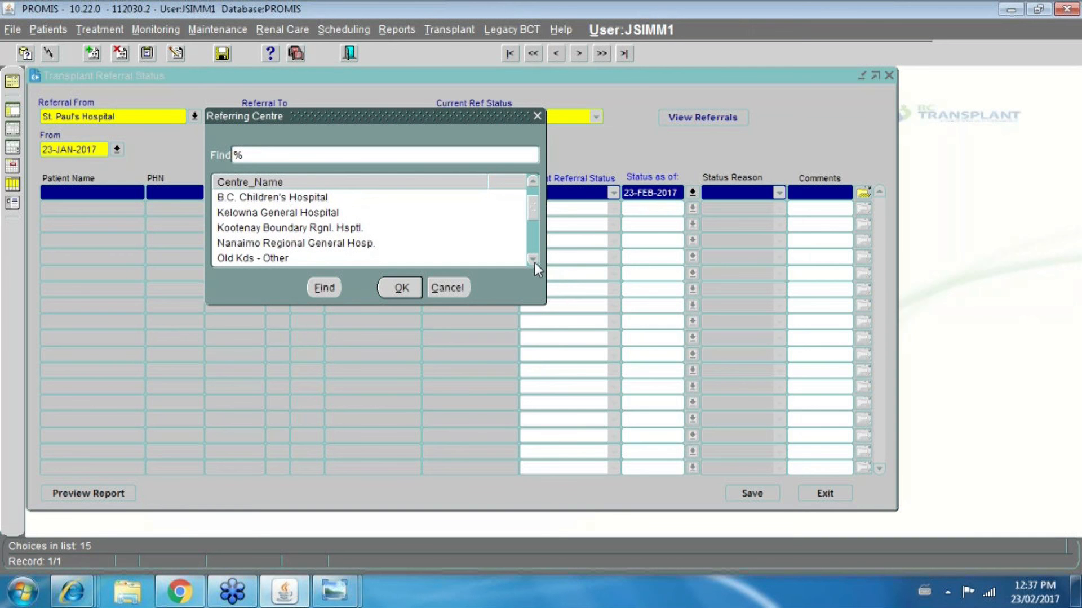
click(534, 261)
click(535, 262)
click(534, 262)
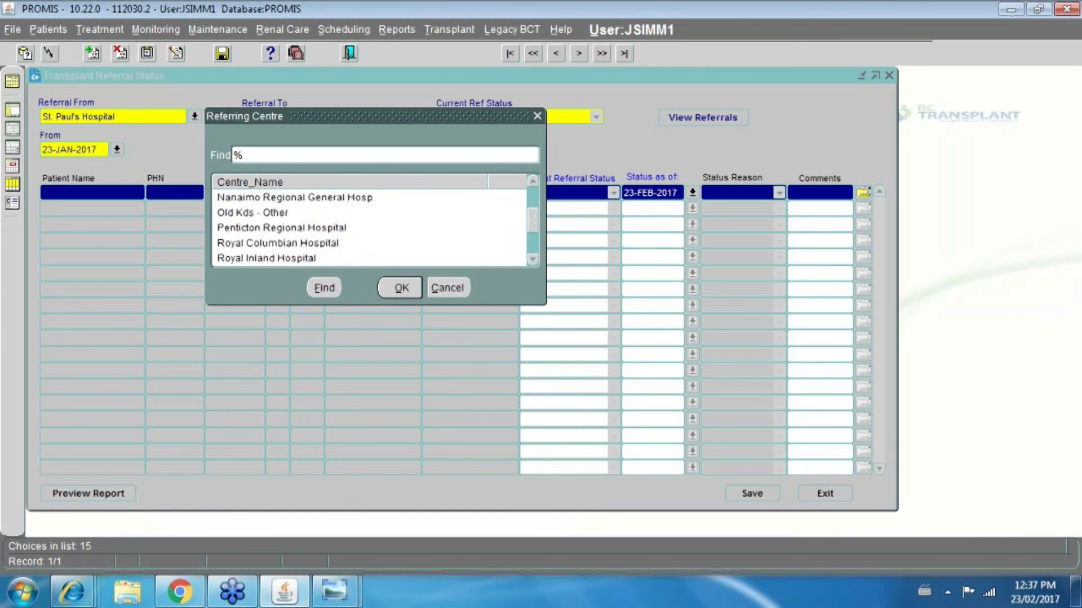
click(535, 262)
click(535, 262)
click(535, 262)
click(535, 262)
click(534, 262)
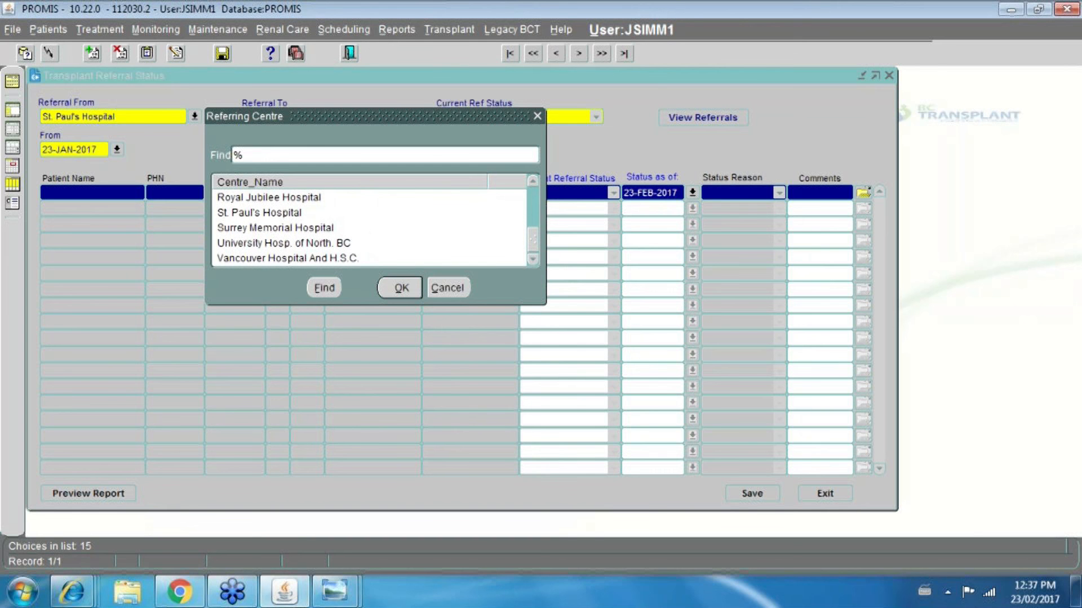
click(457, 288)
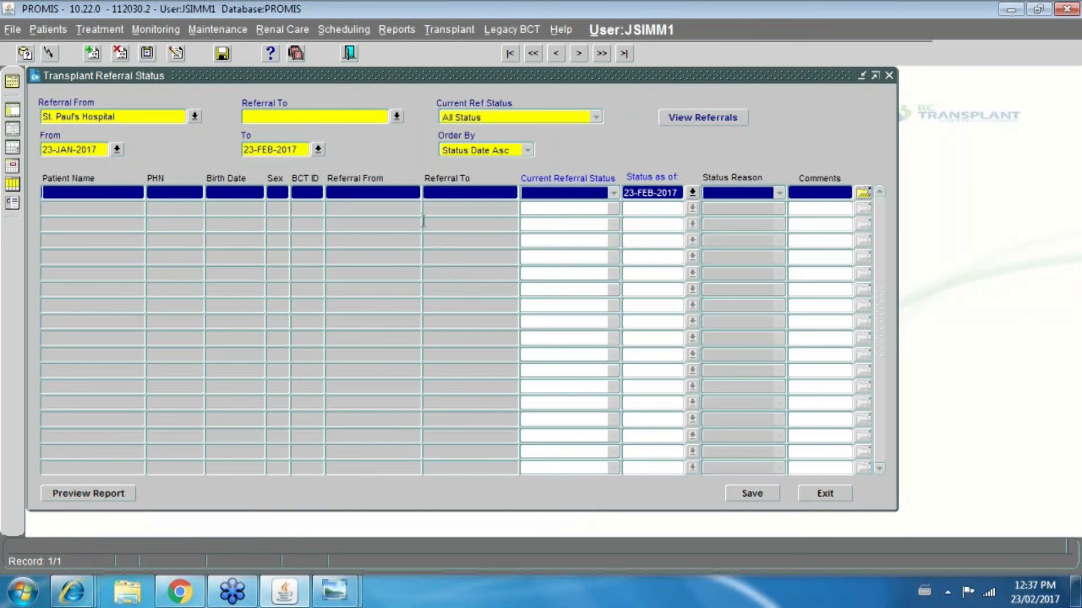
Step: Set Referral To St. Paul's Hospital and Current Ref Status to Referral Initiated
click(398, 116)
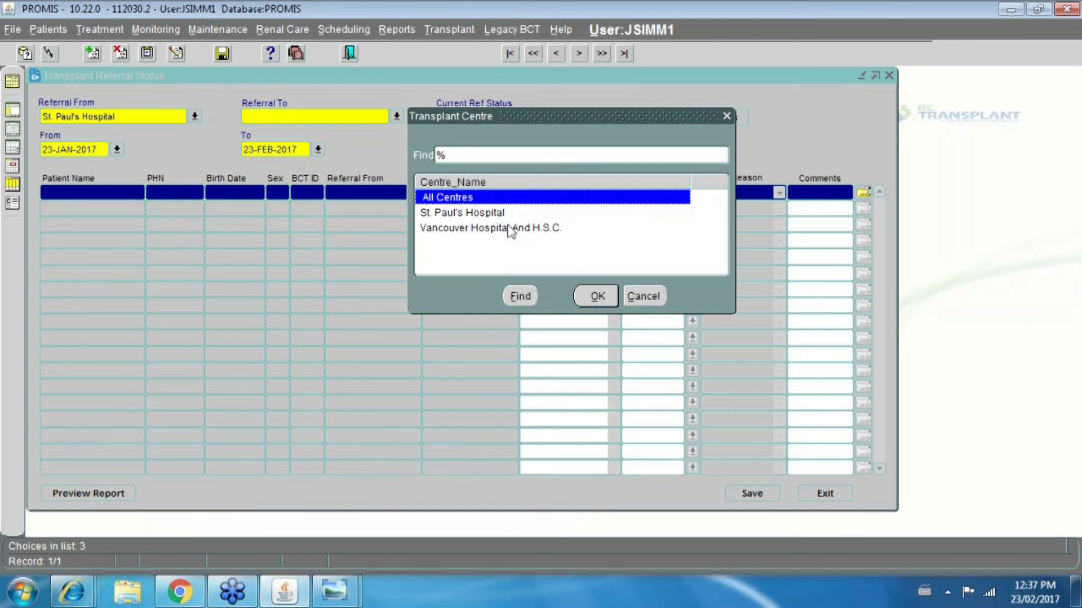
click(507, 213)
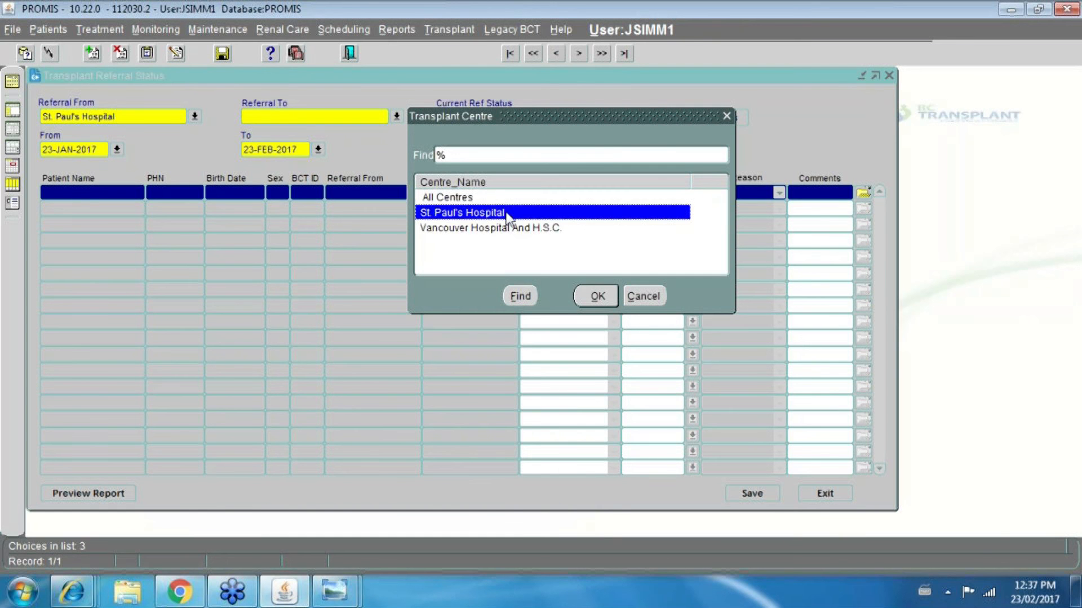
click(597, 297)
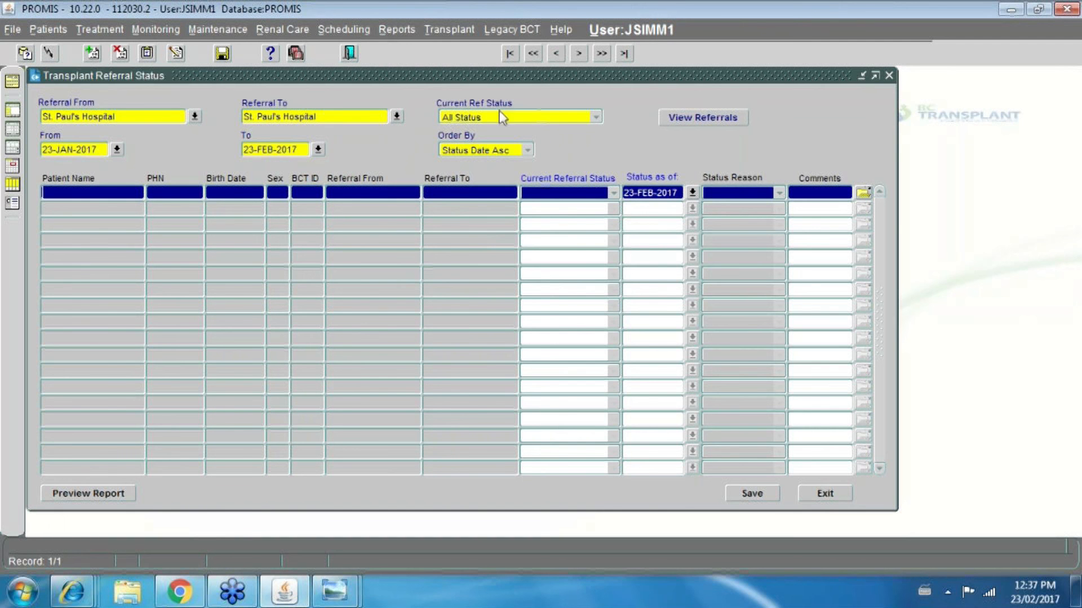
click(596, 118)
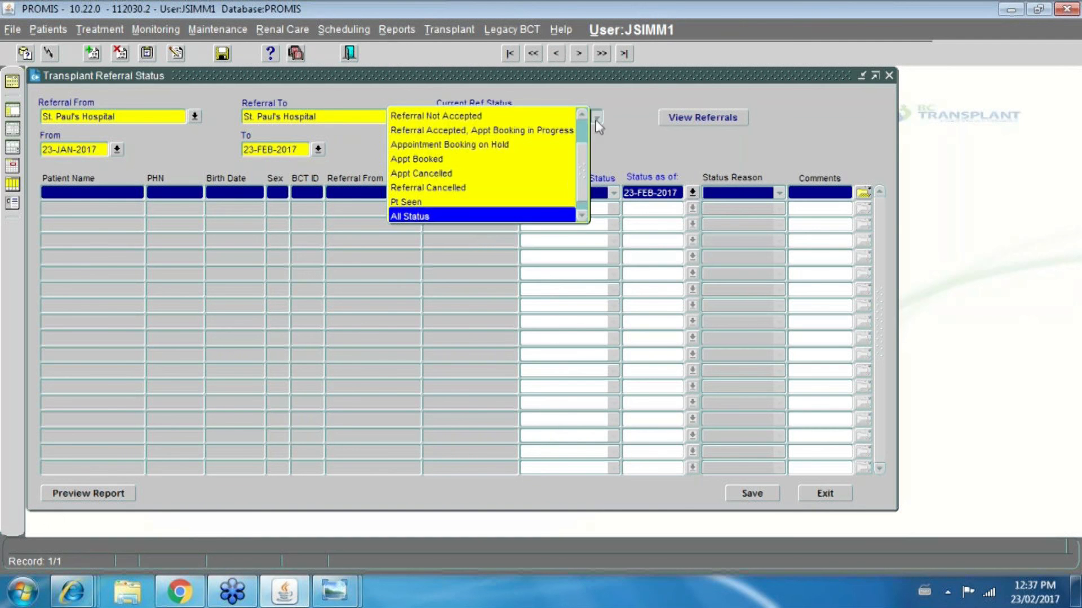
drag(582, 154, 581, 118)
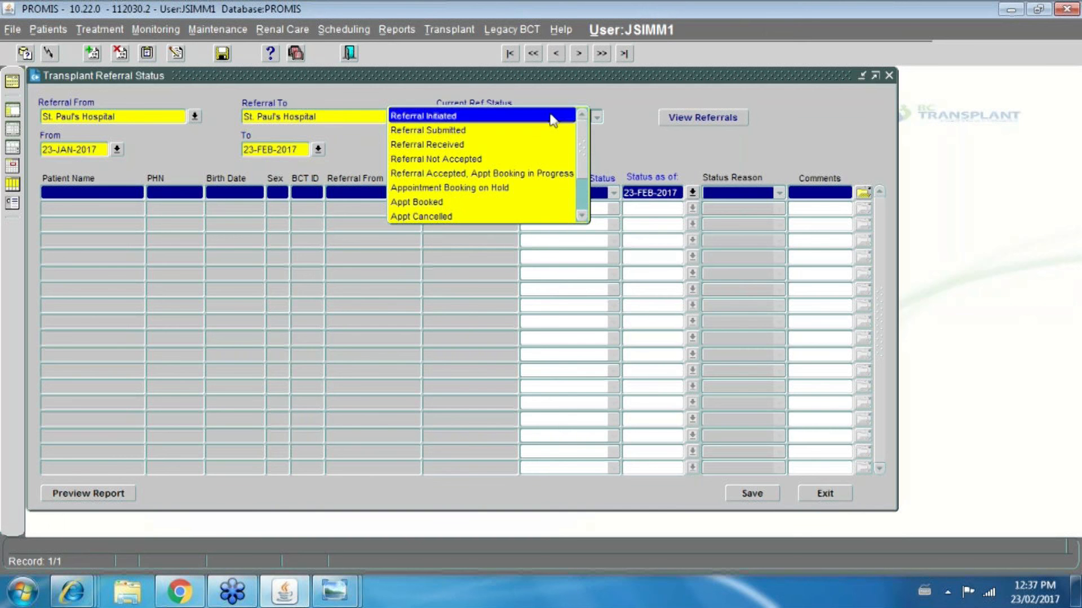
click(509, 117)
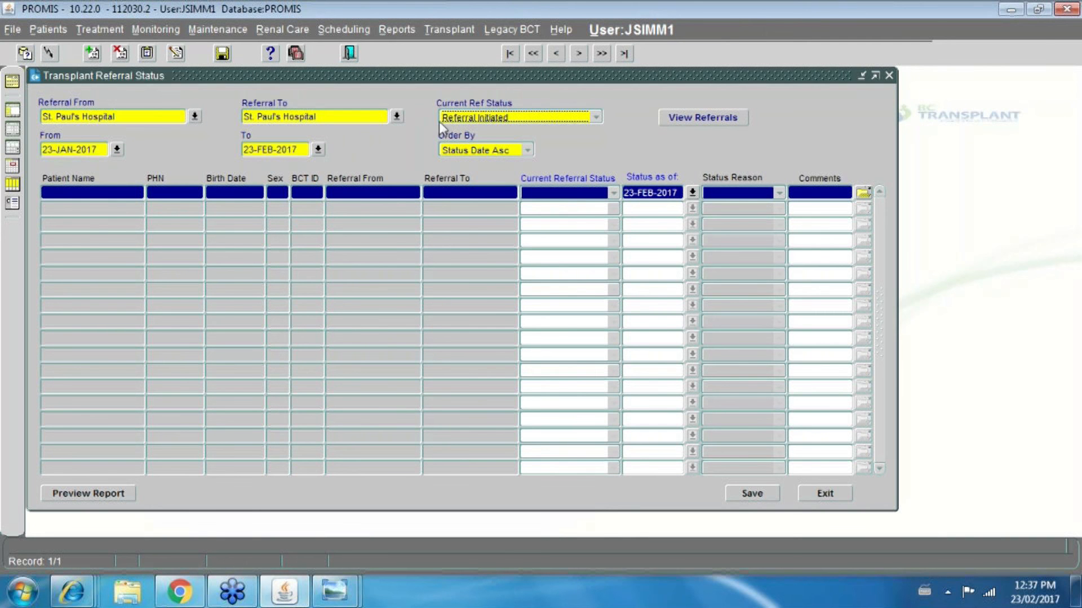
Step: View the 14 Referral Initiated referrals to St. Paul's Hospital, then exit the status form
click(692, 121)
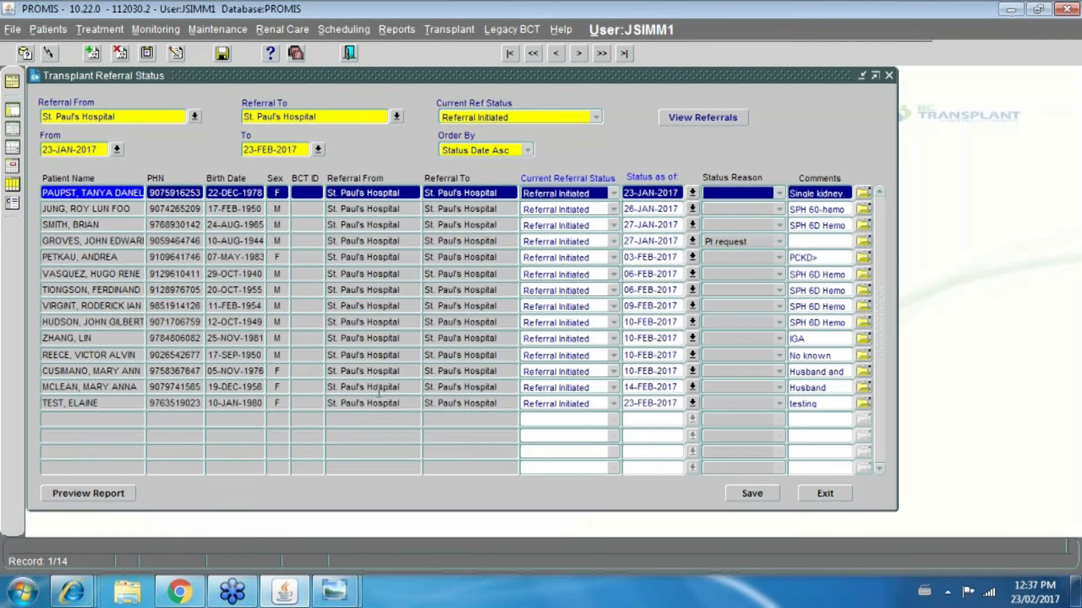
click(825, 493)
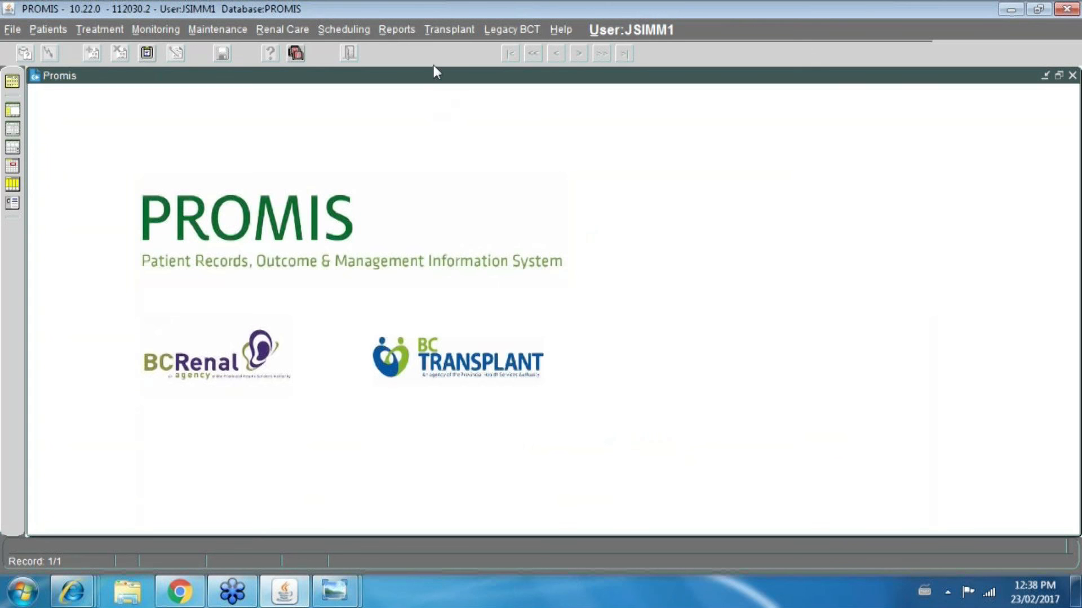
Step: Choose Pre-Assessment from the Transplant menu
click(439, 31)
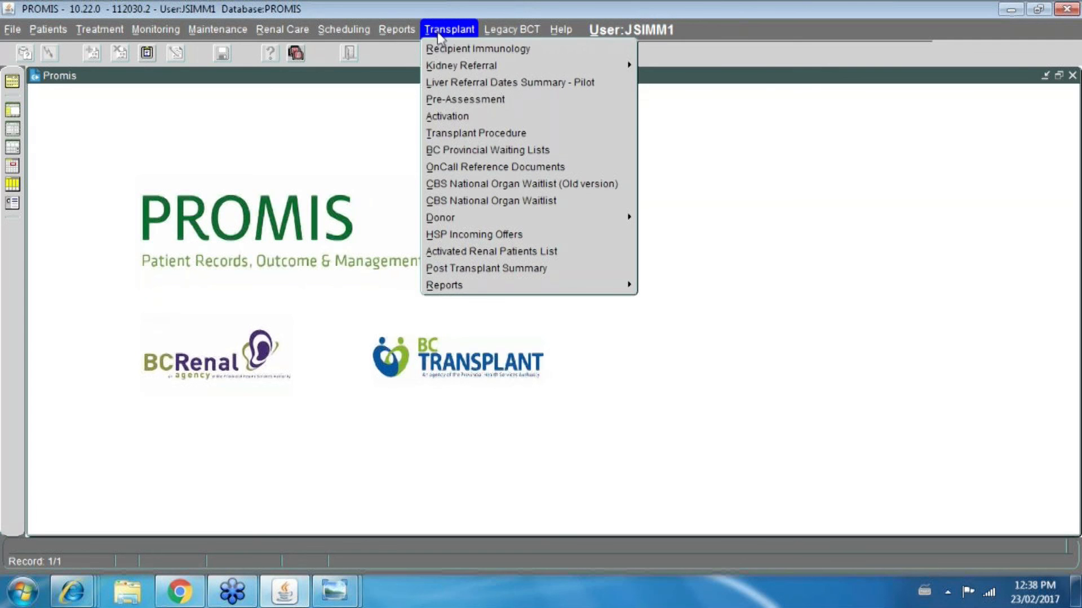
mouse_move(450, 72)
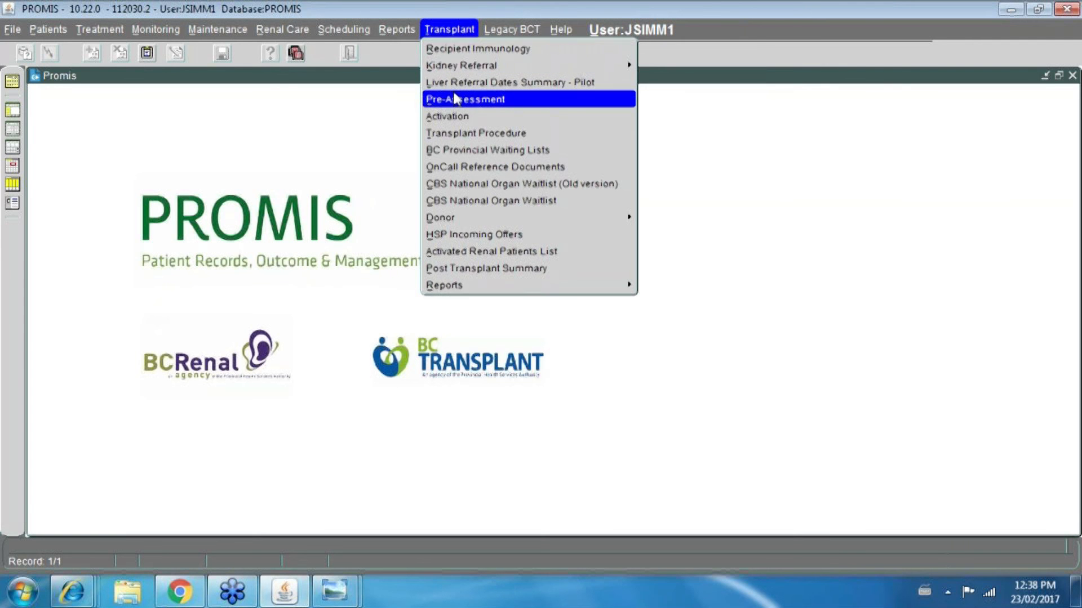
click(456, 100)
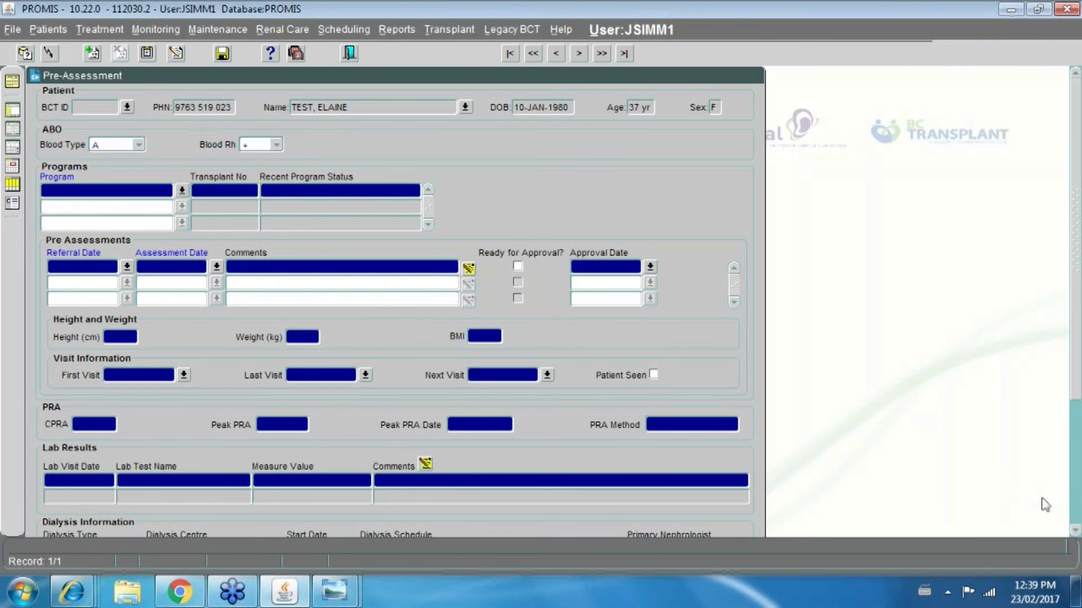
Step: Scroll through the PRA, lab, dialysis and living-donor sections to the bottom, then exit the form
click(1074, 533)
click(1074, 532)
click(1075, 532)
click(1074, 532)
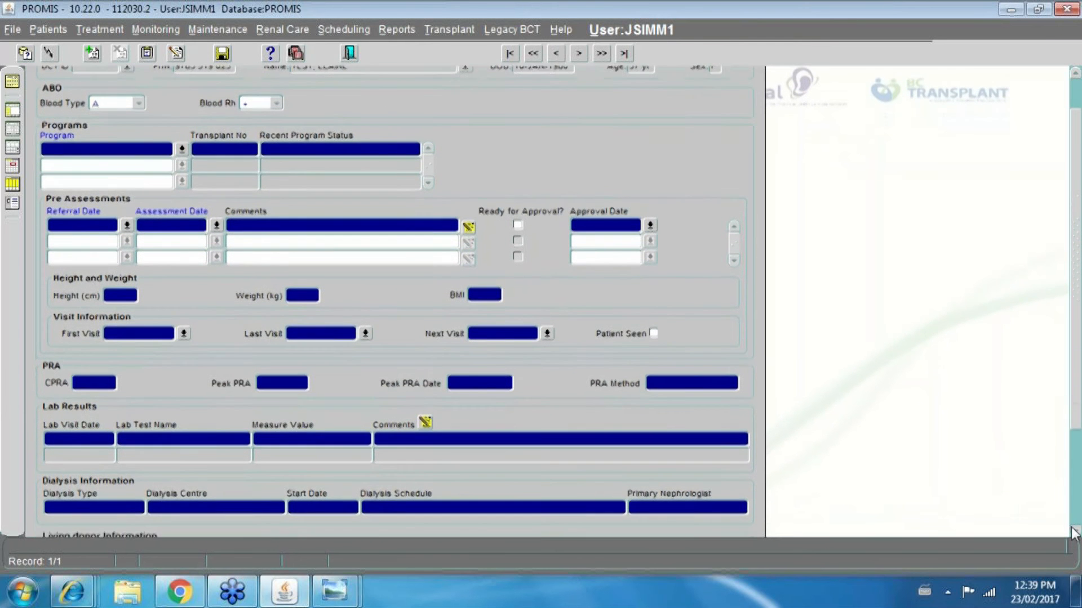
click(1074, 532)
click(1075, 533)
click(1074, 532)
click(1075, 532)
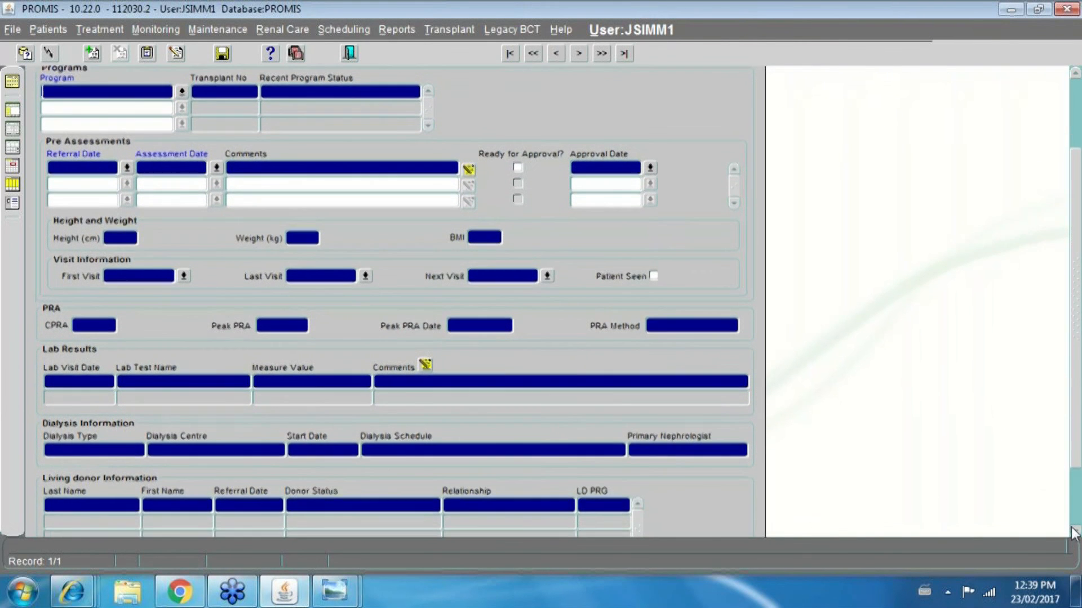
click(1074, 533)
click(1075, 532)
click(1074, 533)
click(1074, 532)
click(1074, 533)
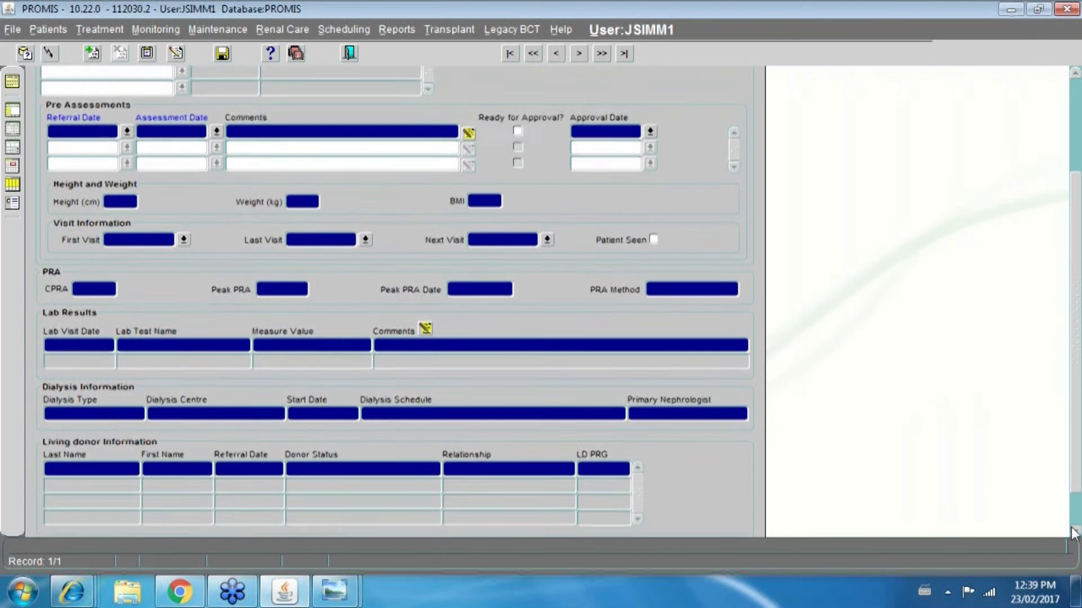
click(1075, 532)
click(1074, 532)
click(1074, 532)
click(1074, 532)
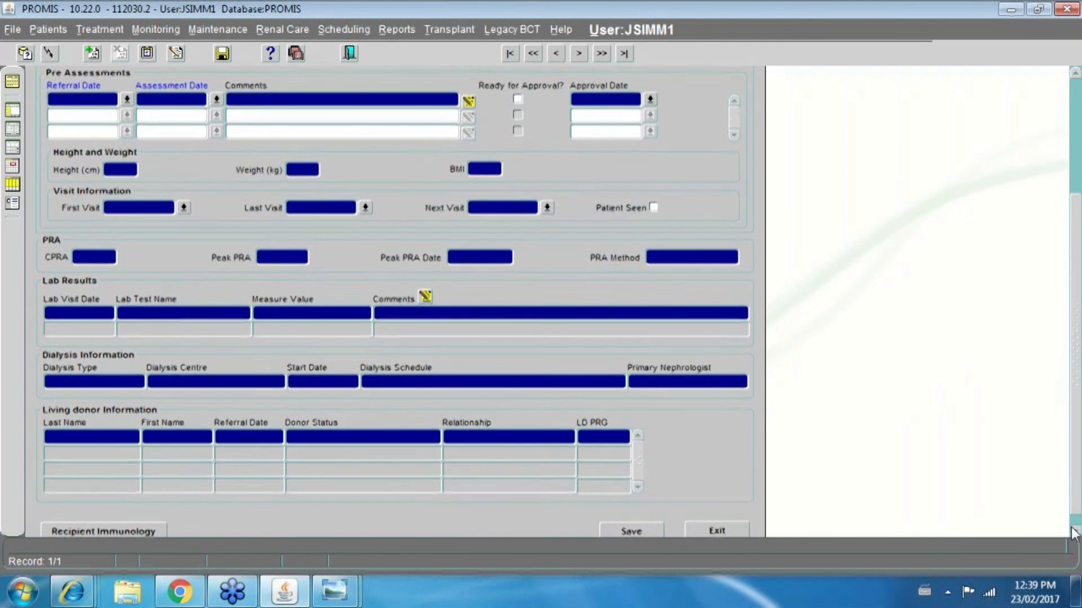
click(1075, 532)
click(1075, 533)
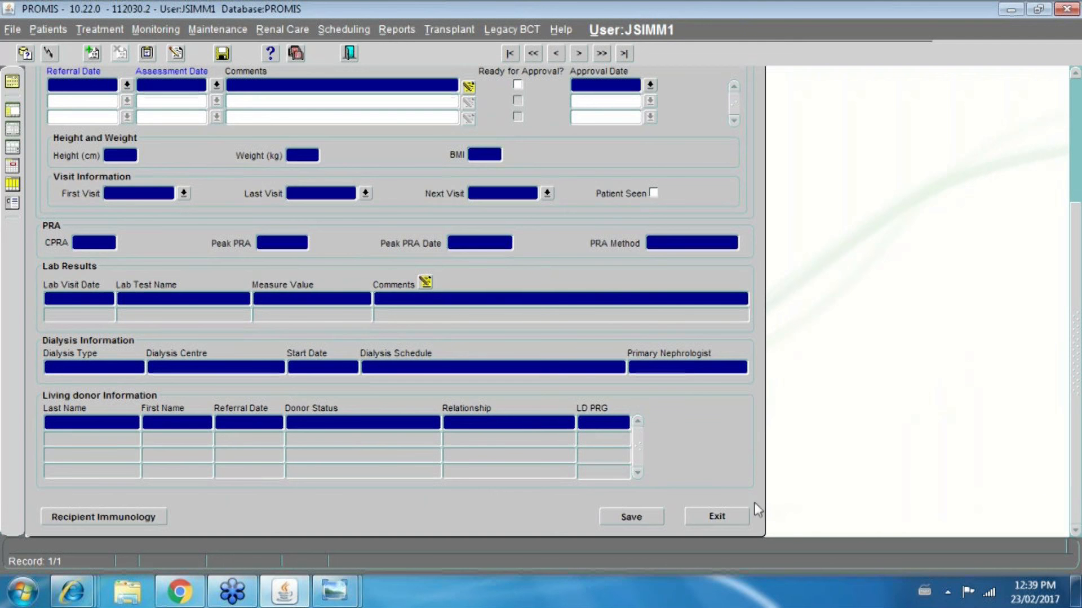
click(734, 515)
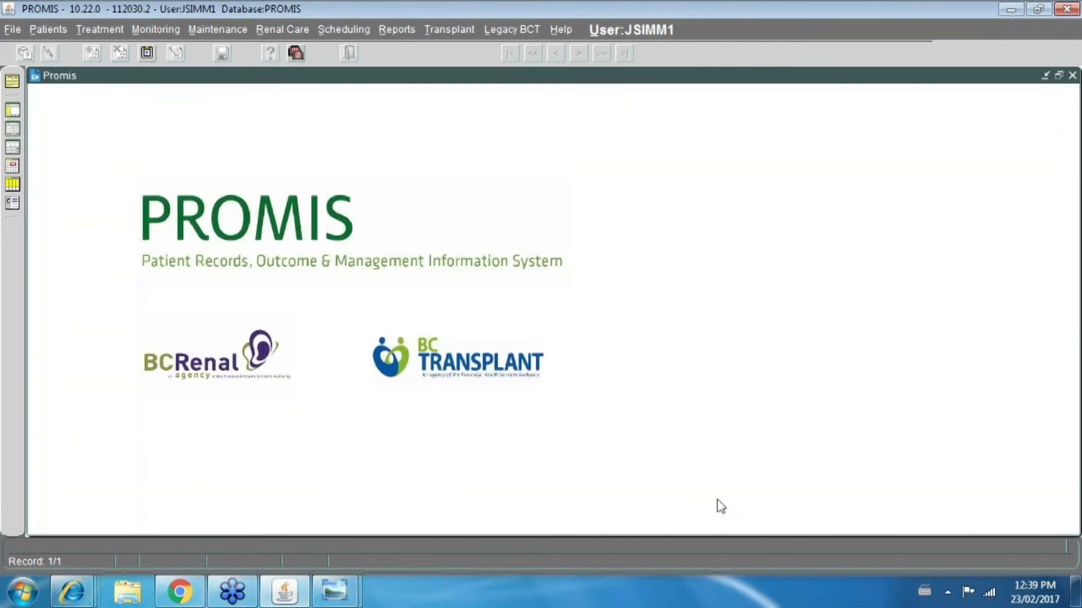
Step: Open Pre-Assessed Renal Patients via Transplant > Reports > Patient Lists
click(459, 31)
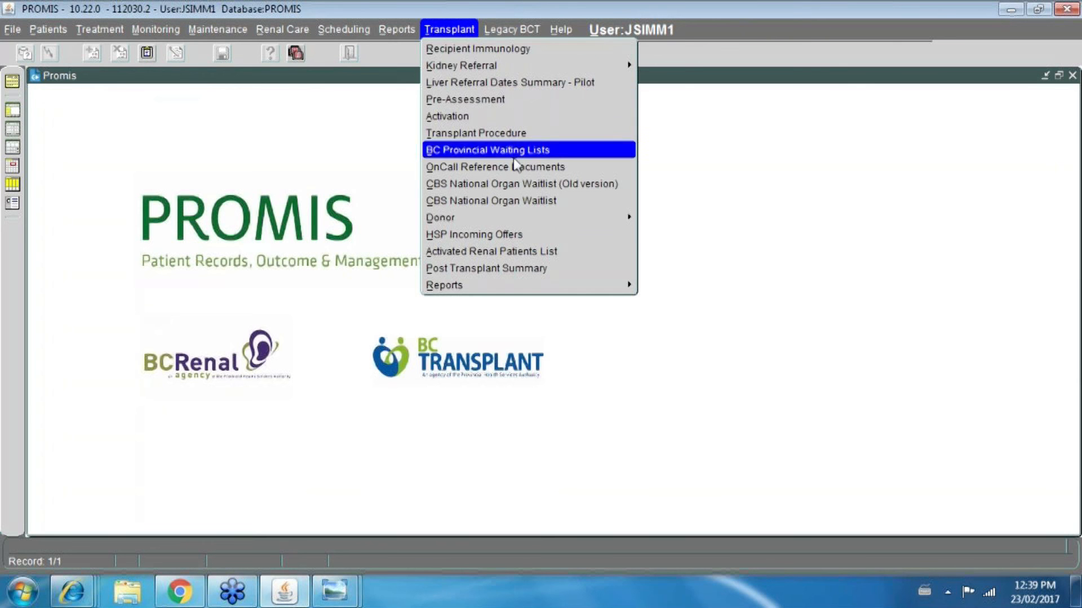
mouse_move(526, 280)
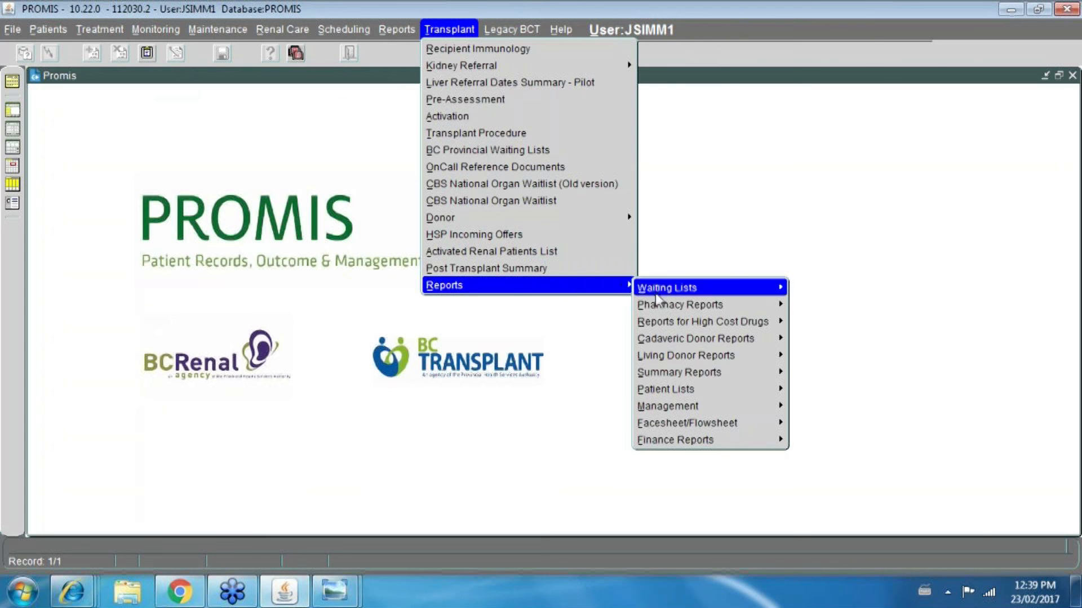
mouse_move(673, 390)
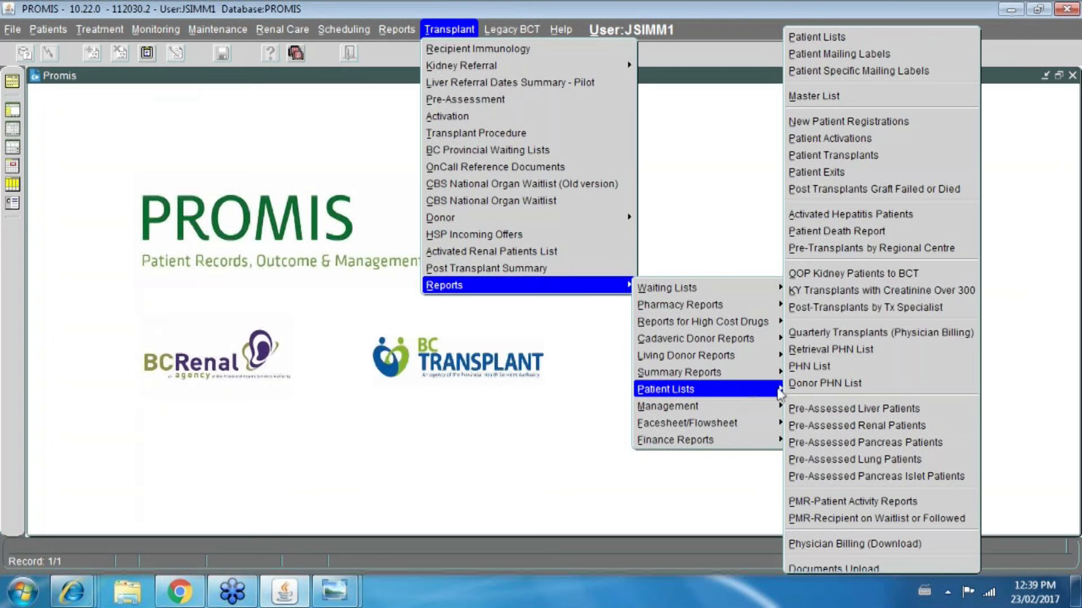
click(812, 428)
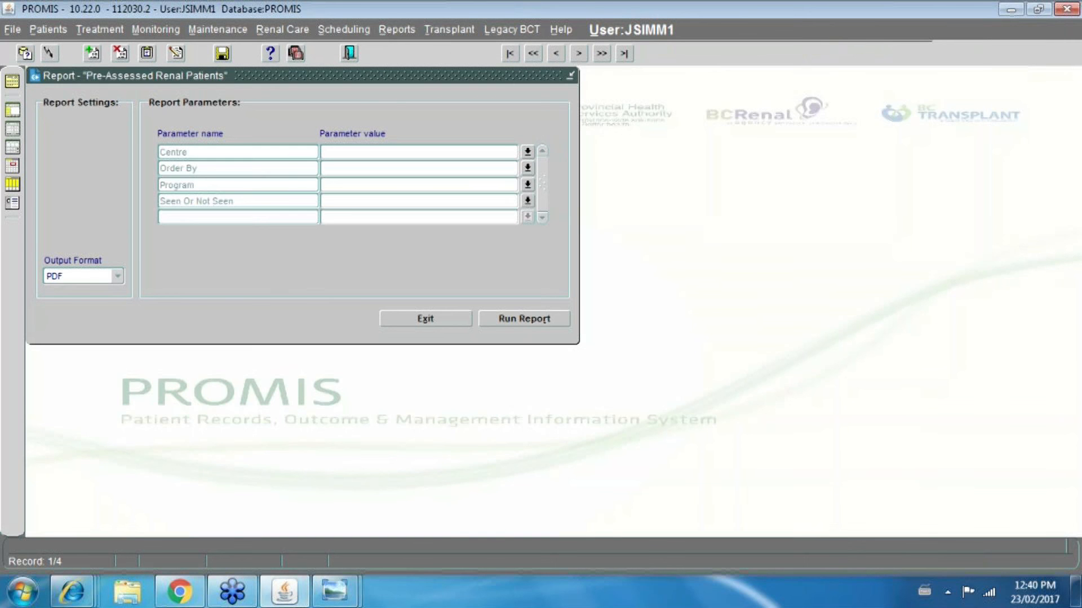
Step: Set the report parameters: centre SPH, order by Nephrologist, program KY, seen status ALL
click(527, 152)
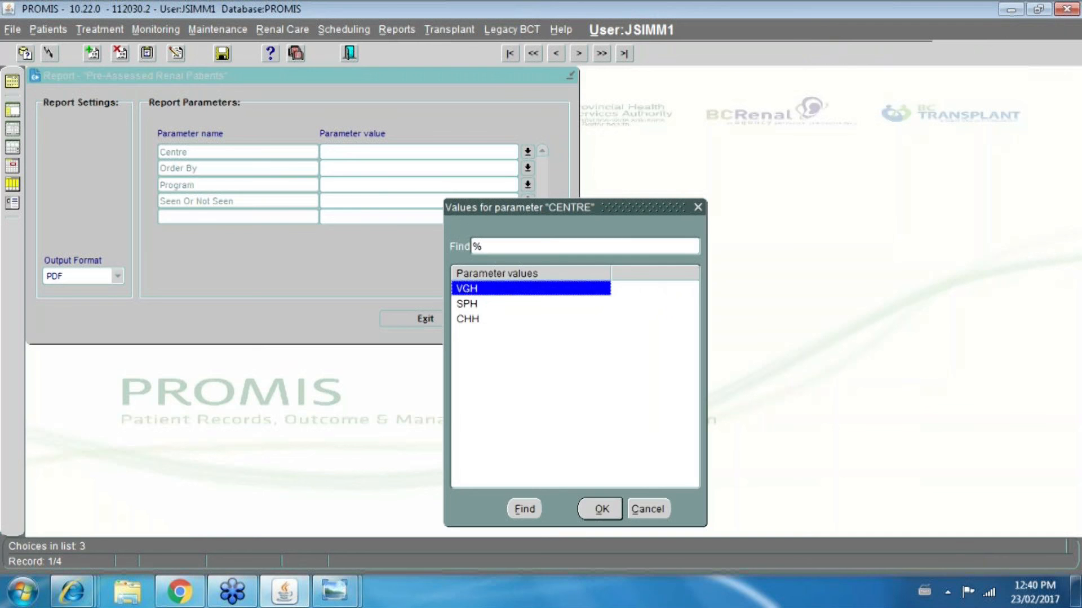
click(499, 306)
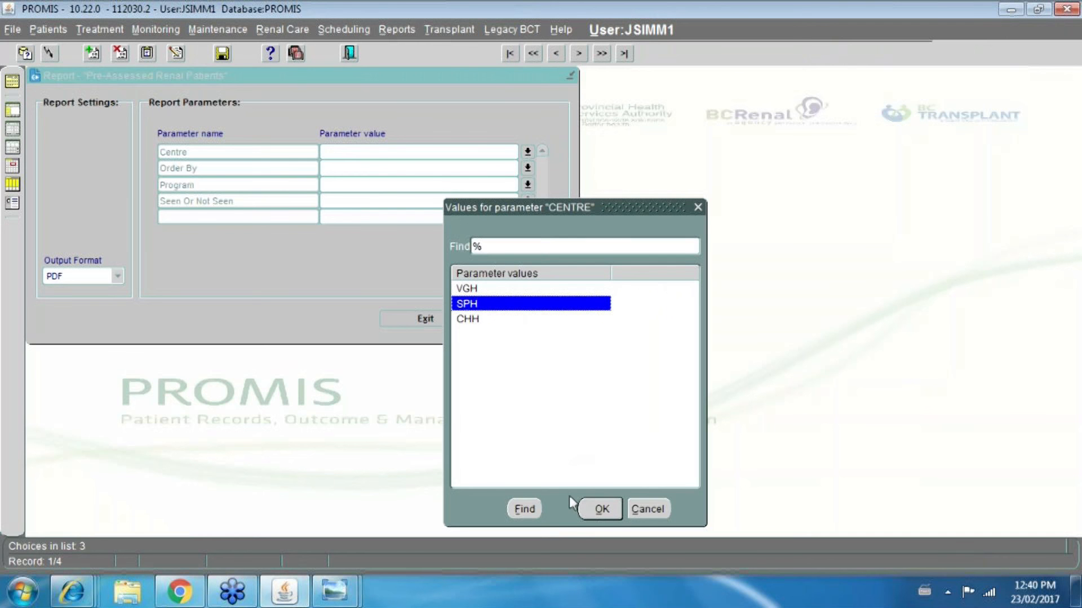
click(589, 507)
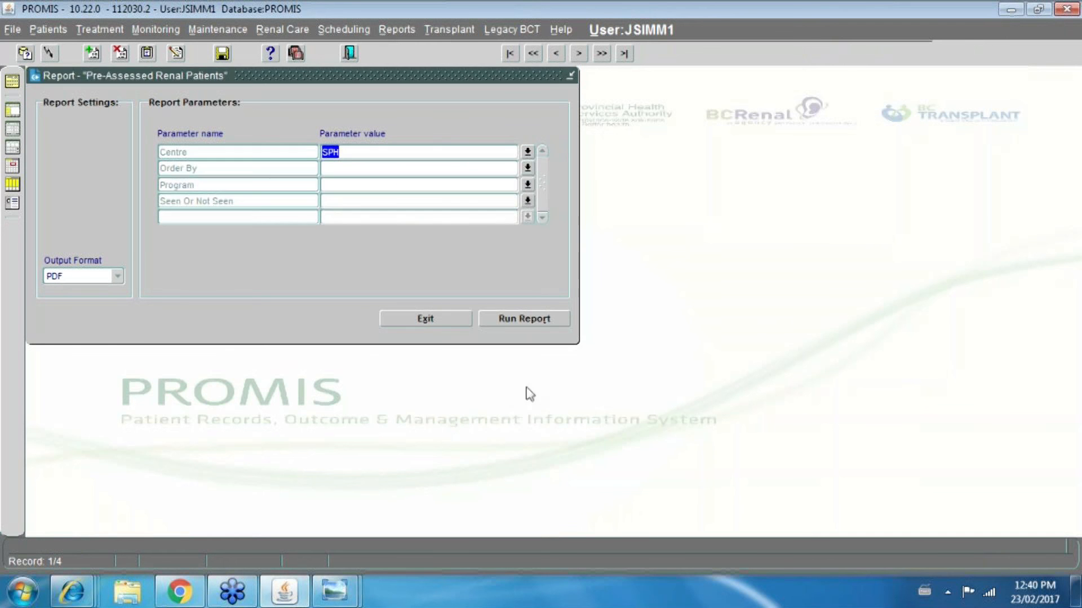
click(527, 167)
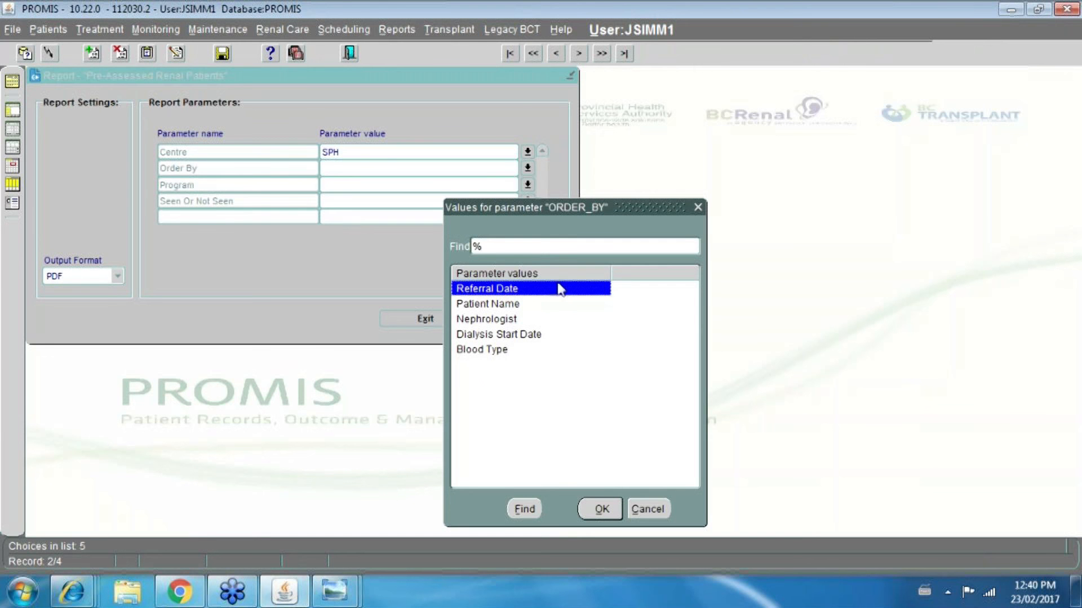
click(505, 320)
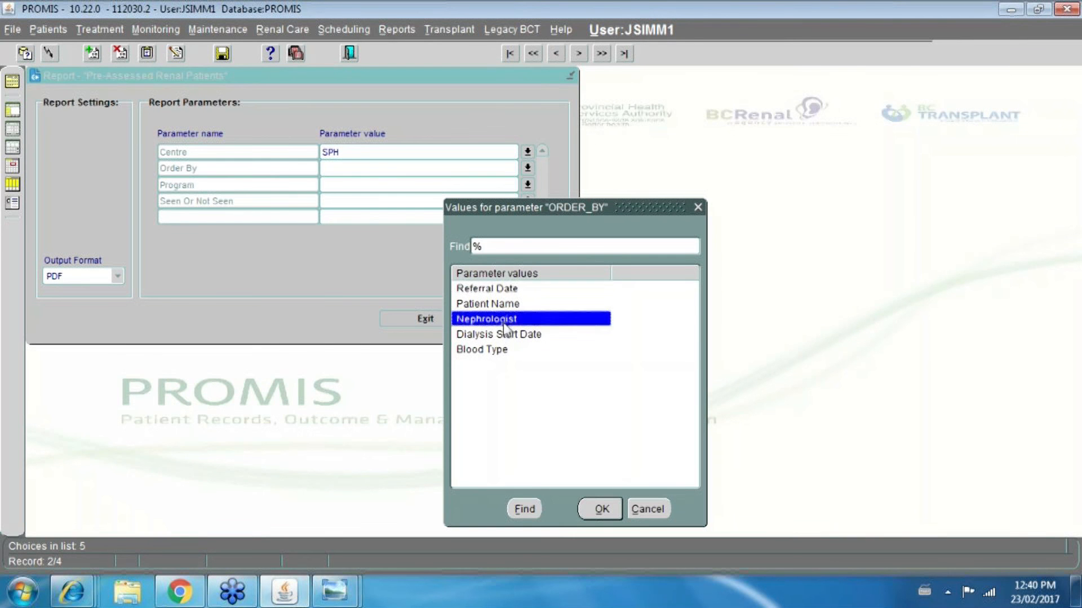
click(600, 509)
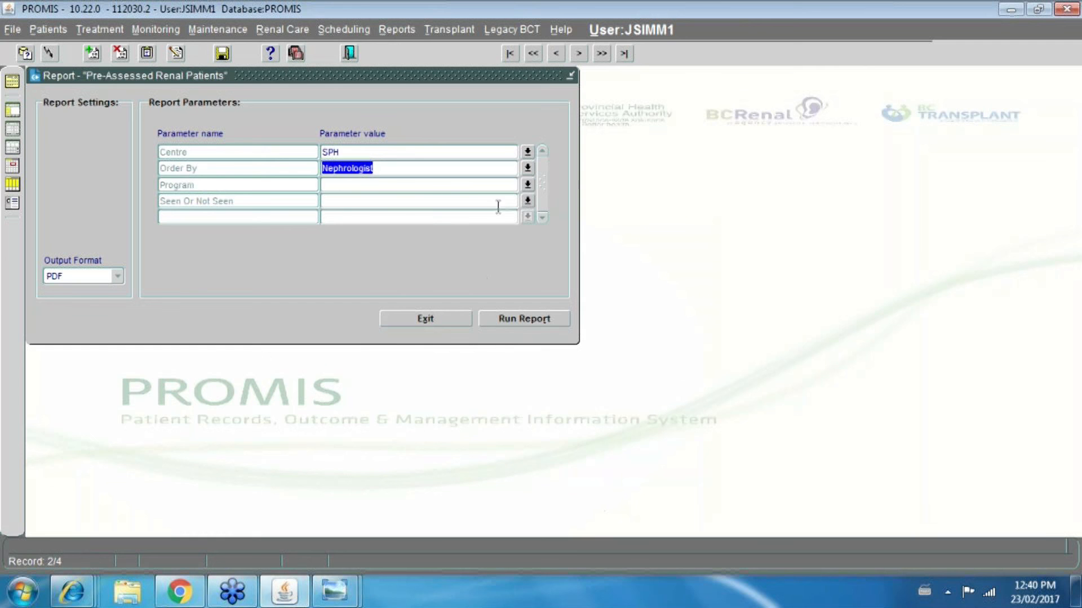
click(527, 186)
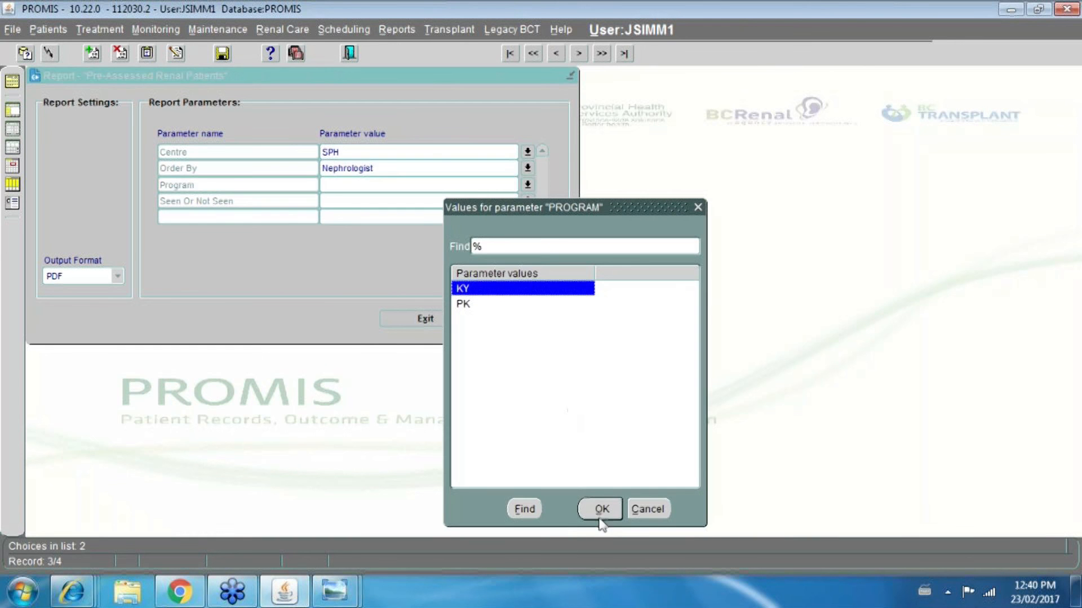
click(600, 506)
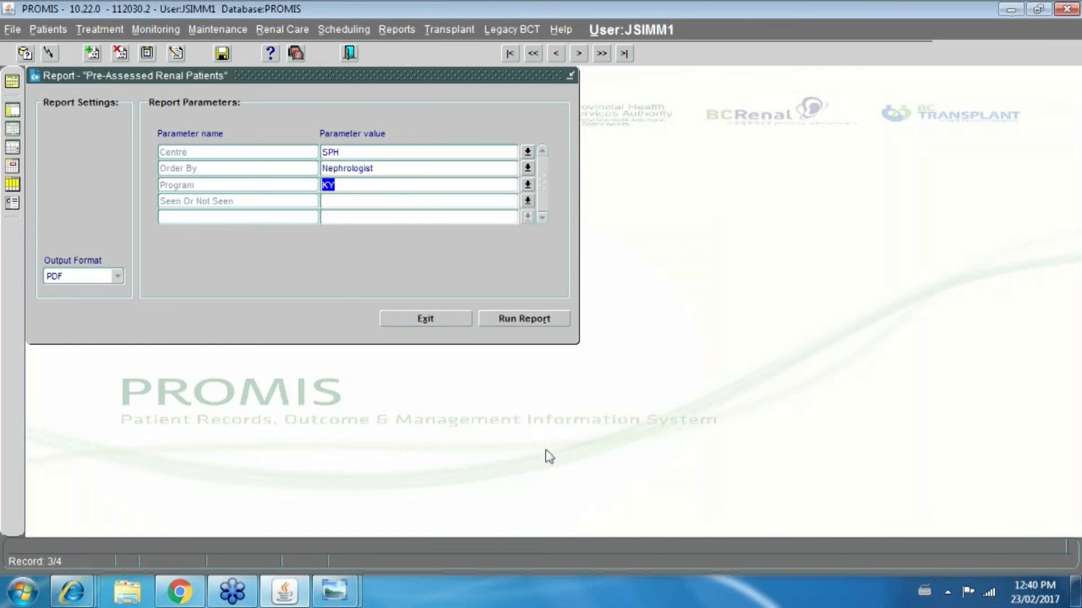
click(527, 201)
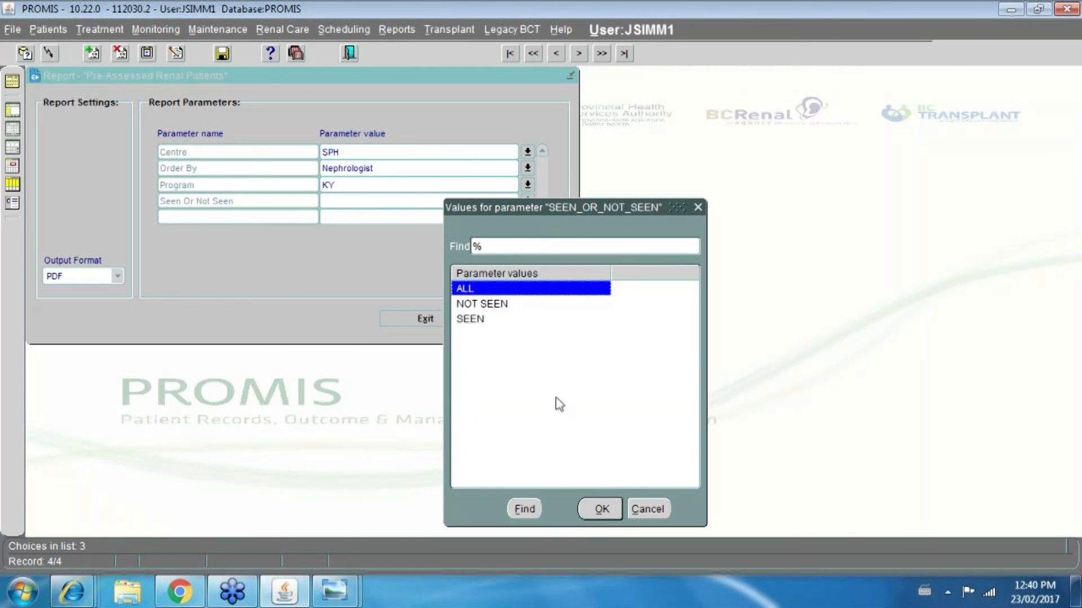
click(601, 509)
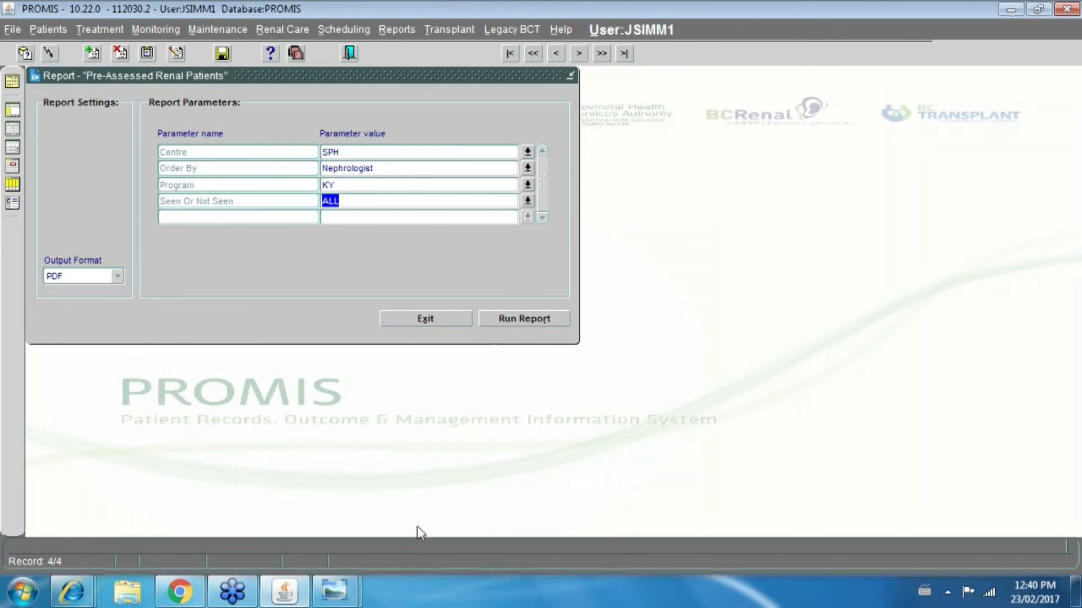
click(335, 591)
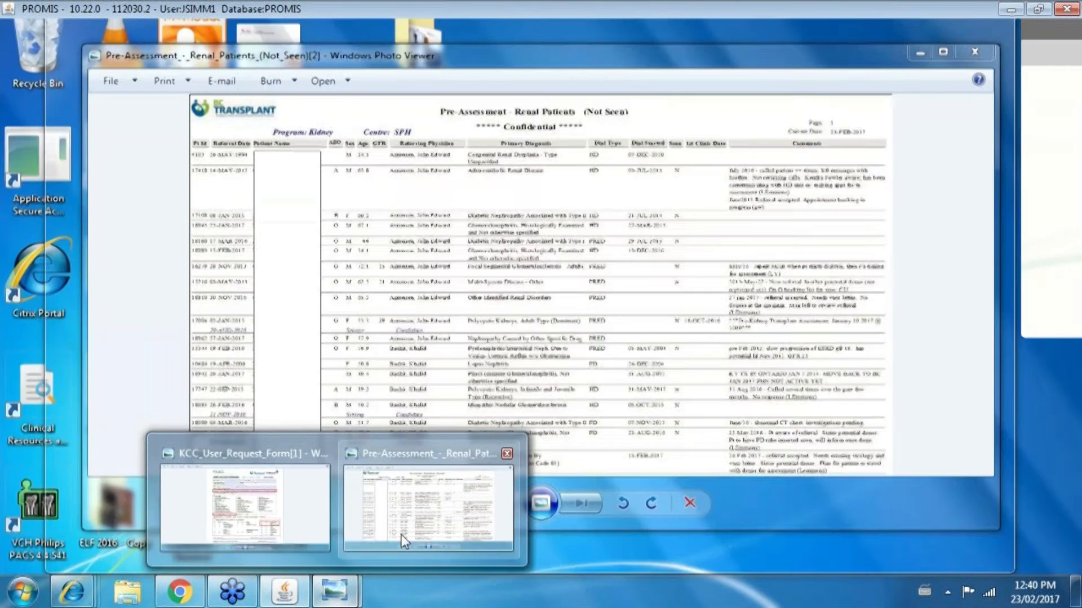
Step: Bring up the Pre-Assessment Renal Patients (Not Seen) report maximized for review, then close it
click(403, 541)
click(943, 54)
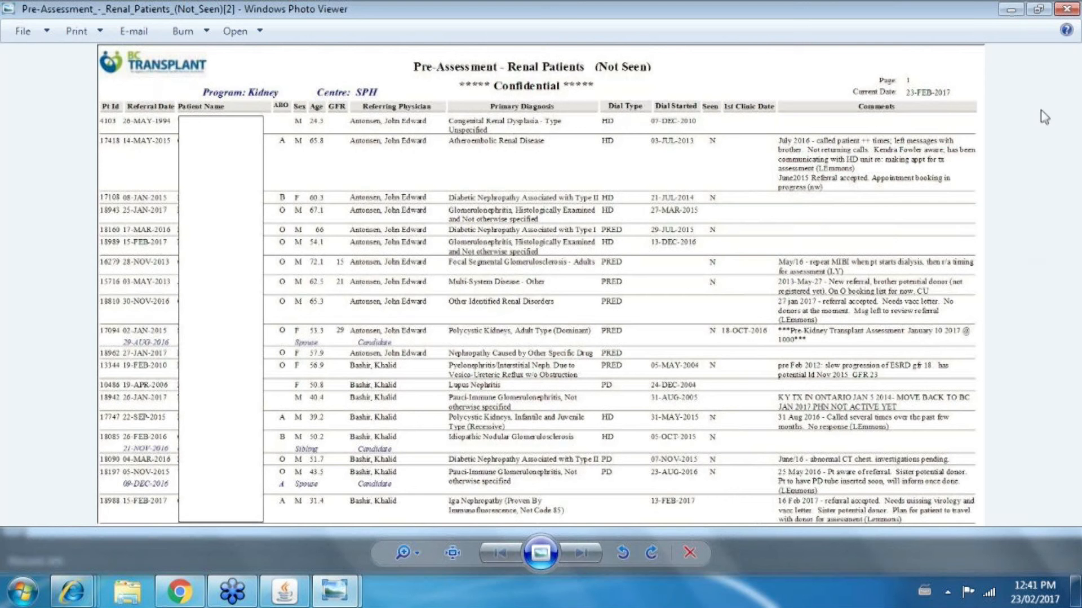
click(1065, 9)
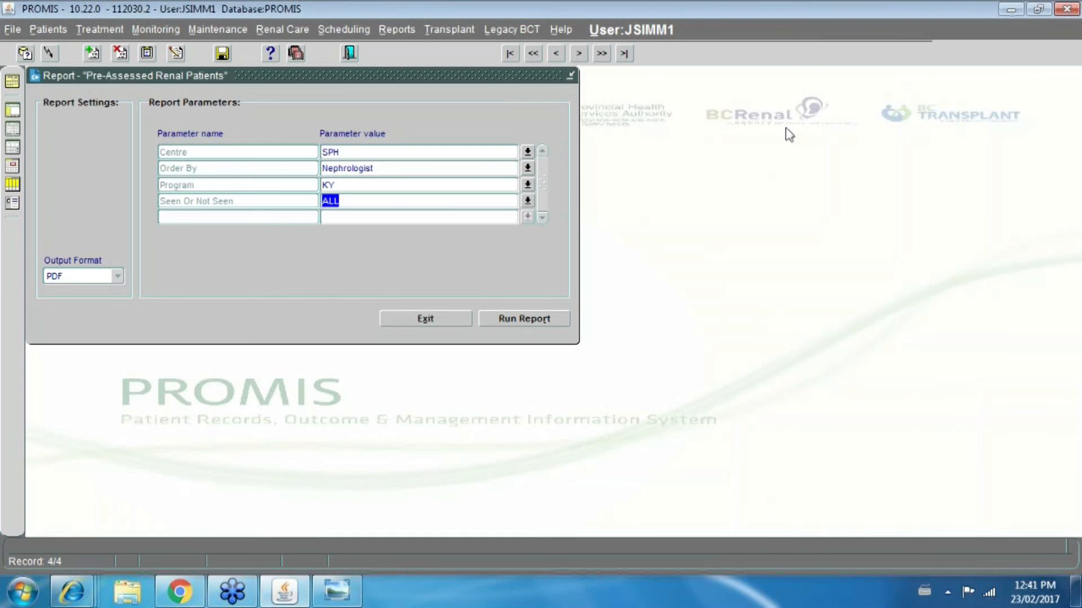
Step: Exit the report dialog and display KCC_User_Request_Form in Photo Viewer
click(441, 322)
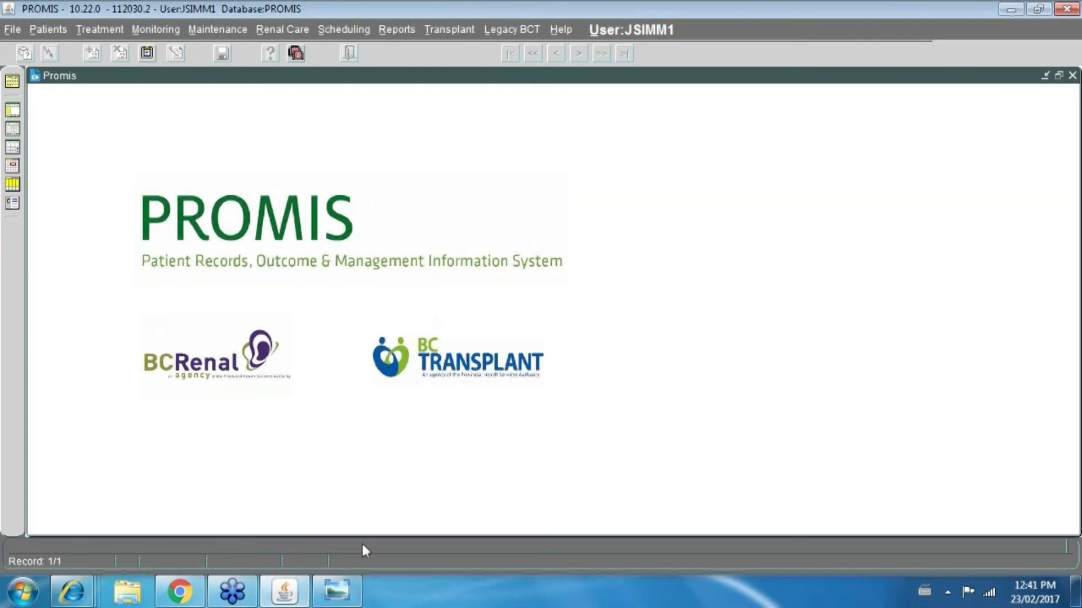
click(344, 577)
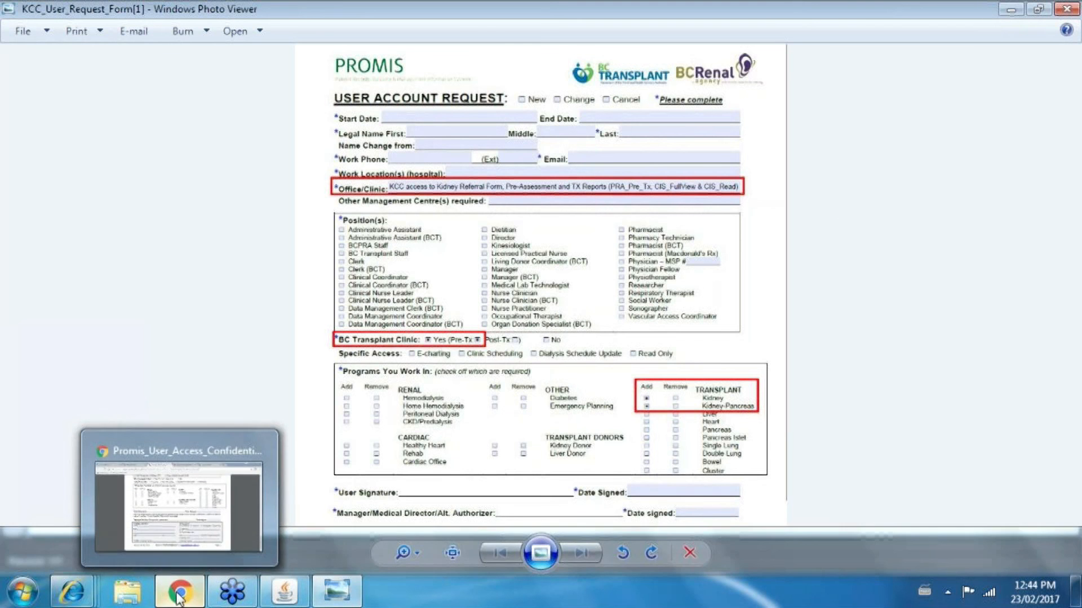
Step: From the PROMIS Portal homepage, open PROMIS User Guide (html) under Training & Support
click(186, 485)
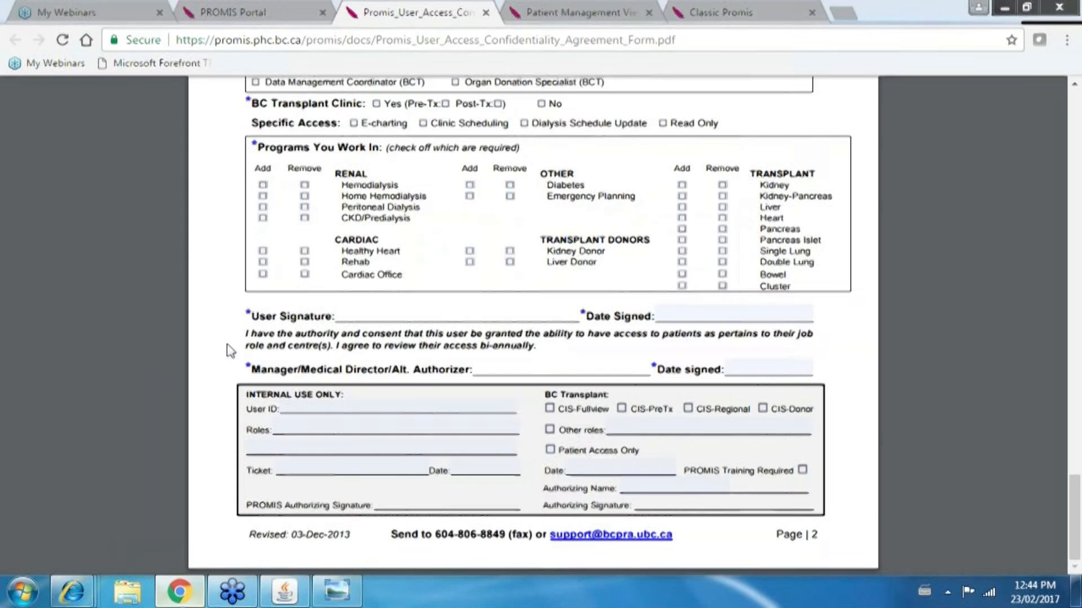
click(252, 17)
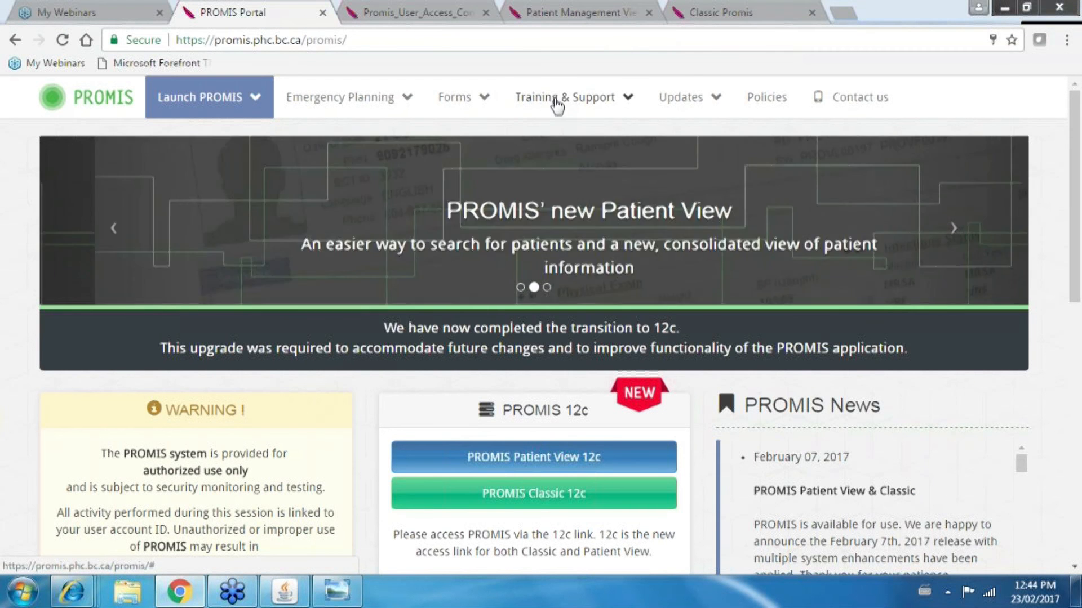
click(555, 105)
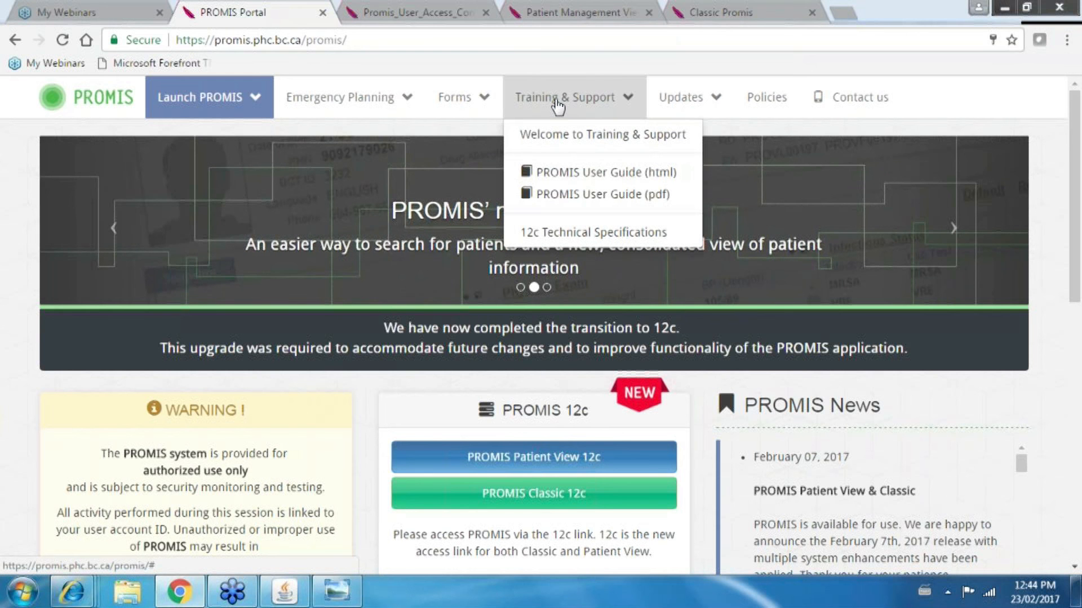
click(576, 169)
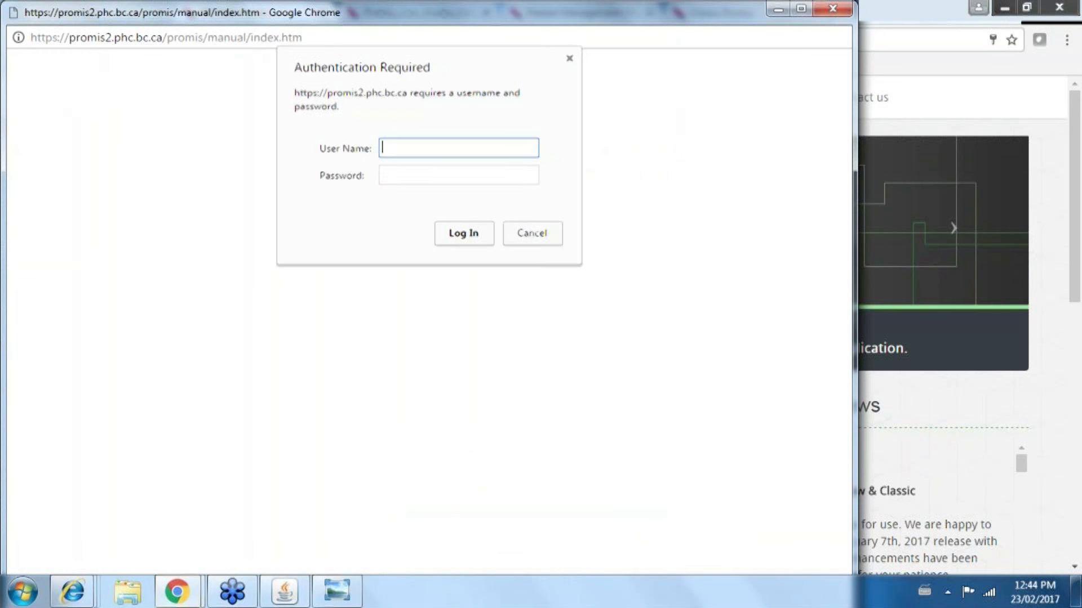
Step: Sign in to the User Guide with the username and password, declining to save the password
text(promis)
key(Tab)
text(*****)
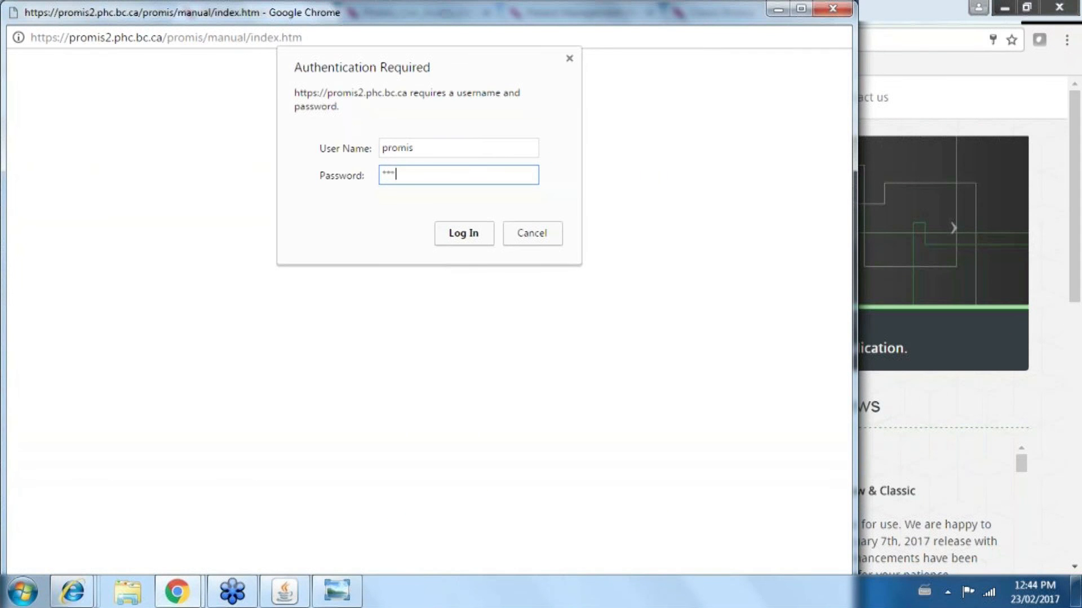
key(Return)
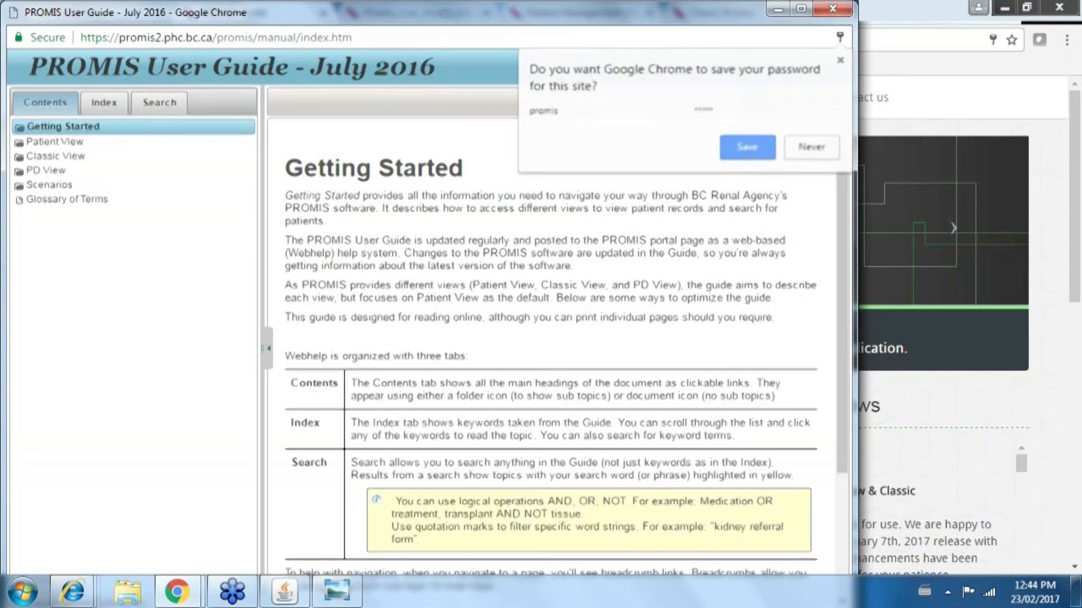
click(796, 154)
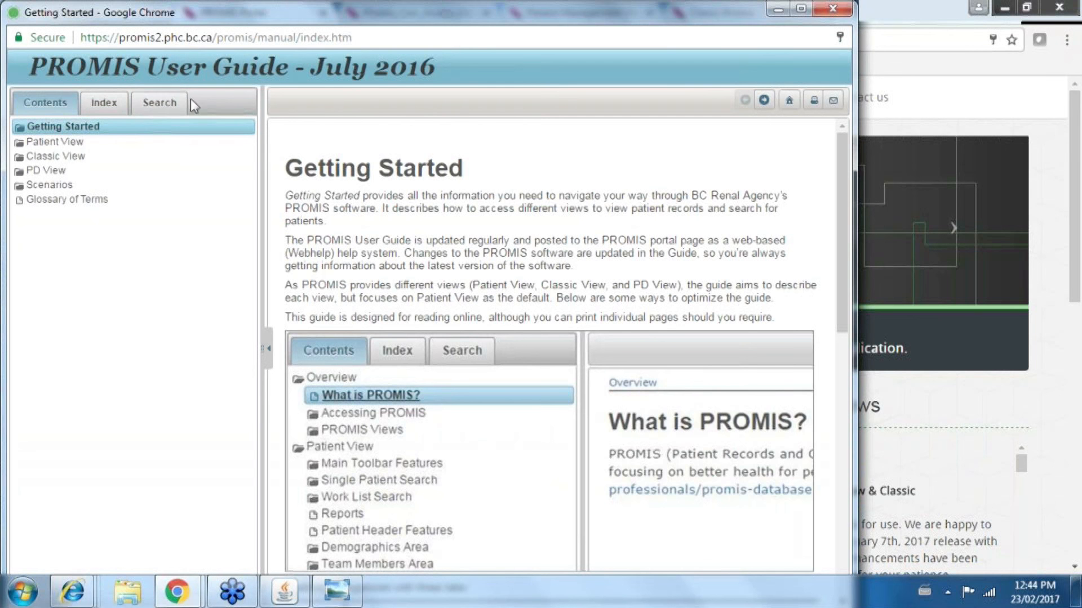
Step: Open Classic View > Transplant > Viewing / Updating Transplant Referral Status Form
click(42, 159)
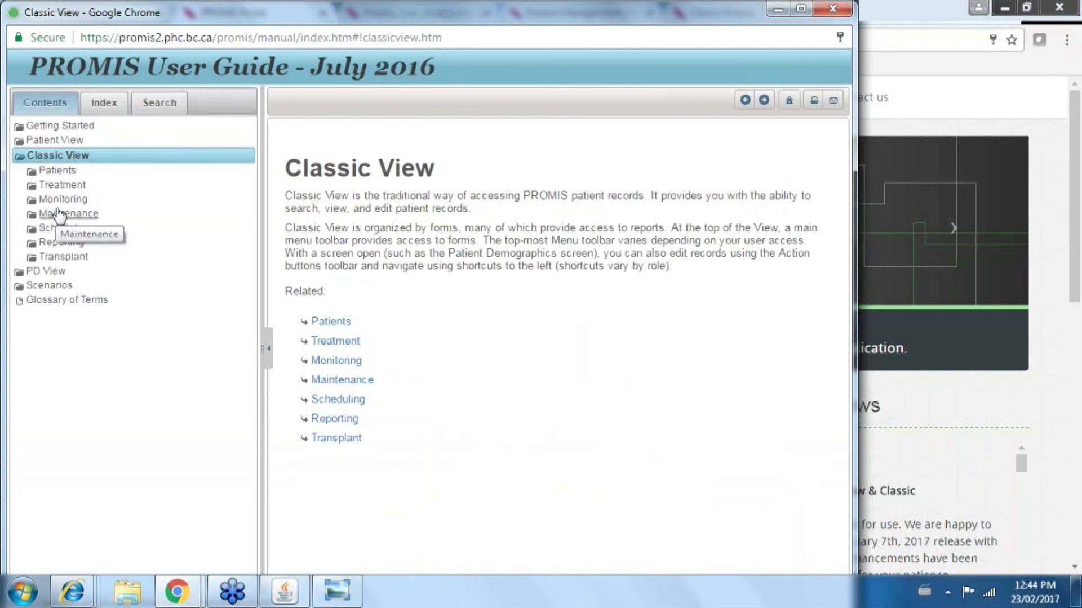
click(63, 257)
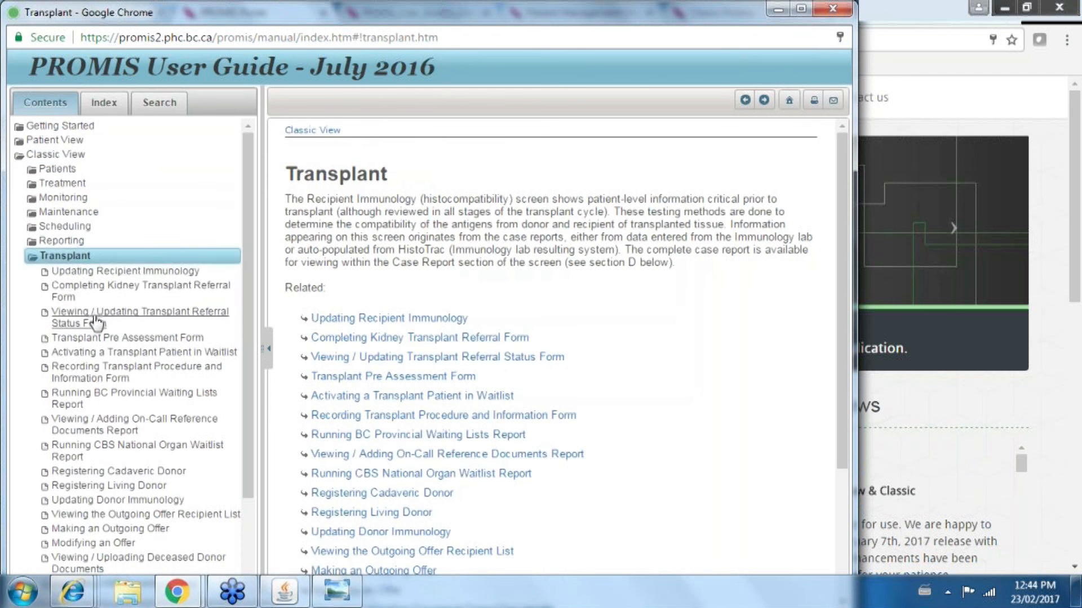
click(97, 324)
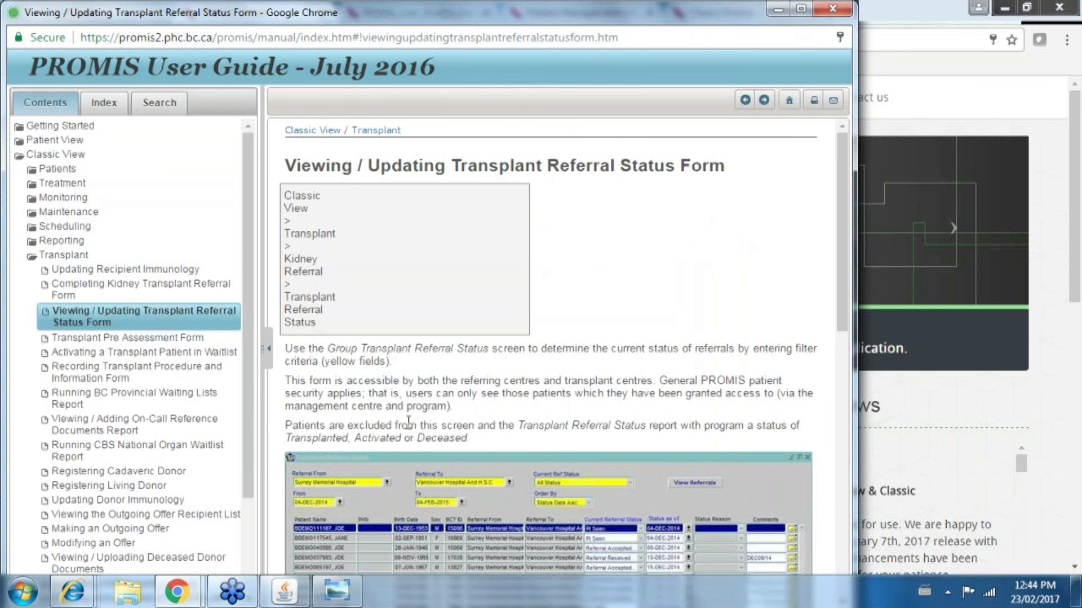
click(153, 108)
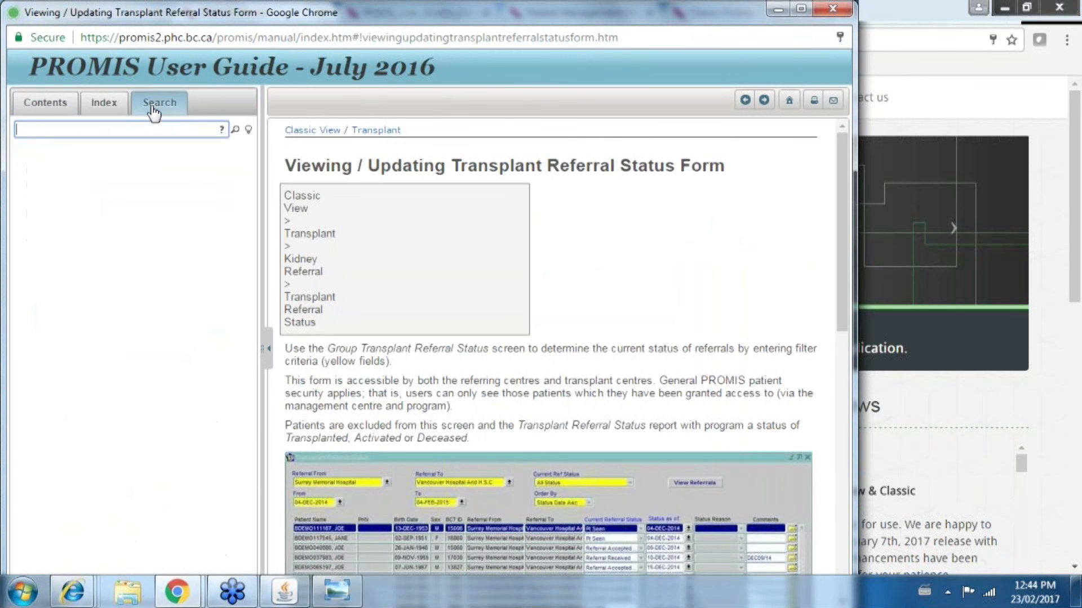
Step: Search the guide for 'kidney referral' and read the Completing Kidney Transplant Referral Form topic's referral statuses
text(kidney referral)
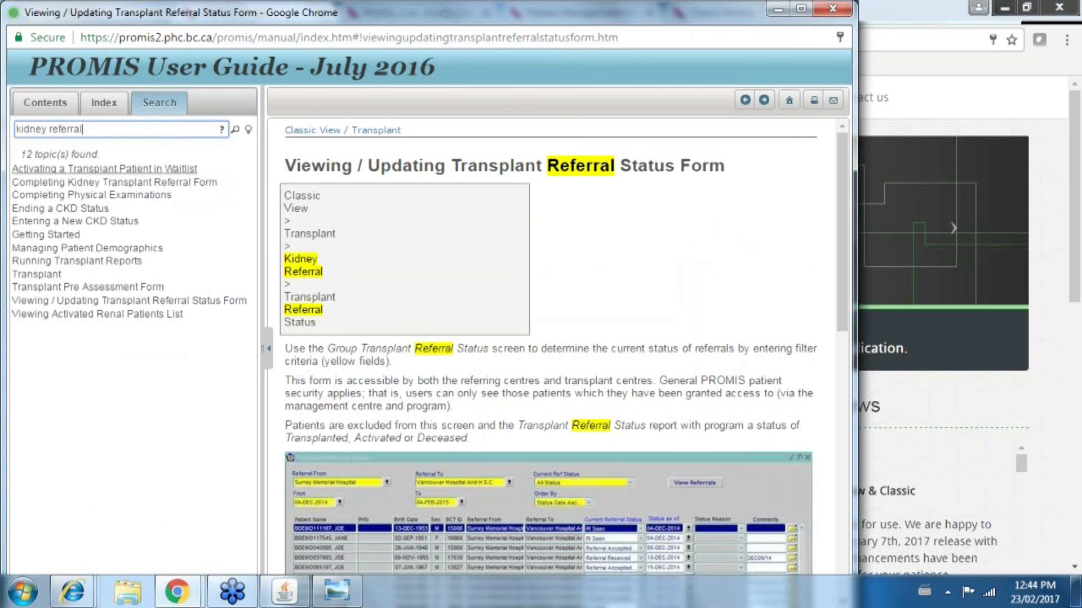
click(87, 185)
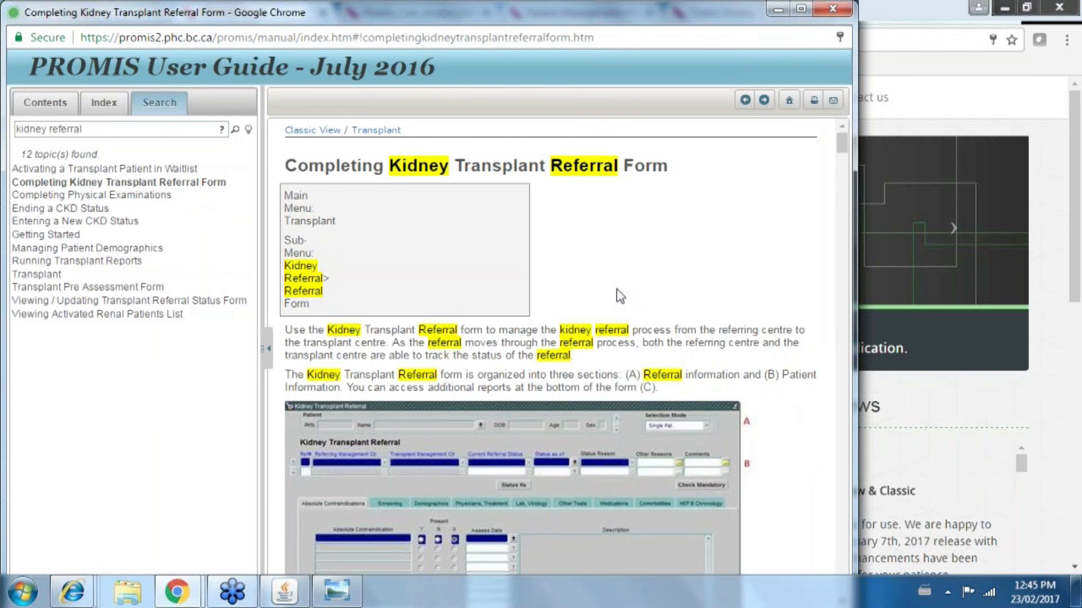
scroll(616, 289, down, 3)
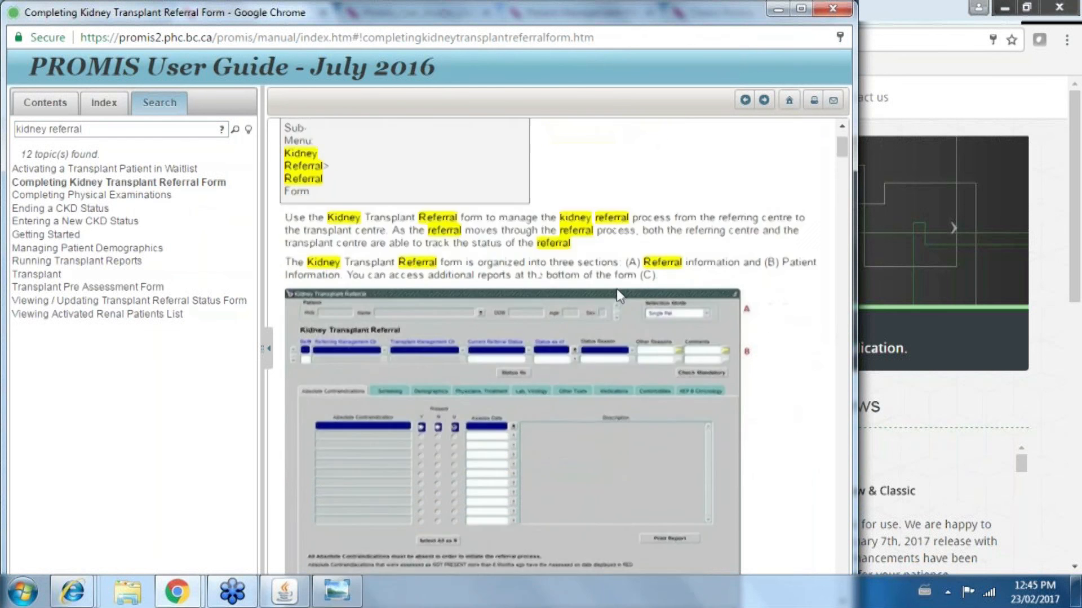
scroll(616, 290, down, 4)
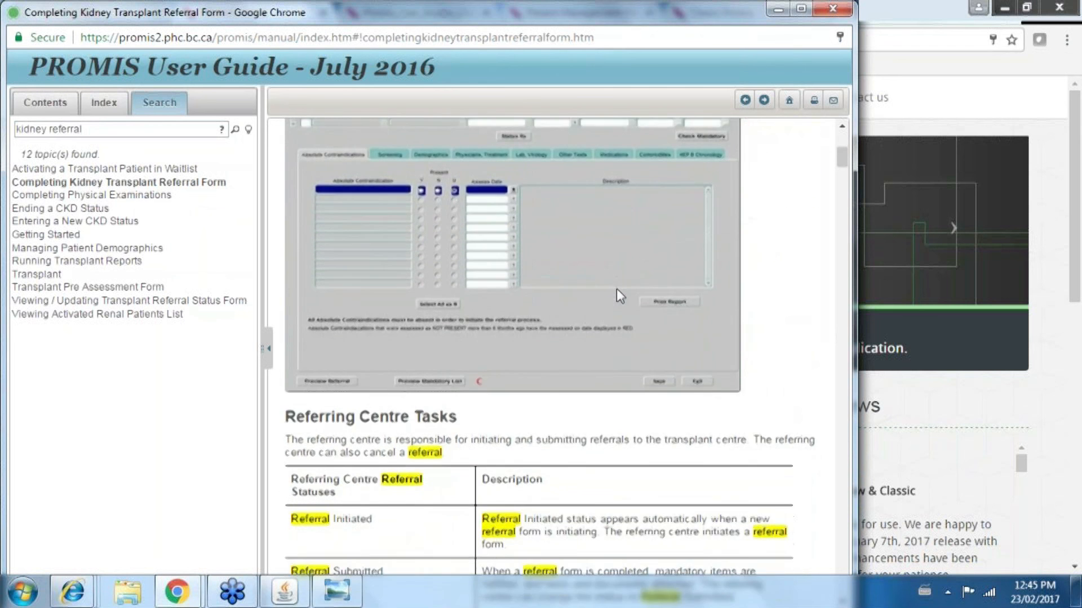
scroll(617, 289, down, 5)
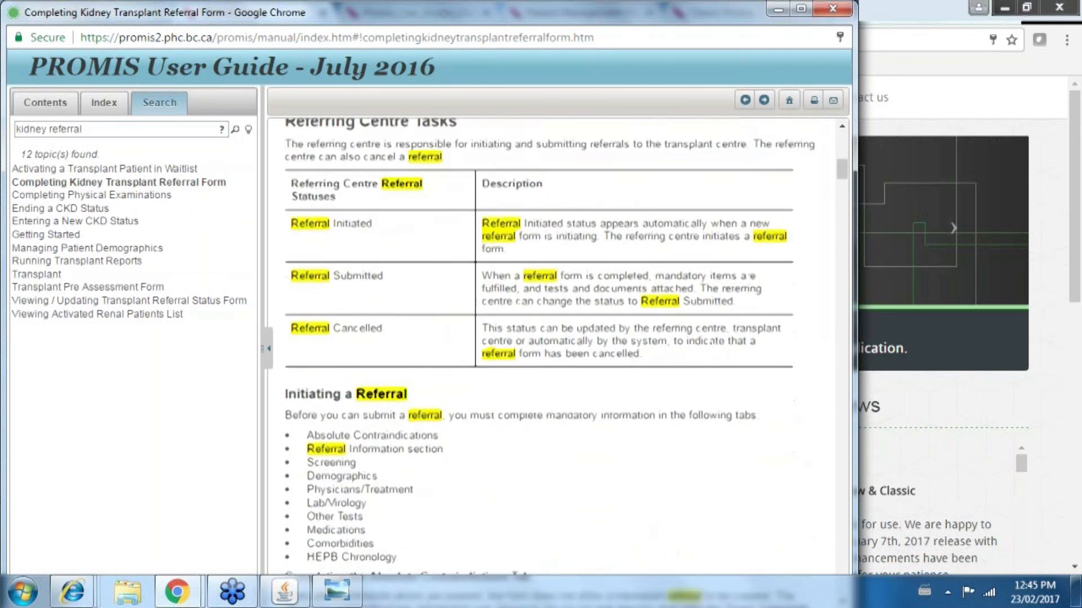
scroll(616, 289, up, 2)
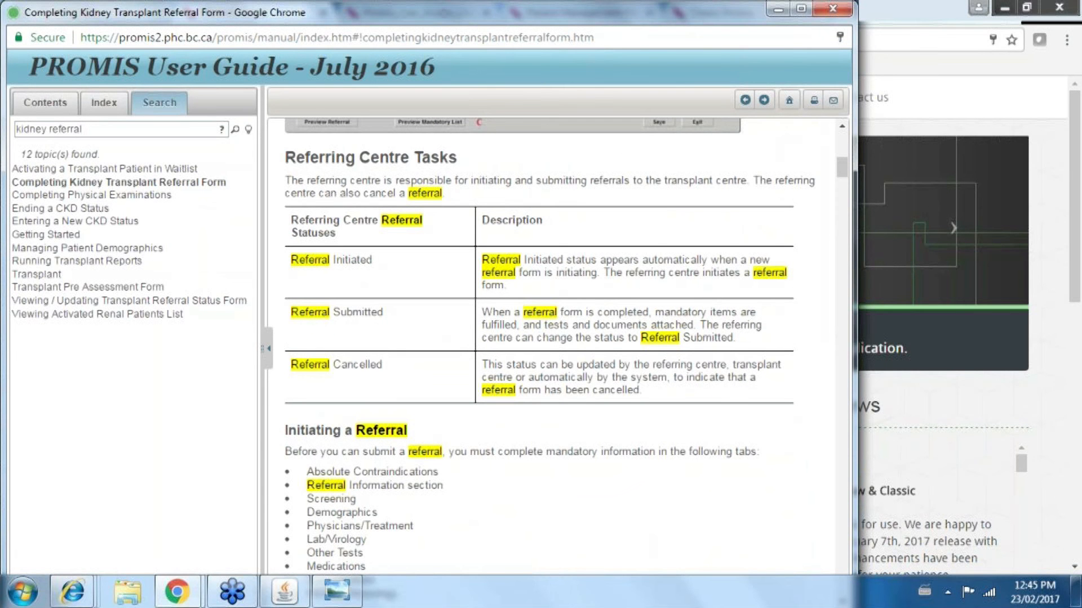
scroll(566, 345, down, 2)
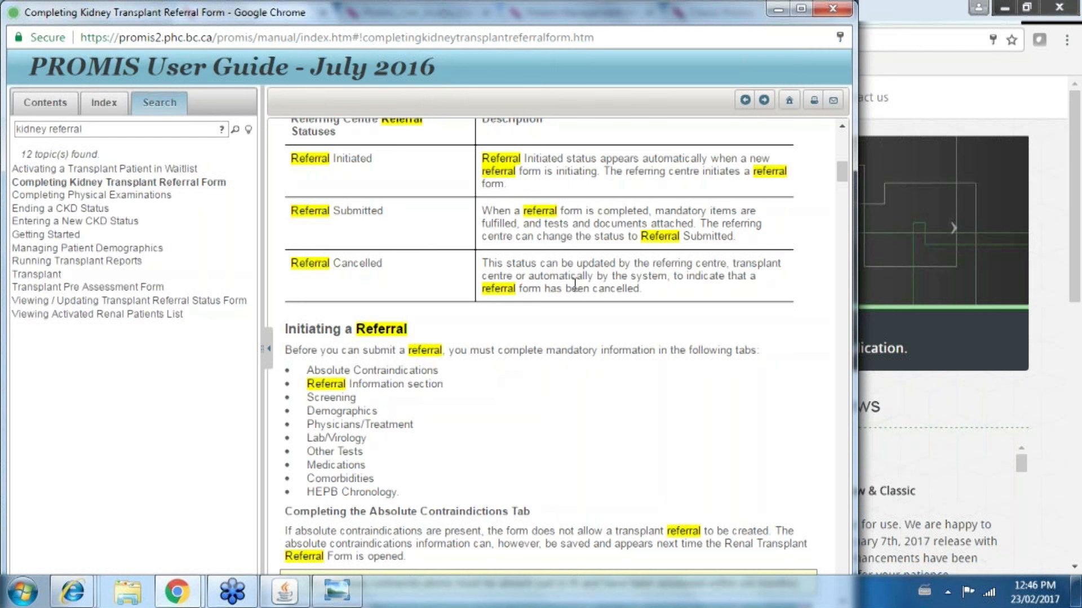
Step: Reopen Transplant > Pre-Assessment in PROMIS and scroll down to the living-donor section
click(286, 580)
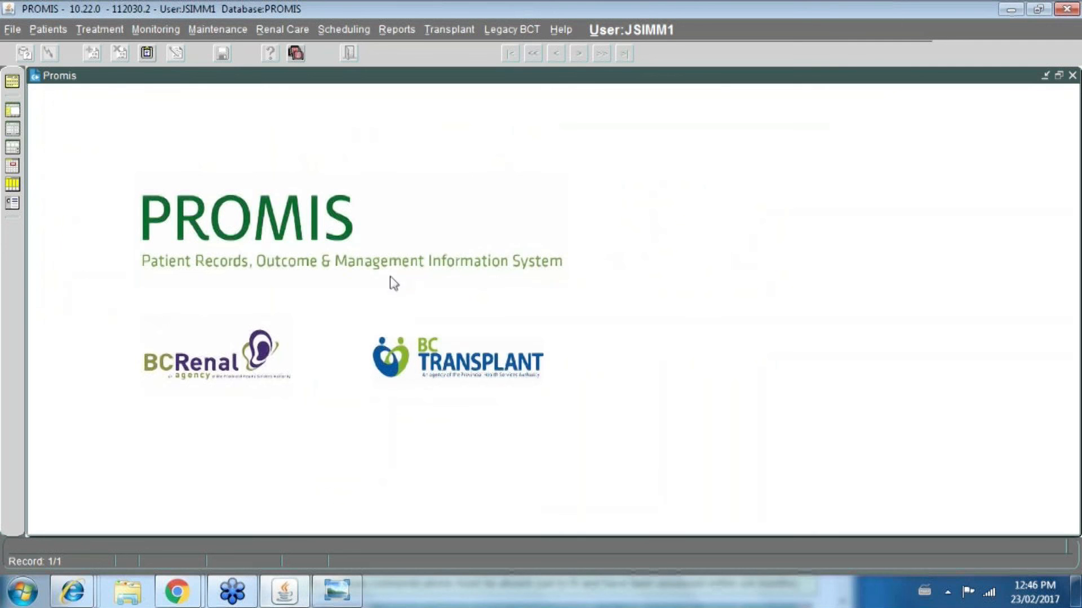
click(445, 31)
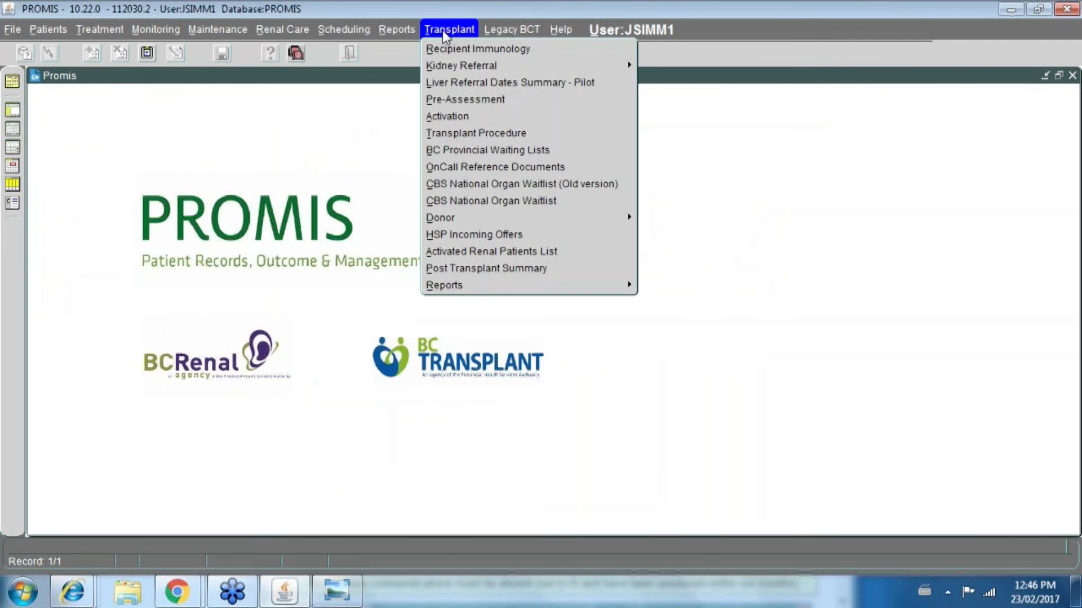
click(457, 101)
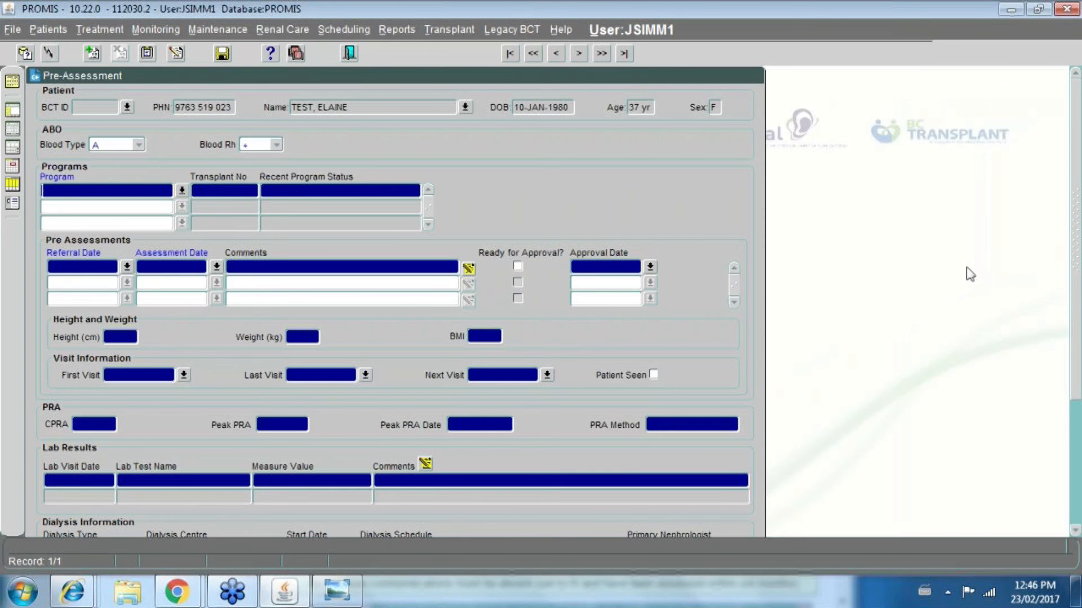
scroll(1079, 426, down, 3)
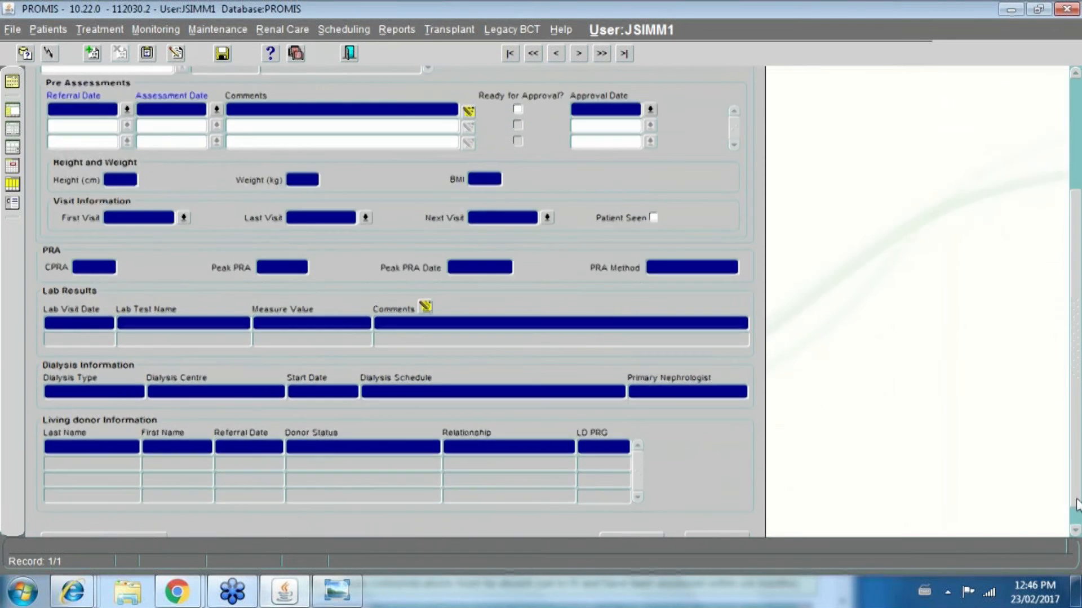